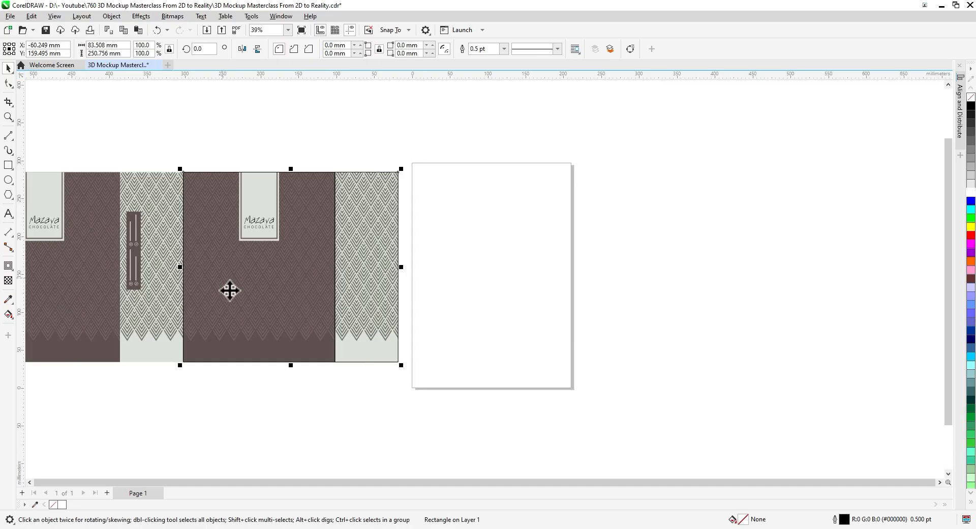
Step: Move the two outlined panel rectangles onto the empty page and scale them down together to about 140.5 × 124.1 mm
{"action": "left_click_drag", "start_coordinate": [268, 298], "coordinate": [515, 312]}
{"action": "left_click_drag", "start_coordinate": [650, 169], "coordinate": [536, 283]}
{"action": "scroll", "coordinate": [528, 303], "scroll_direction": "up", "scroll_amount": 2}
{"action": "scroll", "coordinate": [528, 302], "scroll_direction": "up", "scroll_amount": 1}
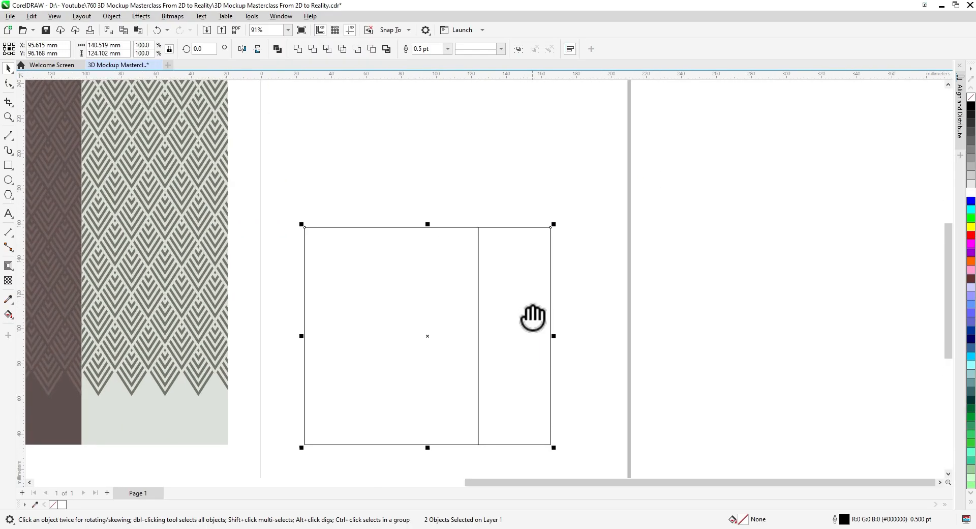
{"action": "left_click_drag", "start_coordinate": [532, 318], "coordinate": [516, 222]}
{"action": "left_click", "coordinate": [591, 270]}
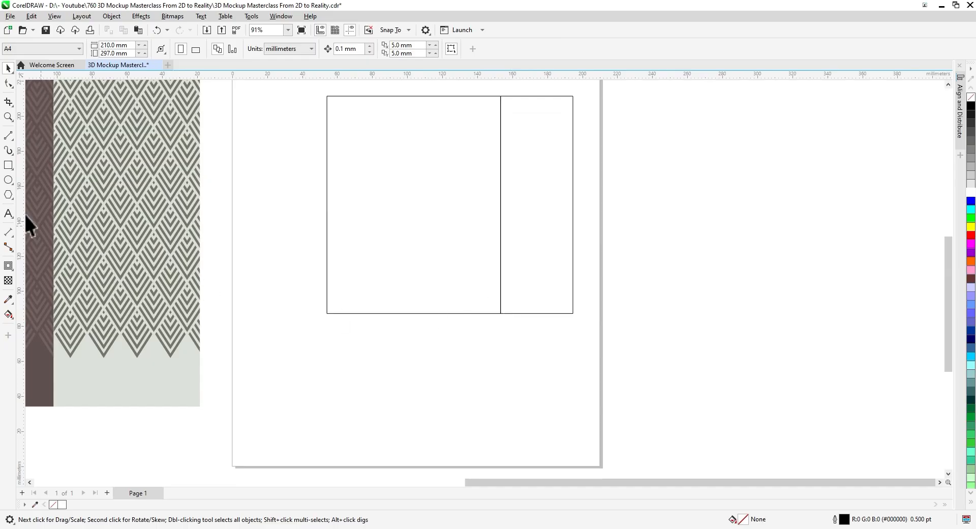
Step: Draw two straight guide lines that cross below the rectangles, one rising about 19° and one descending about 28°
{"action": "left_click", "coordinate": [8, 137]}
{"action": "mouse_move", "coordinate": [329, 364]}
{"action": "left_mouse_down"}
{"action": "mouse_move", "coordinate": [661, 366]}
{"action": "mouse_move", "coordinate": [683, 364]}
{"action": "mouse_move", "coordinate": [688, 351]}
{"action": "mouse_move", "coordinate": [663, 309]}
{"action": "mouse_move", "coordinate": [523, 293]}
{"action": "mouse_move", "coordinate": [410, 299]}
{"action": "mouse_move", "coordinate": [399, 309]}
{"action": "left_mouse_up"}
{"action": "key", "text": "space"}
{"action": "left_click", "coordinate": [683, 363]}
{"action": "left_click", "coordinate": [140, 31]}
{"action": "key", "text": "Escape"}
{"action": "left_click", "coordinate": [531, 377]}
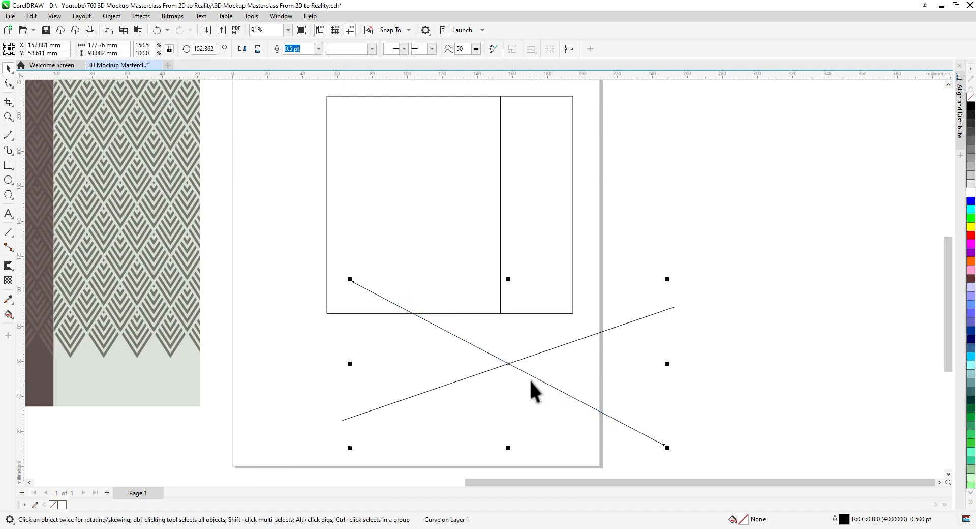
Step: Reposition the guide lines and the large rectangle so the lines cross at the rectangle's lower-left corner
{"action": "left_click_drag", "start_coordinate": [531, 377], "coordinate": [412, 416]}
{"action": "left_click", "coordinate": [507, 412]}
{"action": "left_click_drag", "start_coordinate": [506, 411], "coordinate": [490, 373]}
{"action": "left_click", "coordinate": [374, 275]}
{"action": "left_click_drag", "start_coordinate": [375, 274], "coordinate": [371, 366]}
{"action": "scroll", "coordinate": [383, 366], "scroll_direction": "down", "scroll_amount": 2}
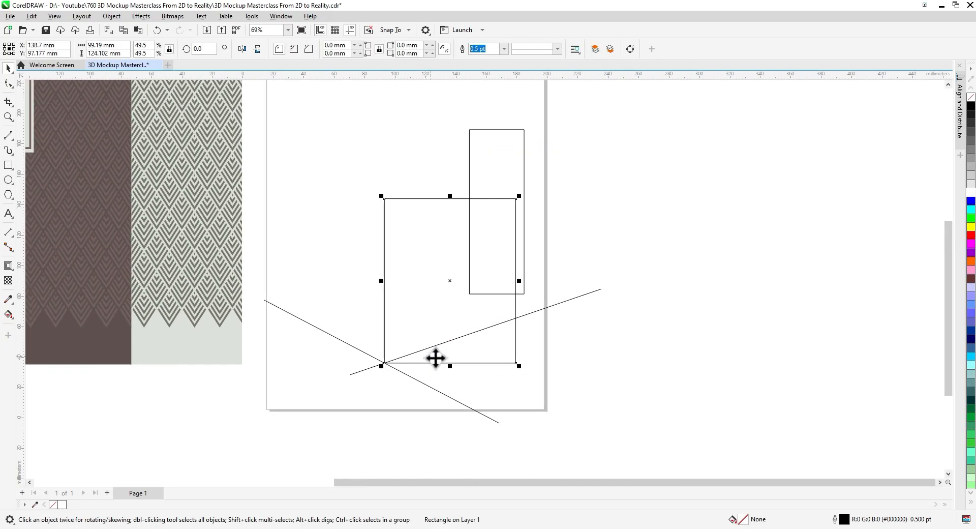
Step: Copy the rising guide line up to the large rectangle's upper-left corner
{"action": "left_click", "coordinate": [367, 383]}
{"action": "left_click", "coordinate": [342, 375]}
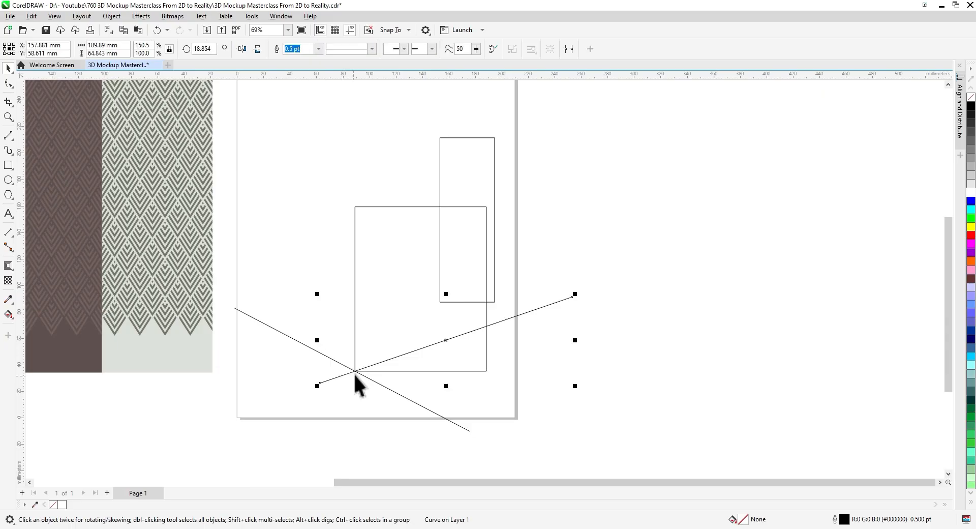
{"action": "left_click_drag", "start_coordinate": [355, 371], "coordinate": [355, 205]}
Step: Add perspective to the large rectangle and place its two right corners on the rising guide lines
{"action": "left_click", "coordinate": [375, 225]}
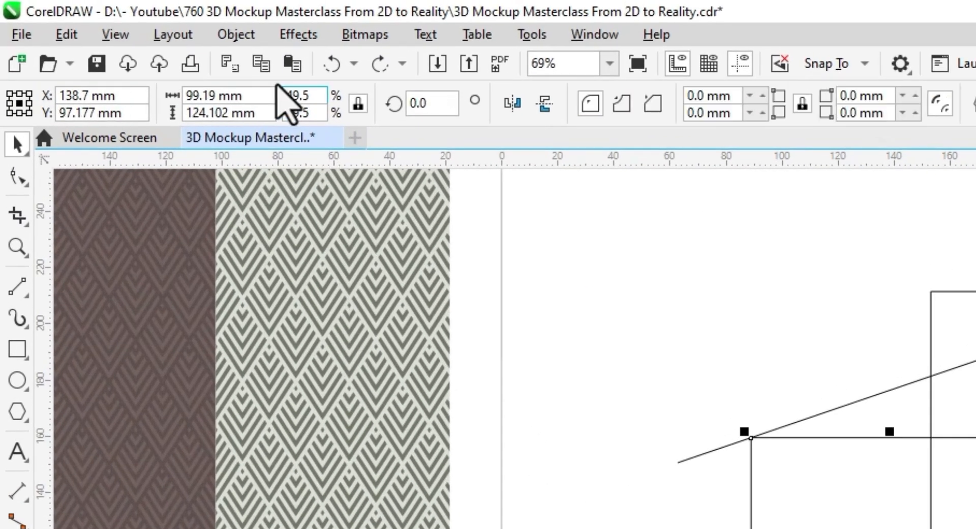
{"action": "left_click", "coordinate": [235, 34]}
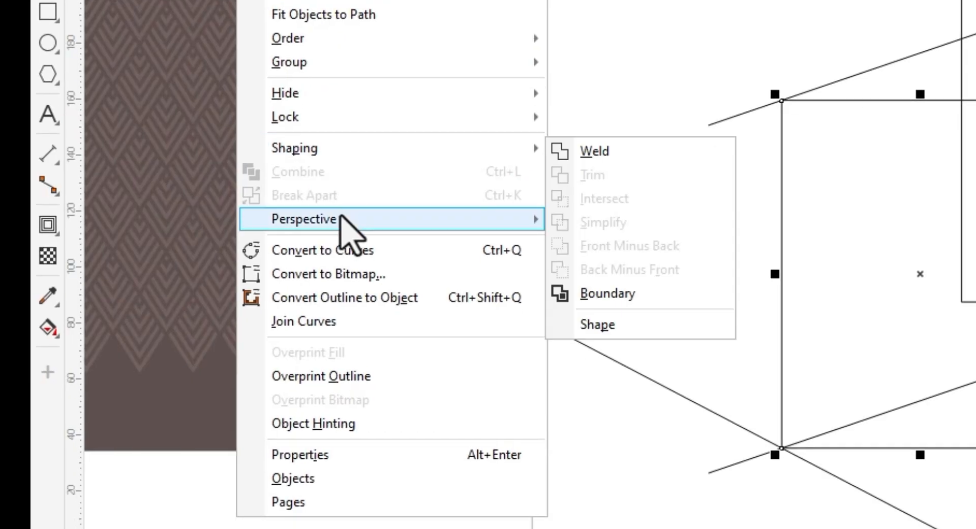
{"action": "mouse_move", "coordinate": [342, 222]}
{"action": "left_click", "coordinate": [616, 223]}
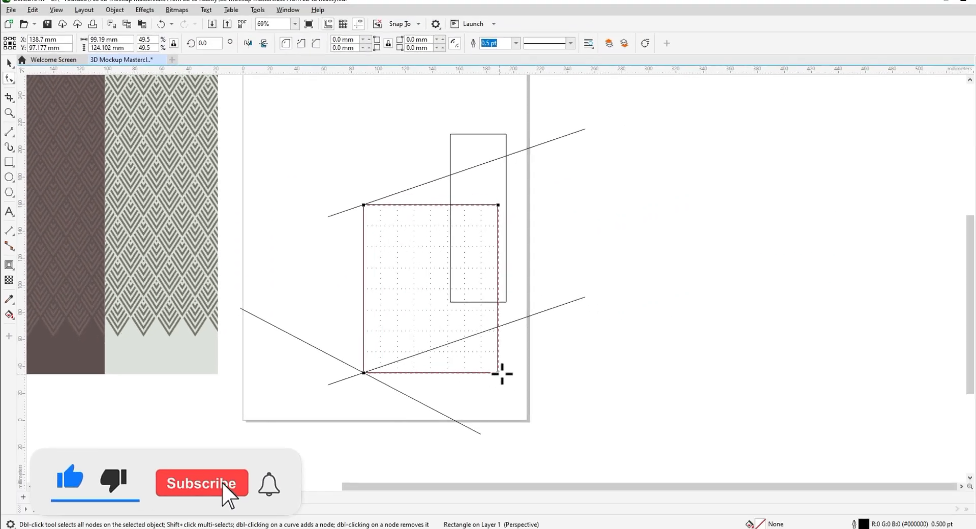
{"action": "left_click_drag", "start_coordinate": [489, 371], "coordinate": [471, 328]}
{"action": "left_click_drag", "start_coordinate": [487, 207], "coordinate": [471, 164]}
Step: Shift the front face's upper-left corner slightly outward along the upper guide line
{"action": "scroll", "coordinate": [354, 206], "scroll_direction": "up", "scroll_amount": 2}
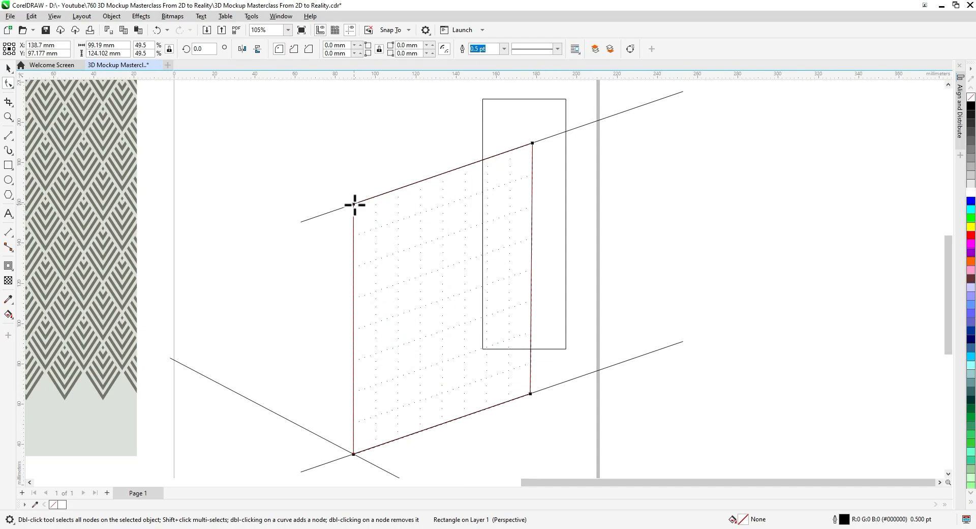
{"action": "left_click_drag", "start_coordinate": [354, 203], "coordinate": [349, 205]}
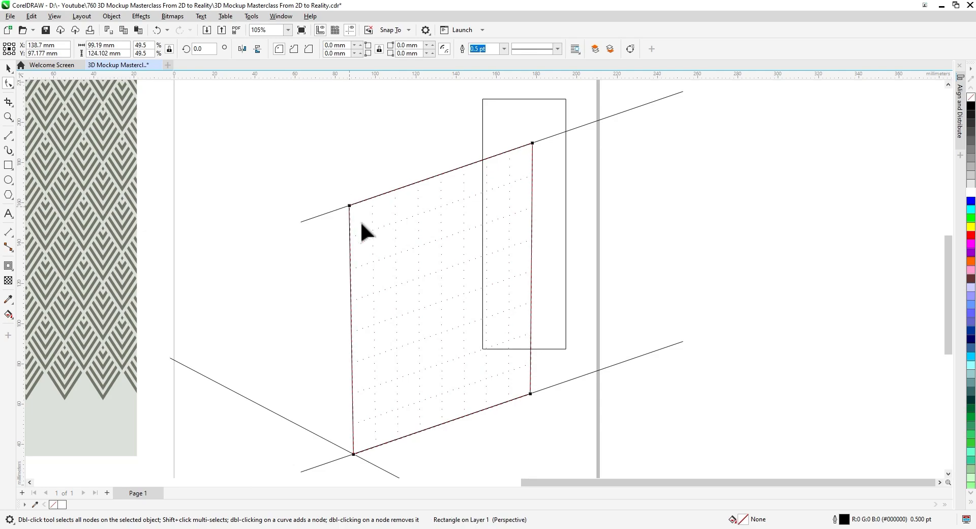
{"action": "key", "text": "space"}
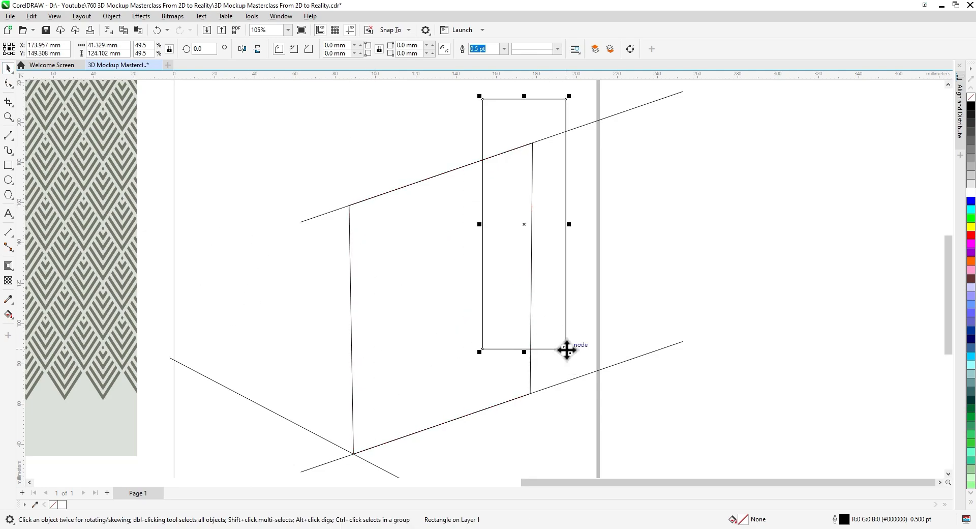
Step: Move the narrow rectangle against the front face's left edge and add perspective to it
{"action": "left_click_drag", "start_coordinate": [567, 350], "coordinate": [352, 455]}
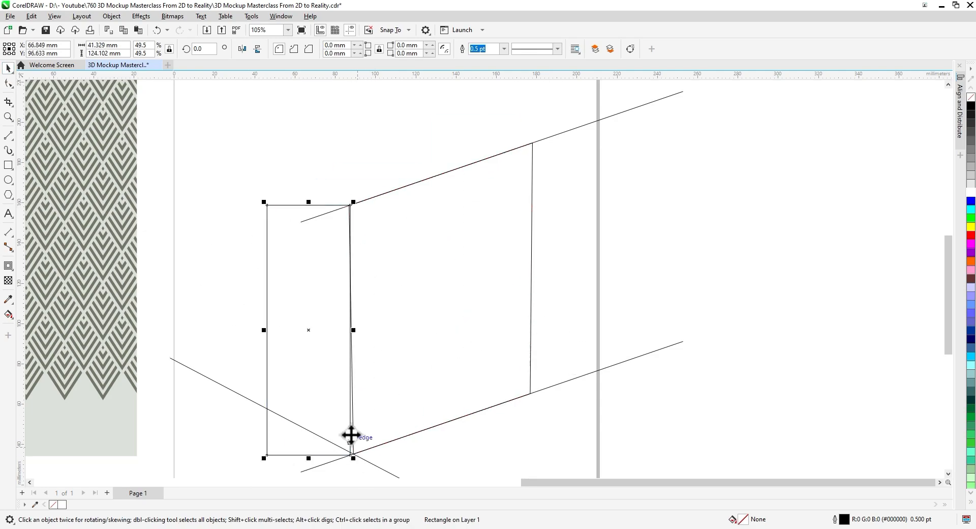
{"action": "left_click", "coordinate": [105, 16]}
{"action": "mouse_move", "coordinate": [246, 264]}
{"action": "left_click", "coordinate": [295, 264]}
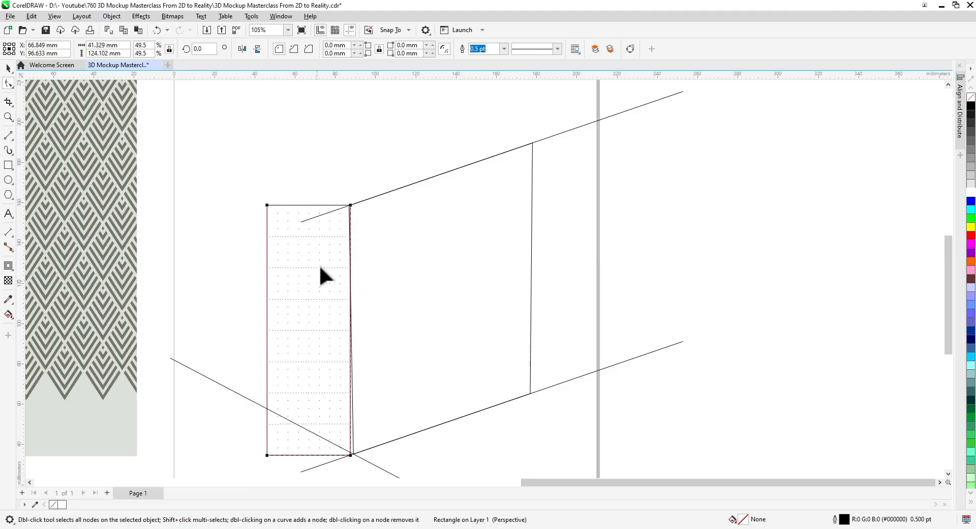
Step: Align the narrow rectangle's upper-right and lower-right perspective corners with the front face's left edge
{"action": "left_click_drag", "start_coordinate": [351, 206], "coordinate": [348, 215]}
{"action": "scroll", "coordinate": [348, 216], "scroll_direction": "up", "scroll_amount": 3}
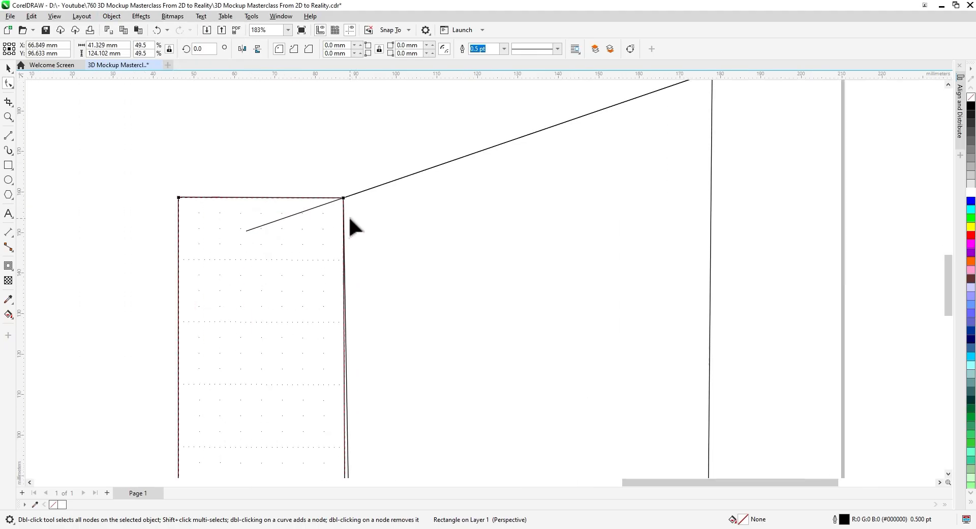
{"action": "scroll", "coordinate": [411, 359], "scroll_direction": "down", "scroll_amount": 3}
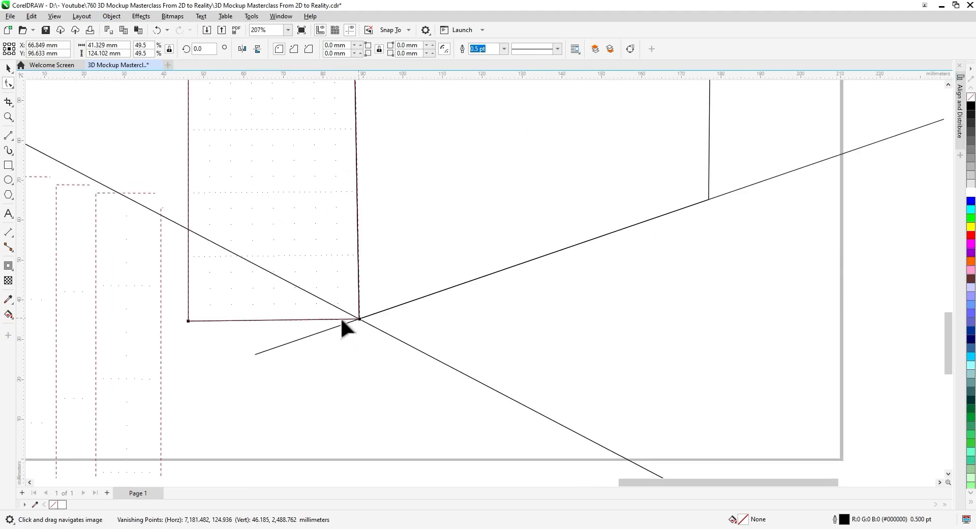
Step: Pull the side face's left corners inward, setting the lower one on the descending guide line and the upper one above the front's corner
{"action": "left_click_drag", "start_coordinate": [233, 276], "coordinate": [254, 213]}
{"action": "scroll", "coordinate": [300, 204], "scroll_direction": "down", "scroll_amount": 4}
{"action": "scroll", "coordinate": [237, 245], "scroll_direction": "up", "scroll_amount": 2}
{"action": "left_click_drag", "start_coordinate": [265, 398], "coordinate": [243, 269]}
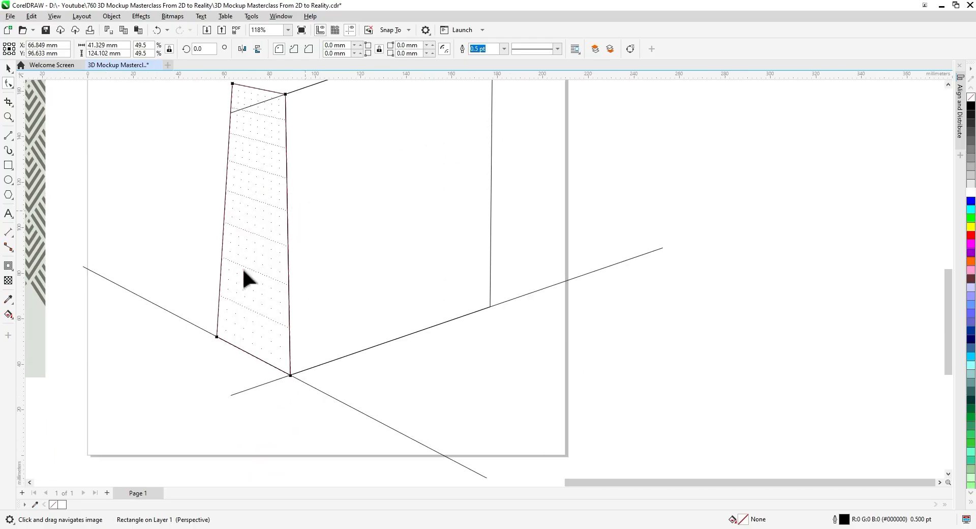
{"action": "left_click_drag", "start_coordinate": [218, 337], "coordinate": [228, 343]}
{"action": "left_click_drag", "start_coordinate": [281, 274], "coordinate": [295, 340]}
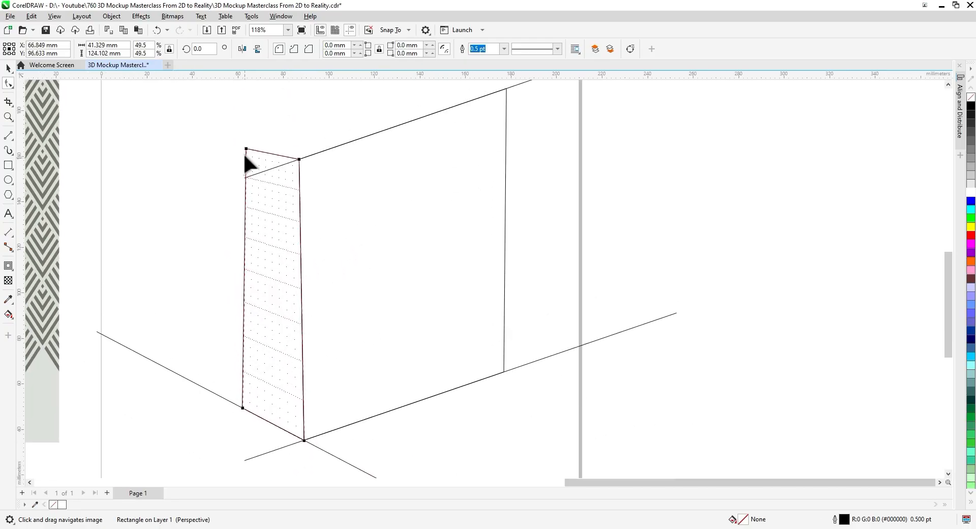
{"action": "left_click_drag", "start_coordinate": [242, 148], "coordinate": [239, 148]}
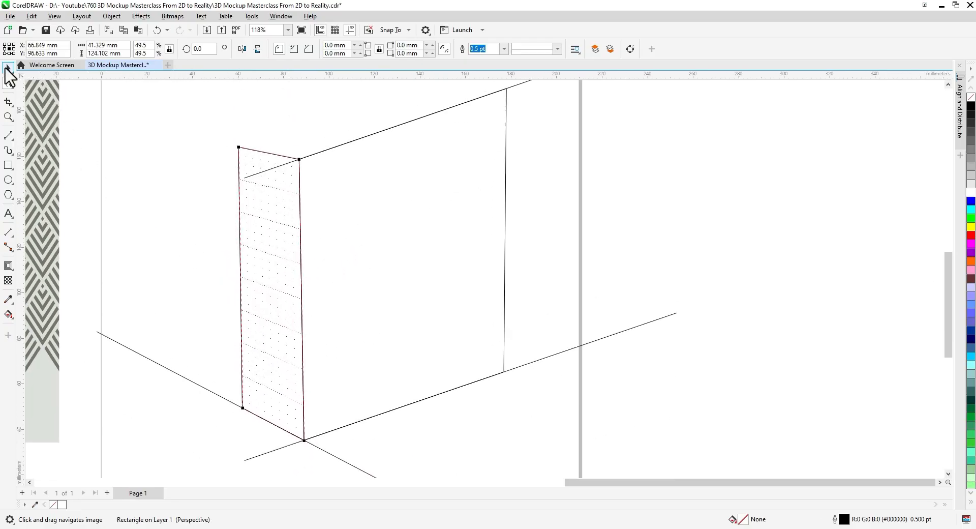
{"action": "left_click", "coordinate": [7, 68]}
{"action": "left_click", "coordinate": [524, 425]}
Step: Convert the side face in perspective to editable curves
{"action": "left_click", "coordinate": [269, 274]}
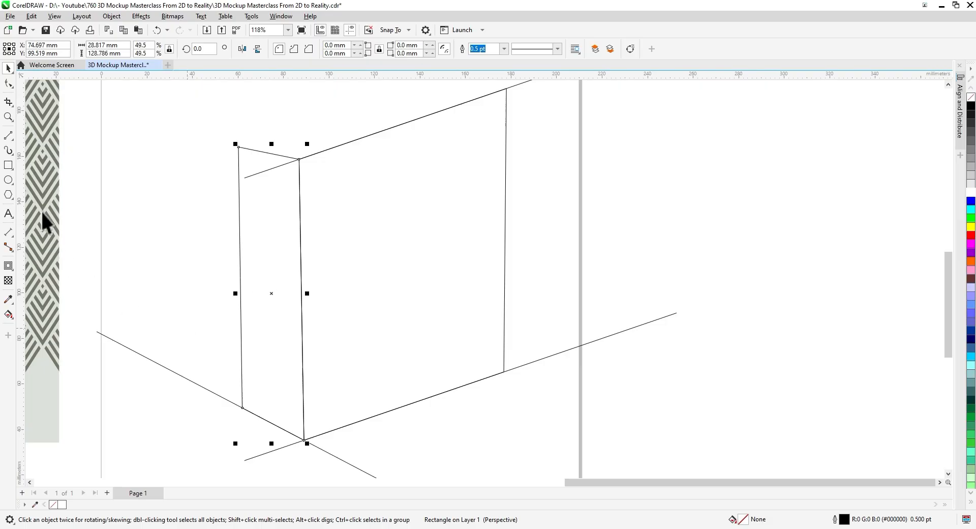
{"action": "left_click", "coordinate": [9, 84]}
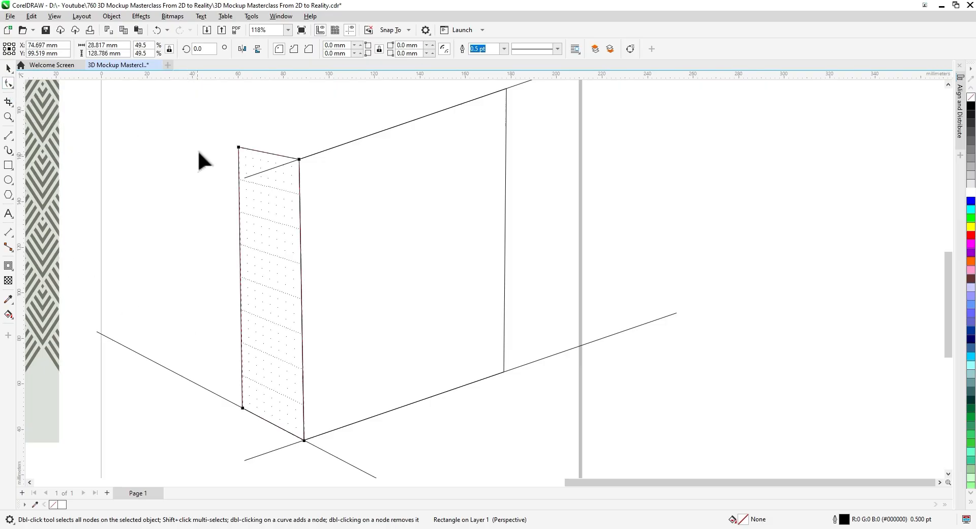
{"action": "right_click", "coordinate": [260, 151]}
{"action": "left_click", "coordinate": [277, 161]}
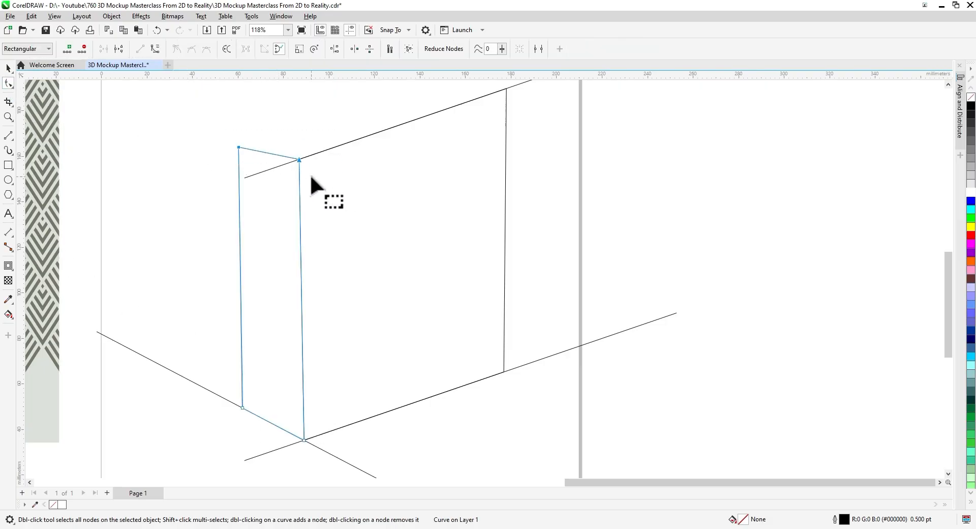
Step: Add nodes to the side face and pull the new one on its top edge upward to form a bevelled corner
{"action": "left_click", "coordinate": [68, 49]}
{"action": "left_click_drag", "start_coordinate": [266, 171], "coordinate": [247, 258]}
{"action": "scroll", "coordinate": [222, 258], "scroll_direction": "up", "scroll_amount": 1}
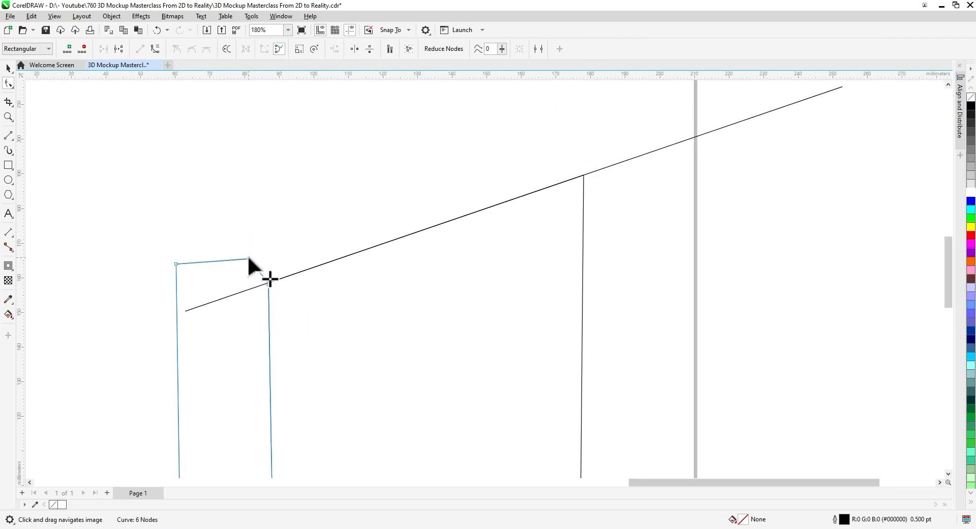
{"action": "scroll", "coordinate": [304, 279], "scroll_direction": "down", "scroll_amount": 1}
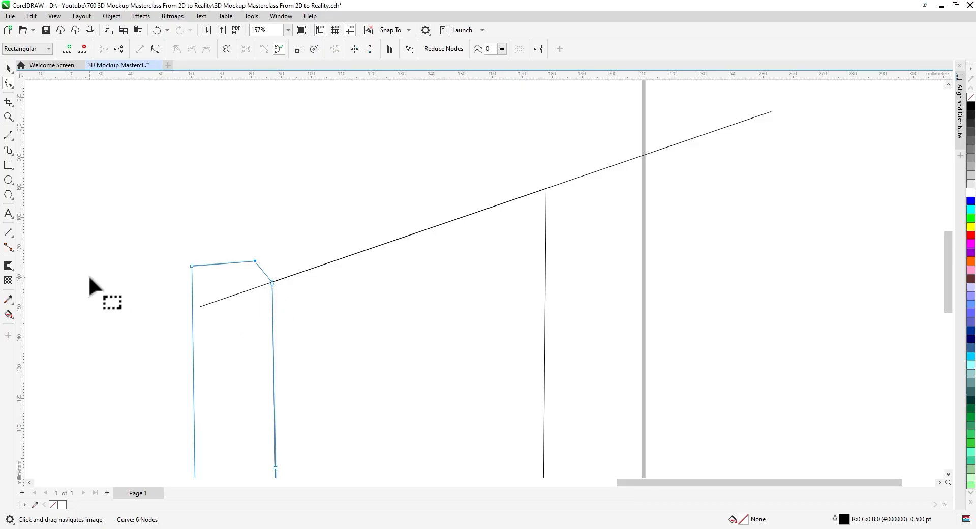
Step: Delete the upper rising guide line
{"action": "left_click", "coordinate": [8, 68]}
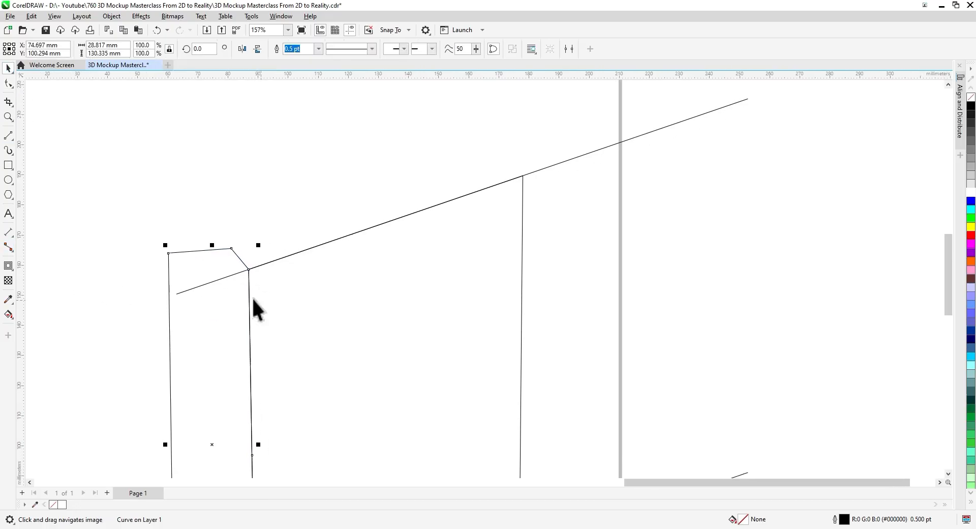
{"action": "left_click", "coordinate": [188, 288]}
{"action": "key", "text": "Delete"}
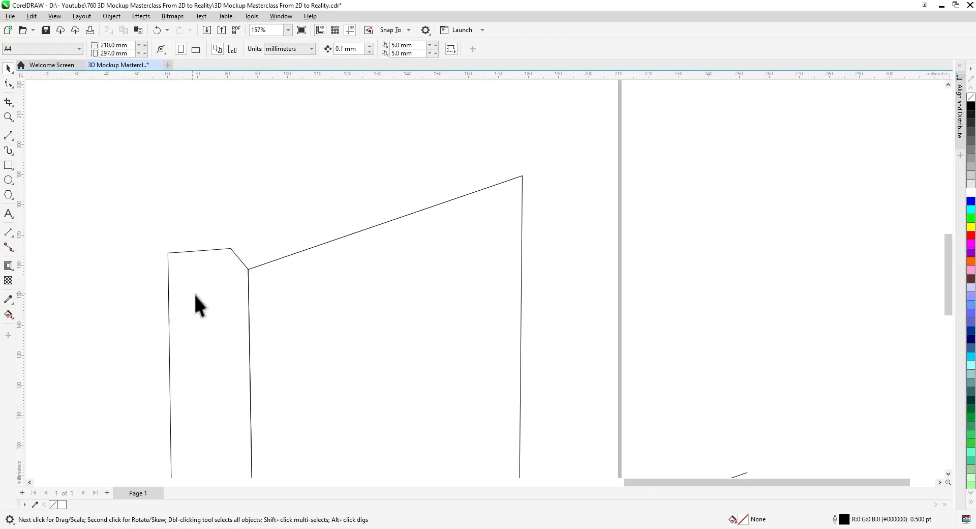
Step: Draw a line along the front face's top edge and move it to start at the side face's upper-left corner
{"action": "left_click", "coordinate": [9, 135]}
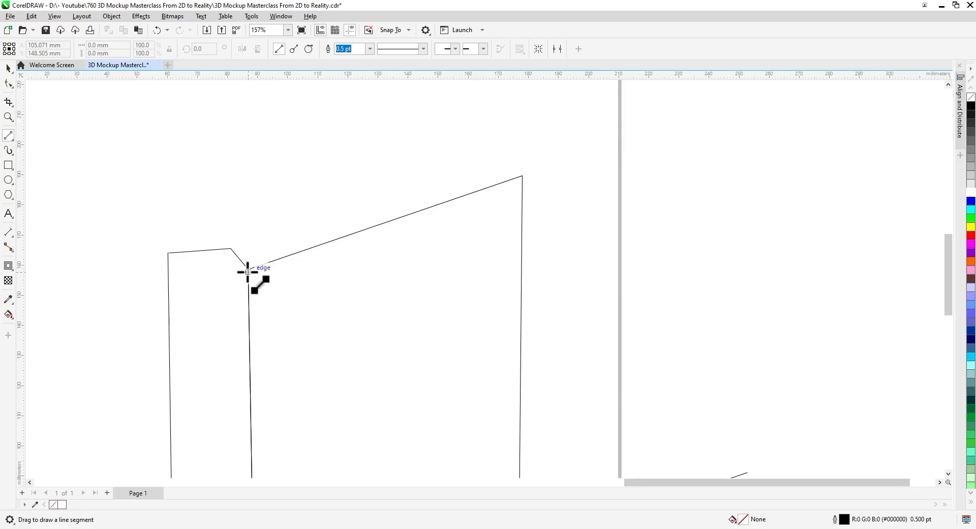
{"action": "left_click_drag", "start_coordinate": [248, 269], "coordinate": [522, 176]}
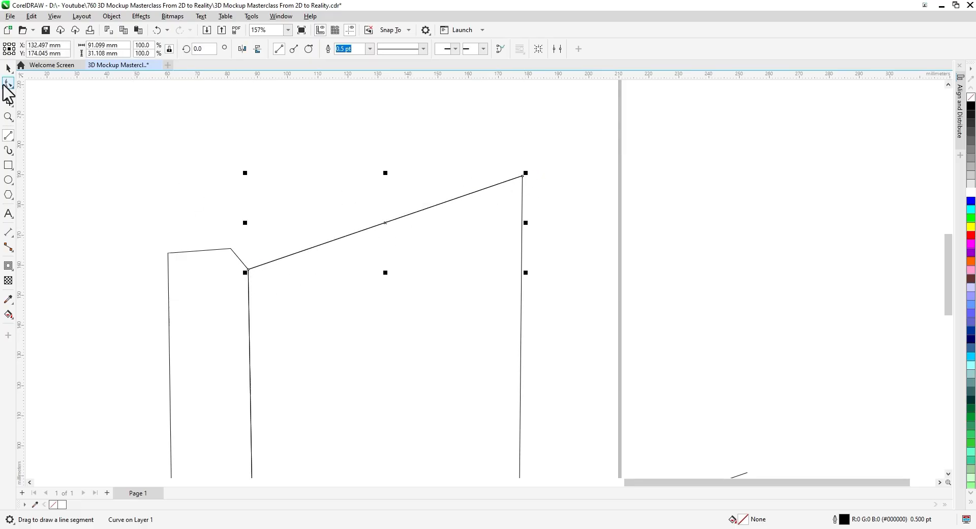
{"action": "left_click", "coordinate": [8, 67]}
{"action": "left_click_drag", "start_coordinate": [249, 270], "coordinate": [168, 253]}
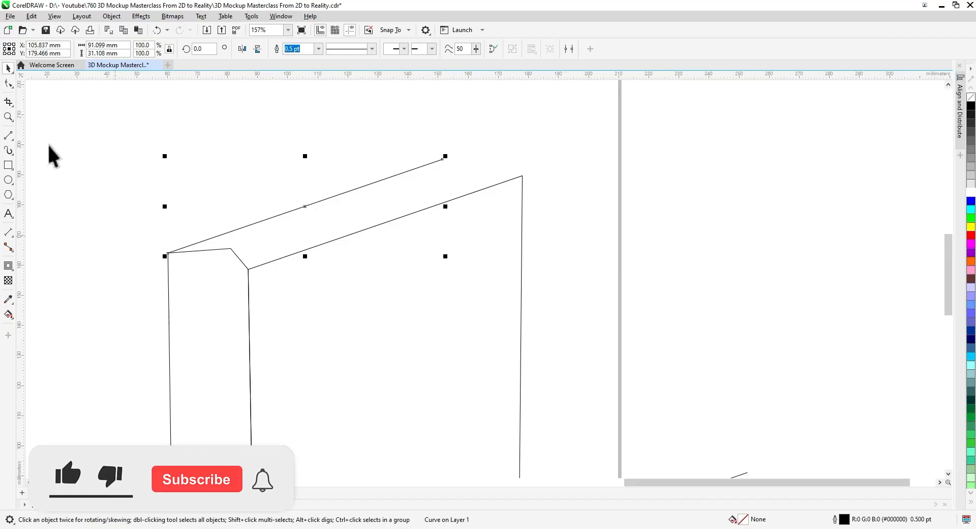
Step: Extend the upper line's far end to the front face's upper-right corner with a stepped path, and straighten the step's inner node
{"action": "left_click", "coordinate": [9, 136]}
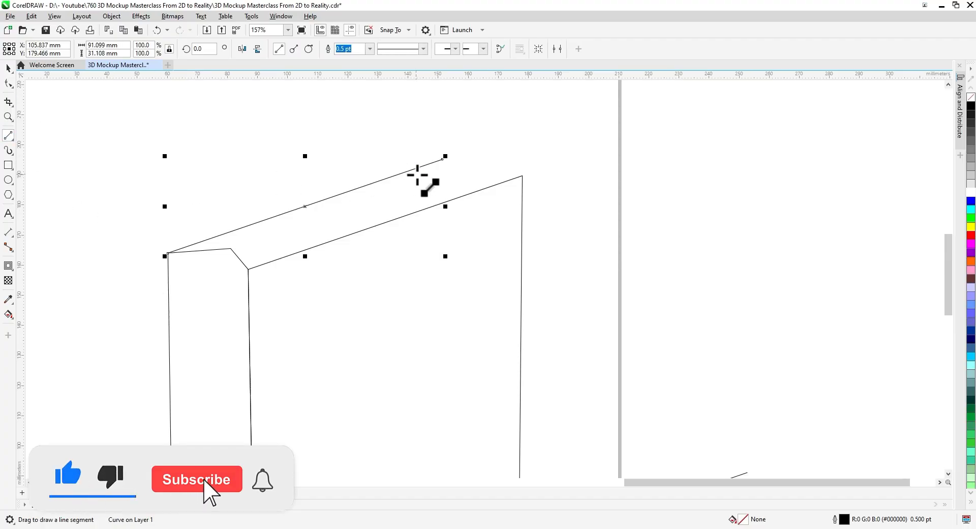
{"action": "left_click_drag", "start_coordinate": [443, 159], "coordinate": [523, 176]}
{"action": "key", "text": "F10"}
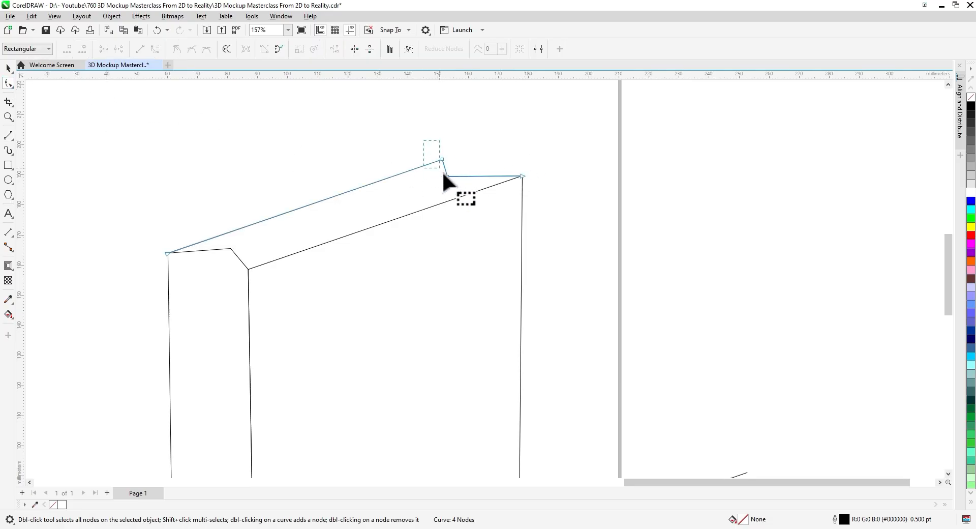
{"action": "left_click", "coordinate": [444, 158]}
{"action": "mouse_move", "coordinate": [444, 158]}
{"action": "left_mouse_down"}
{"action": "mouse_move", "coordinate": [456, 161]}
{"action": "mouse_move", "coordinate": [451, 174]}
{"action": "left_mouse_up"}
{"action": "scroll", "coordinate": [452, 169], "scroll_direction": "down", "scroll_amount": 3}
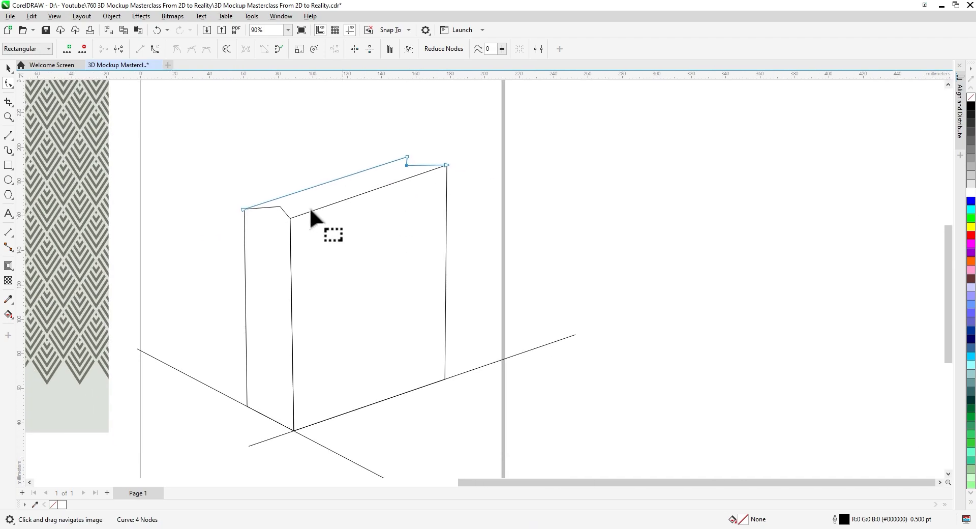
Step: Move the inner node of the stepped top outline toward the front face so the short segment slants like the side's bevel
{"action": "left_click", "coordinate": [8, 67]}
{"action": "left_click", "coordinate": [368, 273]}
{"action": "left_click_drag", "start_coordinate": [368, 273], "coordinate": [418, 279]}
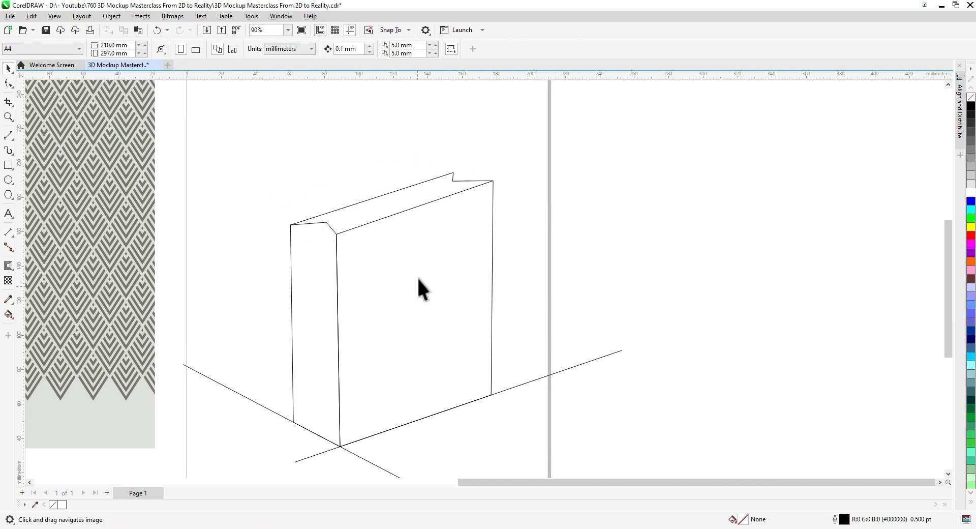
{"action": "scroll", "coordinate": [461, 190], "scroll_direction": "up", "scroll_amount": 4}
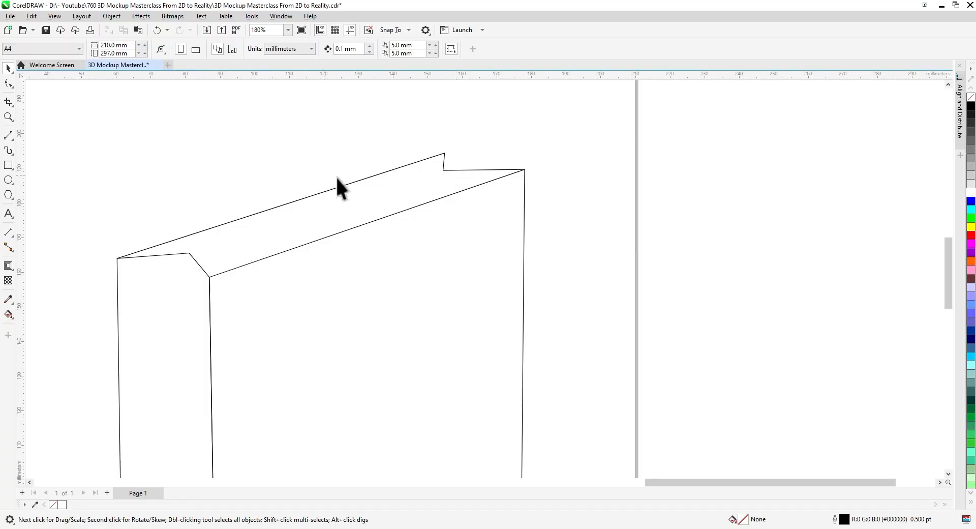
{"action": "left_click", "coordinate": [402, 165]}
{"action": "left_click", "coordinate": [8, 83]}
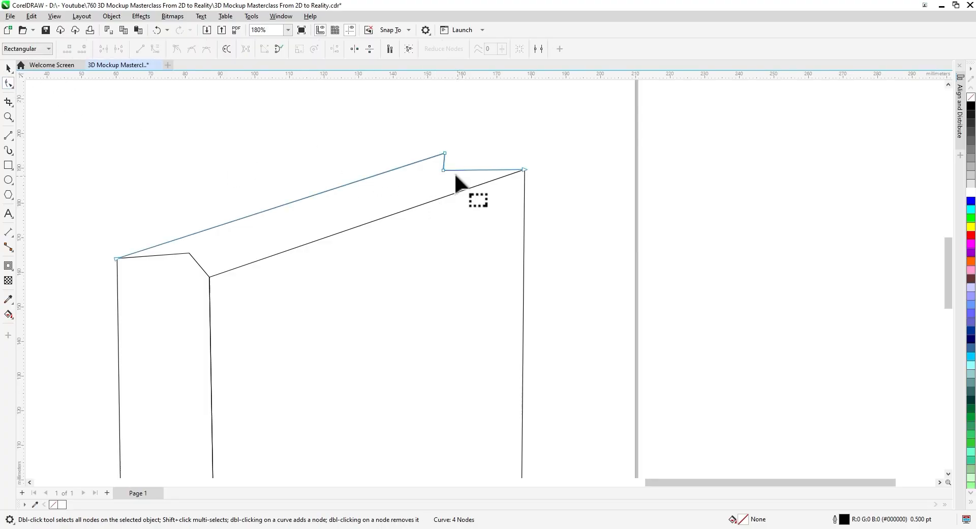
{"action": "left_click_drag", "start_coordinate": [456, 176], "coordinate": [456, 176]}
{"action": "left_click_drag", "start_coordinate": [444, 170], "coordinate": [462, 169]}
{"action": "left_click", "coordinate": [8, 70]}
{"action": "left_click", "coordinate": [265, 181]}
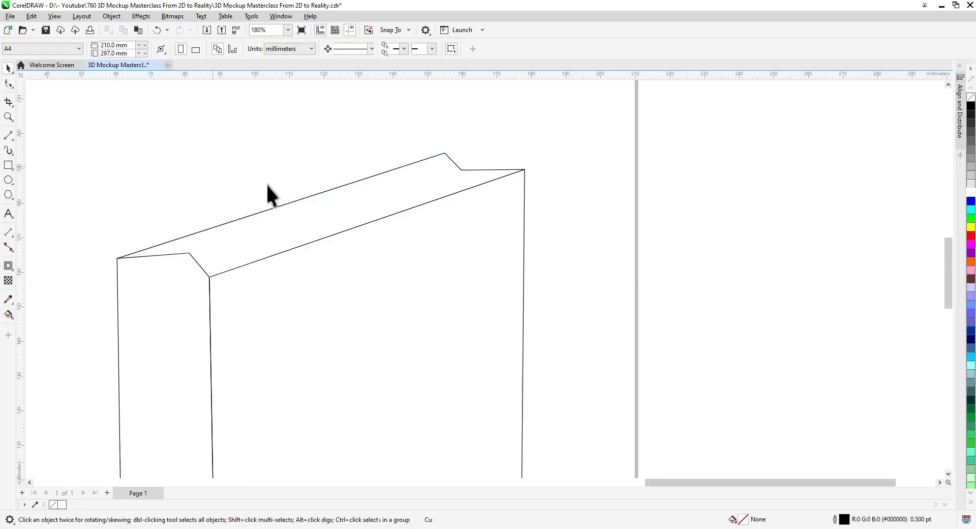
Step: Draw two vertical lines down from the stepped top outline's two inner corners, the one nearer the front edge about 32 mm long
{"action": "scroll", "coordinate": [364, 228], "scroll_direction": "down", "scroll_amount": 1}
{"action": "left_click_drag", "start_coordinate": [364, 228], "coordinate": [358, 167]}
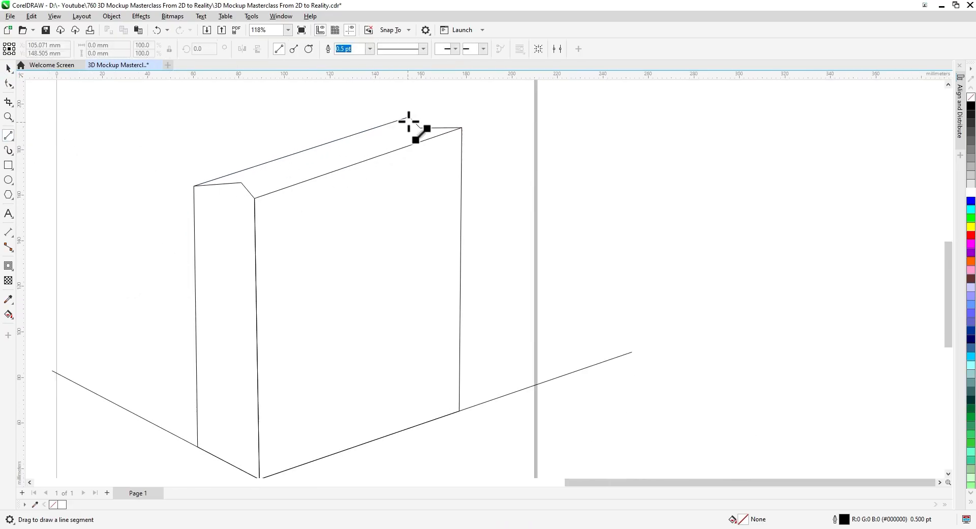
{"action": "left_click_drag", "start_coordinate": [410, 117], "coordinate": [409, 224]}
{"action": "left_click_drag", "start_coordinate": [422, 131], "coordinate": [421, 201]}
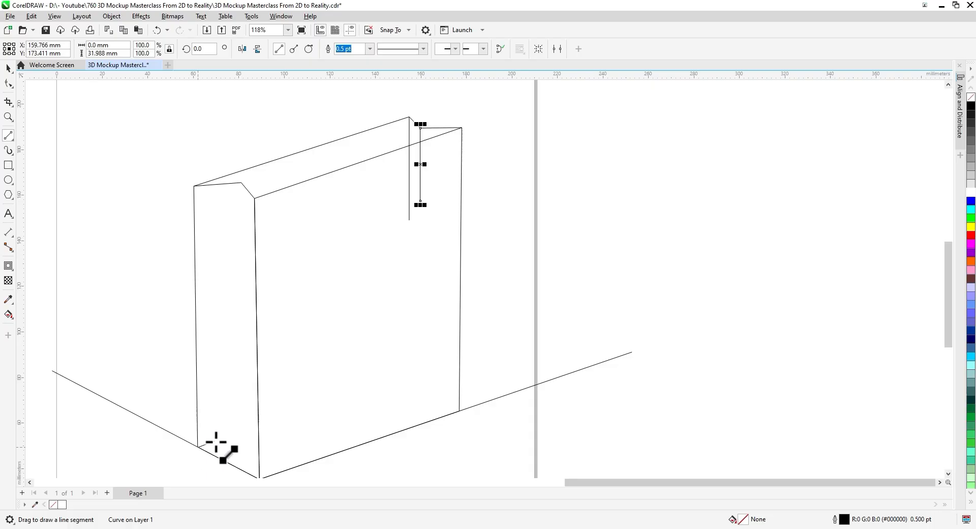
Step: Draw the side panel's folded bottom edge and a fold line about 108 mm tall from its peak to the top inner corner
{"action": "left_click_drag", "start_coordinate": [216, 442], "coordinate": [242, 147]}
{"action": "scroll", "coordinate": [244, 416], "scroll_direction": "up", "scroll_amount": 1}
{"action": "left_click", "coordinate": [8, 68]}
{"action": "left_click", "coordinate": [130, 230]}
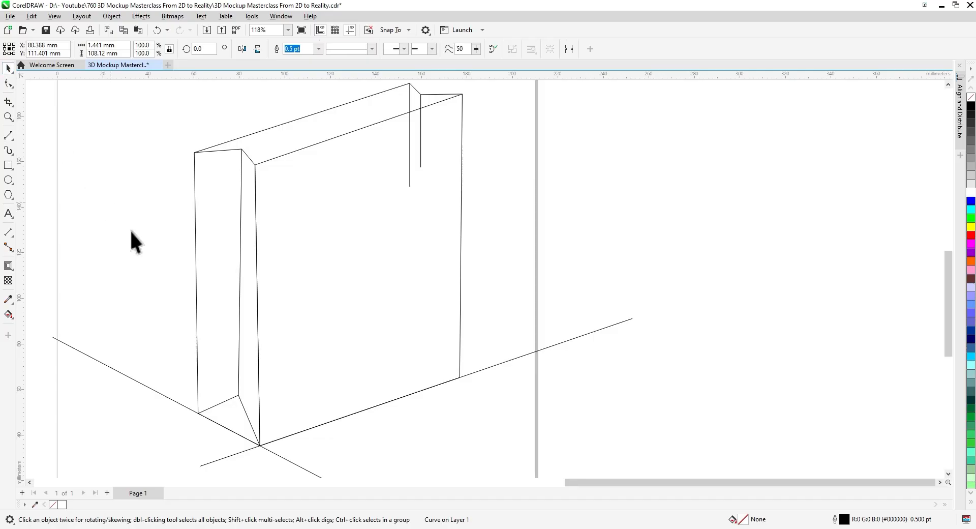
Step: Select the bottom fold edge and the fold line together, and move their shared node slightly toward the front face
{"action": "scroll", "coordinate": [249, 402], "scroll_direction": "up", "scroll_amount": 2}
{"action": "left_click_drag", "start_coordinate": [235, 402], "coordinate": [235, 400]}
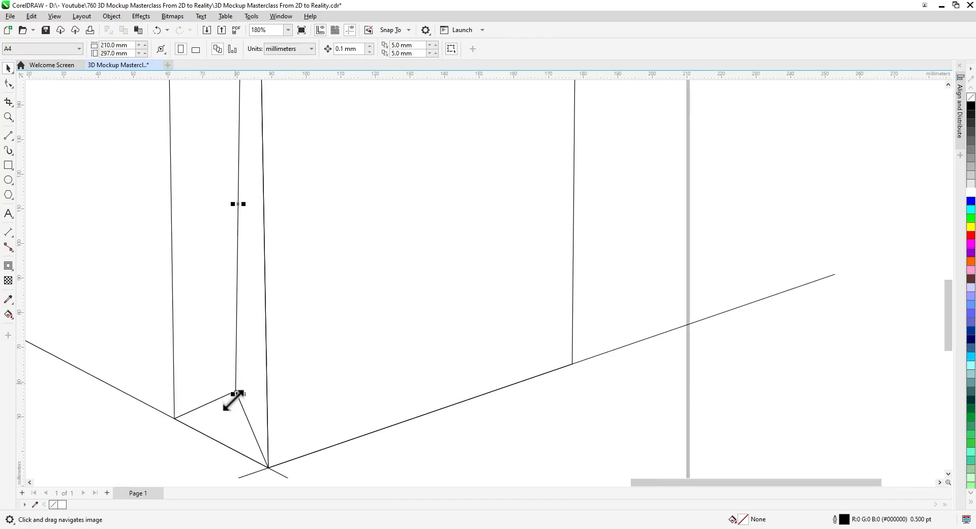
{"action": "left_click", "coordinate": [235, 400]}
{"action": "left_click", "coordinate": [8, 83]}
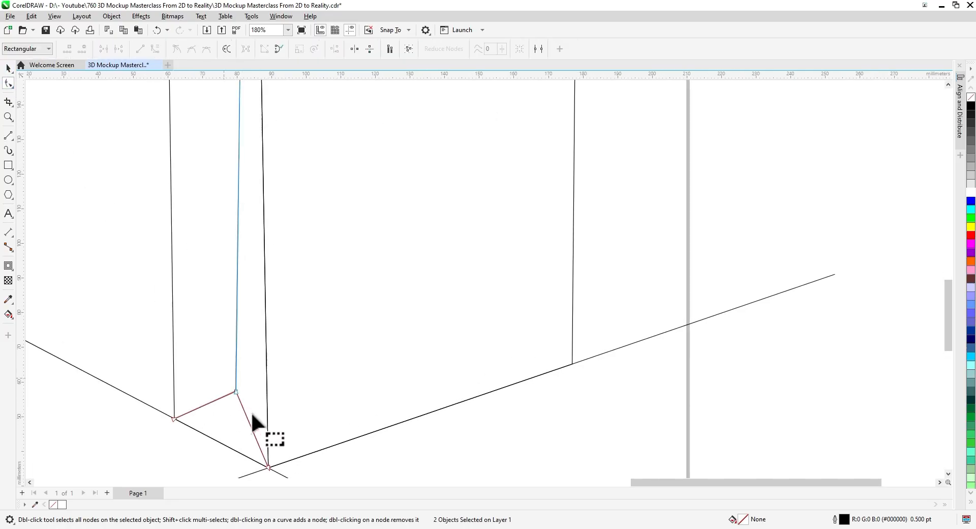
{"action": "left_click_drag", "start_coordinate": [234, 391], "coordinate": [242, 395]}
{"action": "scroll", "coordinate": [242, 393], "scroll_direction": "down", "scroll_amount": 3}
{"action": "scroll", "coordinate": [267, 312], "scroll_direction": "up", "scroll_amount": 4}
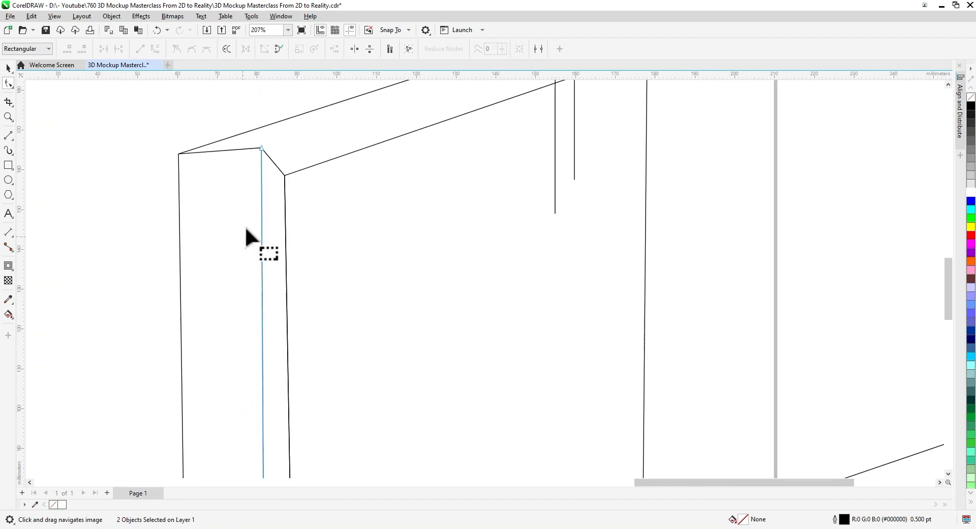
Step: Include the side outline in the node selection and shift the top node shared with the fold line slightly upward
{"action": "left_click", "coordinate": [271, 157], "text": "shift"}
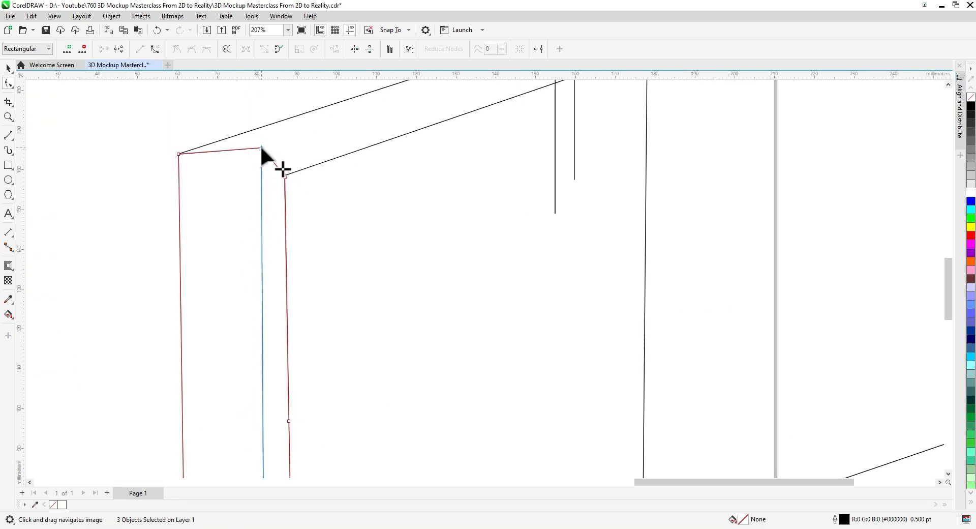
{"action": "left_click_drag", "start_coordinate": [260, 145], "coordinate": [261, 142]}
{"action": "key", "text": "space"}
{"action": "left_click", "coordinate": [230, 271]}
Step: Move the front face's far upper perspective corner down and slightly inward
{"action": "scroll", "coordinate": [303, 299], "scroll_direction": "down", "scroll_amount": 4}
{"action": "left_click_drag", "start_coordinate": [367, 384], "coordinate": [342, 357]}
{"action": "scroll", "coordinate": [335, 313], "scroll_direction": "down", "scroll_amount": 1}
{"action": "left_click", "coordinate": [395, 254]}
{"action": "left_click", "coordinate": [8, 83]}
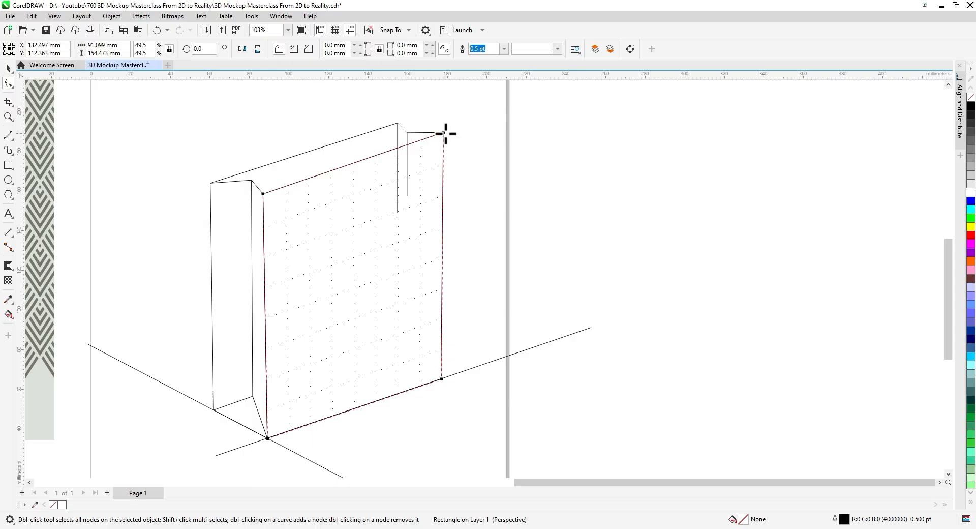
{"action": "left_click_drag", "start_coordinate": [445, 133], "coordinate": [435, 148]}
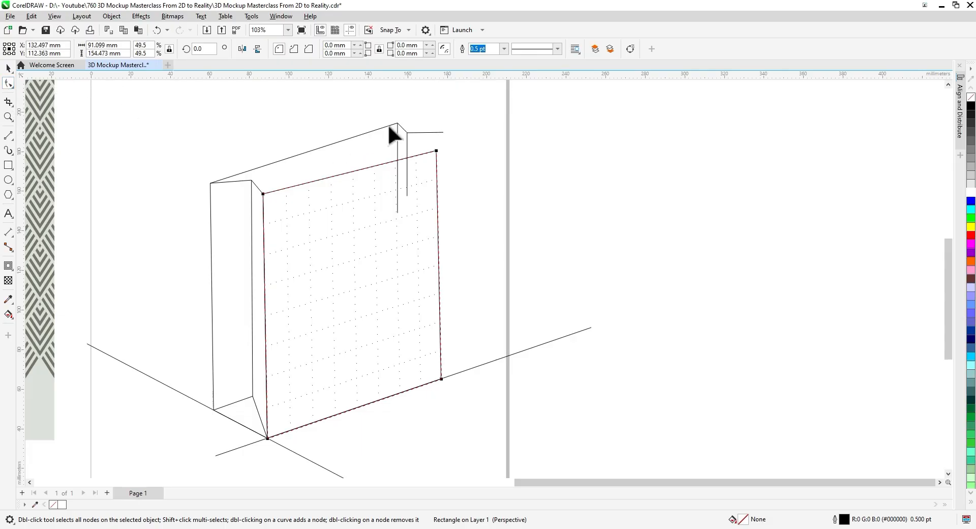
Step: Move the far nodes of the stepped top outline and both vertical lines together so the outline ends at the front face's adjusted corner
{"action": "left_click", "coordinate": [402, 126]}
{"action": "left_click", "coordinate": [397, 144], "text": "shift"}
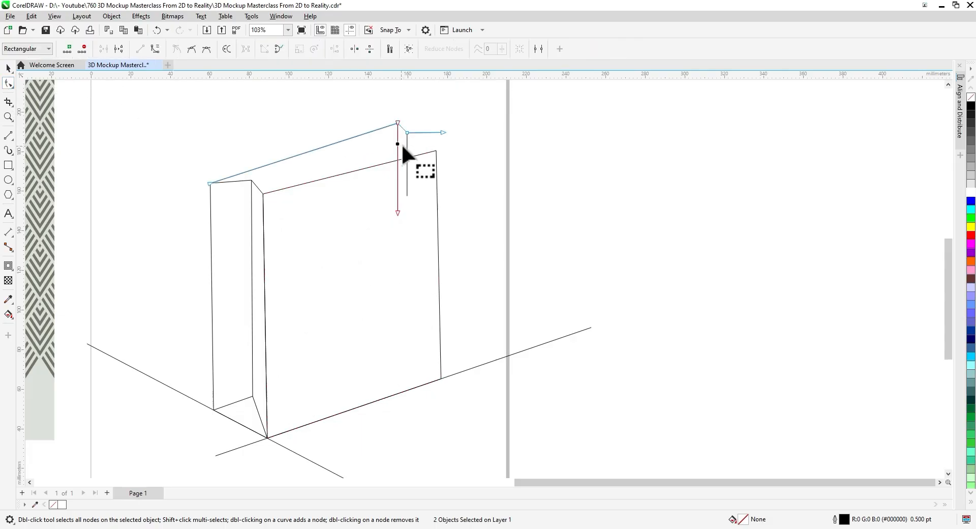
{"action": "left_click", "coordinate": [407, 146], "text": "shift"}
{"action": "left_click_drag", "start_coordinate": [382, 102], "coordinate": [450, 213]}
{"action": "left_click_drag", "start_coordinate": [442, 133], "coordinate": [435, 149]}
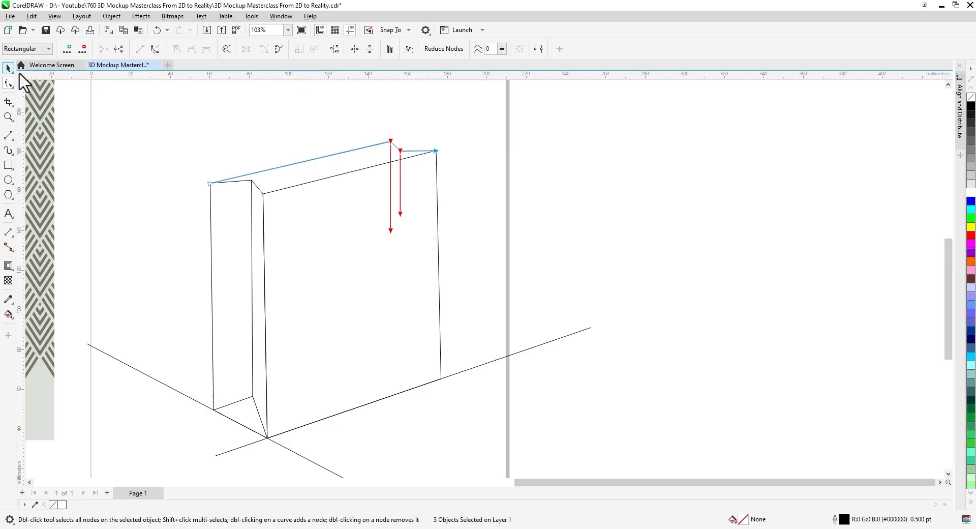
{"action": "left_click", "coordinate": [9, 69]}
{"action": "left_click", "coordinate": [450, 212]}
Step: Smart Fill the front face, the narrow fold strip, the side panel and the bottom triangle with the blue fill and 0.5 pt outline
{"action": "scroll", "coordinate": [359, 219], "scroll_direction": "up", "scroll_amount": 3}
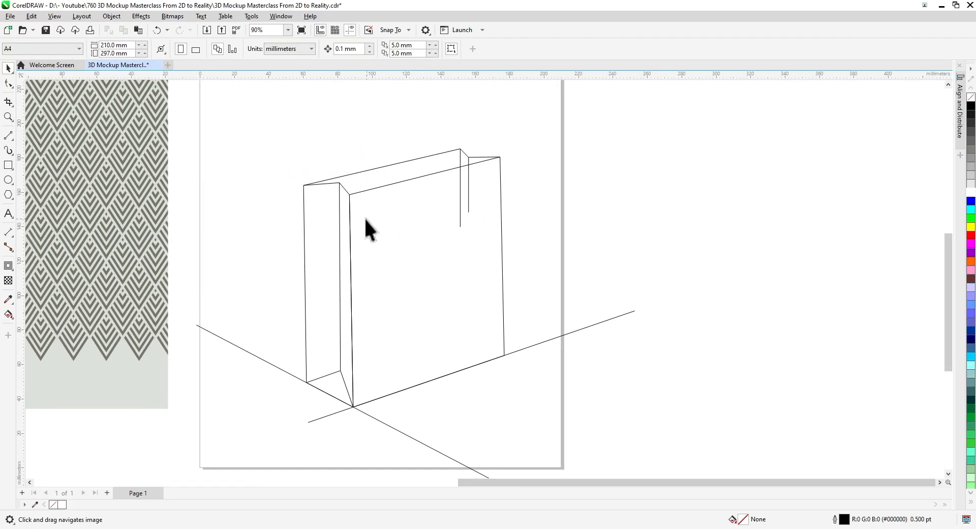
{"action": "left_click_drag", "start_coordinate": [369, 246], "coordinate": [356, 210]}
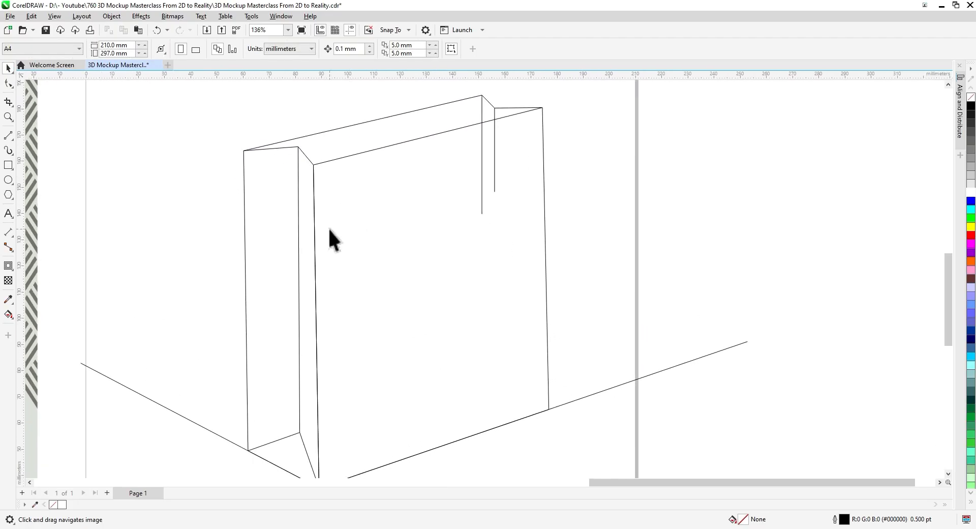
{"action": "left_click", "coordinate": [10, 316]}
{"action": "left_click", "coordinate": [30, 326]}
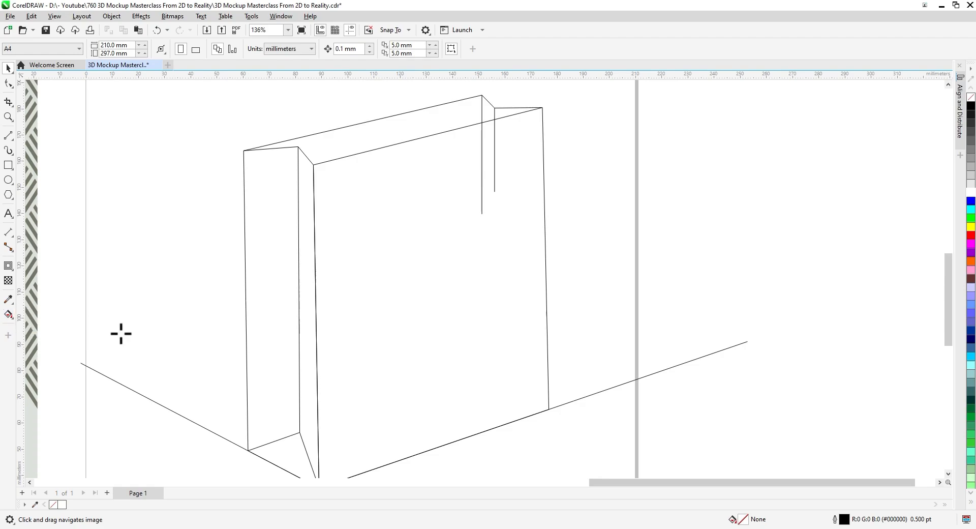
{"action": "left_click", "coordinate": [422, 305]}
{"action": "left_click", "coordinate": [307, 248]}
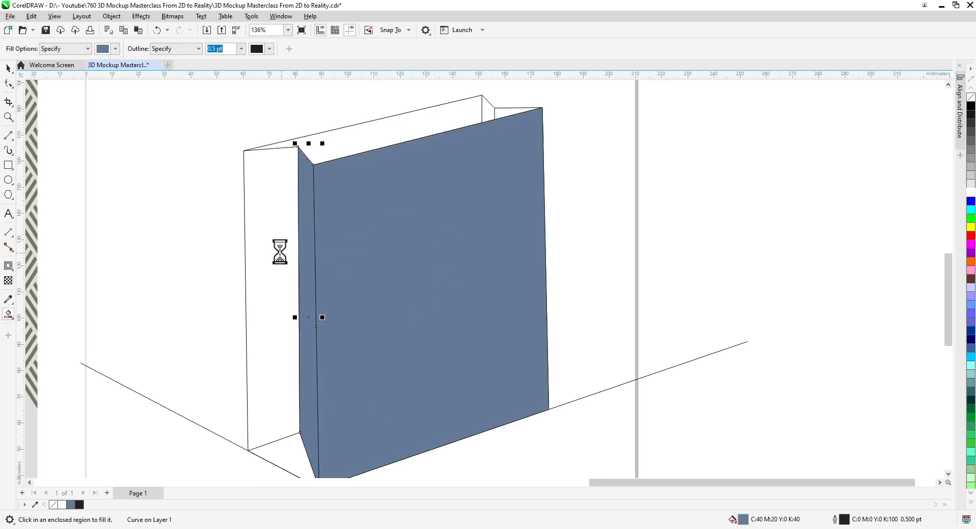
{"action": "left_click", "coordinate": [291, 373]}
{"action": "left_click", "coordinate": [289, 458]}
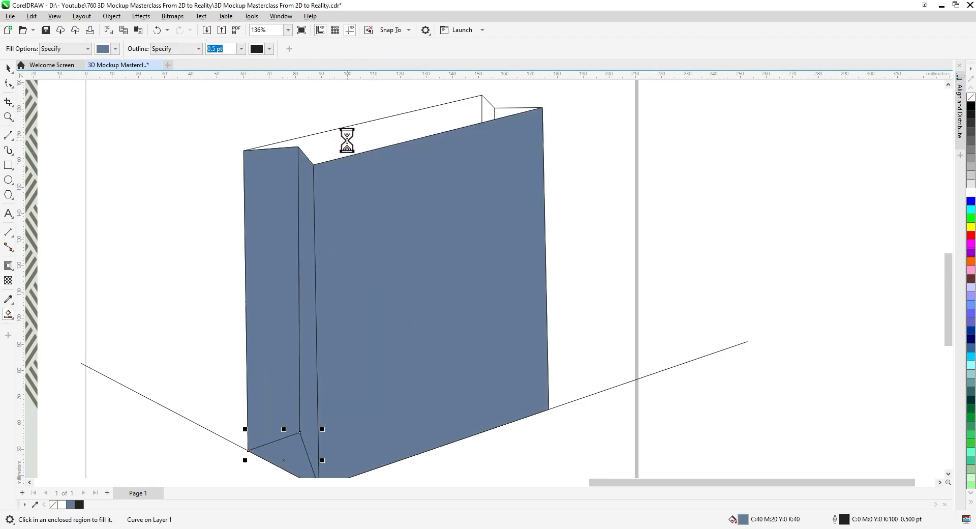
Step: Smart Fill the bag's inner back panel and the small inner side areas at the opening
{"action": "left_click", "coordinate": [346, 140]}
{"action": "scroll", "coordinate": [452, 133], "scroll_direction": "up", "scroll_amount": 2}
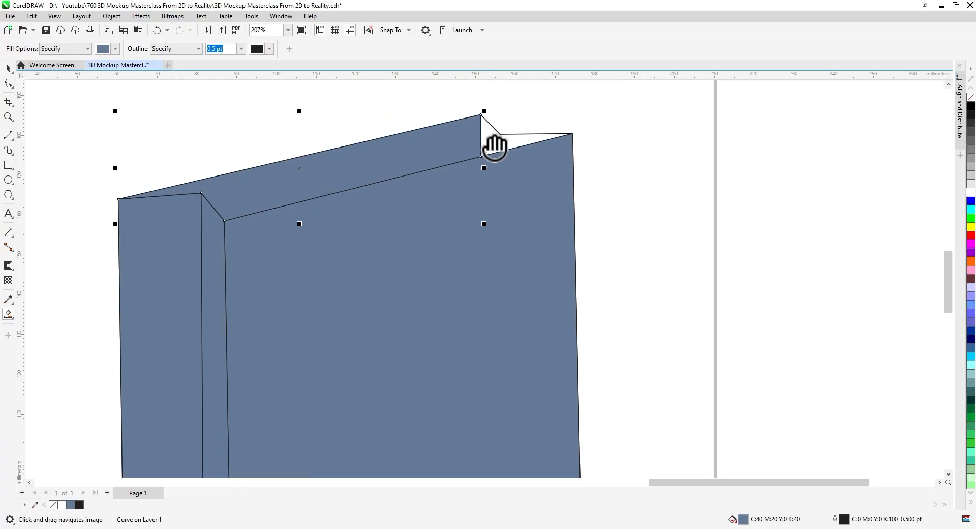
{"action": "left_click", "coordinate": [524, 142]}
{"action": "left_click", "coordinate": [8, 68]}
{"action": "scroll", "coordinate": [196, 133], "scroll_direction": "down", "scroll_amount": 6}
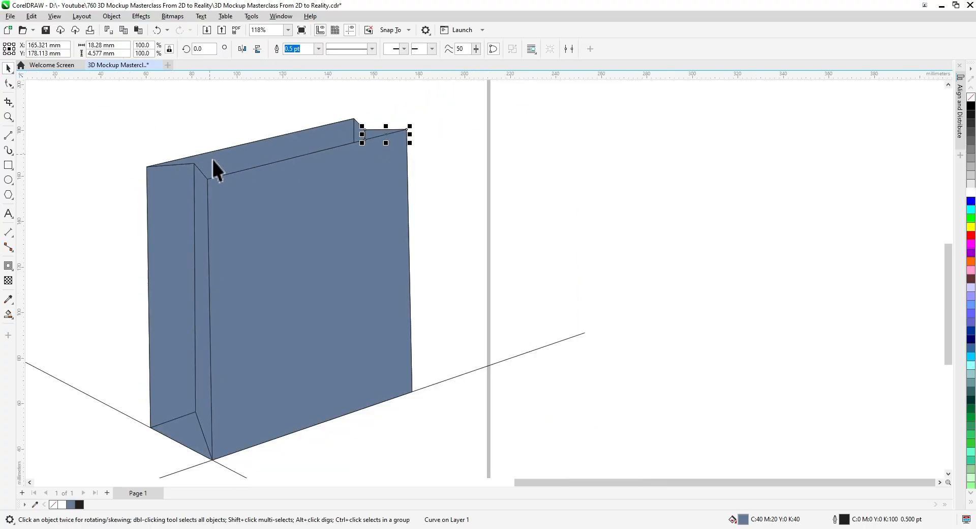
Step: Select all the blue filled shapes of the bag and cut them from the drawing
{"action": "left_click_drag", "start_coordinate": [224, 194], "coordinate": [285, 194]}
{"action": "left_click", "coordinate": [500, 166]}
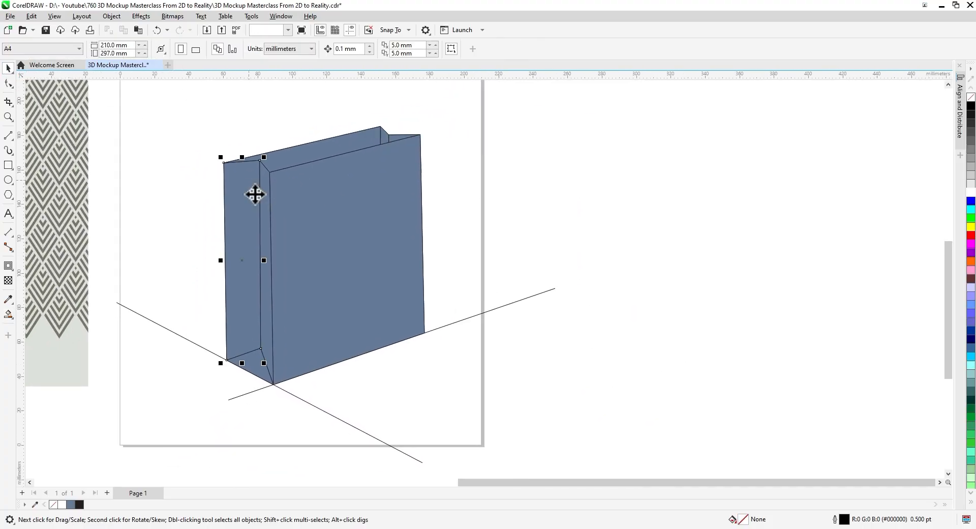
{"action": "left_click", "coordinate": [257, 375], "text": "shift"}
{"action": "left_click", "coordinate": [324, 146], "text": "shift"}
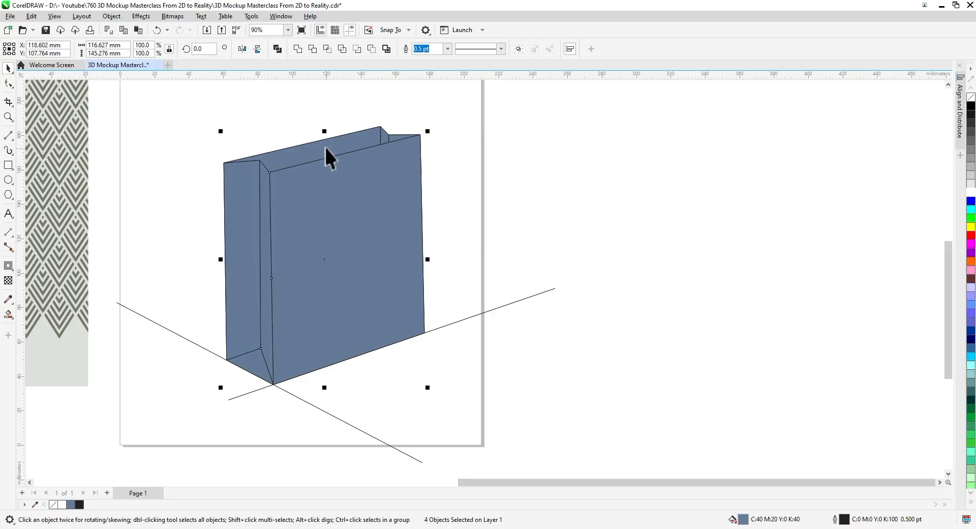
{"action": "left_click", "coordinate": [395, 140], "text": "shift"}
{"action": "scroll", "coordinate": [385, 134], "scroll_direction": "up", "scroll_amount": 1}
{"action": "left_click", "coordinate": [383, 138], "text": "shift"}
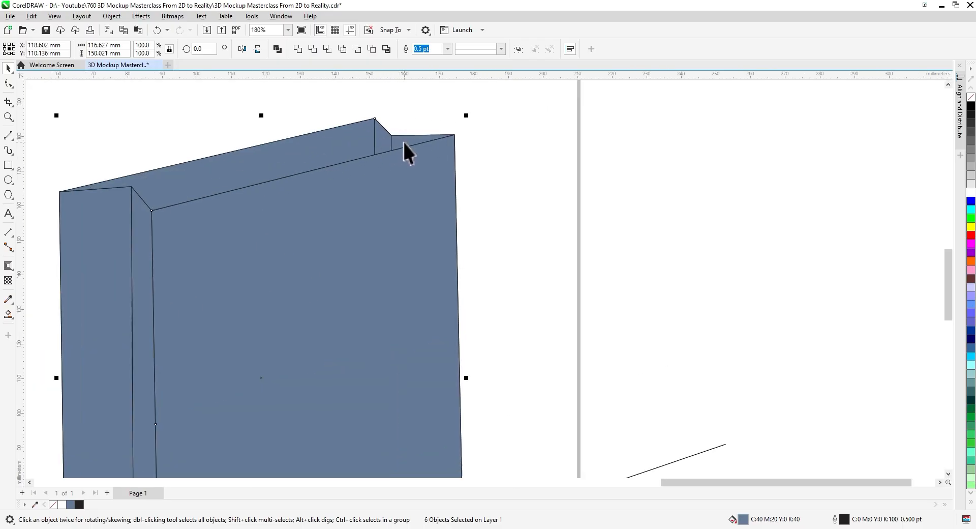
{"action": "right_click", "coordinate": [376, 198]}
{"action": "left_click", "coordinate": [421, 266]}
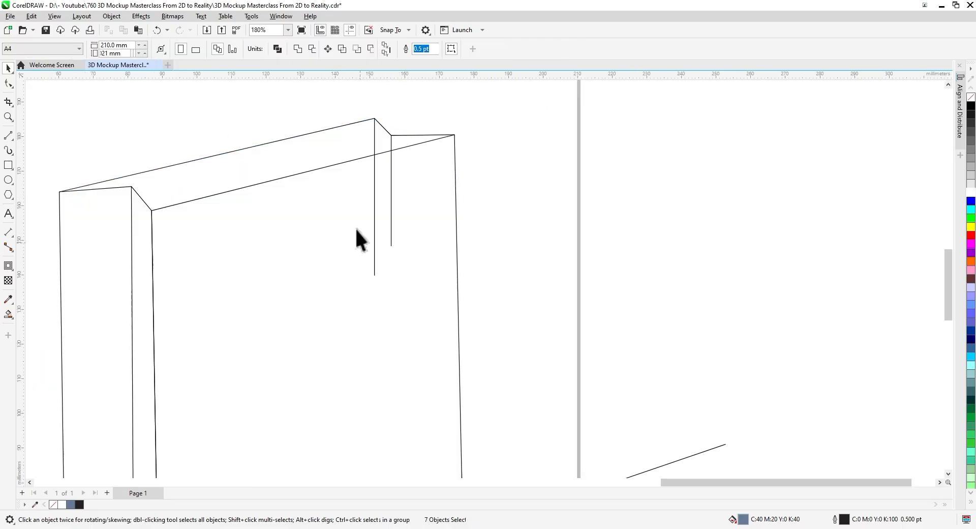
Step: Move the entire line construction off the page to the right and paste the filled shapes back onto the page
{"action": "scroll", "coordinate": [358, 254], "scroll_direction": "down", "scroll_amount": 2}
{"action": "left_click_drag", "start_coordinate": [465, 447], "coordinate": [475, 356]}
{"action": "left_click_drag", "start_coordinate": [184, 136], "coordinate": [170, 114]}
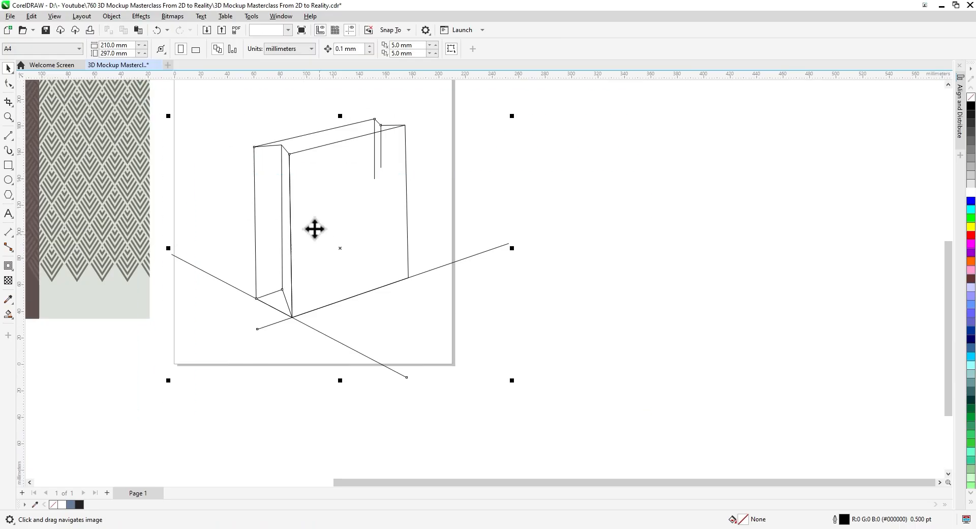
{"action": "left_click_drag", "start_coordinate": [315, 228], "coordinate": [736, 229]}
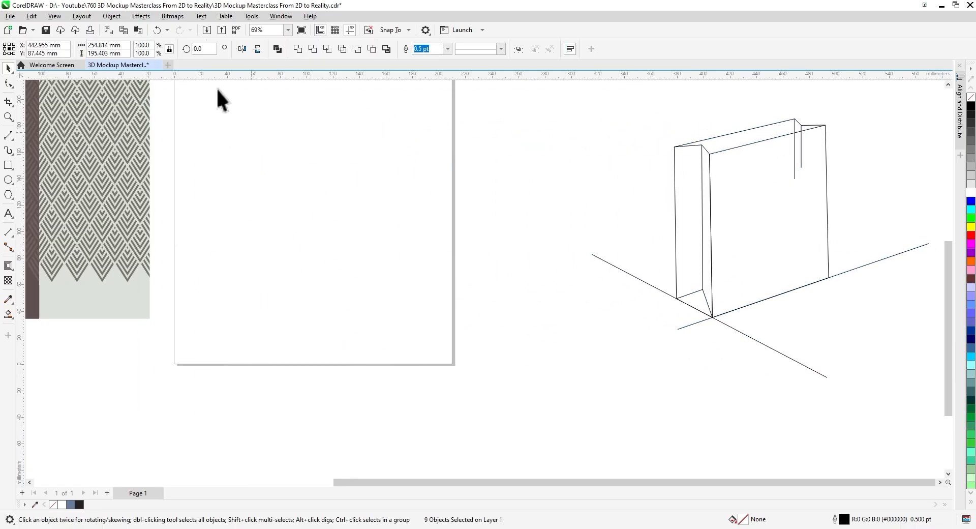
{"action": "left_click", "coordinate": [139, 31]}
{"action": "left_click", "coordinate": [442, 226]}
Step: Select the side panel and inner back panel, and move their shared outer top corner inward so the side tapers upward
{"action": "scroll", "coordinate": [262, 172], "scroll_direction": "up", "scroll_amount": 1}
{"action": "left_click_drag", "start_coordinate": [262, 175], "coordinate": [187, 232]}
{"action": "left_click", "coordinate": [206, 196]}
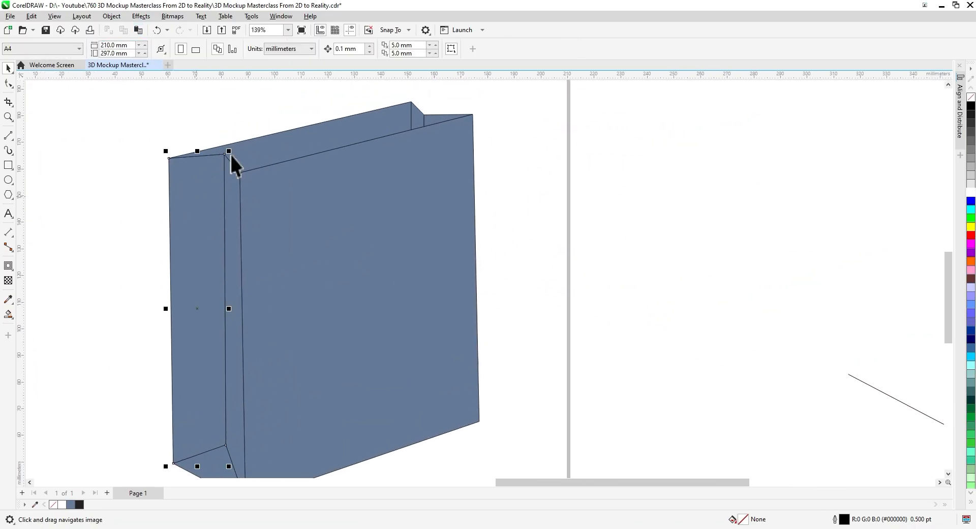
{"action": "left_click", "coordinate": [232, 152], "text": "shift"}
{"action": "left_click", "coordinate": [9, 84]}
{"action": "scroll", "coordinate": [151, 153], "scroll_direction": "up", "scroll_amount": 1}
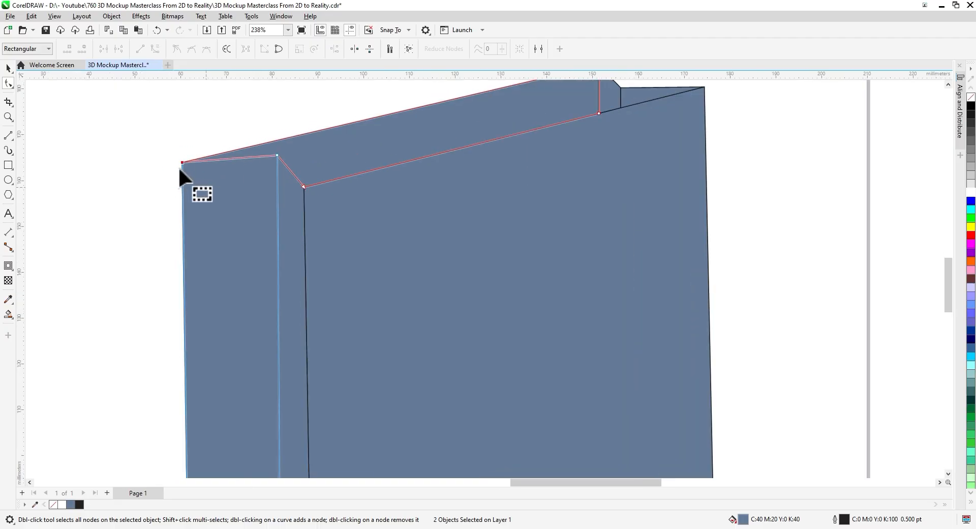
{"action": "left_click_drag", "start_coordinate": [182, 162], "coordinate": [211, 159]}
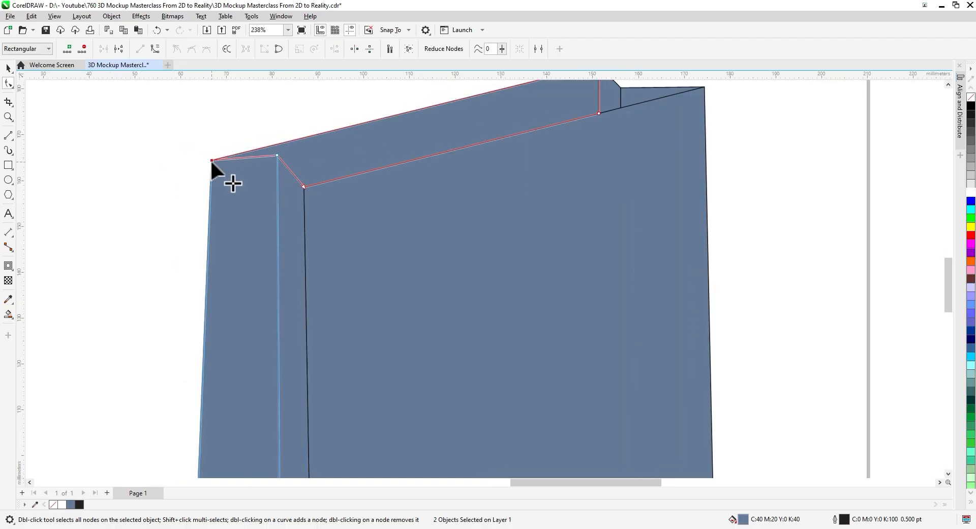
{"action": "scroll", "coordinate": [319, 283], "scroll_direction": "down", "scroll_amount": 2}
{"action": "left_click_drag", "start_coordinate": [318, 283], "coordinate": [275, 262]}
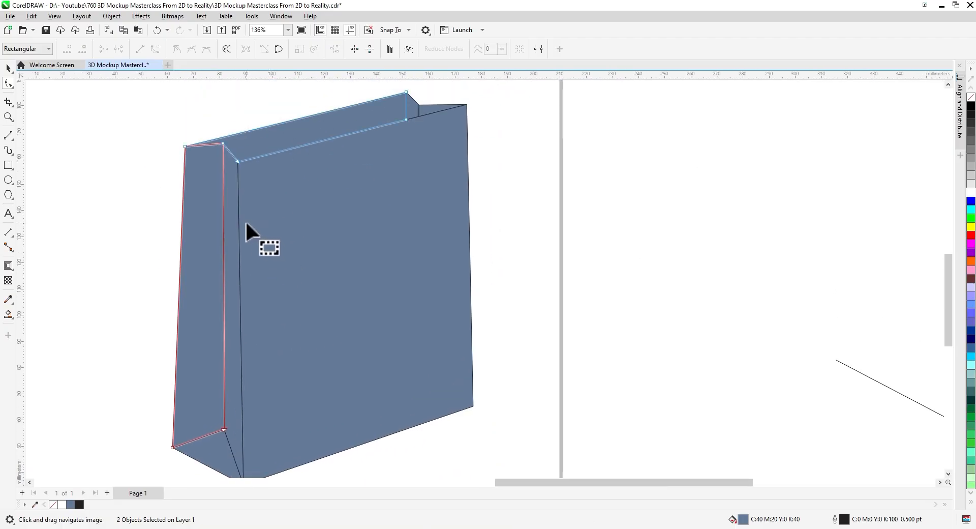
Step: Select the side, fold strip and inner back panels, and move their shared top fold node down and toward the front face
{"action": "left_click", "coordinate": [230, 171]}
{"action": "left_click", "coordinate": [205, 174], "text": "shift"}
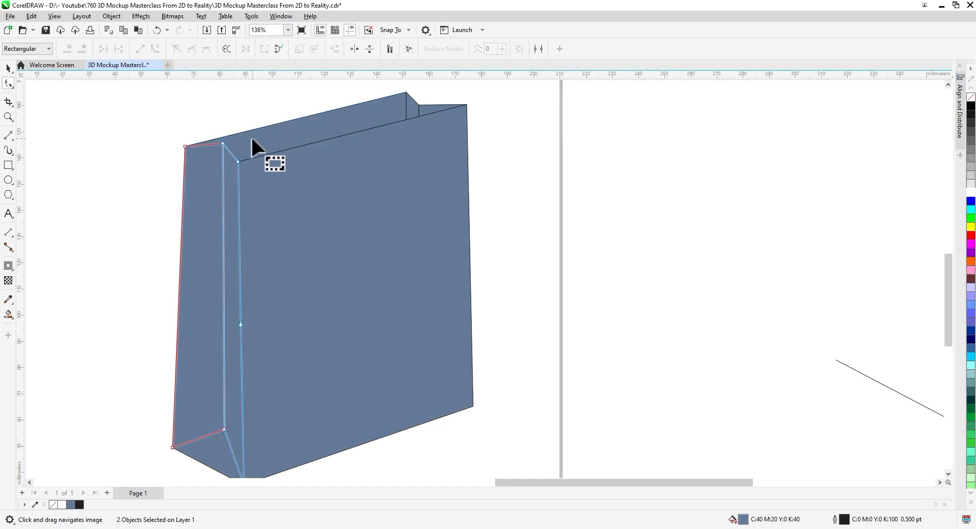
{"action": "left_click", "coordinate": [224, 153]}
{"action": "scroll", "coordinate": [223, 161], "scroll_direction": "up", "scroll_amount": 4}
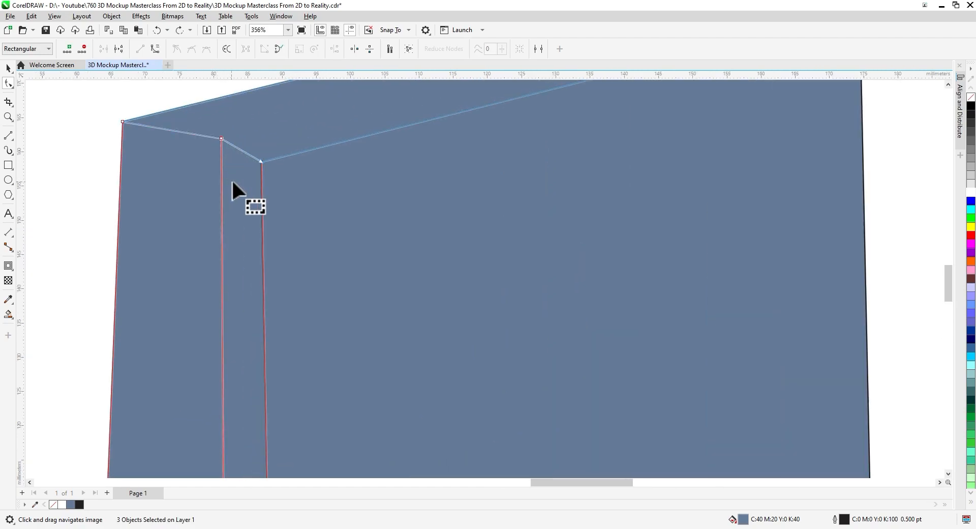
{"action": "left_click_drag", "start_coordinate": [220, 145], "coordinate": [238, 137]}
{"action": "scroll", "coordinate": [208, 204], "scroll_direction": "down", "scroll_amount": 5}
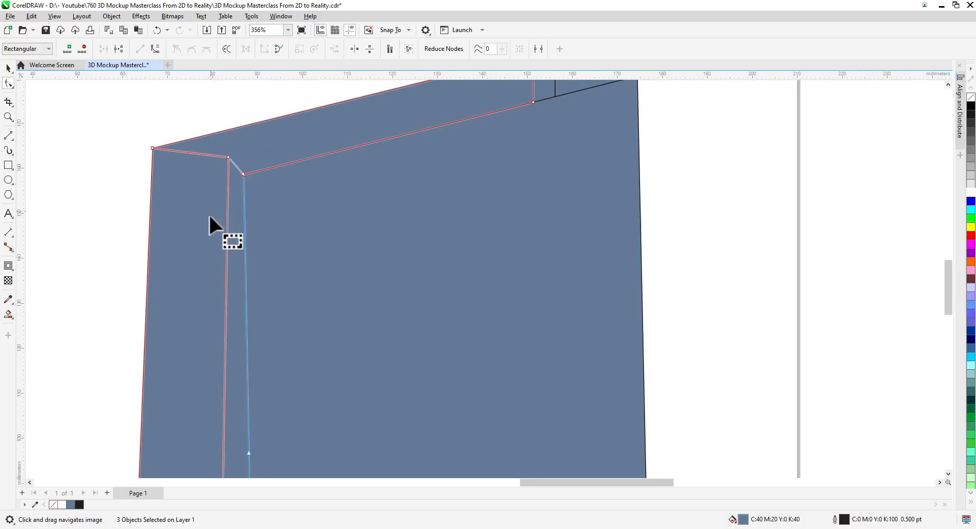
{"action": "left_click", "coordinate": [8, 68]}
{"action": "left_click", "coordinate": [62, 192]}
{"action": "scroll", "coordinate": [122, 241], "scroll_direction": "down", "scroll_amount": 2}
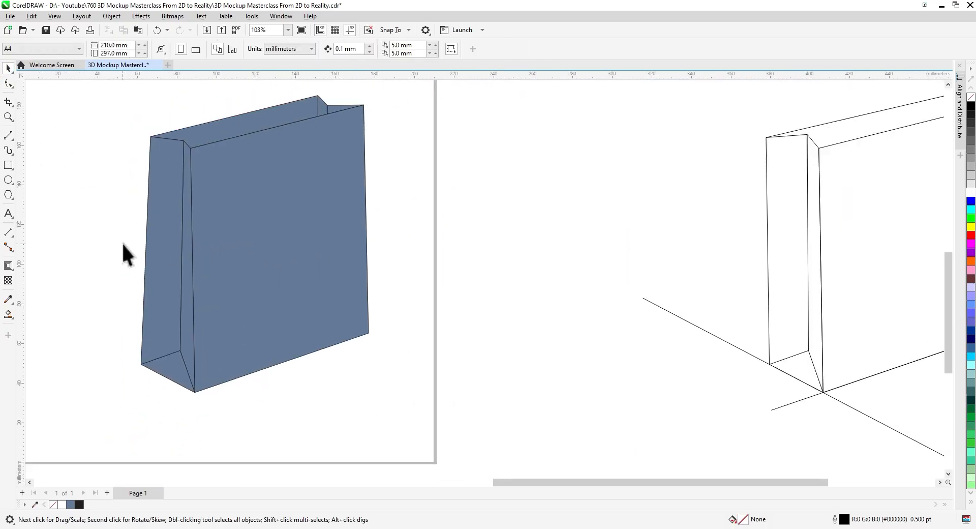
Step: Draw a circle about 3.6 mm across on the upper front face and place a copy level with it further right
{"action": "left_click_drag", "start_coordinate": [200, 246], "coordinate": [270, 282]}
{"action": "left_click", "coordinate": [333, 281]}
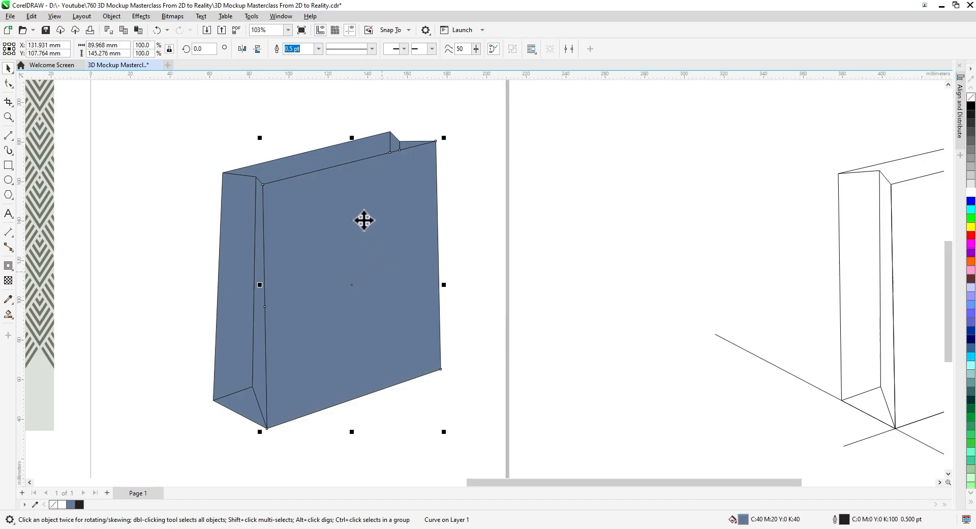
{"action": "scroll", "coordinate": [364, 220], "scroll_direction": "up", "scroll_amount": 2}
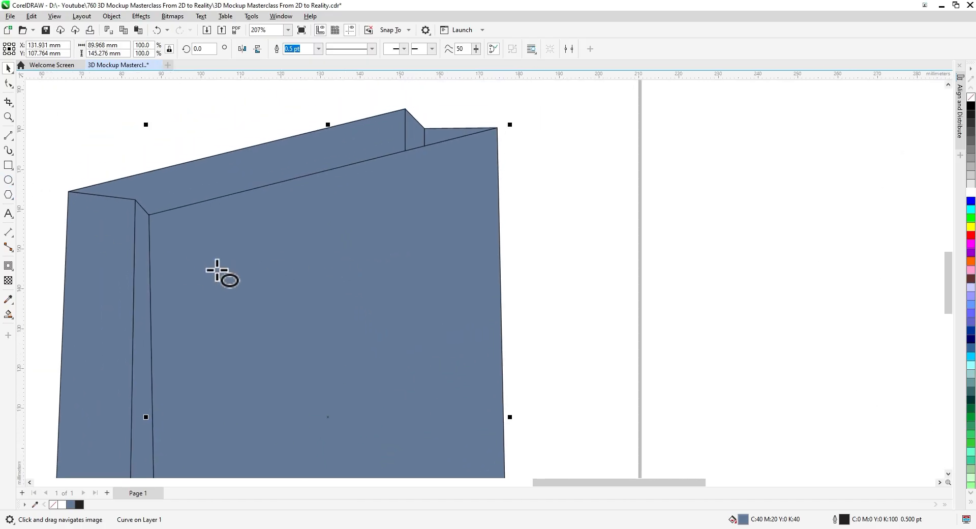
{"action": "mouse_move", "coordinate": [231, 235]}
{"action": "left_mouse_down"}
{"action": "mouse_move", "coordinate": [255, 273]}
{"action": "mouse_move", "coordinate": [550, 250]}
{"action": "mouse_move", "coordinate": [529, 254]}
{"action": "left_mouse_up"}
{"action": "left_click", "coordinate": [8, 68]}
{"action": "scroll", "coordinate": [265, 265], "scroll_direction": "up", "scroll_amount": 2}
{"action": "left_click", "coordinate": [551, 272]}
{"action": "scroll", "coordinate": [470, 263], "scroll_direction": "down", "scroll_amount": 2}
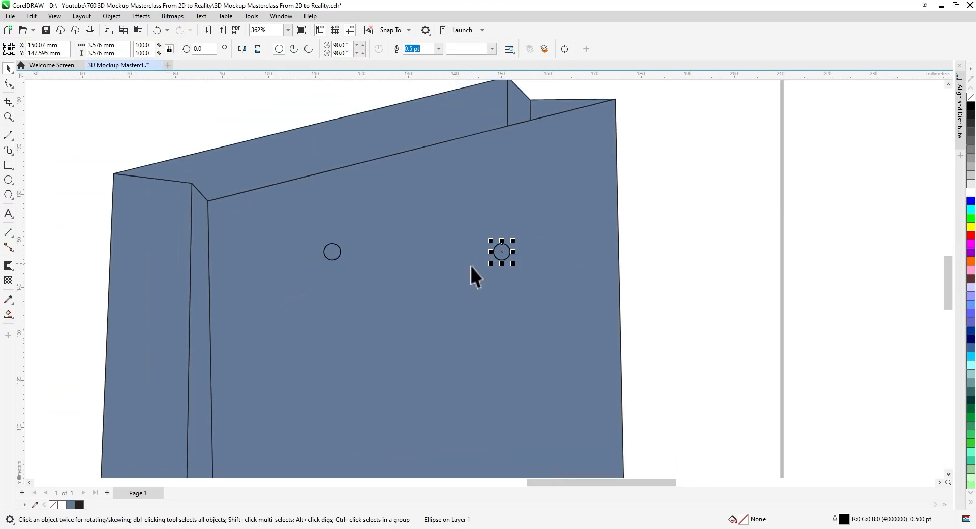
Step: Group the two handle-hole circles on the front face and add a perspective effect to the group
{"action": "left_click", "coordinate": [381, 209], "text": "shift"}
{"action": "right_click", "coordinate": [384, 208]}
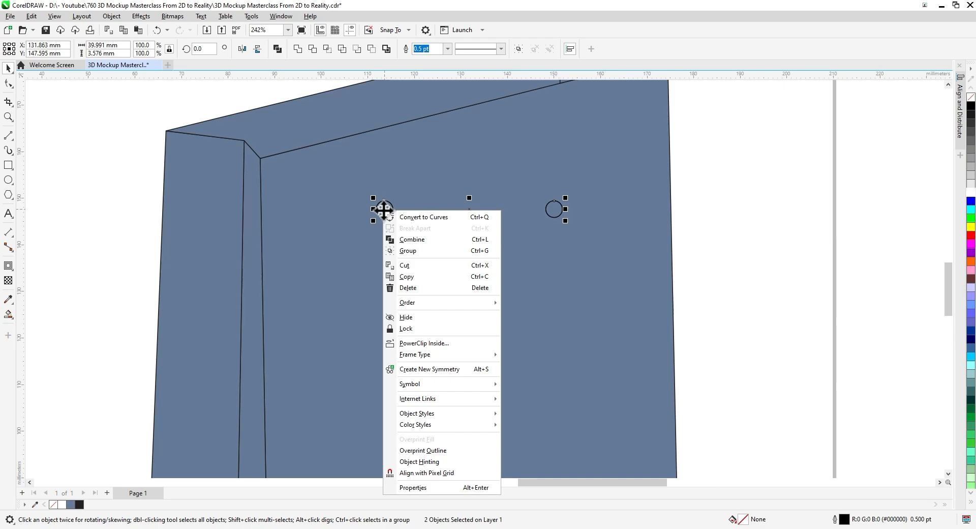
{"action": "left_click", "coordinate": [409, 251]}
{"action": "left_click", "coordinate": [112, 15]}
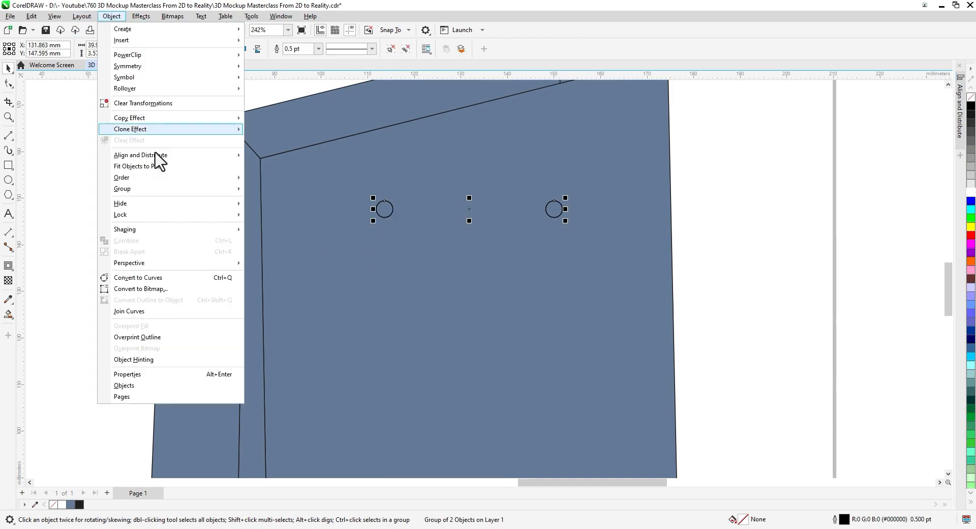
{"action": "mouse_move", "coordinate": [173, 264]}
{"action": "left_click", "coordinate": [272, 263]}
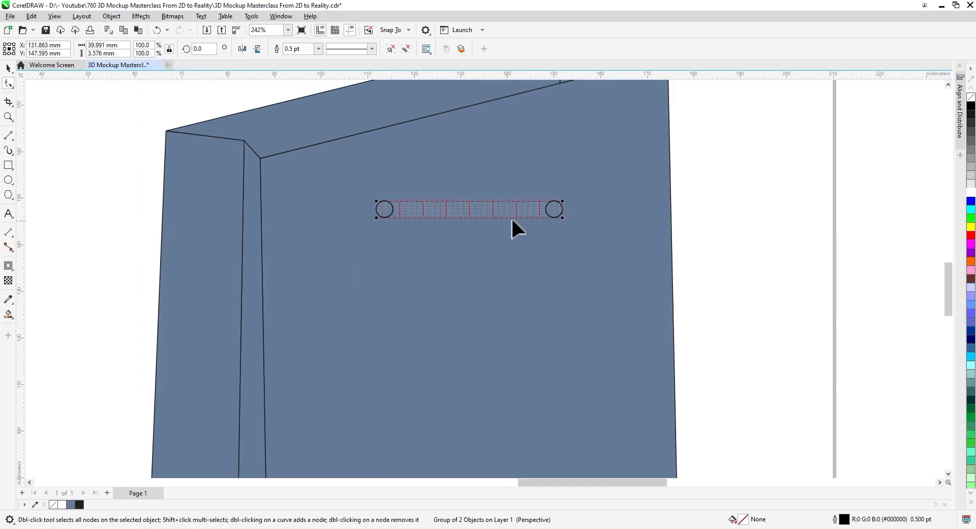
Step: Reshape the perspective corners so the holes slope parallel to the front face's top edge and narrow into ellipses
{"action": "left_click_drag", "start_coordinate": [563, 201], "coordinate": [545, 158]}
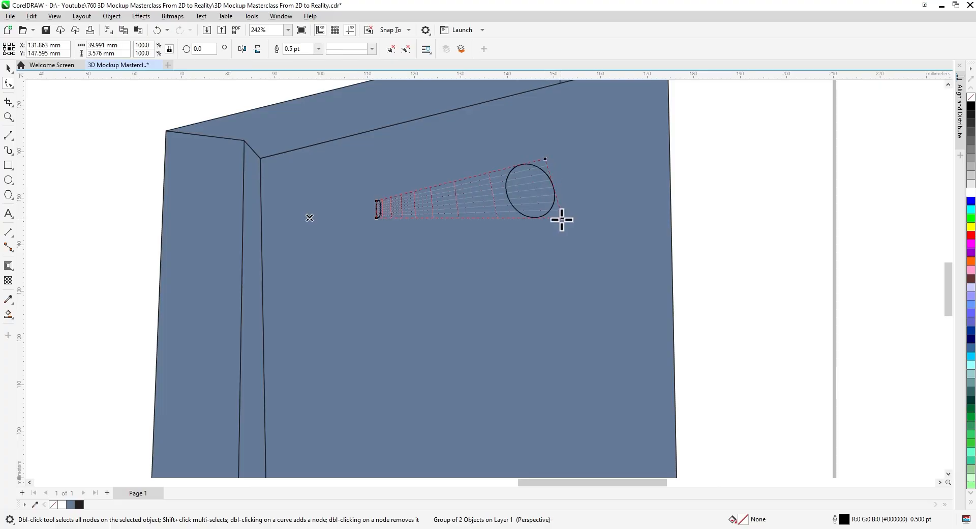
{"action": "left_click_drag", "start_coordinate": [561, 217], "coordinate": [546, 173]}
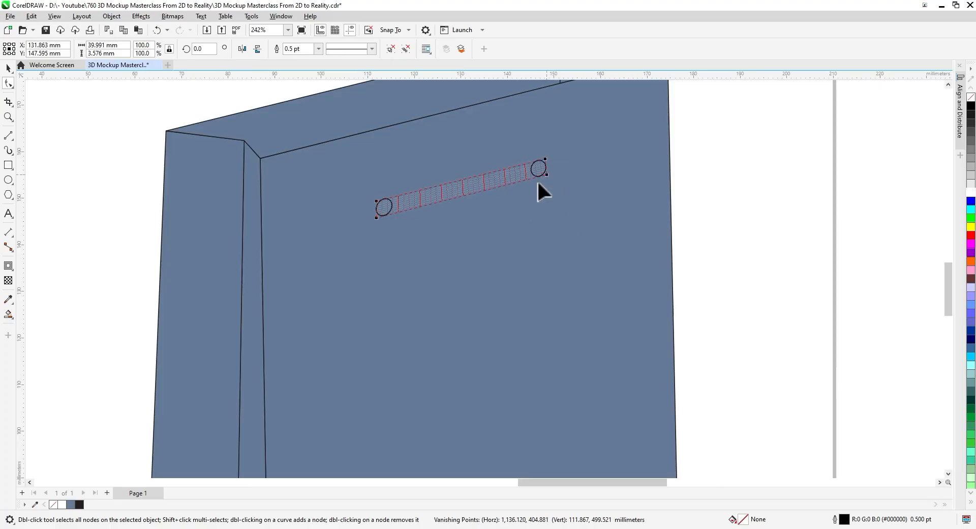
{"action": "scroll", "coordinate": [447, 254], "scroll_direction": "down", "scroll_amount": 1}
{"action": "scroll", "coordinate": [375, 254], "scroll_direction": "up", "scroll_amount": 2}
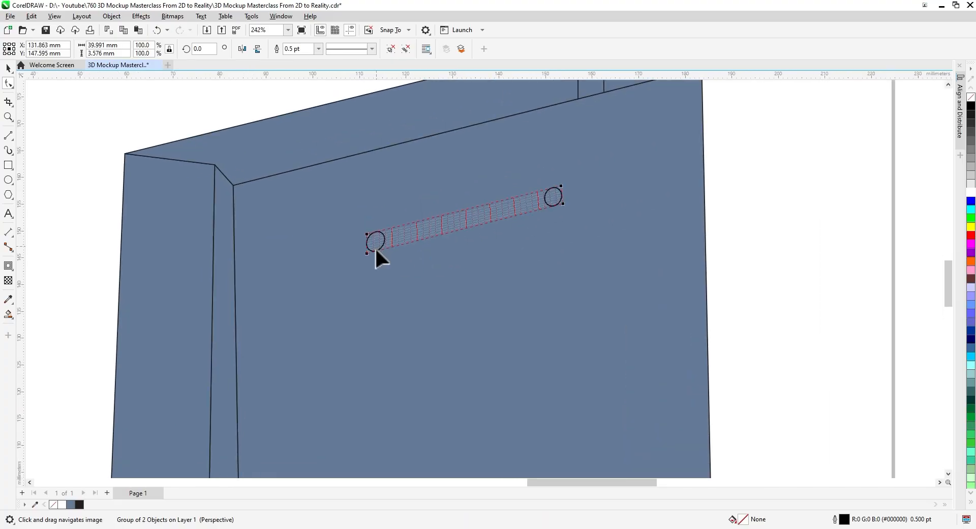
{"action": "scroll", "coordinate": [370, 252], "scroll_direction": "up", "scroll_amount": 2}
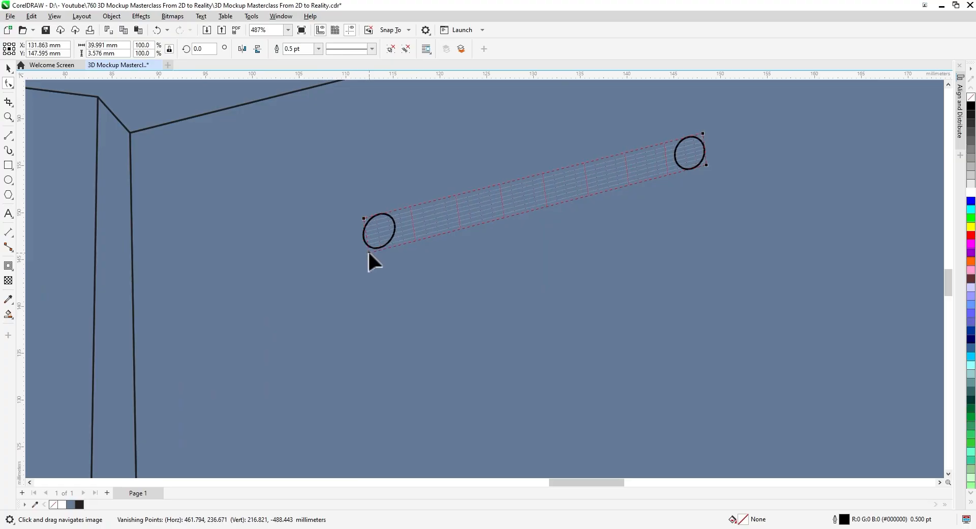
{"action": "left_click_drag", "start_coordinate": [367, 249], "coordinate": [367, 251]}
{"action": "left_click_drag", "start_coordinate": [701, 164], "coordinate": [700, 164]}
{"action": "left_click_drag", "start_coordinate": [362, 215], "coordinate": [368, 215]}
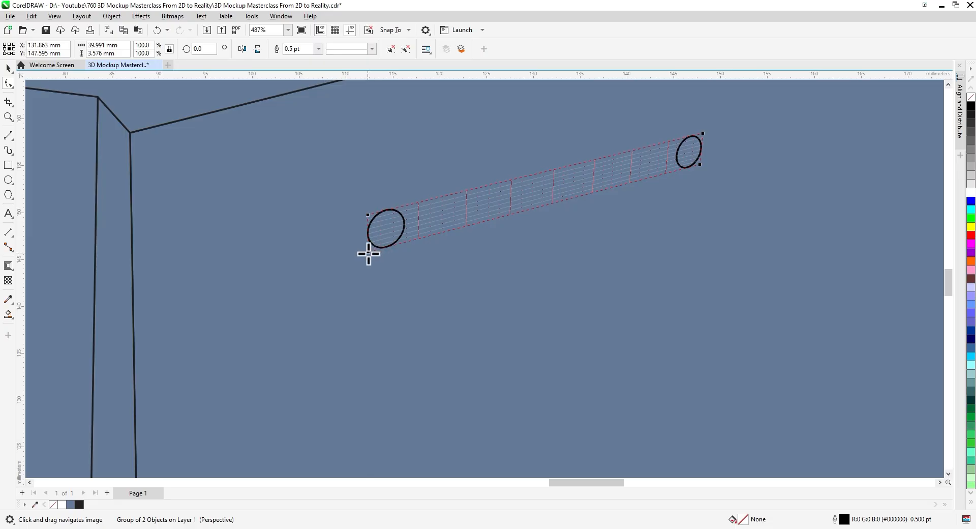
Step: Move the perspective hole group slightly right and up to center it across the front face
{"action": "scroll", "coordinate": [370, 246], "scroll_direction": "down", "scroll_amount": 5}
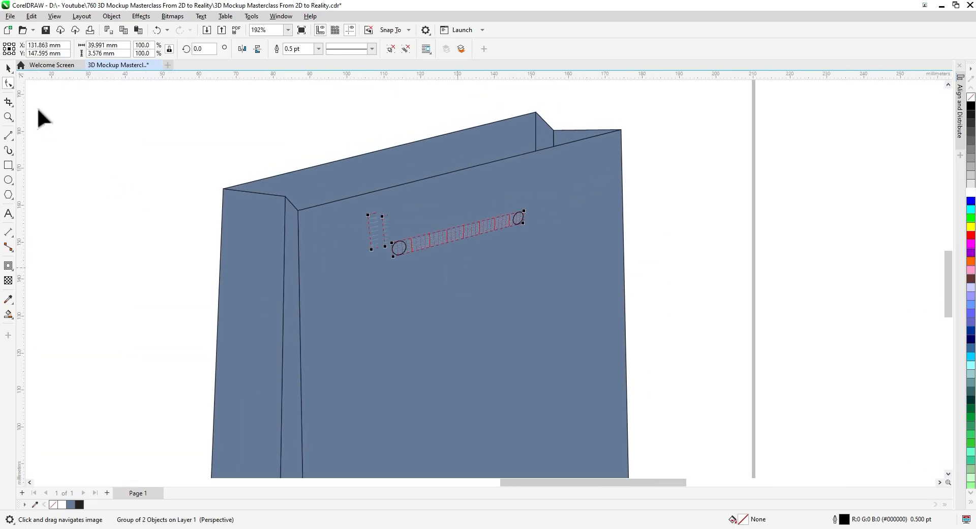
{"action": "key", "text": "space"}
{"action": "key", "text": "Escape"}
{"action": "left_click_drag", "start_coordinate": [404, 248], "coordinate": [416, 245]}
Step: Fine-tune the hole group's perspective by moving its upper right corner slightly inward
{"action": "scroll", "coordinate": [511, 243], "scroll_direction": "up", "scroll_amount": 2}
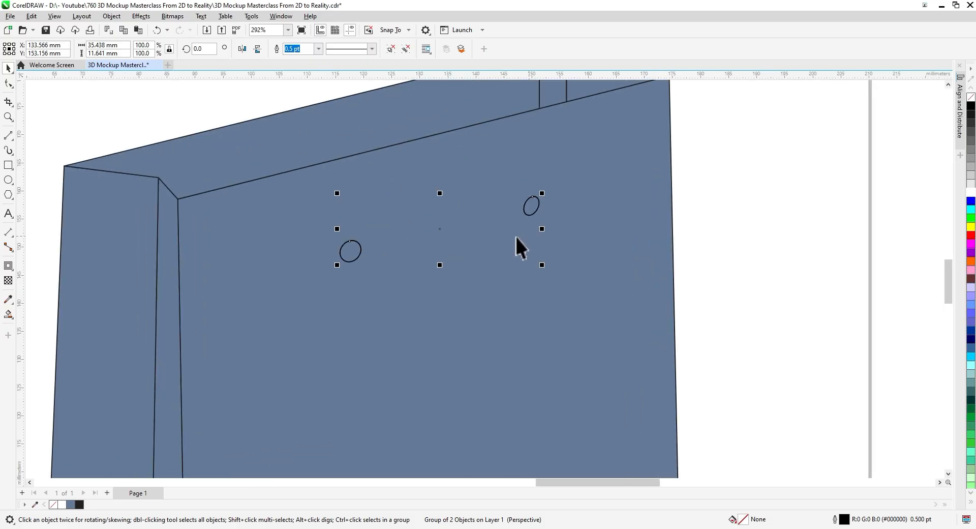
{"action": "left_click", "coordinate": [8, 84]}
{"action": "scroll", "coordinate": [511, 209], "scroll_direction": "up", "scroll_amount": 2}
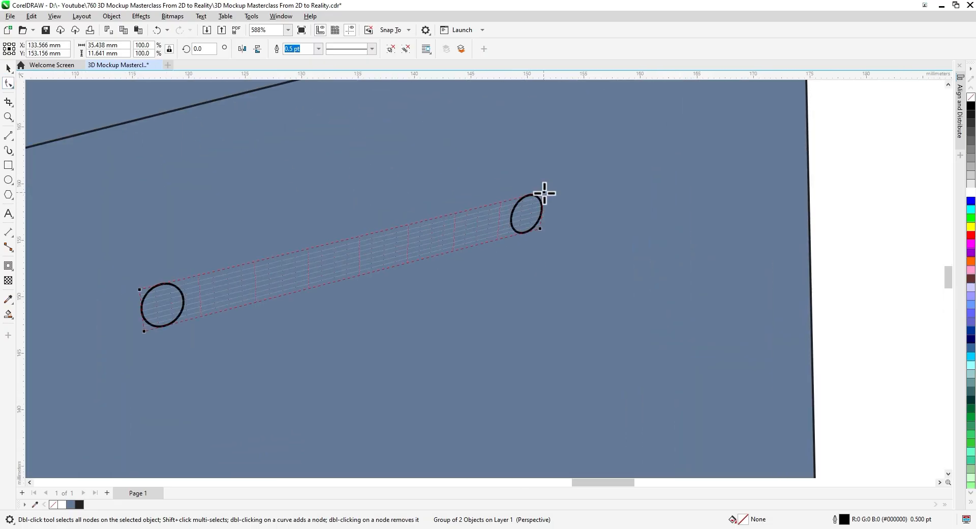
{"action": "left_click_drag", "start_coordinate": [544, 193], "coordinate": [537, 191]}
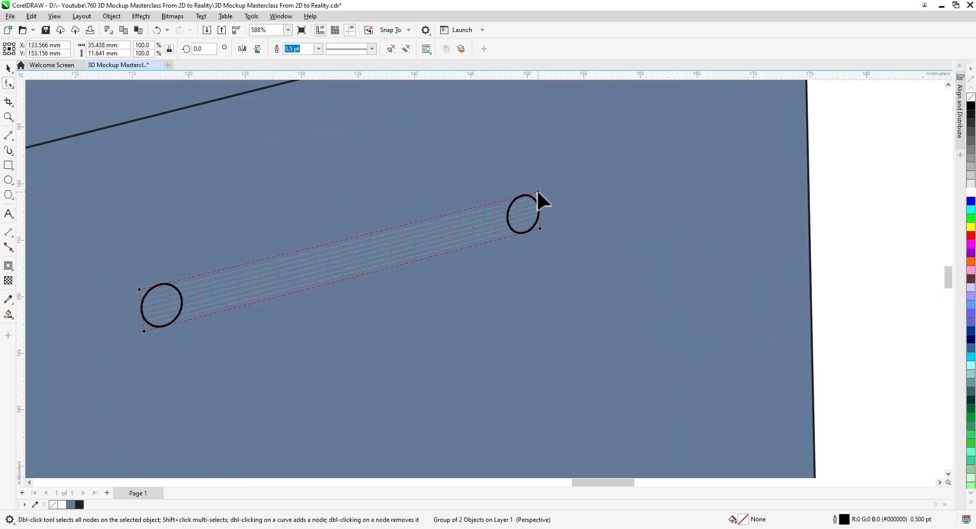
{"action": "left_click", "coordinate": [4, 68]}
Step: Draw a freehand U-shaped handle curve from the center of the left hole to the center of the right hole
{"action": "scroll", "coordinate": [412, 257], "scroll_direction": "down", "scroll_amount": 5}
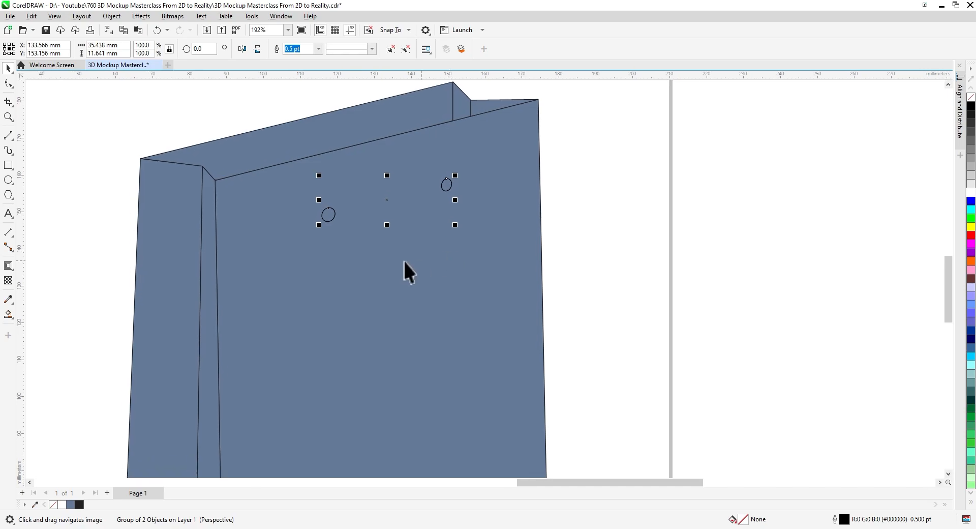
{"action": "left_click", "coordinate": [8, 135]}
{"action": "scroll", "coordinate": [327, 229], "scroll_direction": "up", "scroll_amount": 2}
{"action": "left_click", "coordinate": [9, 141]}
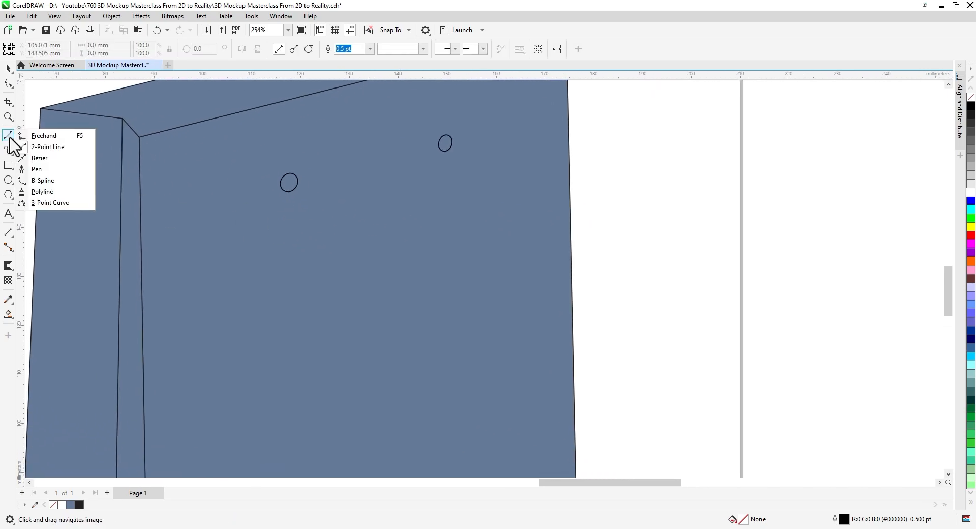
{"action": "left_click", "coordinate": [43, 136]}
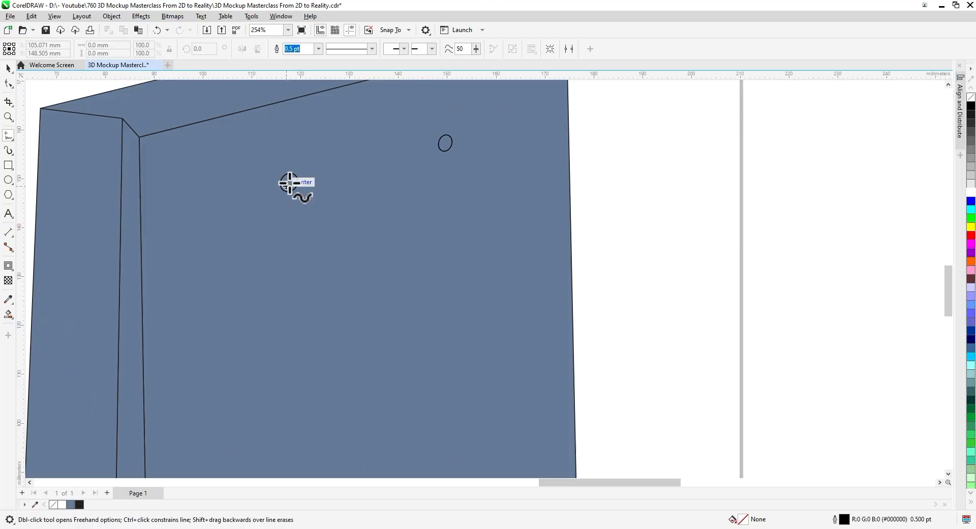
{"action": "scroll", "coordinate": [290, 183], "scroll_direction": "up", "scroll_amount": 3}
{"action": "mouse_move", "coordinate": [295, 183]}
{"action": "left_mouse_down"}
{"action": "mouse_move", "coordinate": [310, 195]}
{"action": "mouse_move", "coordinate": [326, 263]}
{"action": "mouse_move", "coordinate": [351, 304]}
{"action": "mouse_move", "coordinate": [379, 322]}
{"action": "mouse_move", "coordinate": [460, 327]}
{"action": "mouse_move", "coordinate": [508, 306]}
{"action": "mouse_move", "coordinate": [548, 253]}
{"action": "mouse_move", "coordinate": [553, 193]}
{"action": "mouse_move", "coordinate": [519, 124]}
{"action": "left_mouse_up"}
Step: Smooth the handle curve's lower bend with the Smooth tool at a 20.0 mm nib size
{"action": "left_click", "coordinate": [8, 83]}
{"action": "scroll", "coordinate": [508, 272], "scroll_direction": "down", "scroll_amount": 3}
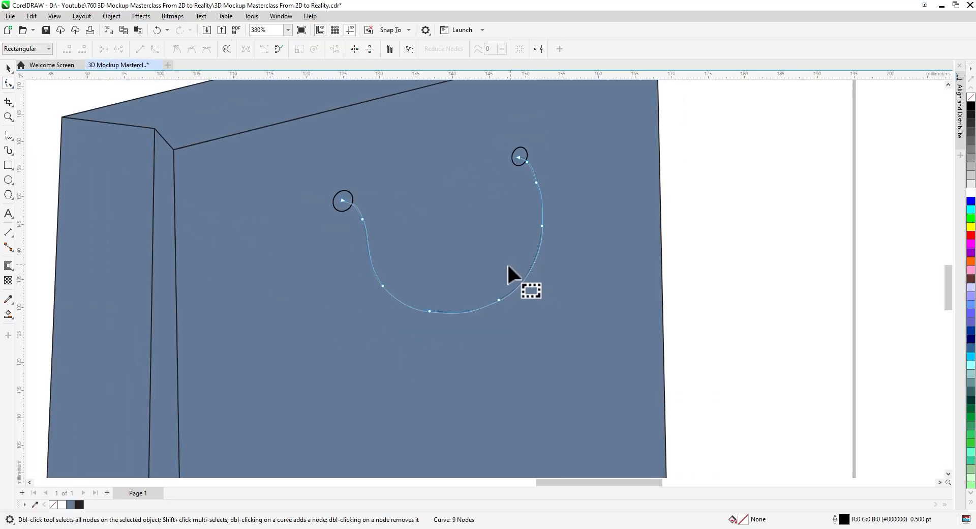
{"action": "left_click", "coordinate": [11, 87]}
{"action": "left_click", "coordinate": [38, 98]}
{"action": "mouse_move", "coordinate": [381, 295]}
{"action": "left_mouse_down"}
{"action": "mouse_move", "coordinate": [413, 322]}
{"action": "mouse_move", "coordinate": [460, 316]}
{"action": "mouse_move", "coordinate": [498, 259]}
{"action": "mouse_move", "coordinate": [494, 280]}
{"action": "mouse_move", "coordinate": [495, 242]}
{"action": "mouse_move", "coordinate": [439, 326]}
{"action": "mouse_move", "coordinate": [348, 250]}
{"action": "mouse_move", "coordinate": [361, 316]}
{"action": "mouse_move", "coordinate": [354, 258]}
{"action": "mouse_move", "coordinate": [420, 345]}
{"action": "mouse_move", "coordinate": [496, 249]}
{"action": "left_mouse_up"}
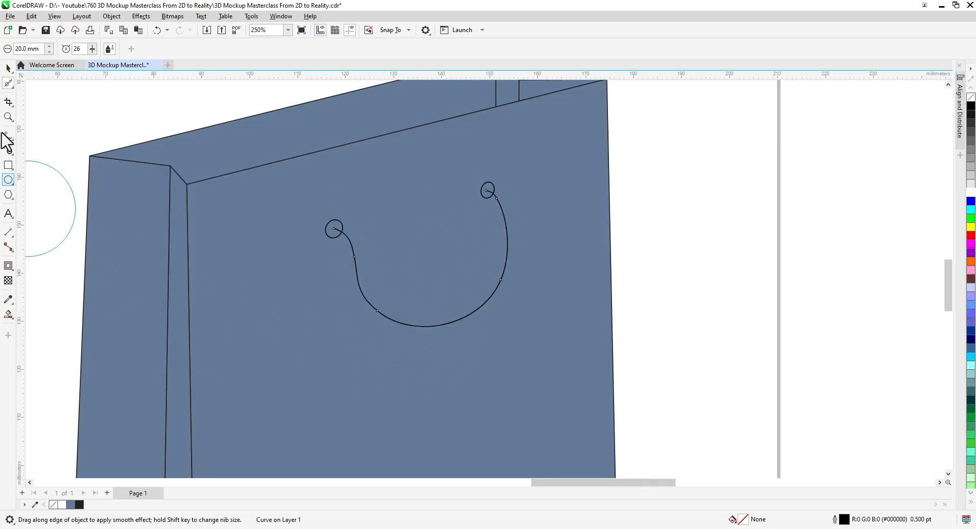
Step: Move the handle curve's lower right node inward and delete its lower left node
{"action": "left_click", "coordinate": [11, 87]}
{"action": "left_click", "coordinate": [35, 81]}
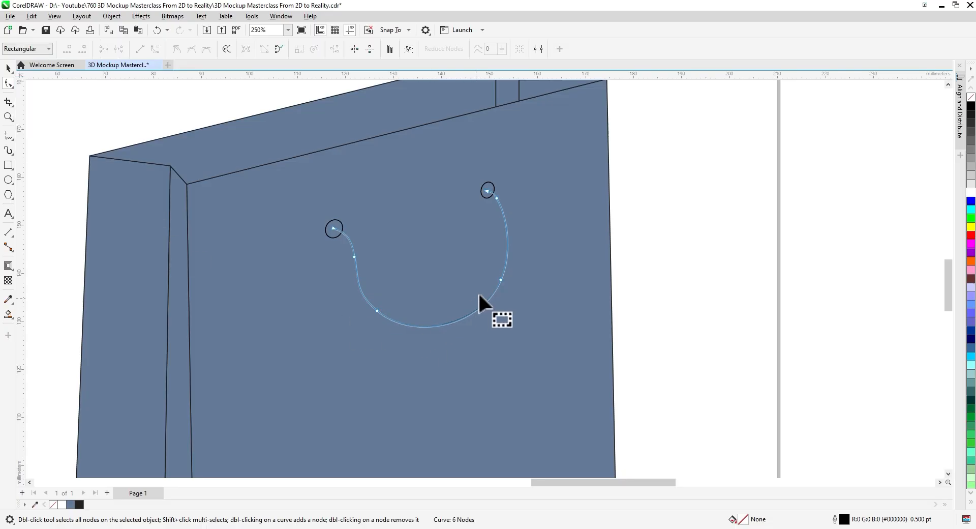
{"action": "left_click_drag", "start_coordinate": [501, 279], "coordinate": [492, 279]}
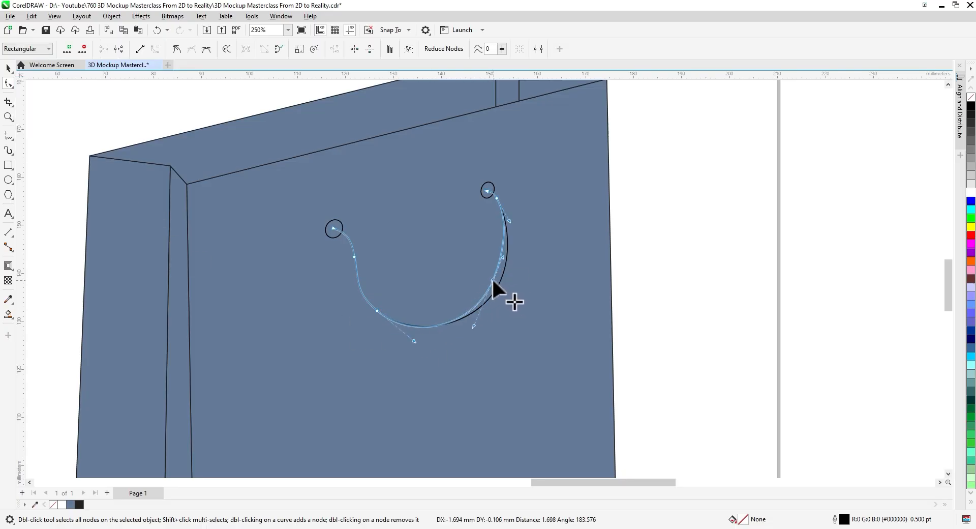
{"action": "left_click", "coordinate": [509, 219]}
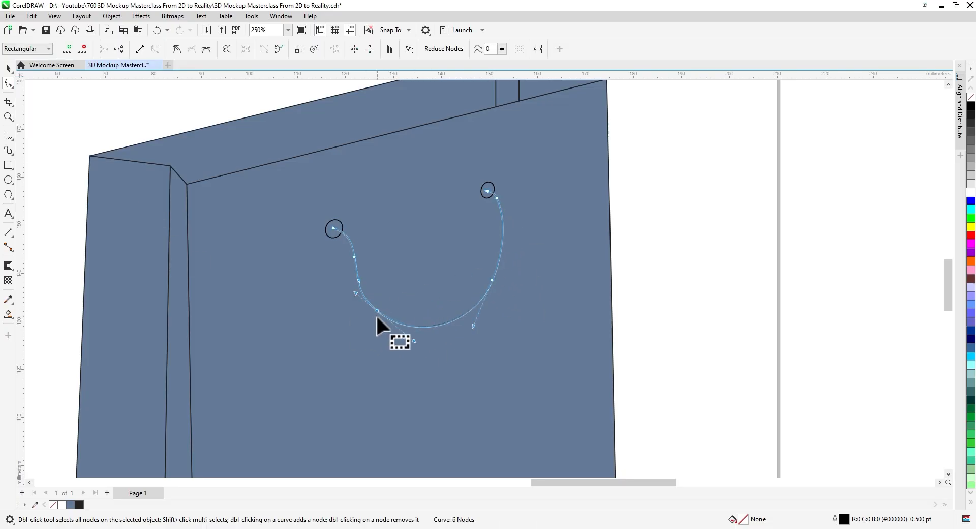
{"action": "key", "text": "Delete"}
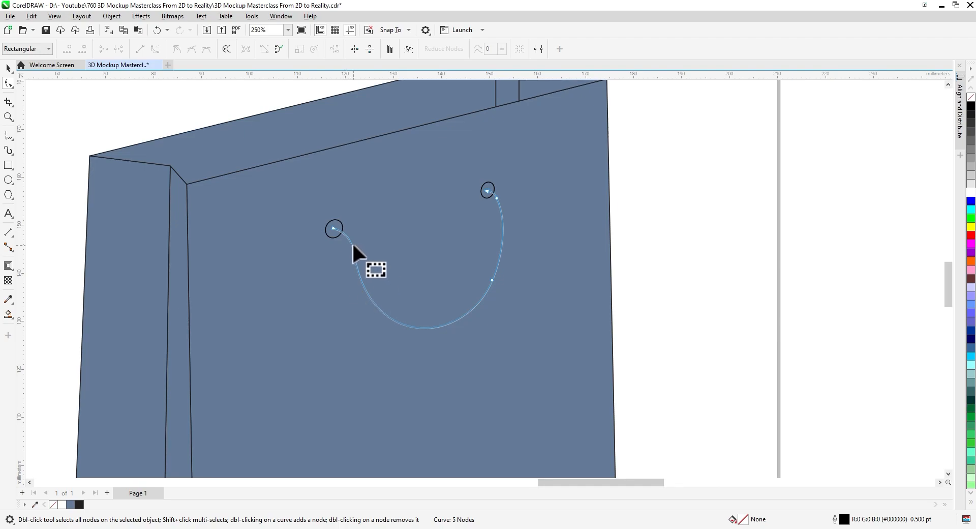
{"action": "scroll", "coordinate": [352, 242], "scroll_direction": "up", "scroll_amount": 2}
Step: Set the handle curve's outline width to 8.0 pt
{"action": "left_click", "coordinate": [8, 68]}
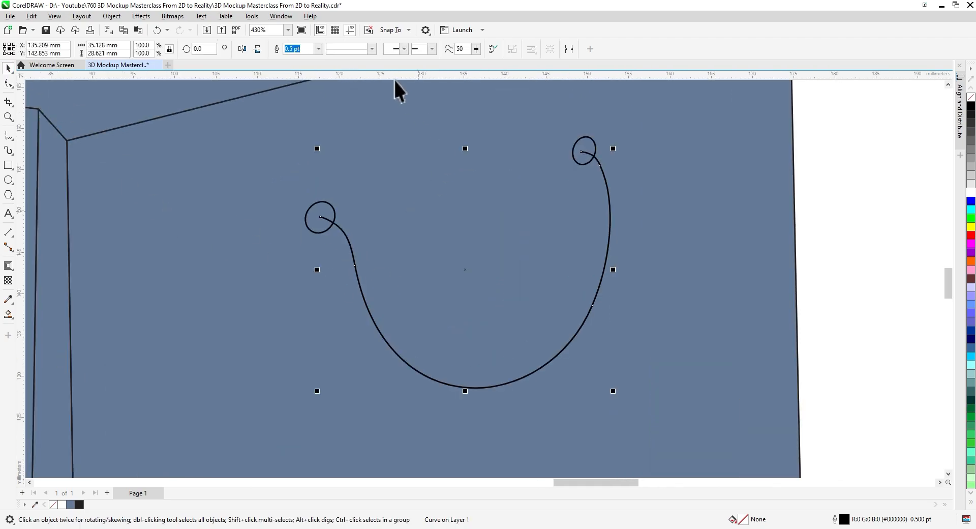
{"action": "left_click", "coordinate": [319, 49]}
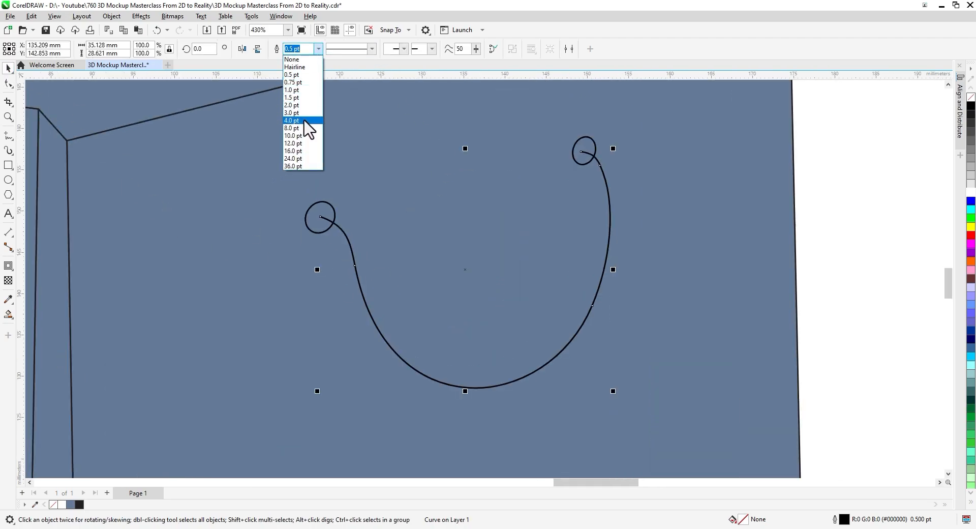
{"action": "left_click", "coordinate": [301, 112]}
{"action": "left_click", "coordinate": [319, 49]}
{"action": "left_click", "coordinate": [301, 121]}
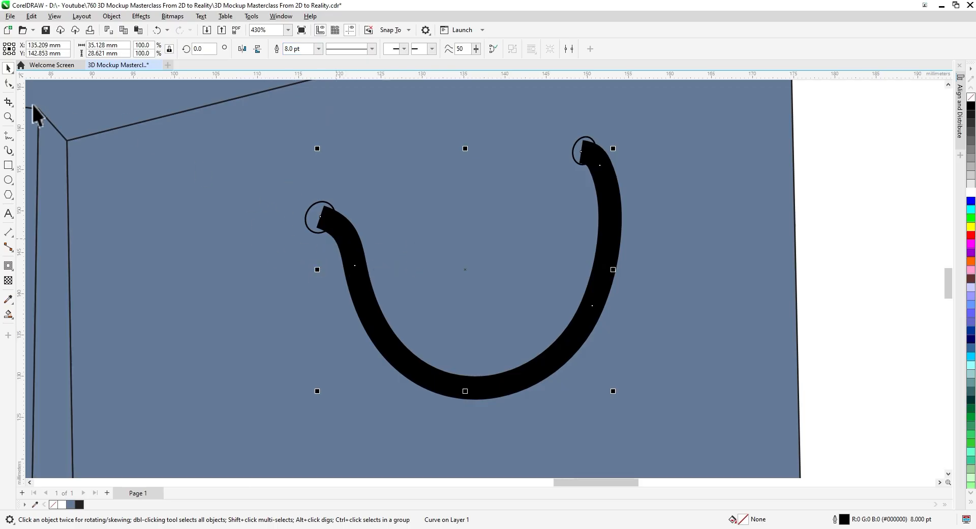
Step: Extend both end nodes of the handle curve leftward past the holes so the thick ends cross them
{"action": "key", "text": "F10"}
{"action": "mouse_move", "coordinate": [582, 151]}
{"action": "left_mouse_down"}
{"action": "mouse_move", "coordinate": [566, 149]}
{"action": "mouse_move", "coordinate": [572, 160]}
{"action": "left_mouse_up"}
{"action": "scroll", "coordinate": [565, 153], "scroll_direction": "up", "scroll_amount": 2}
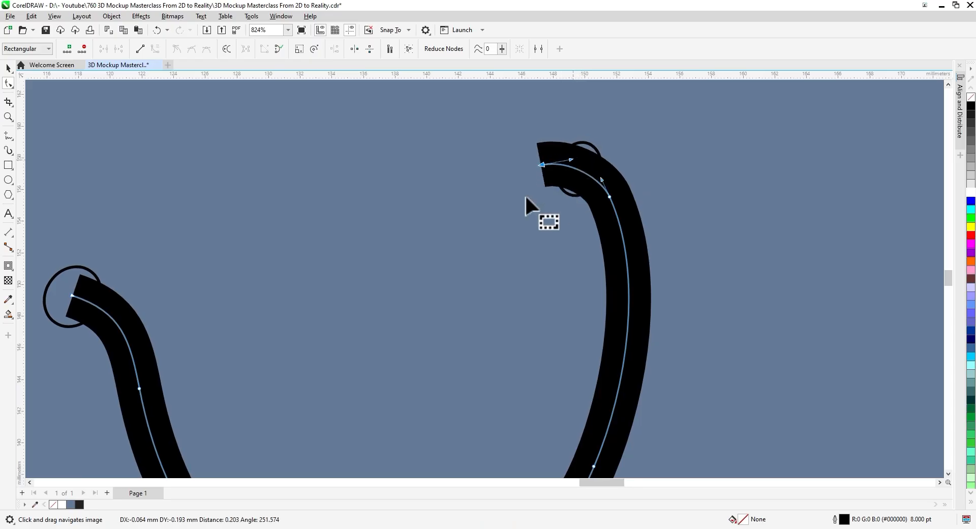
{"action": "left_click_drag", "start_coordinate": [359, 282], "coordinate": [578, 261]}
{"action": "double_click", "coordinate": [335, 299]}
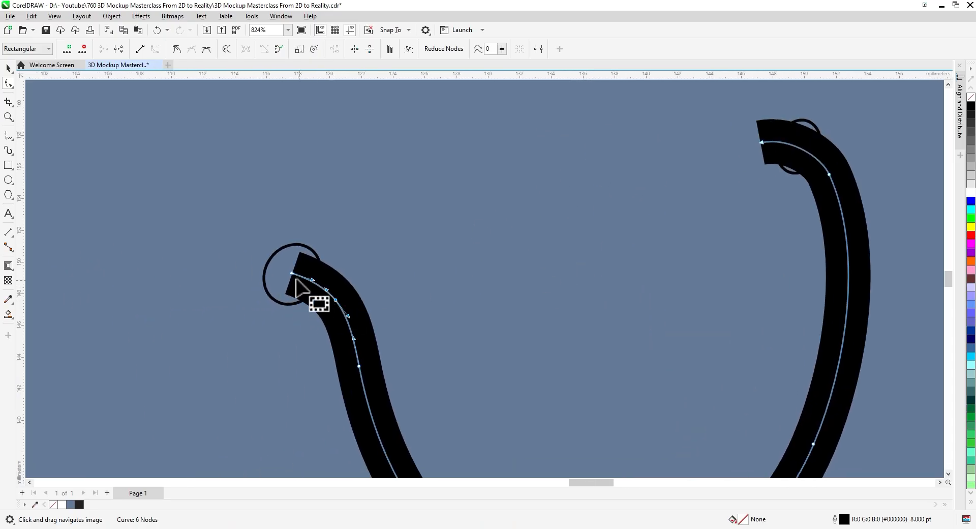
{"action": "mouse_move", "coordinate": [296, 279]}
{"action": "left_mouse_down"}
{"action": "mouse_move", "coordinate": [239, 270]}
{"action": "mouse_move", "coordinate": [254, 279]}
{"action": "mouse_move", "coordinate": [280, 260]}
{"action": "left_mouse_up"}
{"action": "double_click", "coordinate": [335, 300]}
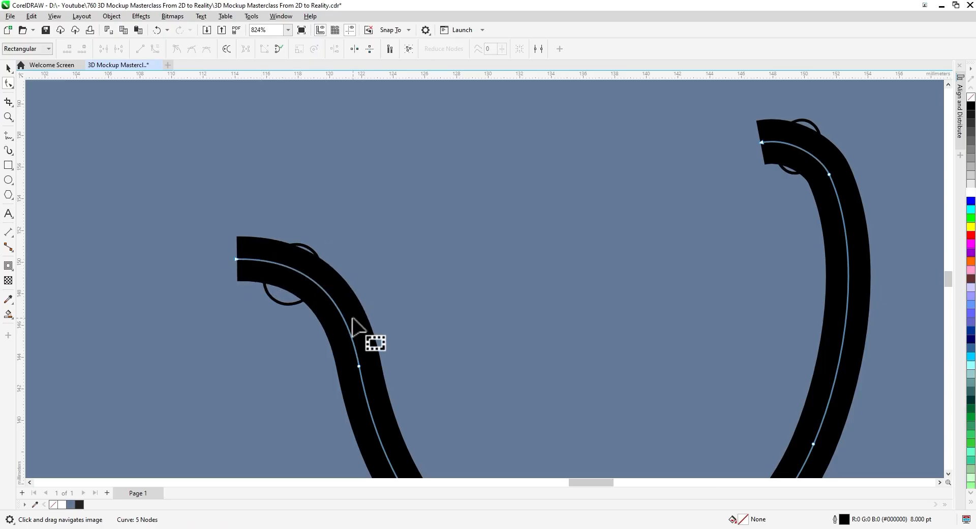
{"action": "left_click_drag", "start_coordinate": [239, 275], "coordinate": [254, 285]}
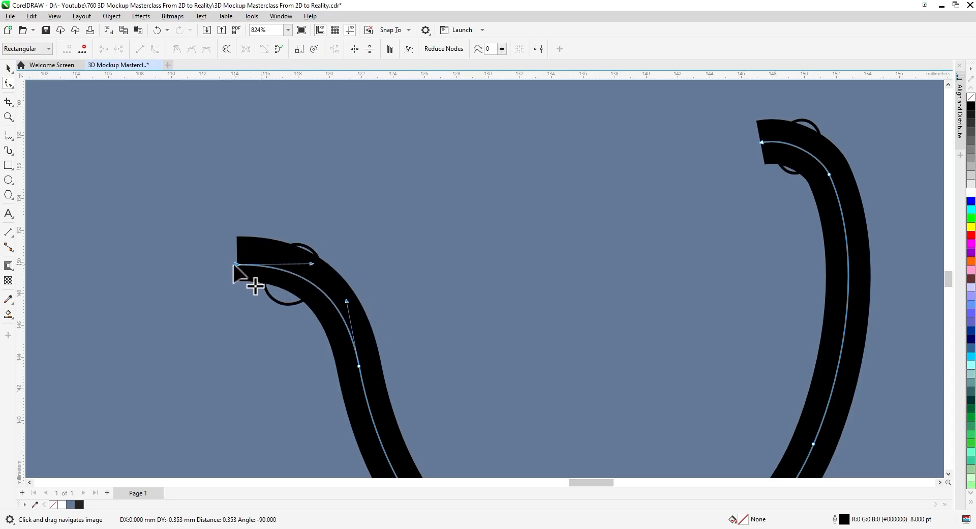
{"action": "scroll", "coordinate": [320, 263], "scroll_direction": "down", "scroll_amount": 3}
{"action": "key", "text": "space"}
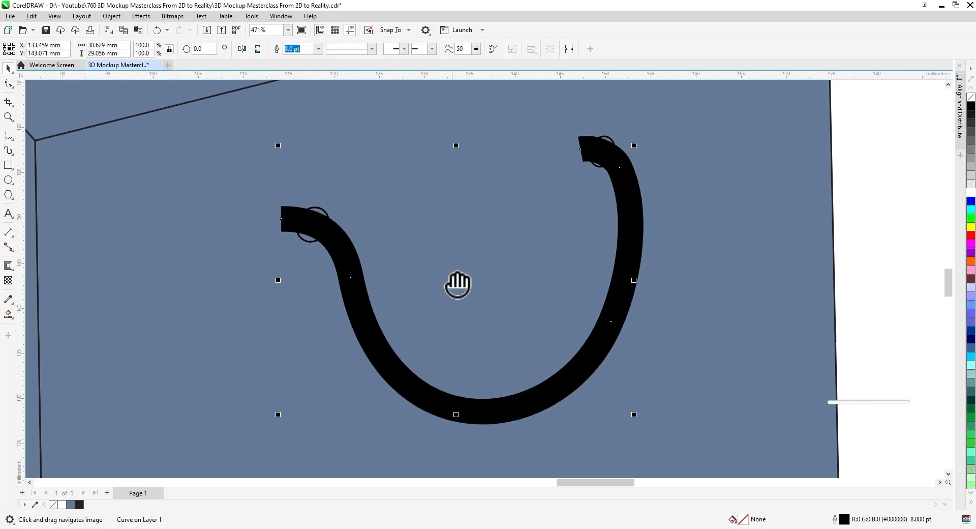
Step: Reshape the handle's nodes and control handles into a deeper loop with steeper sides and a lower bend leaning right
{"action": "scroll", "coordinate": [286, 183], "scroll_direction": "down", "scroll_amount": 5}
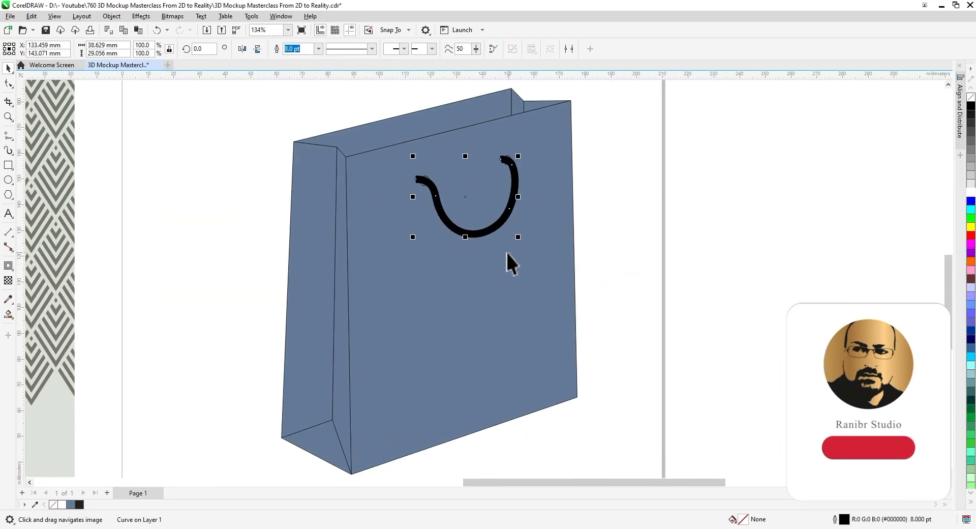
{"action": "left_click", "coordinate": [8, 84]}
{"action": "scroll", "coordinate": [529, 173], "scroll_direction": "up", "scroll_amount": 3}
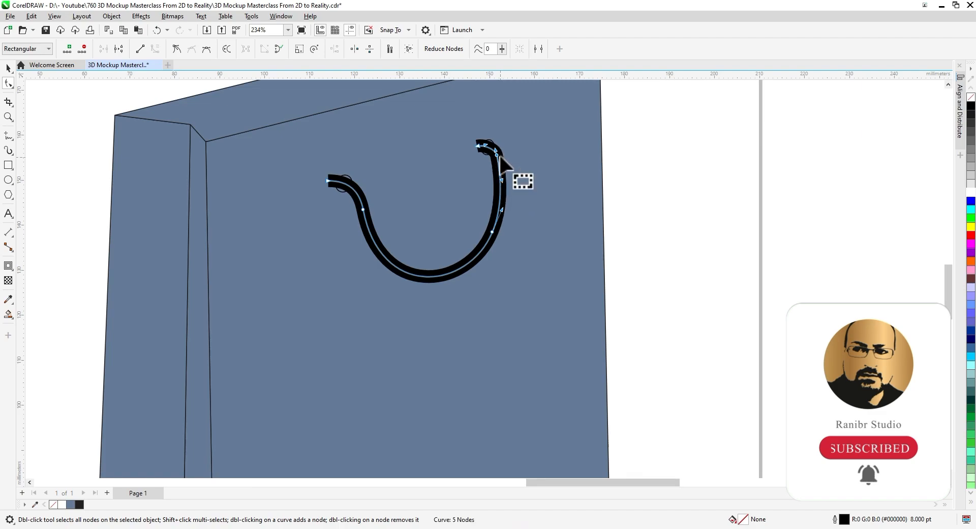
{"action": "left_click_drag", "start_coordinate": [497, 155], "coordinate": [494, 157]}
{"action": "left_click_drag", "start_coordinate": [492, 232], "coordinate": [492, 247]}
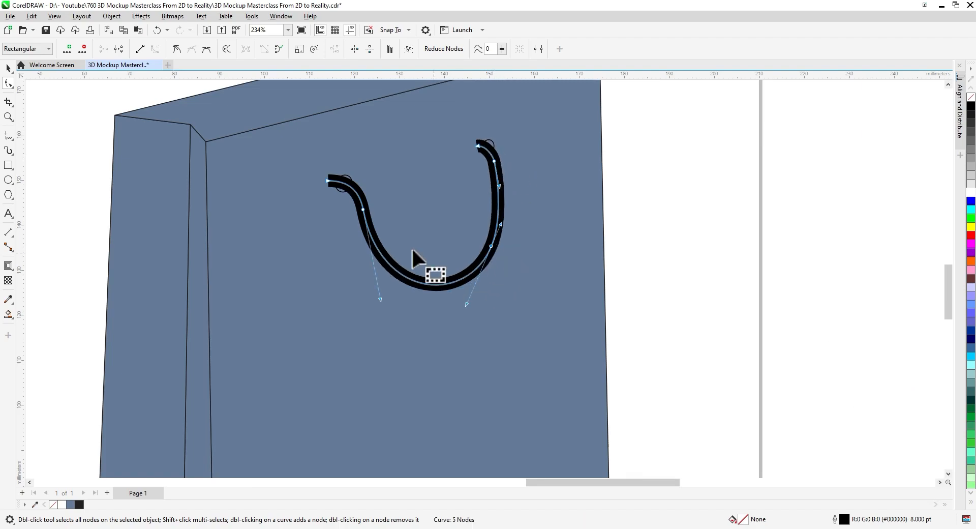
{"action": "left_click_drag", "start_coordinate": [363, 209], "coordinate": [356, 208]}
{"action": "left_click_drag", "start_coordinate": [460, 279], "coordinate": [494, 280]}
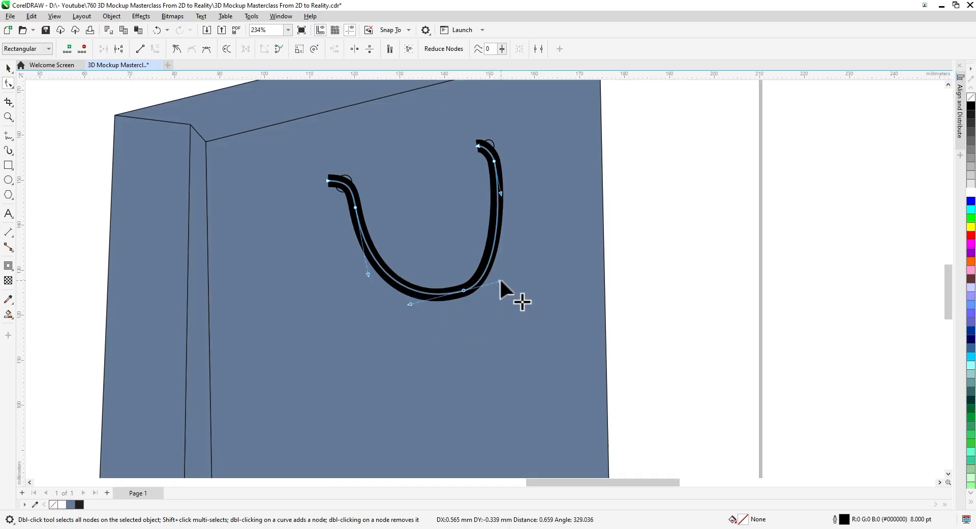
{"action": "left_click_drag", "start_coordinate": [501, 193], "coordinate": [503, 210]}
{"action": "key", "text": "space"}
Step: Convert the handle's 8.0 pt outline to a filled object
{"action": "scroll", "coordinate": [503, 209], "scroll_direction": "down", "scroll_amount": 3}
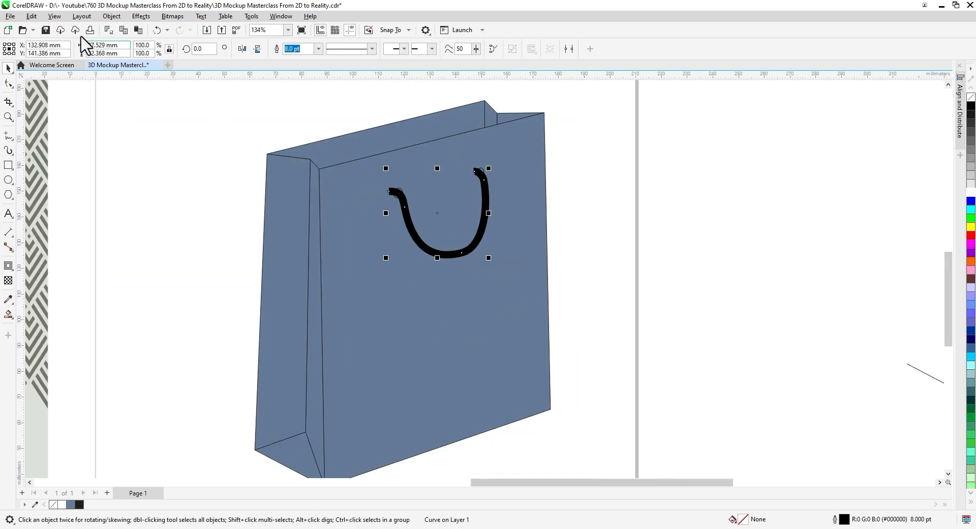
{"action": "left_click", "coordinate": [111, 16]}
{"action": "left_click", "coordinate": [157, 300]}
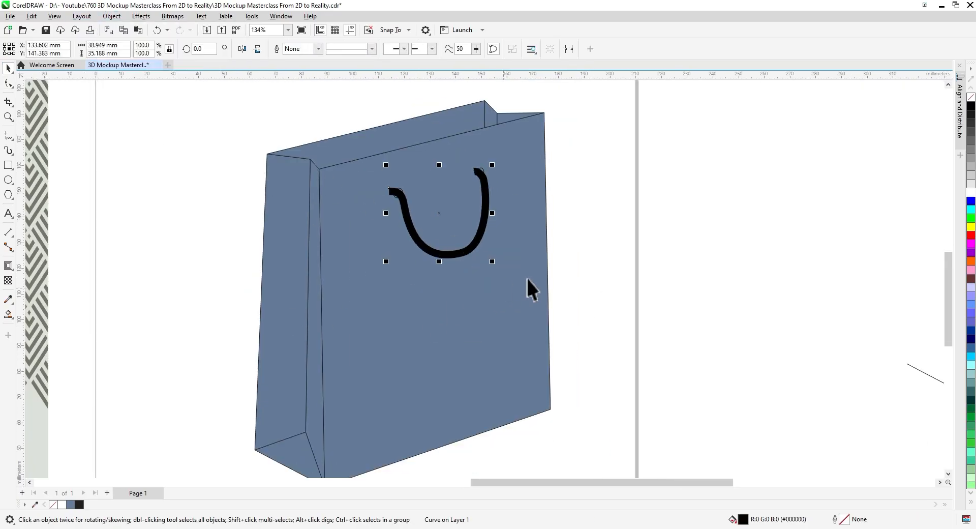
Step: Remove the black fill from the converted handle object, leaving only its outline
{"action": "key", "text": "Escape"}
{"action": "scroll", "coordinate": [496, 203], "scroll_direction": "up", "scroll_amount": 3}
{"action": "left_click", "coordinate": [493, 196]}
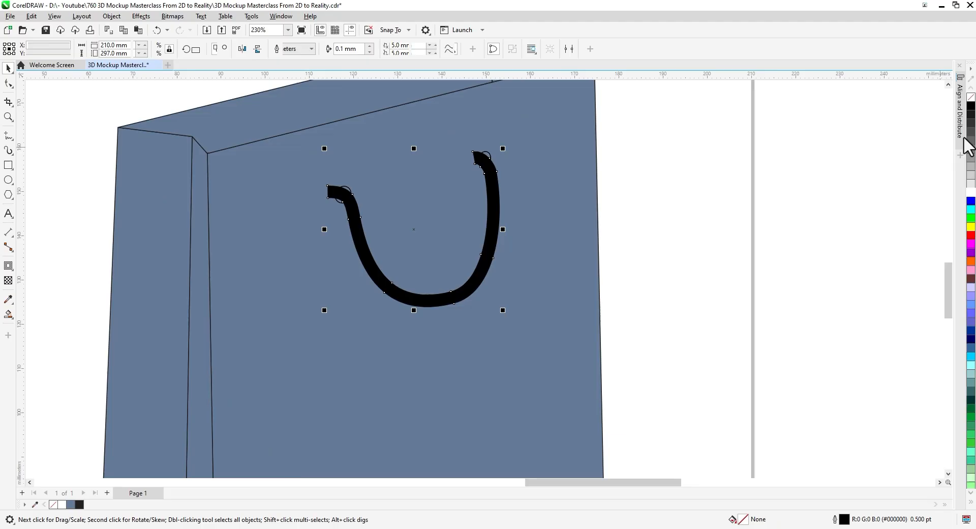
{"action": "left_click", "coordinate": [971, 96]}
{"action": "left_click", "coordinate": [794, 192]}
Step: Delete the surplus nodes along the handle's right bend and adjust the remaining curve where it meets the right hole
{"action": "scroll", "coordinate": [502, 183], "scroll_direction": "up", "scroll_amount": 5}
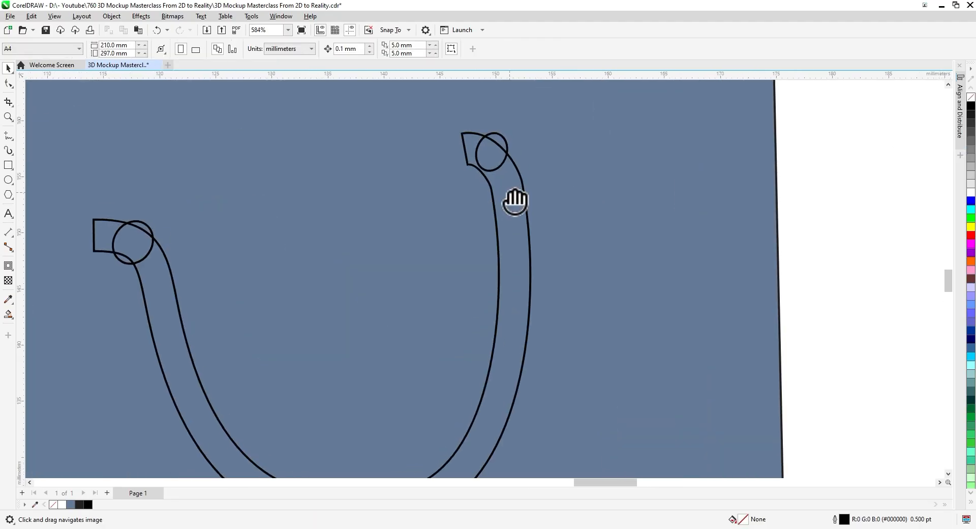
{"action": "key", "text": "space"}
{"action": "left_click", "coordinate": [490, 190]}
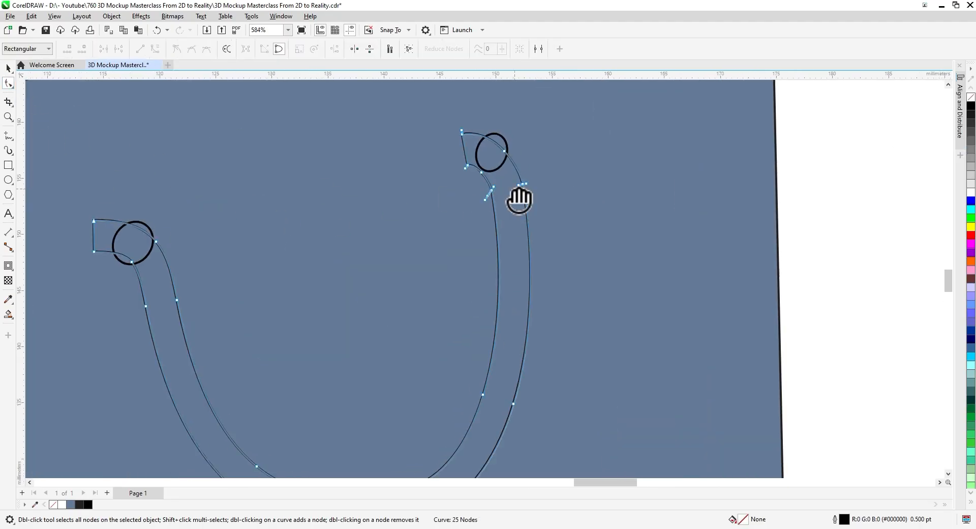
{"action": "scroll", "coordinate": [473, 237], "scroll_direction": "up", "scroll_amount": 5}
{"action": "left_click_drag", "start_coordinate": [570, 254], "coordinate": [412, 196]}
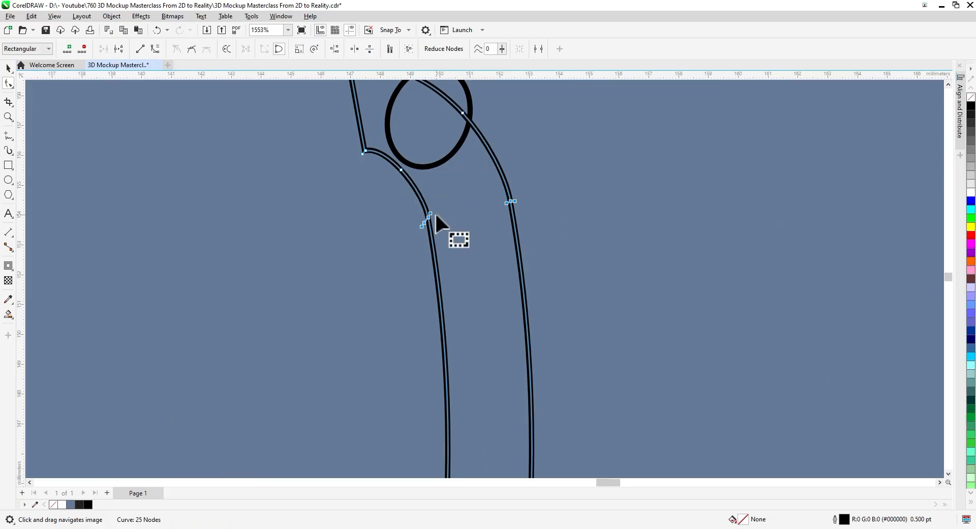
{"action": "key", "text": "Delete"}
{"action": "left_click", "coordinate": [401, 170]}
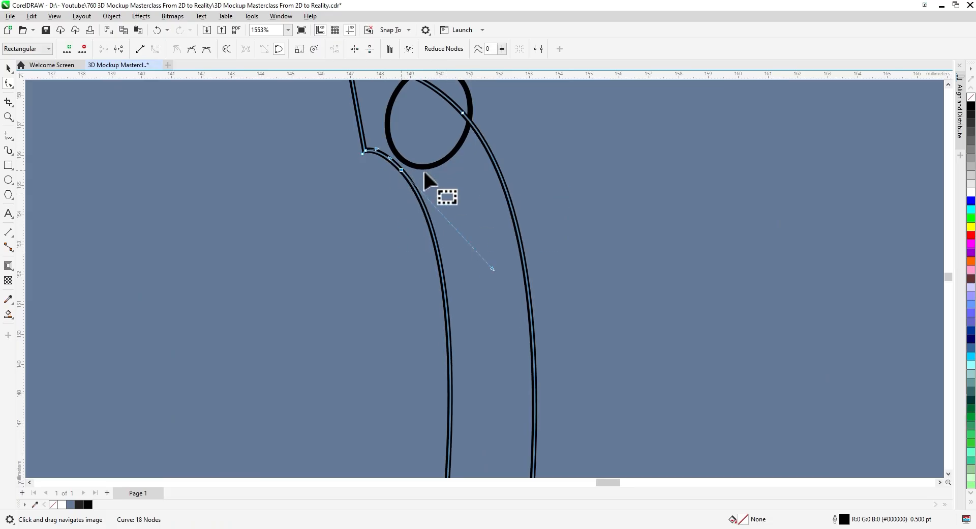
{"action": "left_click_drag", "start_coordinate": [557, 189], "coordinate": [372, 126]}
{"action": "mouse_move", "coordinate": [456, 136]}
{"action": "left_mouse_down"}
{"action": "mouse_move", "coordinate": [444, 172]}
{"action": "mouse_move", "coordinate": [452, 125]}
{"action": "left_mouse_up"}
{"action": "scroll", "coordinate": [452, 153], "scroll_direction": "up", "scroll_amount": 1}
{"action": "scroll", "coordinate": [435, 181], "scroll_direction": "down", "scroll_amount": 5}
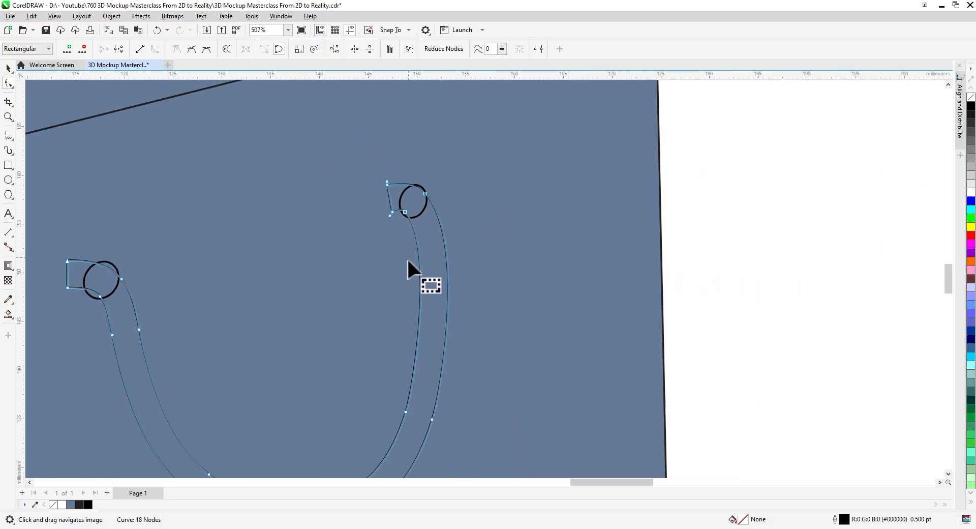
Step: Smart Fill the handle loop and its ends inside both holes with blue C100 M81 Y15 K3
{"action": "left_click", "coordinate": [8, 68]}
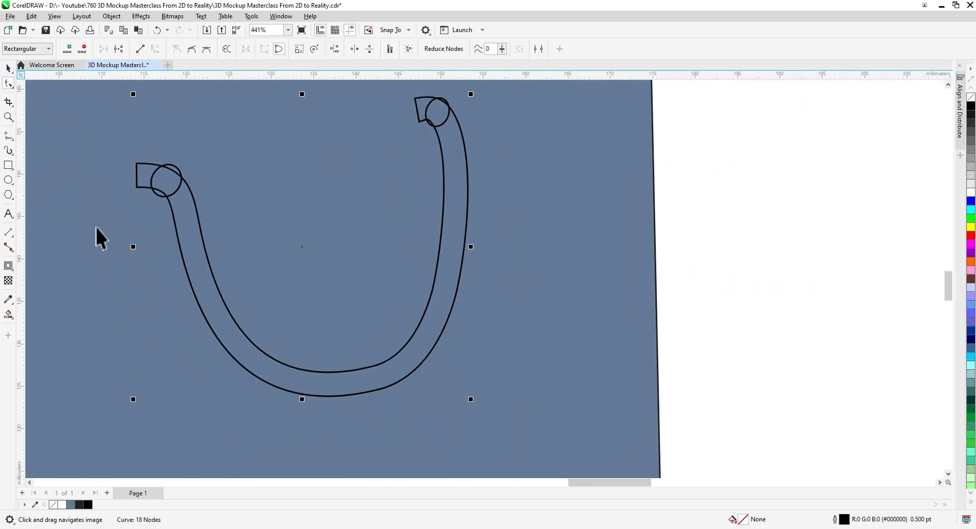
{"action": "left_click", "coordinate": [7, 316]}
{"action": "left_click", "coordinate": [18, 324]}
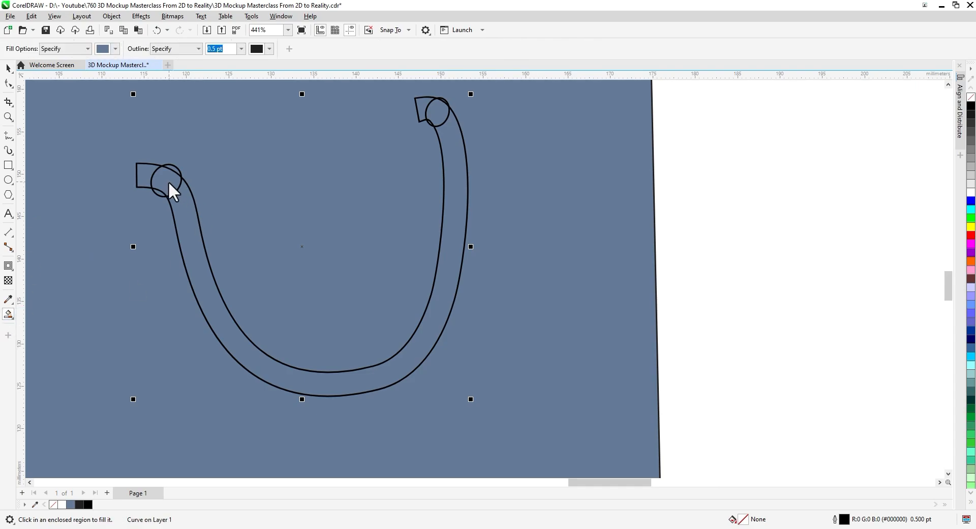
{"action": "left_click", "coordinate": [169, 181]}
{"action": "left_click", "coordinate": [115, 48]}
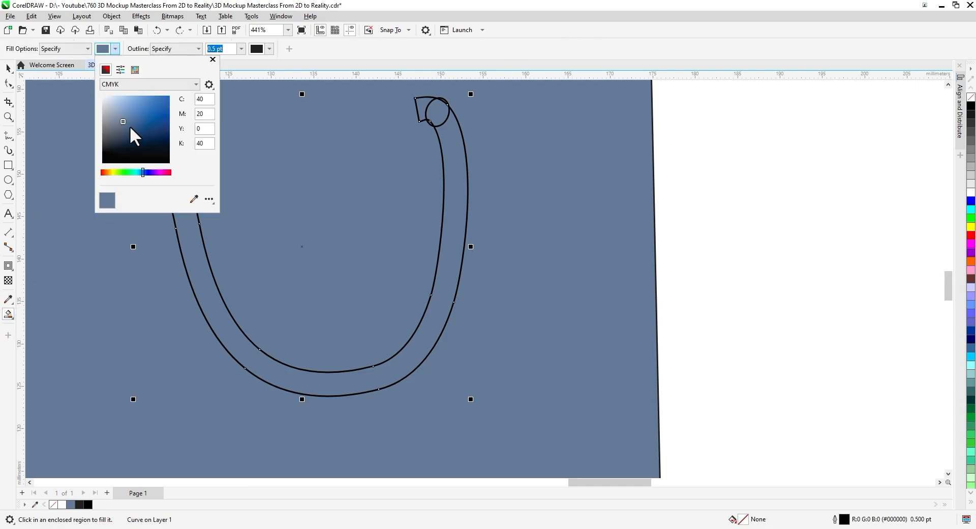
{"action": "left_click", "coordinate": [156, 125]}
{"action": "left_click", "coordinate": [192, 230]}
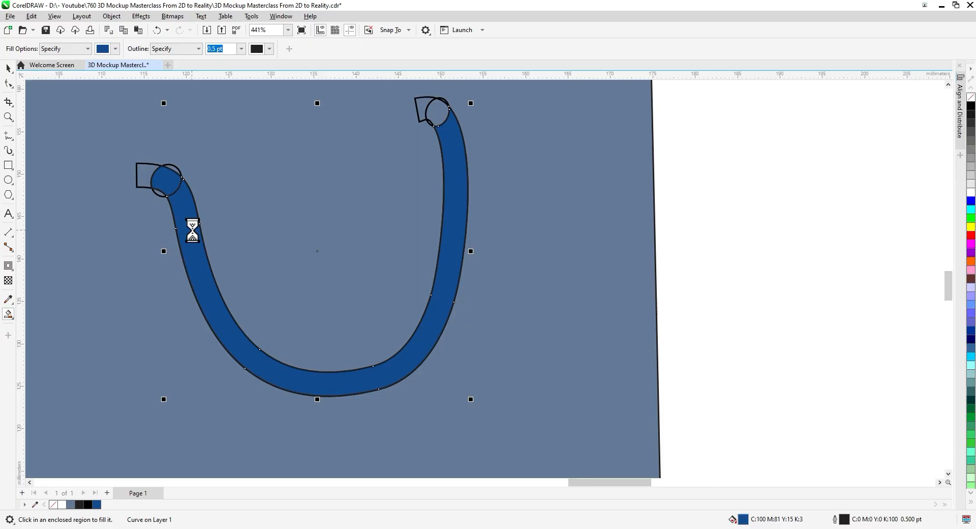
{"action": "left_click", "coordinate": [444, 120]}
Step: Weld the blue handle pieces into one object and delete the leftover original handle outline
{"action": "left_click", "coordinate": [8, 68]}
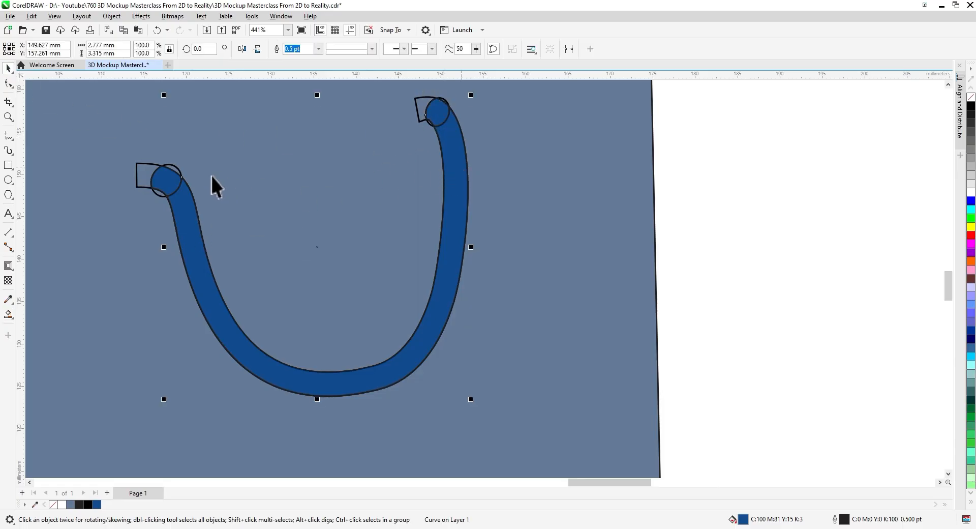
{"action": "left_click", "coordinate": [166, 187], "text": "shift"}
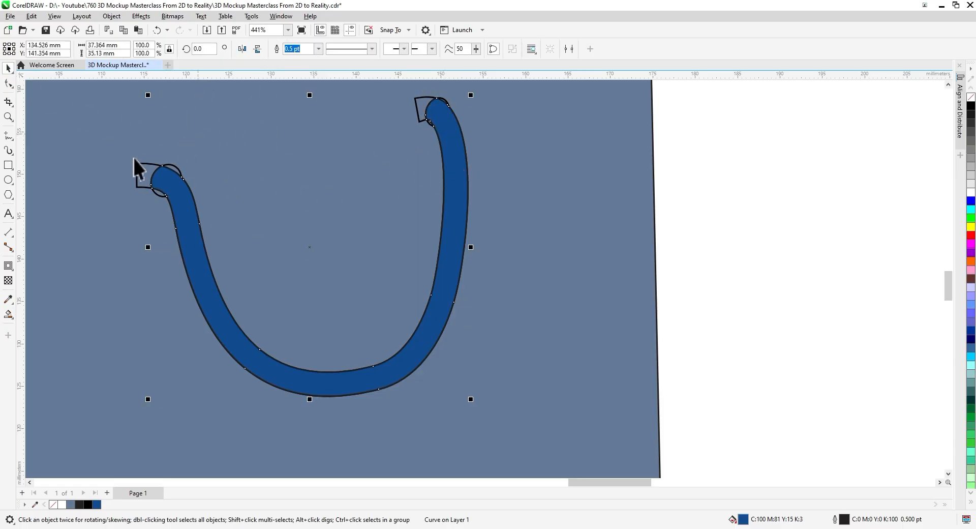
{"action": "key", "text": "Delete"}
Step: Remove the extra node pair on the blue handle's lower right bend to round its bottom curve
{"action": "scroll", "coordinate": [304, 199], "scroll_direction": "down", "scroll_amount": 3}
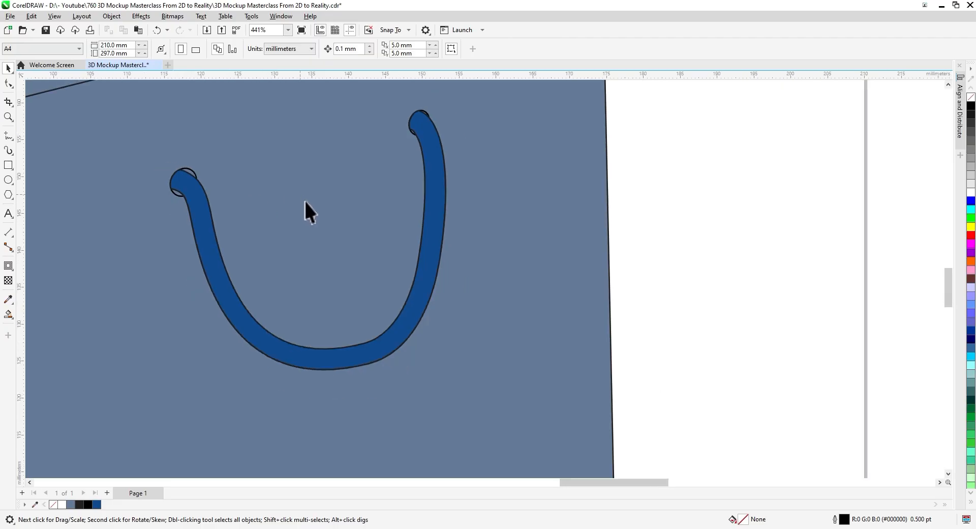
{"action": "left_click_drag", "start_coordinate": [315, 210], "coordinate": [320, 231]}
{"action": "scroll", "coordinate": [334, 208], "scroll_direction": "up", "scroll_amount": 4}
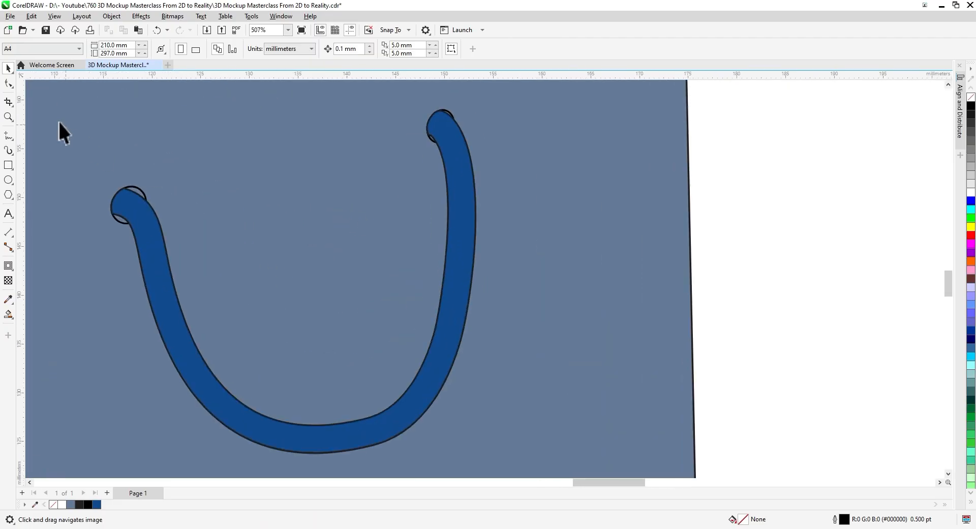
{"action": "left_click", "coordinate": [9, 83]}
{"action": "left_click", "coordinate": [392, 436]}
{"action": "scroll", "coordinate": [403, 394], "scroll_direction": "down", "scroll_amount": 3}
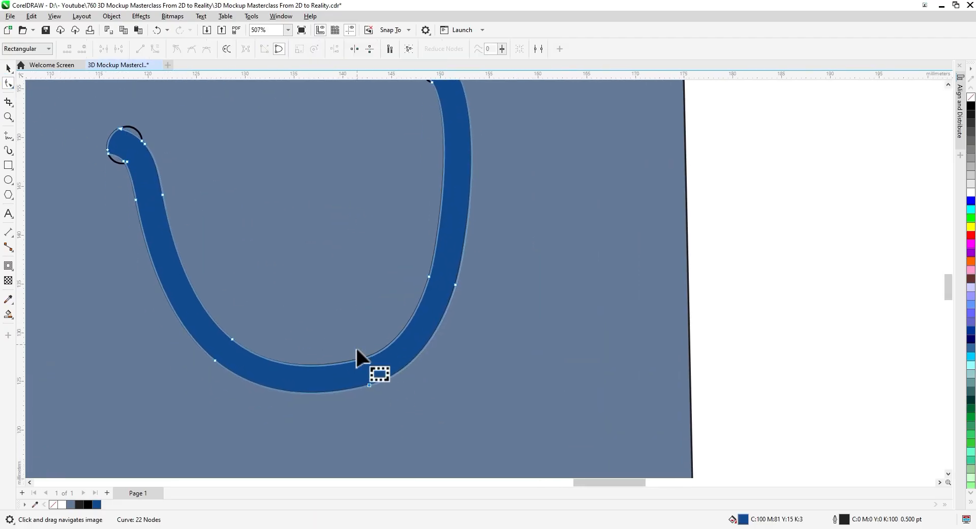
{"action": "left_click", "coordinate": [8, 67]}
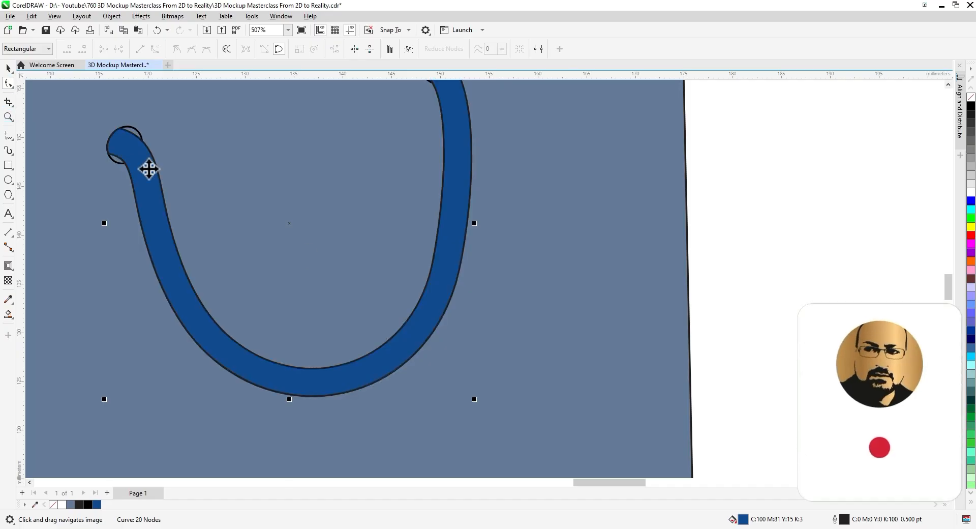
{"action": "key", "text": "Escape"}
Step: Ungroup the two handle holes, combine them into one curve and fill it with a near-black color
{"action": "scroll", "coordinate": [514, 291], "scroll_direction": "down", "scroll_amount": 3}
{"action": "left_click_drag", "start_coordinate": [504, 267], "coordinate": [501, 292]}
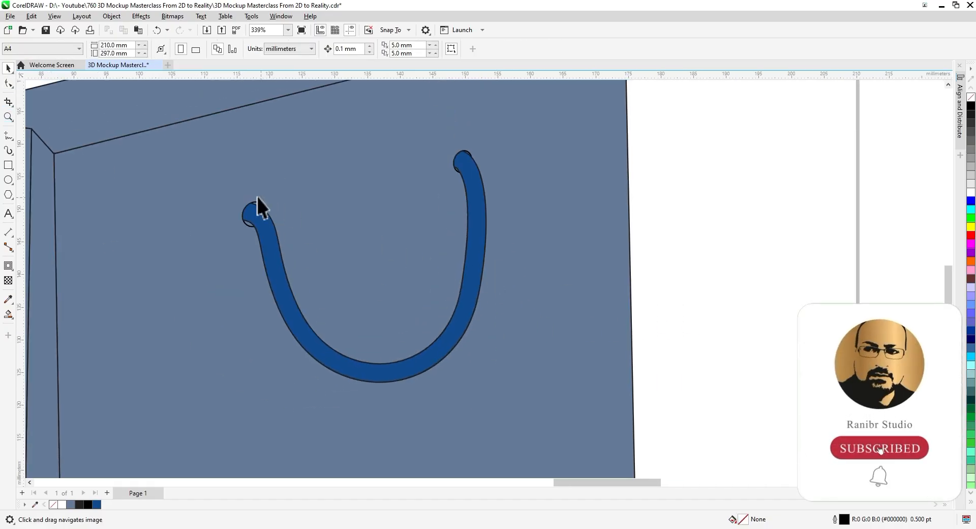
{"action": "left_click", "coordinate": [405, 49]}
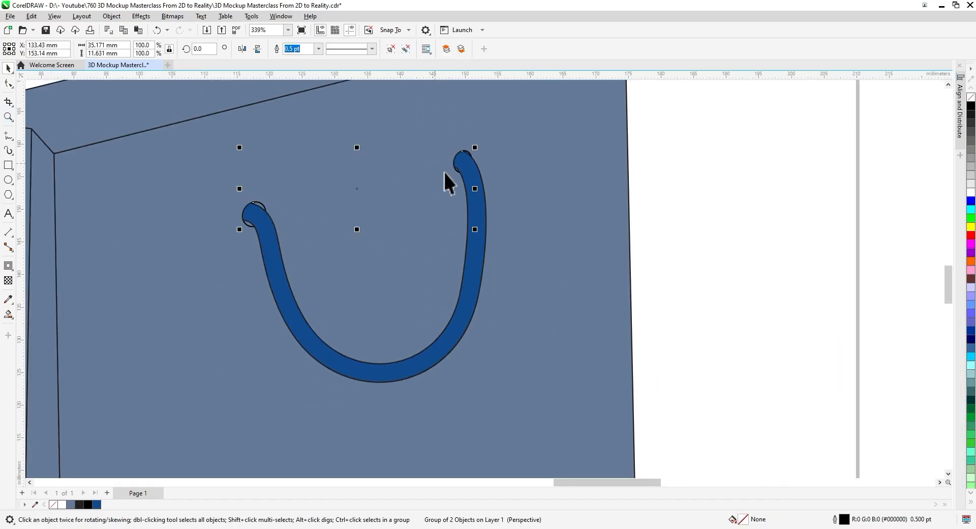
{"action": "left_click", "coordinate": [278, 49]}
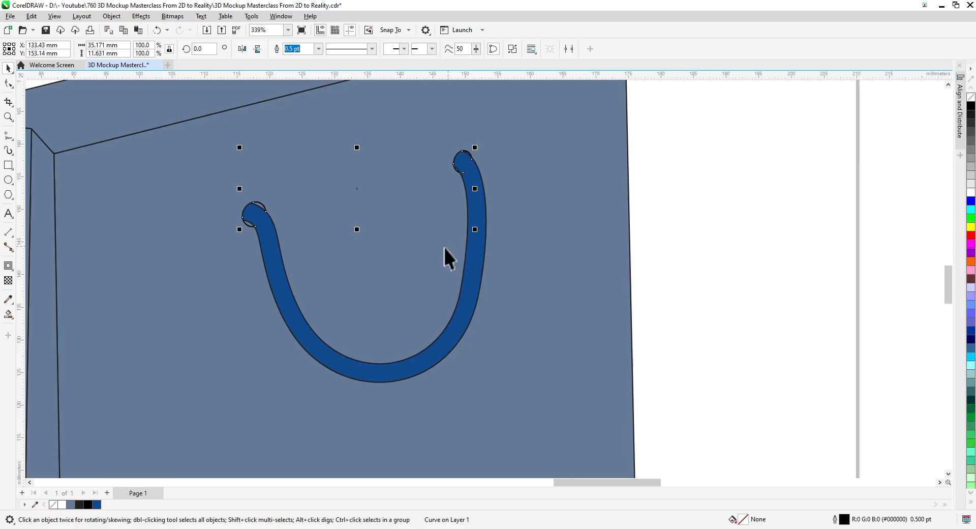
{"action": "scroll", "coordinate": [444, 246], "scroll_direction": "down", "scroll_amount": 1}
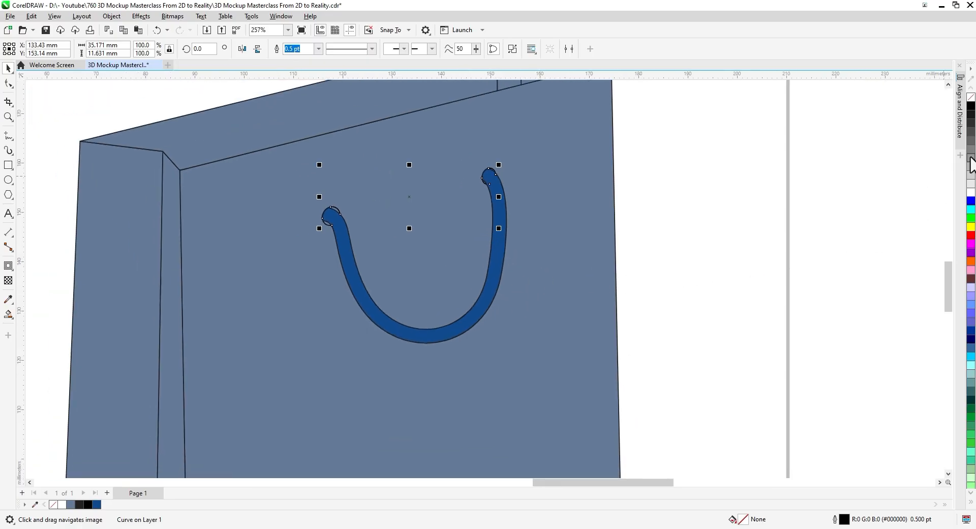
{"action": "key", "text": "Escape"}
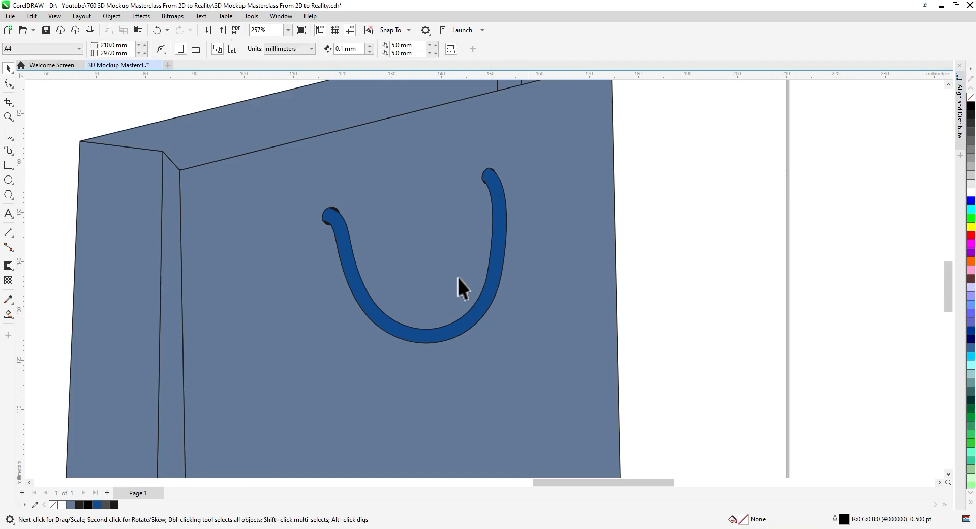
Step: Duplicate the blue handle, placing the copy about 0.3 mm left and 0.1 mm below the original
{"action": "scroll", "coordinate": [380, 228], "scroll_direction": "left", "scroll_amount": 2}
{"action": "left_click", "coordinate": [405, 255]}
{"action": "scroll", "coordinate": [453, 315], "scroll_direction": "up", "scroll_amount": 2}
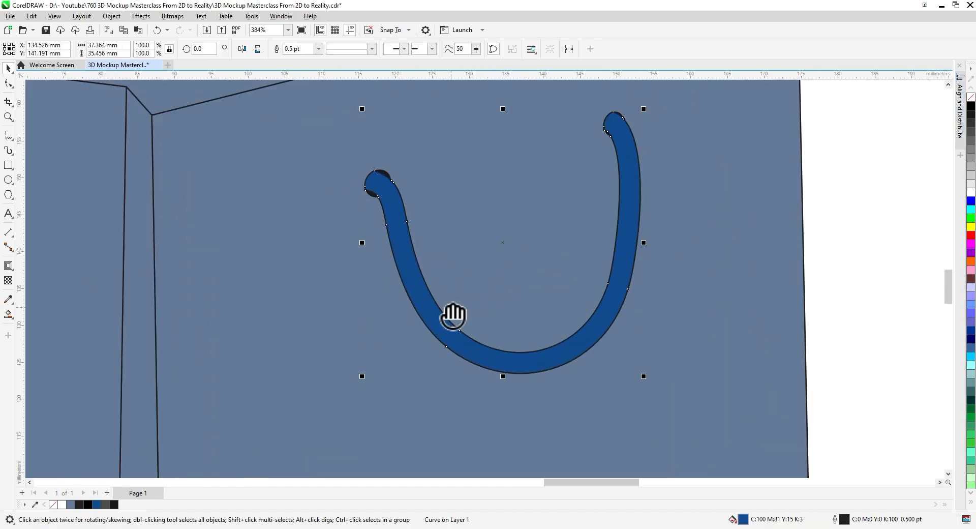
{"action": "scroll", "coordinate": [363, 303], "scroll_direction": "up", "scroll_amount": 1}
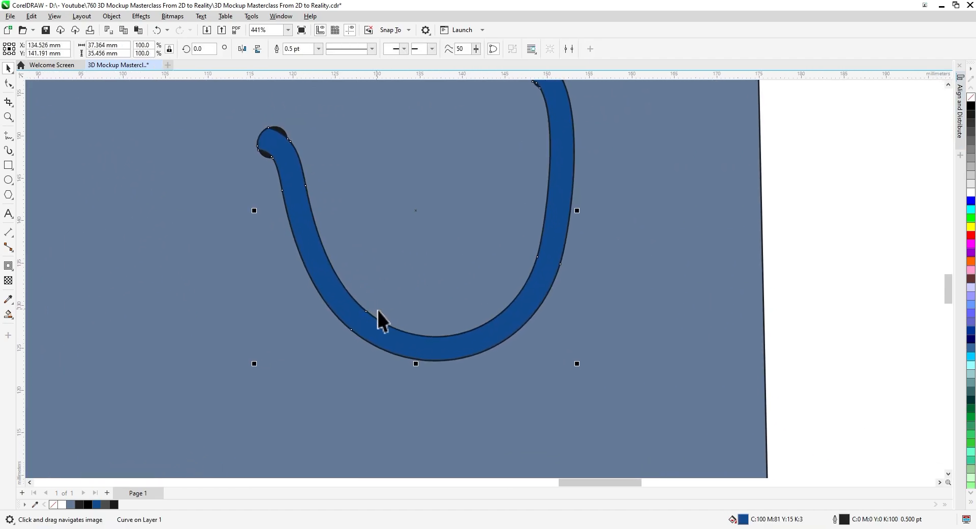
{"action": "scroll", "coordinate": [412, 261], "scroll_direction": "down", "scroll_amount": 1}
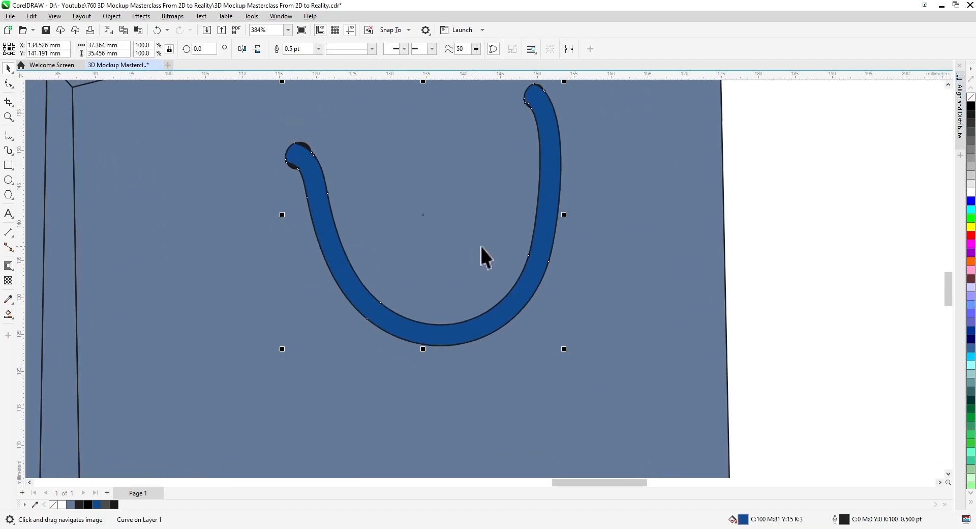
{"action": "left_click", "coordinate": [550, 246]}
{"action": "left_click", "coordinate": [543, 252]}
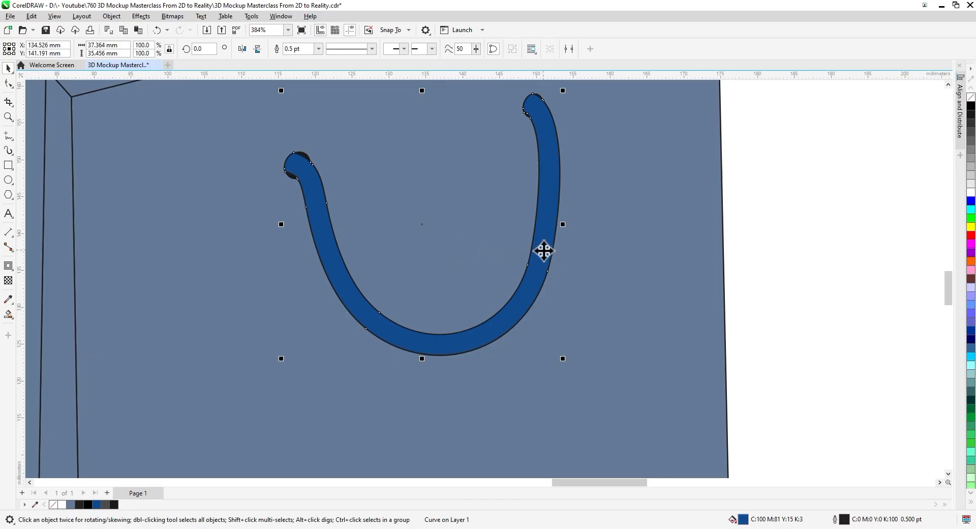
{"action": "left_click_drag", "start_coordinate": [543, 250], "coordinate": [541, 249]}
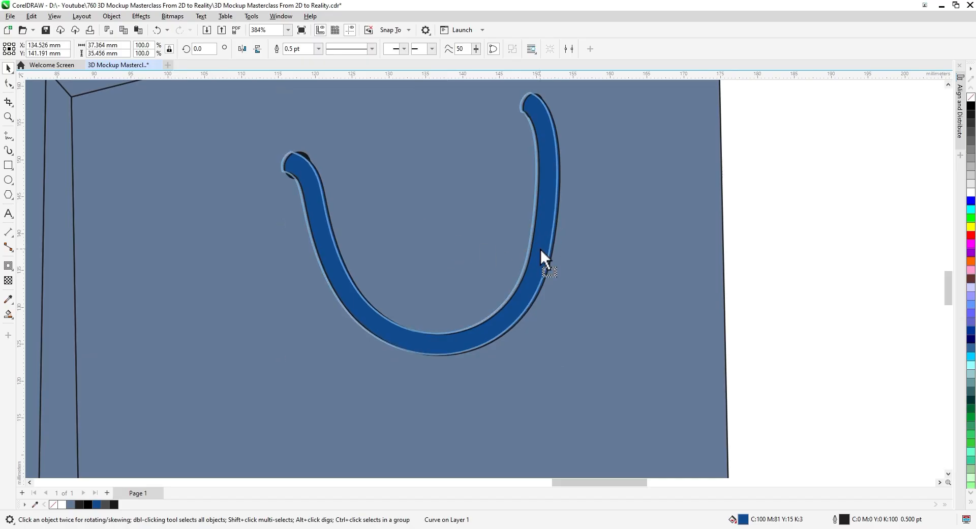
{"action": "left_click_drag", "start_coordinate": [542, 249], "coordinate": [541, 251]}
{"action": "left_click", "coordinate": [563, 269]}
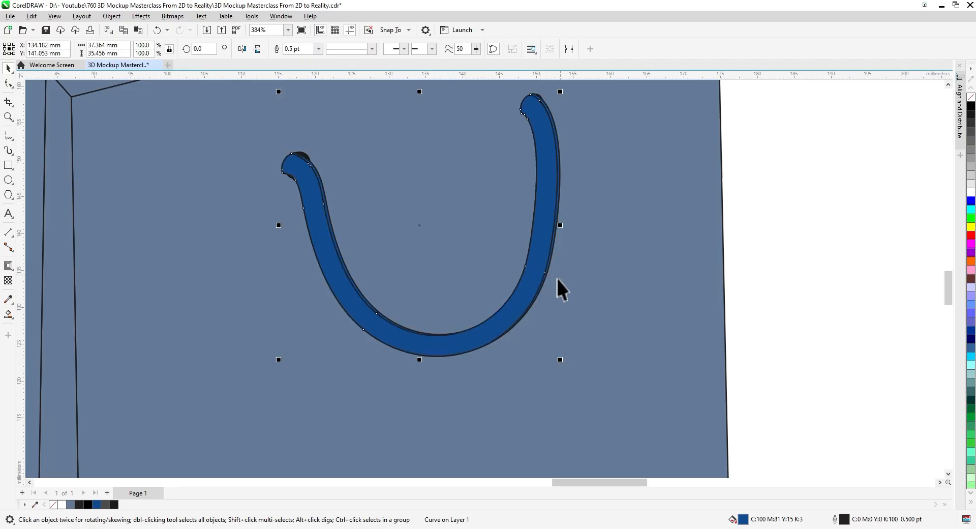
Step: Smart Fill the two slivers between the overlapping handles with red C0 M100 Y76 K0 and delete the offset copy
{"action": "left_click", "coordinate": [8, 314]}
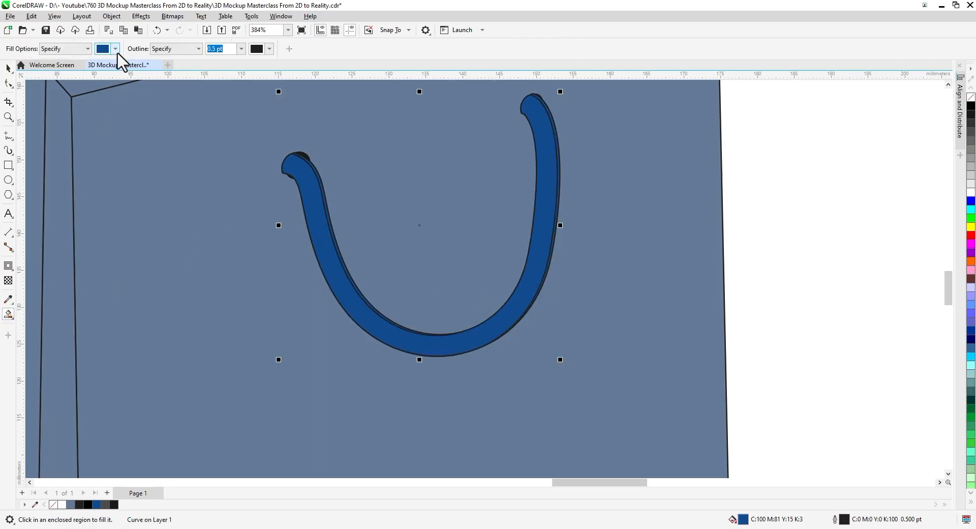
{"action": "left_click", "coordinate": [116, 49]}
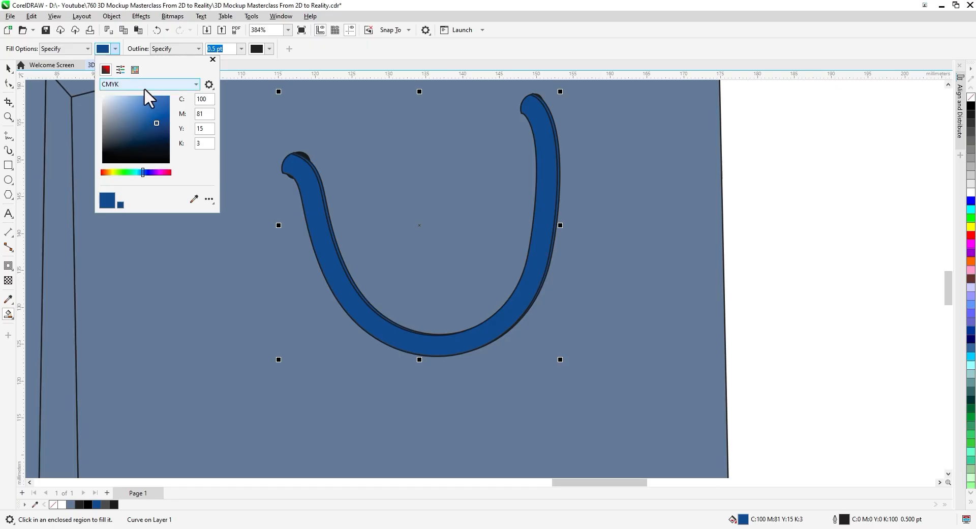
{"action": "left_click", "coordinate": [168, 172]}
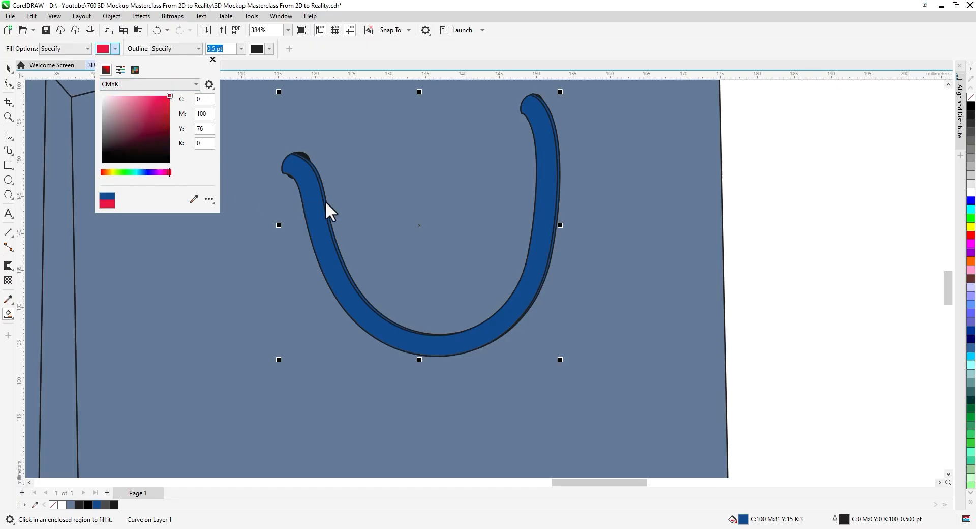
{"action": "scroll", "coordinate": [325, 204], "scroll_direction": "up", "scroll_amount": 2}
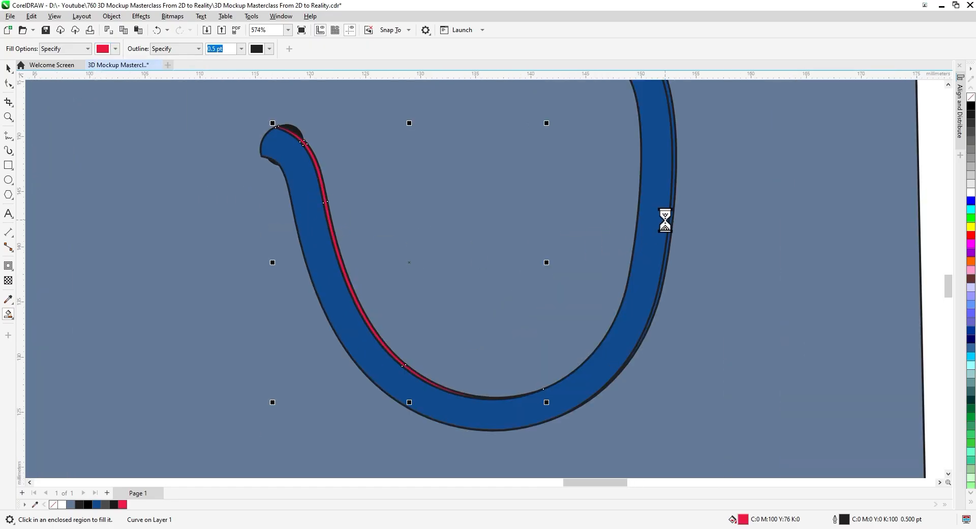
{"action": "left_click", "coordinate": [8, 68]}
{"action": "scroll", "coordinate": [353, 248], "scroll_direction": "down", "scroll_amount": 2}
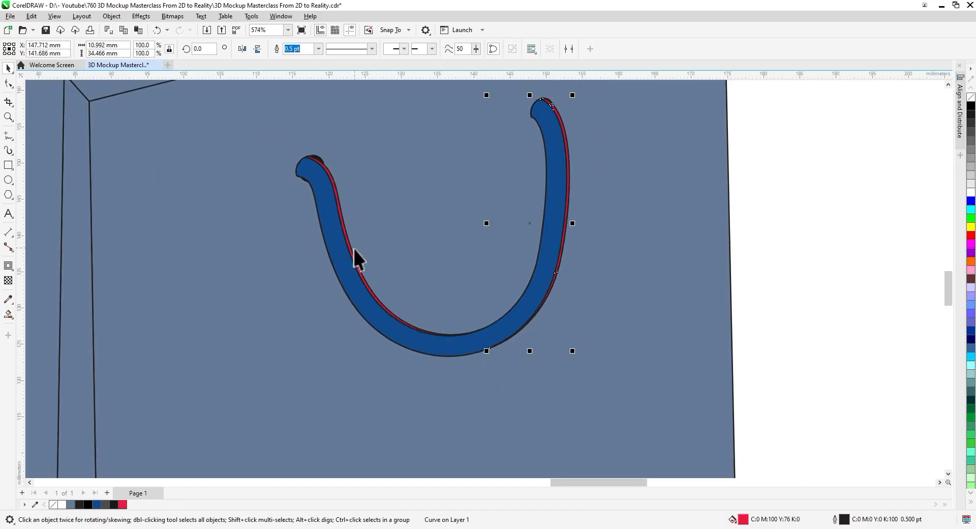
{"action": "key", "text": "Delete"}
Step: Combine the two red slivers along the handle's edge into one curve and fill it white
{"action": "left_click", "coordinate": [357, 271]}
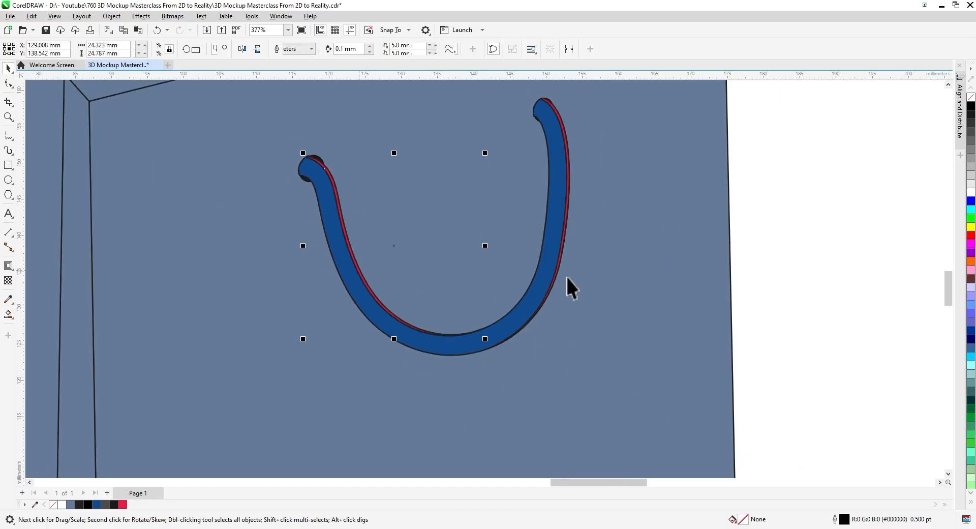
{"action": "left_click", "coordinate": [563, 240], "text": "shift"}
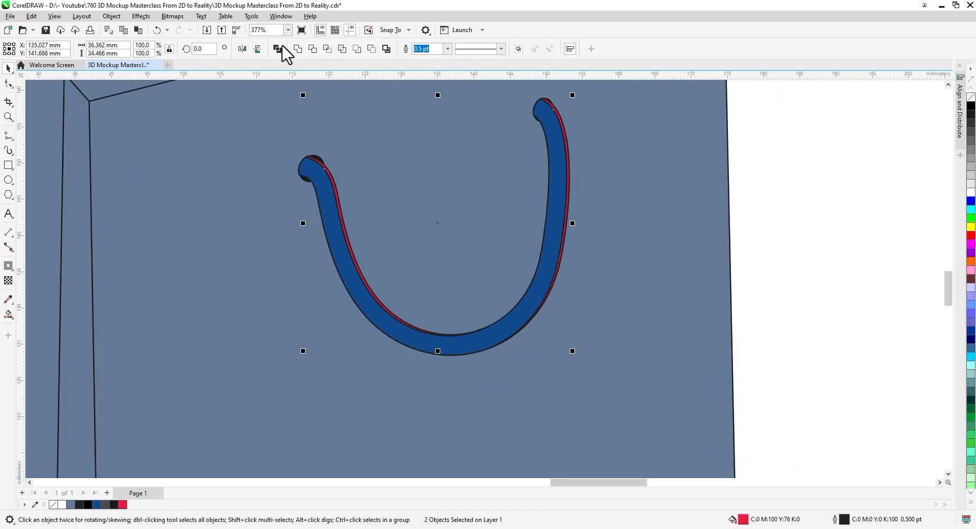
{"action": "key", "text": "ctrl+l"}
{"action": "left_click", "coordinate": [971, 192]}
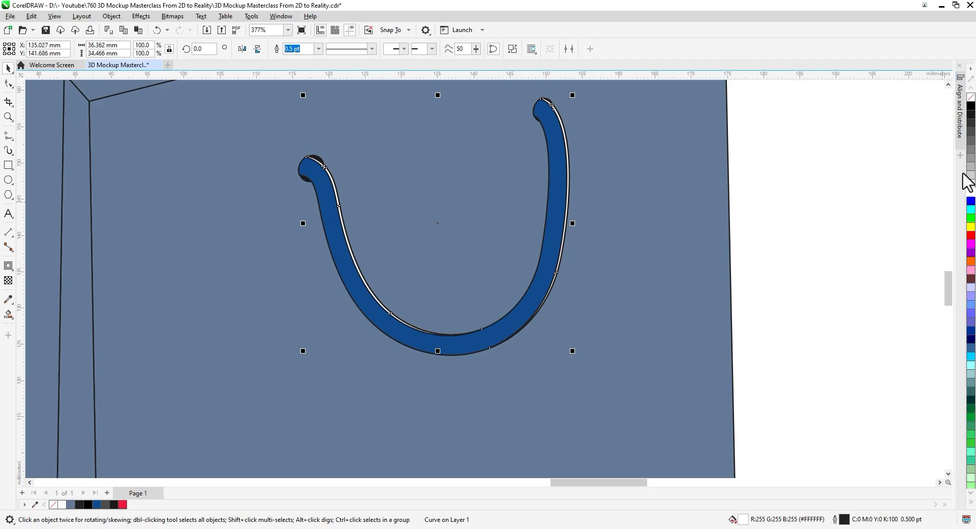
Step: Remove the outline from the white highlight curve and apply a Gaussian Blur with a radius of 4.4 pixels
{"action": "right_click", "coordinate": [971, 97]}
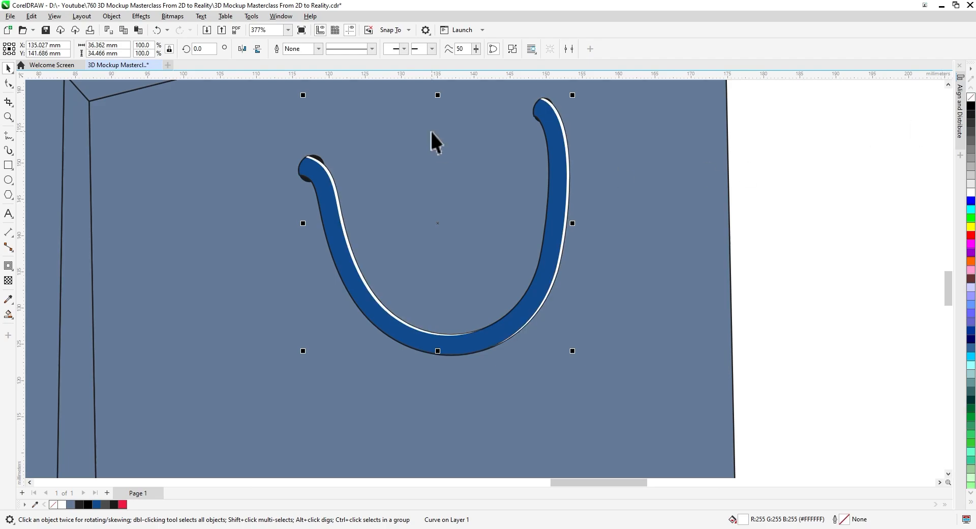
{"action": "left_click", "coordinate": [141, 19]}
{"action": "mouse_move", "coordinate": [163, 84]}
{"action": "left_click", "coordinate": [257, 117]}
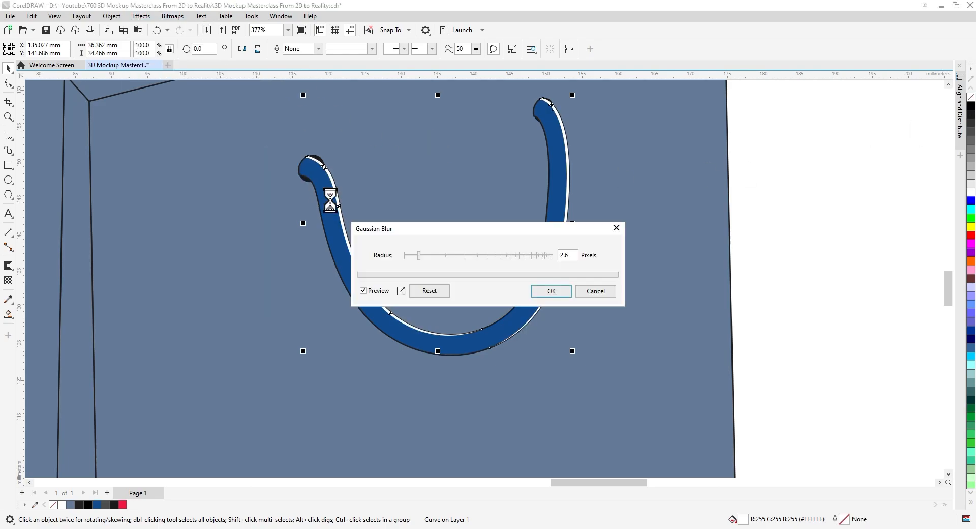
{"action": "left_click_drag", "start_coordinate": [428, 257], "coordinate": [433, 260]}
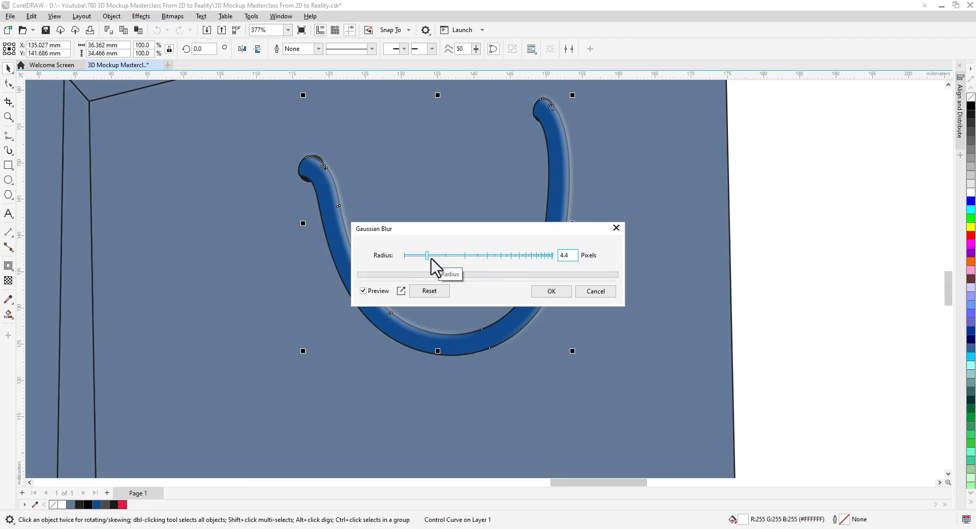
{"action": "left_click", "coordinate": [553, 291]}
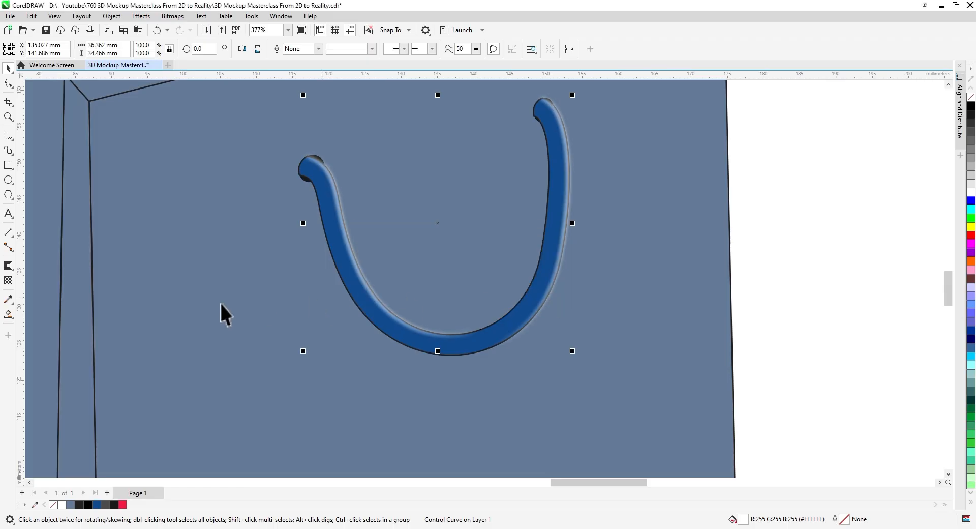
Step: Give the blurred white highlight a uniform transparency of 0 with the Overlay merge mode
{"action": "left_click", "coordinate": [8, 280]}
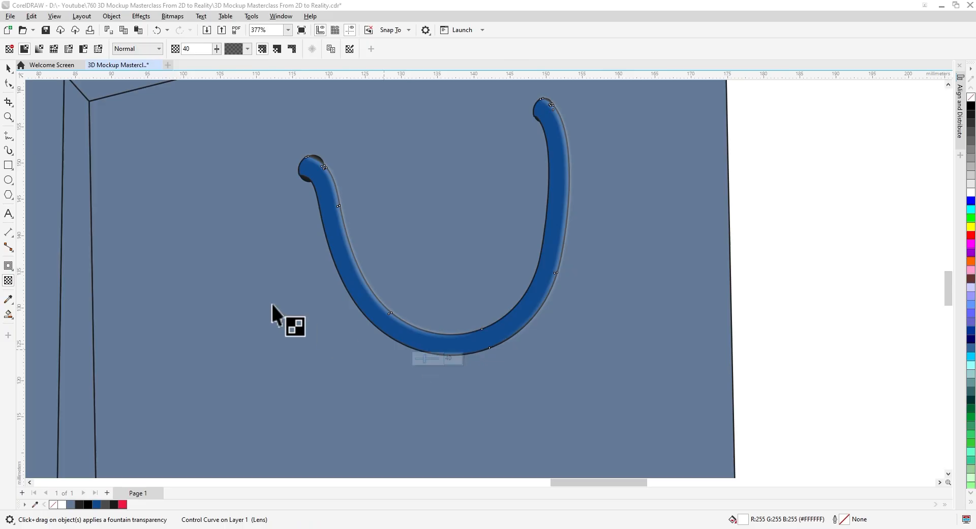
{"action": "left_click", "coordinate": [8, 68]}
{"action": "left_click", "coordinate": [9, 280]}
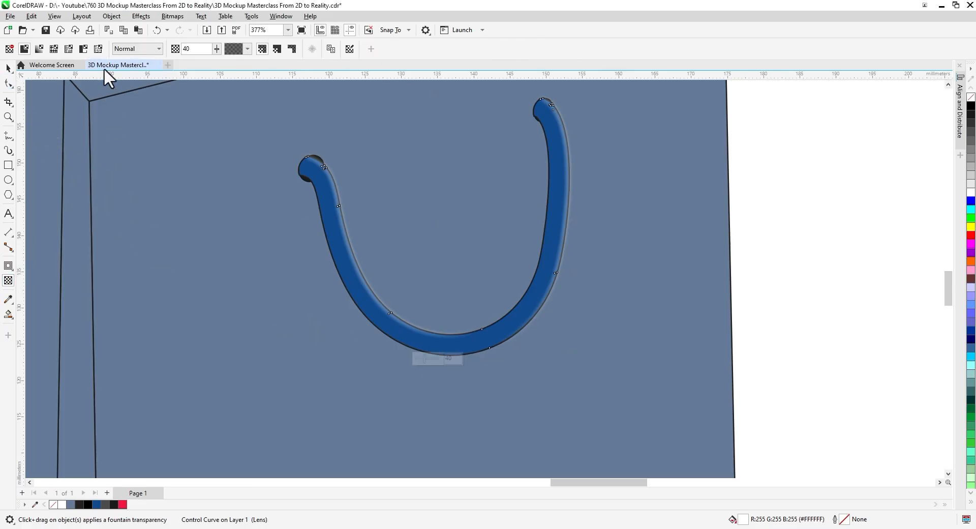
{"action": "left_click", "coordinate": [137, 49]}
{"action": "left_click", "coordinate": [132, 254]}
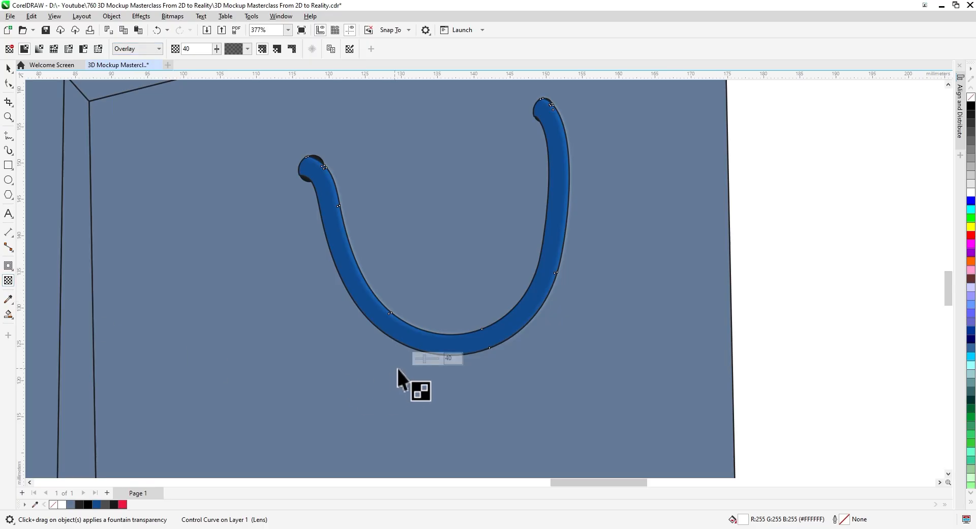
{"action": "left_click_drag", "start_coordinate": [423, 358], "coordinate": [413, 361]}
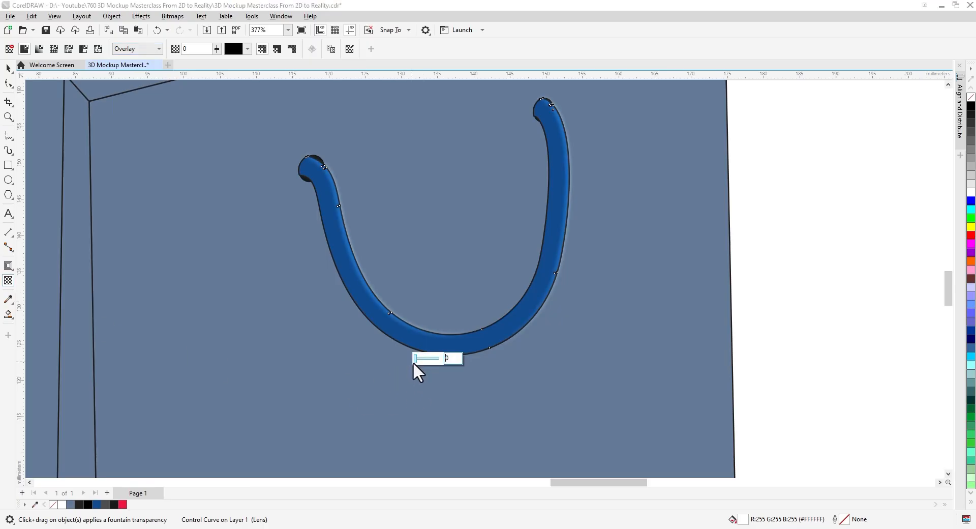
Step: PowerClip the blurred highlight inside the blue handle and deselect it
{"action": "left_click", "coordinate": [8, 68]}
{"action": "right_click", "coordinate": [384, 308]}
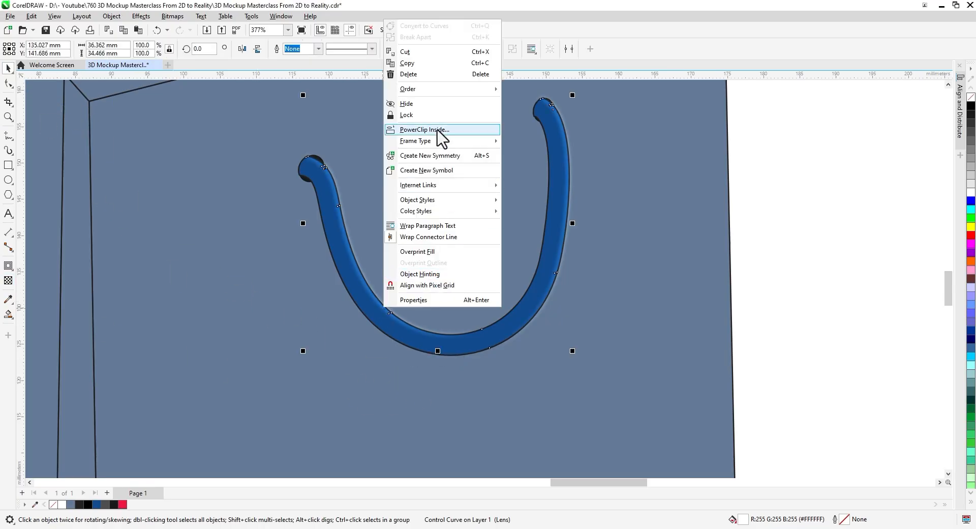
{"action": "left_click", "coordinate": [424, 130]}
{"action": "left_click", "coordinate": [464, 354]}
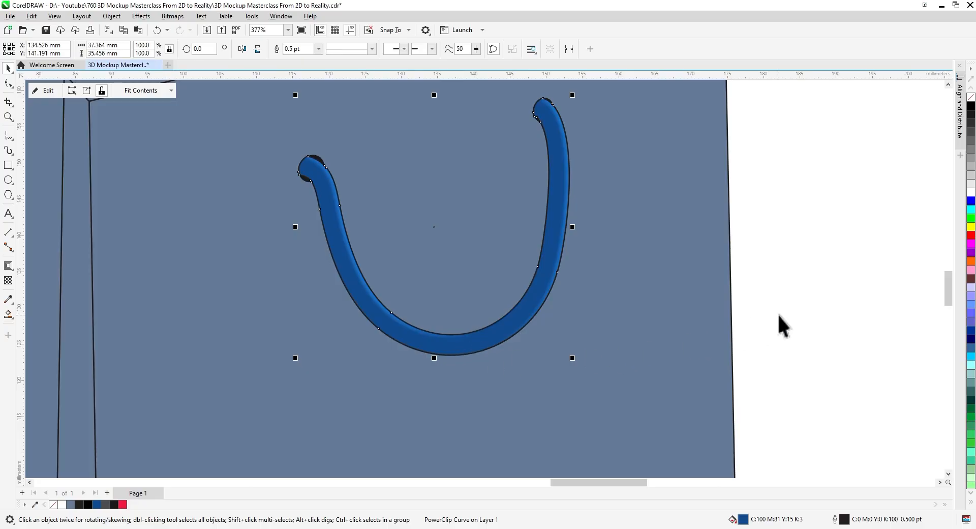
{"action": "left_click", "coordinate": [782, 325]}
Step: Duplicate the blue handle about 0.4 mm right and 2 mm up, then pull the copy's lower nodes down on both arms
{"action": "left_click", "coordinate": [566, 240]}
{"action": "left_click_drag", "start_coordinate": [379, 297], "coordinate": [370, 284]}
{"action": "left_click", "coordinate": [399, 302]}
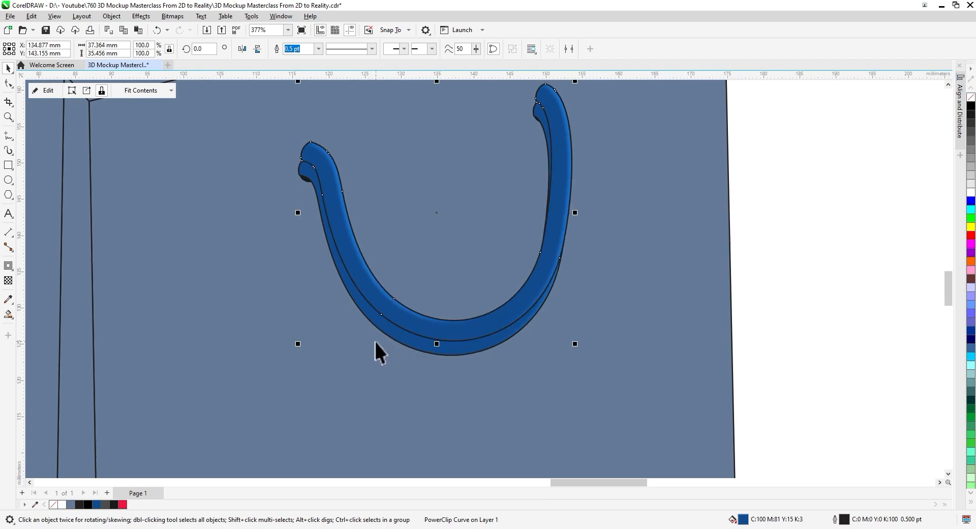
{"action": "left_click", "coordinate": [10, 85]}
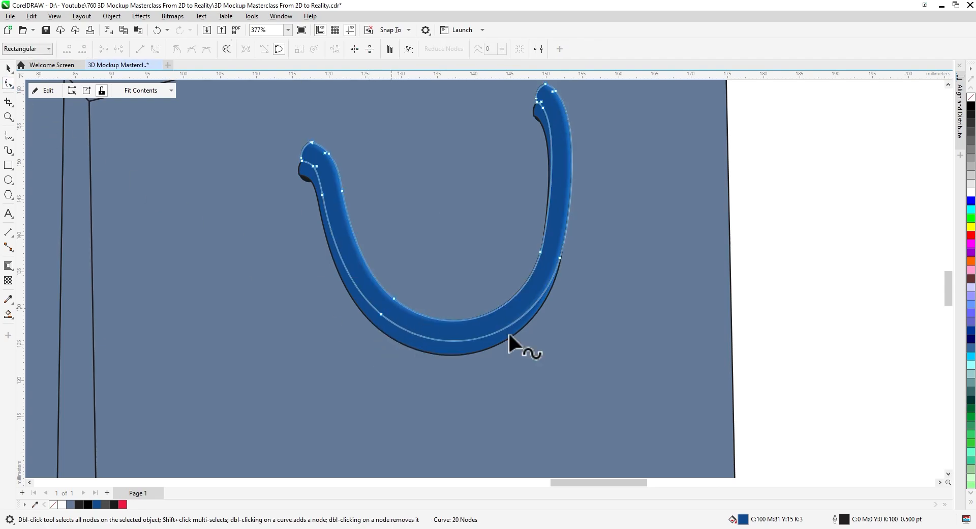
{"action": "left_click_drag", "start_coordinate": [481, 219], "coordinate": [481, 220]}
{"action": "left_click_drag", "start_coordinate": [556, 258], "coordinate": [560, 289]}
{"action": "left_click_drag", "start_coordinate": [382, 315], "coordinate": [383, 327]}
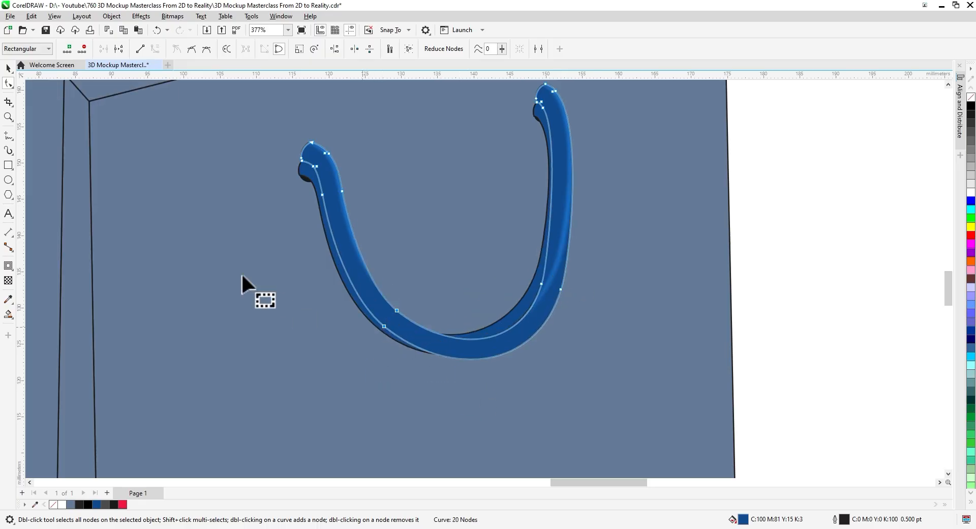
Step: Smart Fill the exposed outer sliver along the handle's left arm with red and delete the reshaped copy
{"action": "left_click", "coordinate": [8, 316]}
{"action": "left_click", "coordinate": [344, 279]}
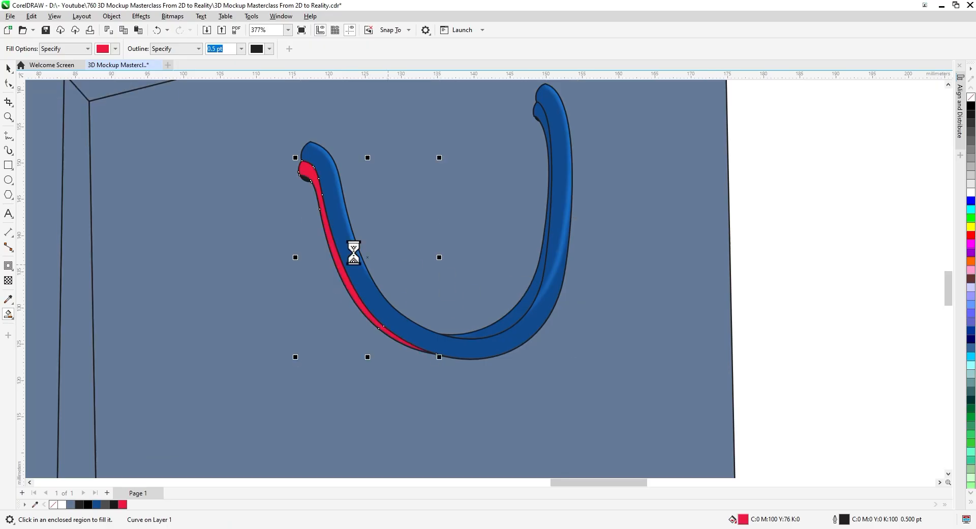
{"action": "left_click", "coordinate": [8, 68]}
{"action": "left_click", "coordinate": [436, 343]}
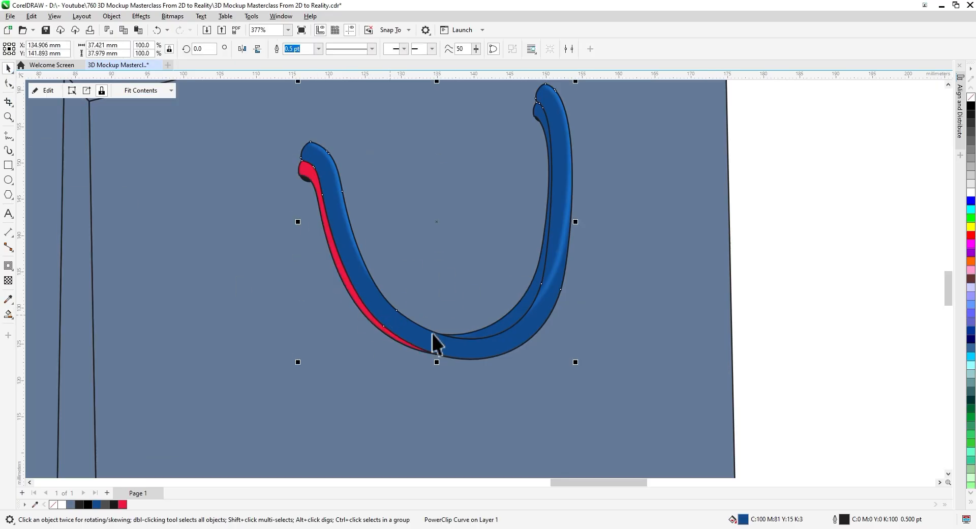
{"action": "key", "text": "Delete"}
Step: Duplicate the blue handle about 1.1 mm to the right and shift the nodes at the copy's upper right end up and left
{"action": "left_click_drag", "start_coordinate": [480, 339], "coordinate": [489, 340]}
{"action": "left_click", "coordinate": [9, 82]}
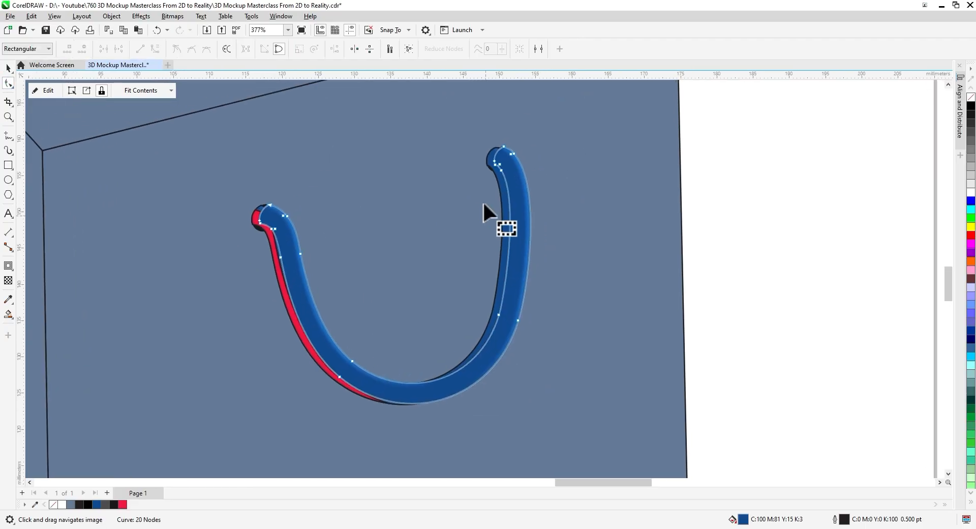
{"action": "scroll", "coordinate": [493, 203], "scroll_direction": "up", "scroll_amount": 3}
{"action": "left_click_drag", "start_coordinate": [538, 181], "coordinate": [486, 162]}
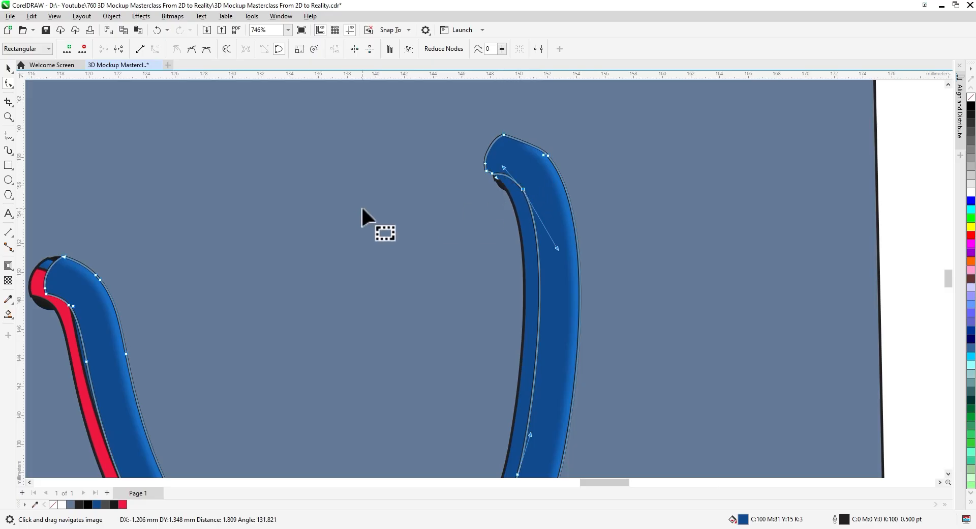
{"action": "left_click", "coordinate": [8, 67]}
Step: Smart Fill the exposed inner sliver along the handle's right arm with red and delete the offset copy
{"action": "scroll", "coordinate": [398, 262], "scroll_direction": "down", "scroll_amount": 2}
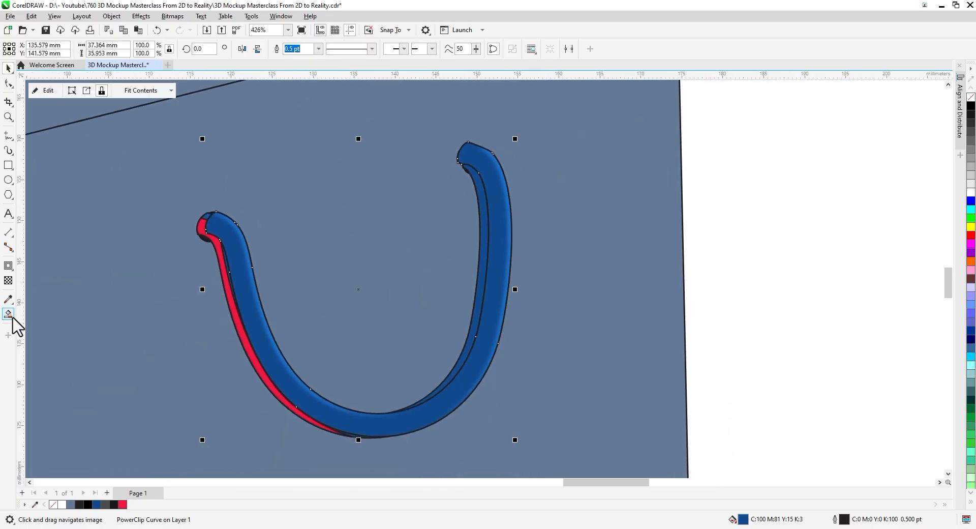
{"action": "left_click", "coordinate": [481, 262]}
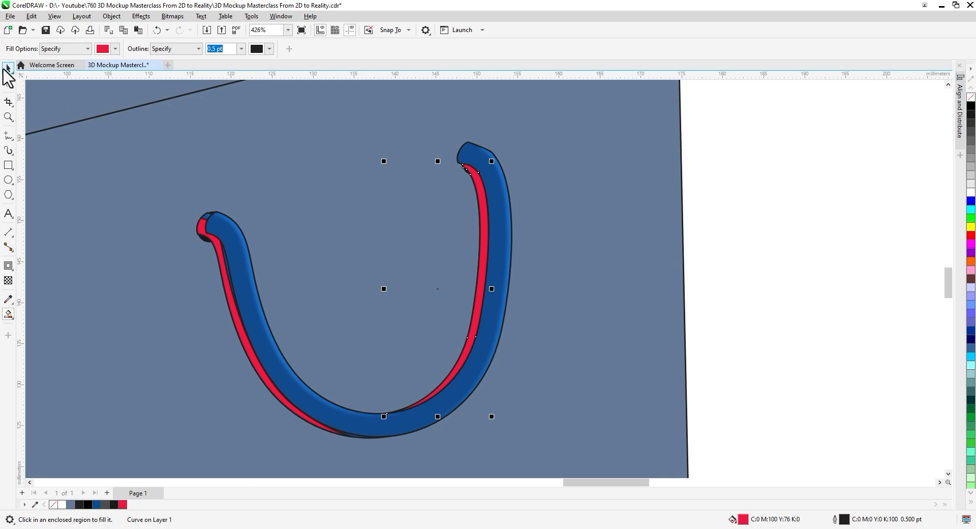
{"action": "left_click", "coordinate": [5, 70]}
{"action": "key", "text": "Delete"}
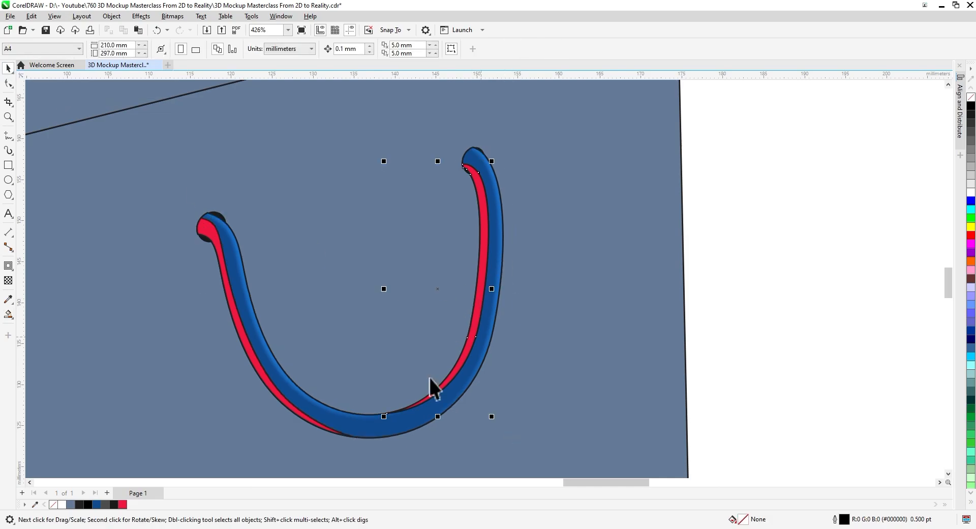
{"action": "key", "text": "ctrl+z"}
Step: Fill both red slivers black, remove their outlines and combine them into one shadow curve
{"action": "left_click", "coordinate": [261, 378], "text": "shift"}
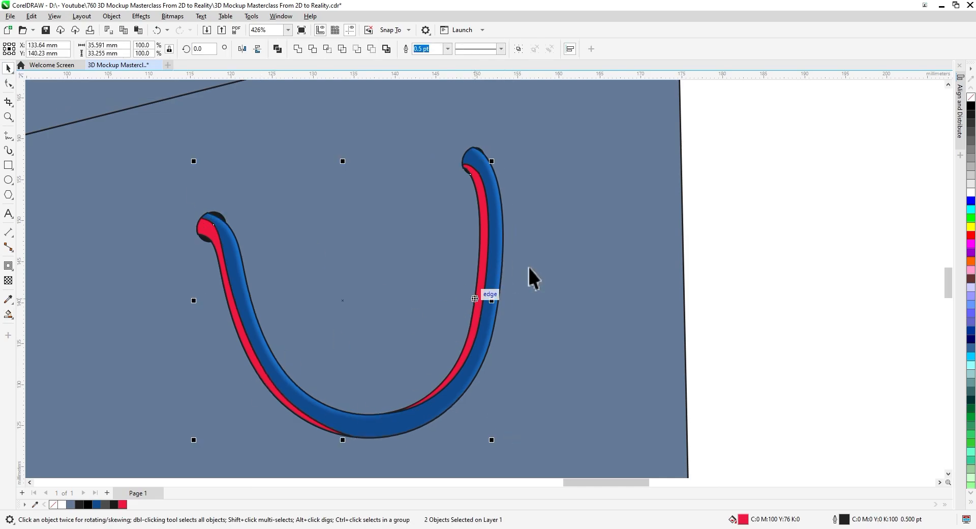
{"action": "left_click", "coordinate": [972, 105]}
{"action": "right_click", "coordinate": [971, 97]}
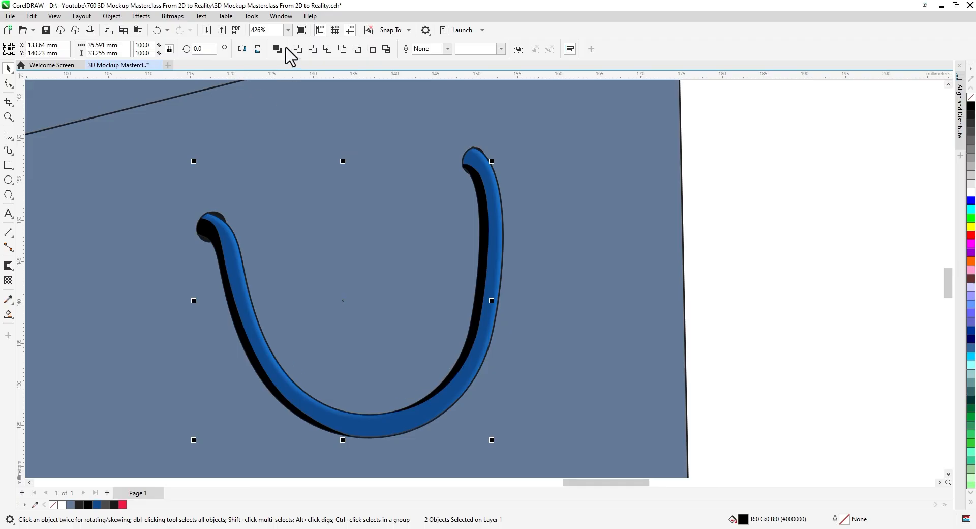
{"action": "key", "text": "ctrl+l"}
Step: Apply a Gaussian Blur with a radius of 9.8 pixels to the black shadow curve
{"action": "left_click", "coordinate": [135, 18]}
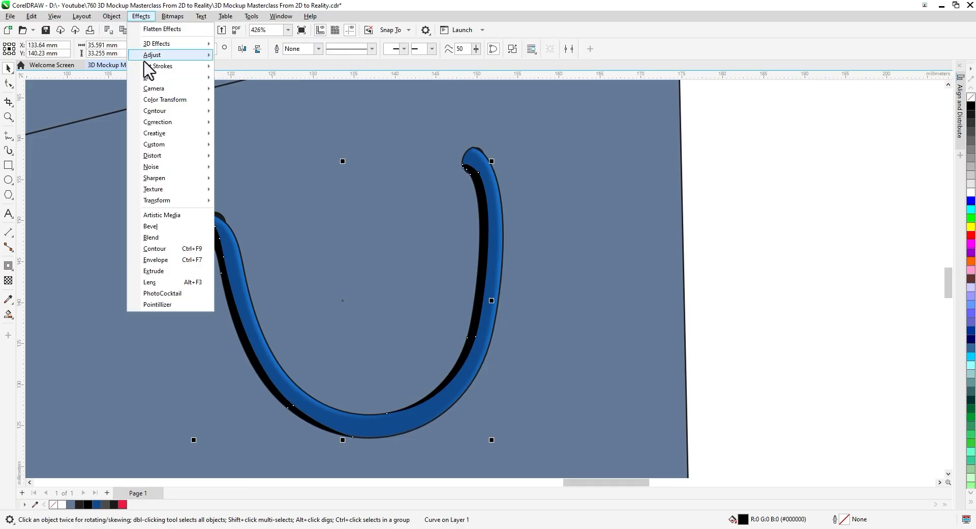
{"action": "mouse_move", "coordinate": [159, 83]}
{"action": "left_click", "coordinate": [277, 166]}
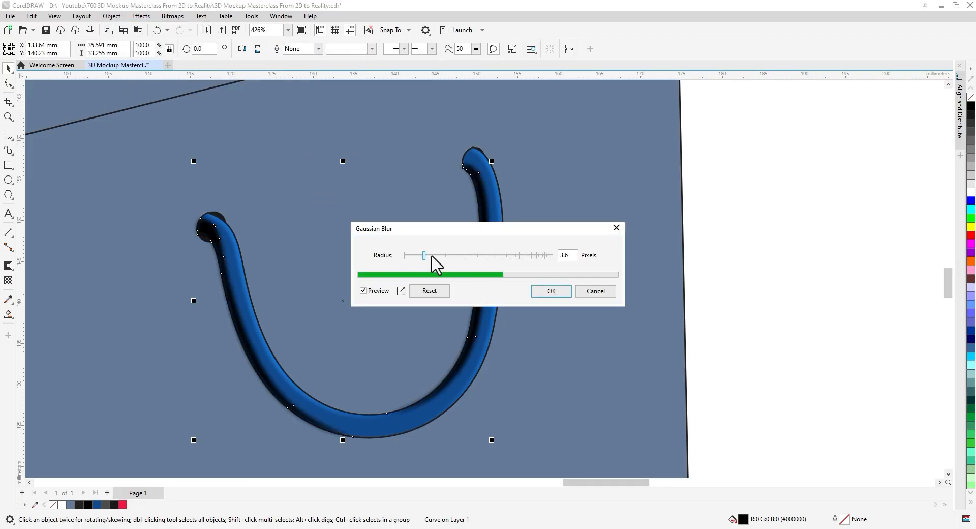
{"action": "left_click_drag", "start_coordinate": [429, 256], "coordinate": [446, 256]}
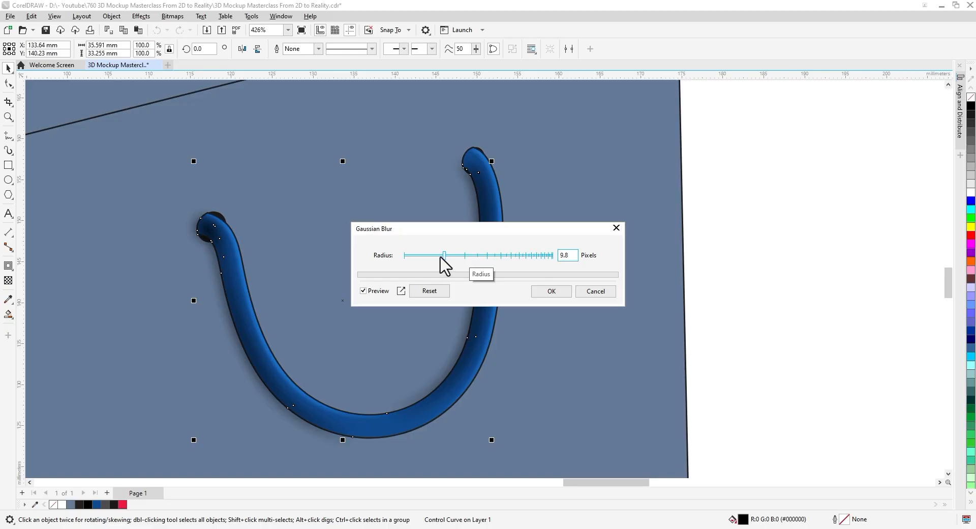
{"action": "left_click", "coordinate": [551, 291]}
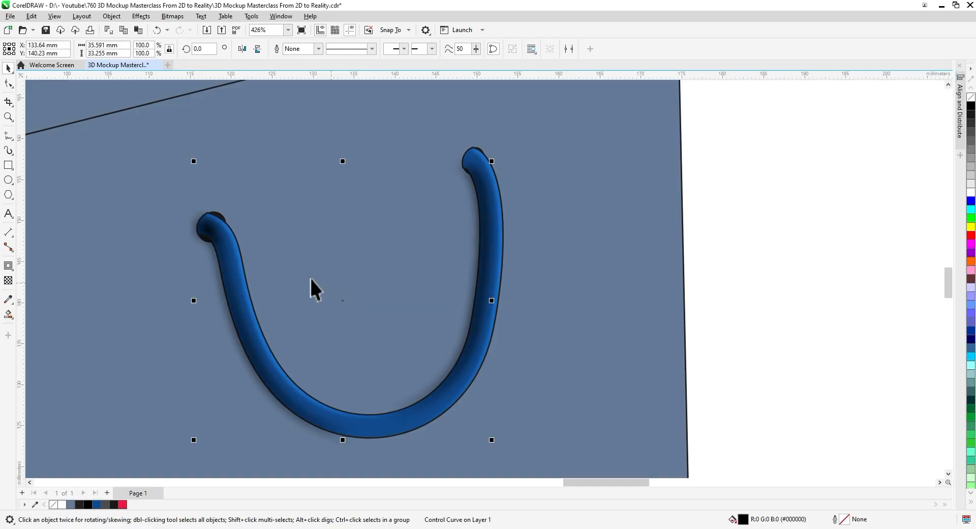
Step: Pull the shadow curve's end nodes at the left handle hole about 1.4 mm outward past the handle's tip
{"action": "left_click", "coordinate": [8, 83]}
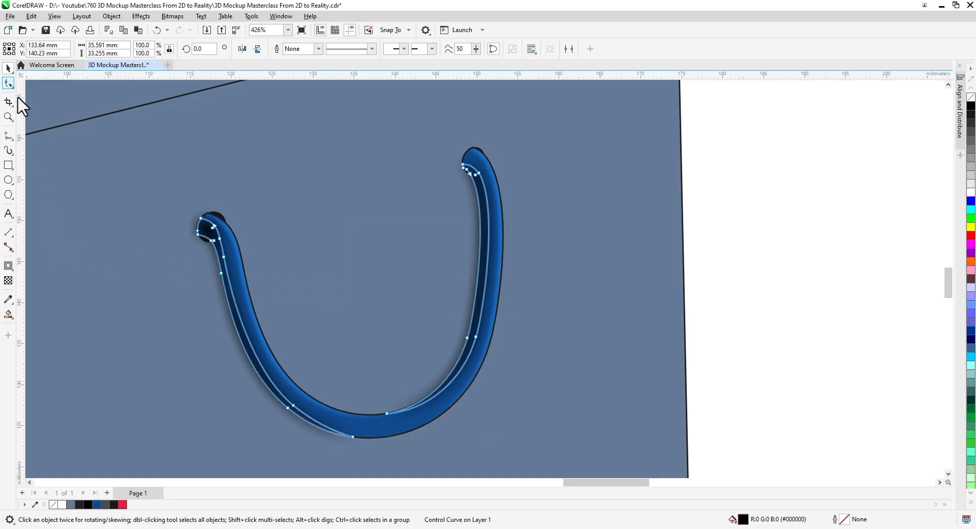
{"action": "scroll", "coordinate": [192, 234], "scroll_direction": "up", "scroll_amount": 5}
{"action": "left_click_drag", "start_coordinate": [188, 146], "coordinate": [184, 230]}
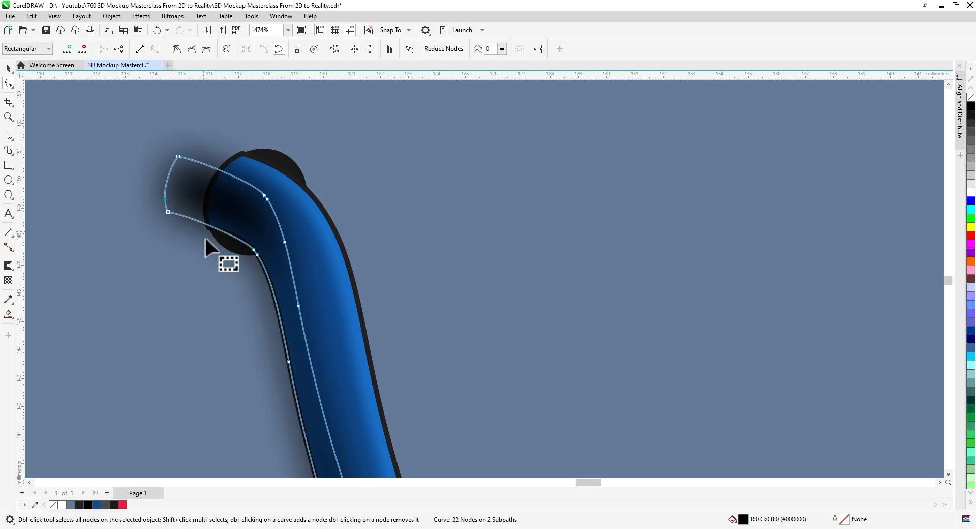
{"action": "left_click", "coordinate": [8, 69]}
{"action": "scroll", "coordinate": [209, 243], "scroll_direction": "down", "scroll_amount": 4}
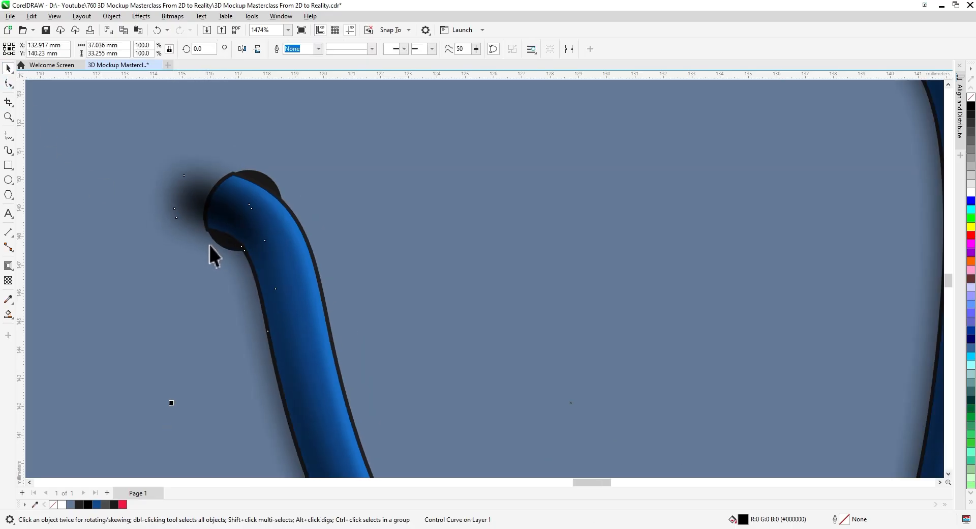
Step: Pull the shadow curve's end nodes at the right handle hole about 1.7 mm left, beyond the handle's tip
{"action": "scroll", "coordinate": [460, 192], "scroll_direction": "up", "scroll_amount": 3}
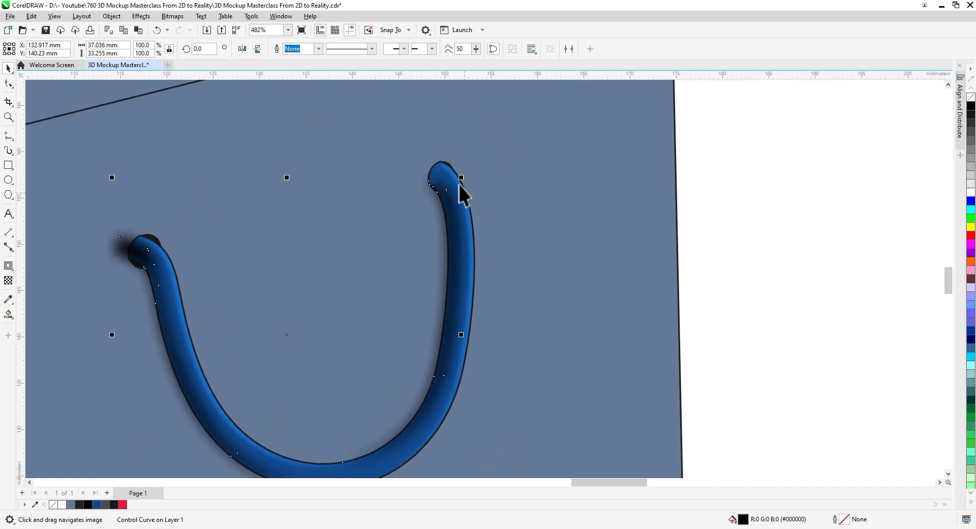
{"action": "left_click", "coordinate": [8, 84]}
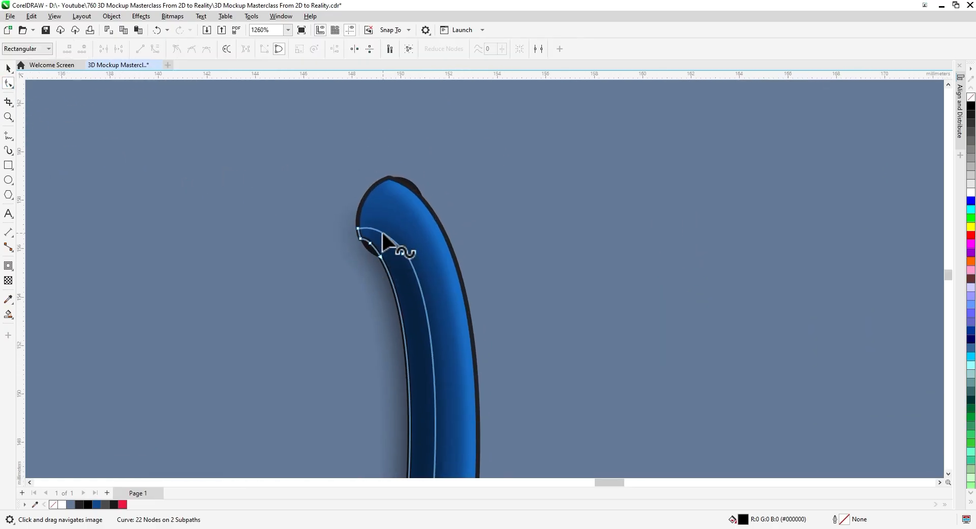
{"action": "left_click_drag", "start_coordinate": [381, 233], "coordinate": [330, 253]}
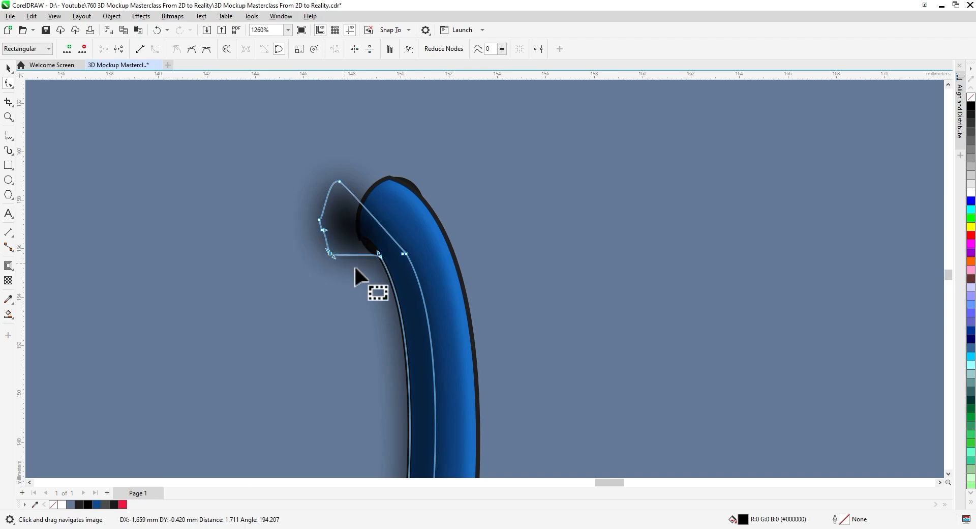
{"action": "key", "text": "space"}
{"action": "scroll", "coordinate": [401, 289], "scroll_direction": "down", "scroll_amount": 4}
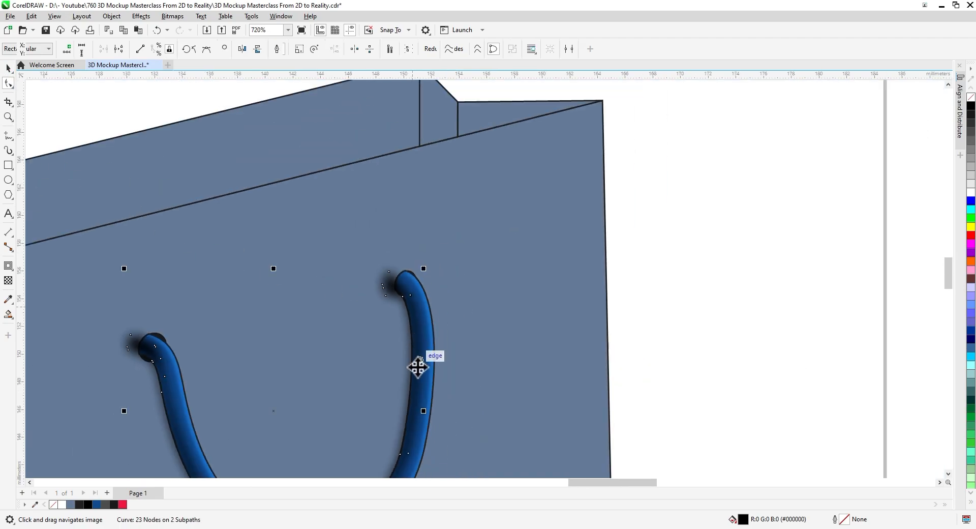
{"action": "scroll", "coordinate": [163, 356], "scroll_direction": "up", "scroll_amount": 1}
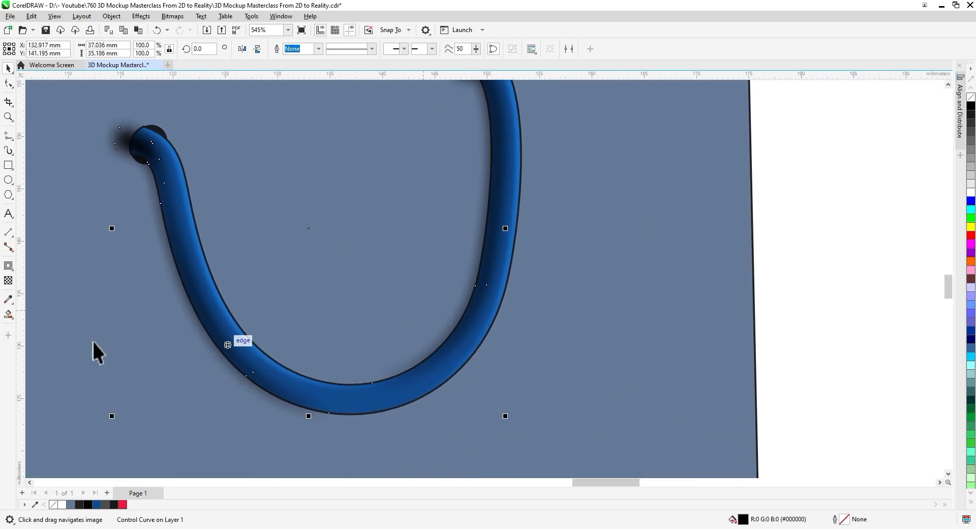
Step: Set the blurred shadow curve's transparency merge mode to Overlay and PowerClip it inside the rope handle
{"action": "left_click", "coordinate": [8, 280]}
{"action": "left_click", "coordinate": [137, 49]}
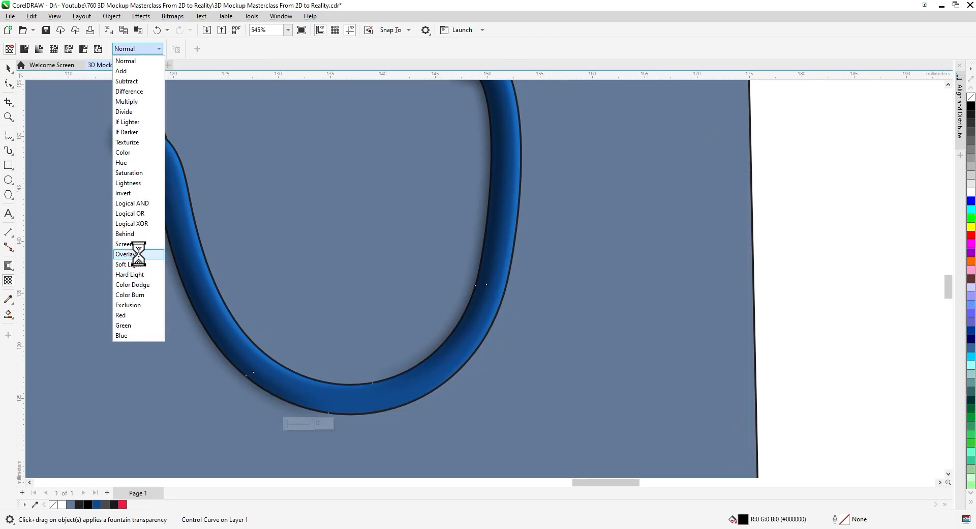
{"action": "left_click", "coordinate": [138, 254]}
{"action": "left_click", "coordinate": [8, 67]}
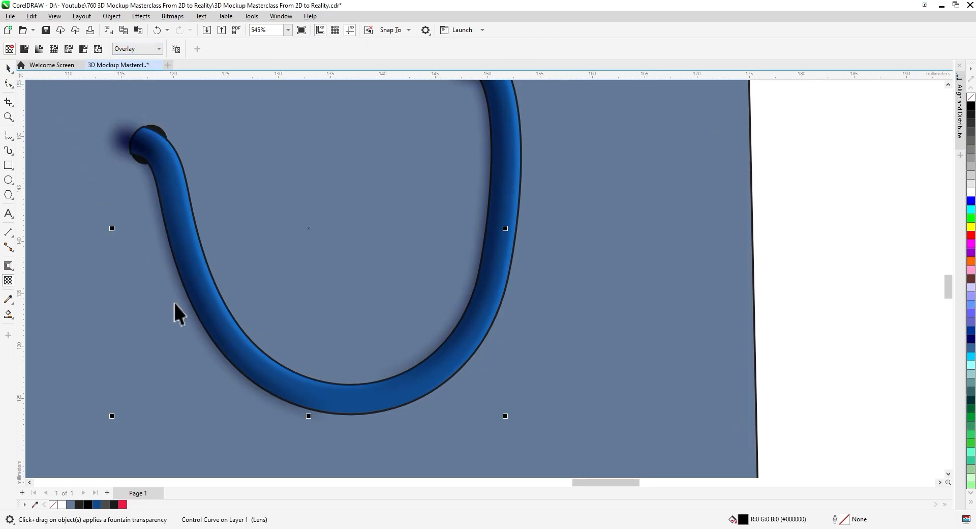
{"action": "right_click", "coordinate": [265, 384]}
{"action": "left_click", "coordinate": [320, 205]}
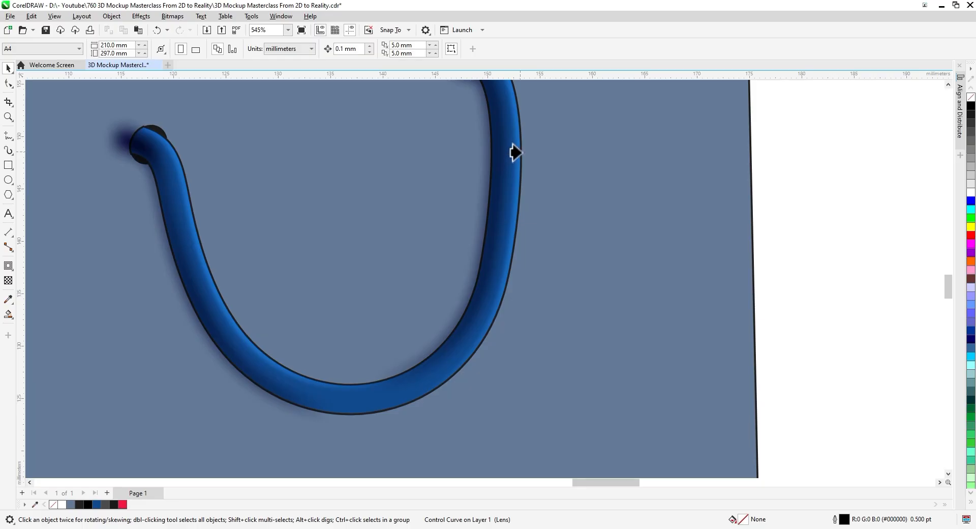
{"action": "left_click", "coordinate": [521, 166]}
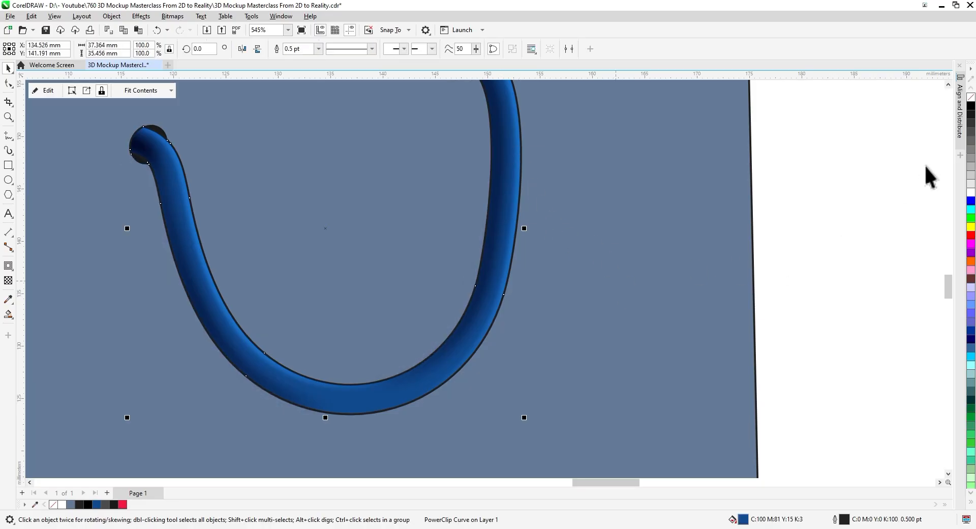
Step: Remove the outline from the blue rope handle
{"action": "right_click", "coordinate": [971, 98]}
{"action": "left_click", "coordinate": [822, 197]}
{"action": "scroll", "coordinate": [371, 309], "scroll_direction": "down", "scroll_amount": 7}
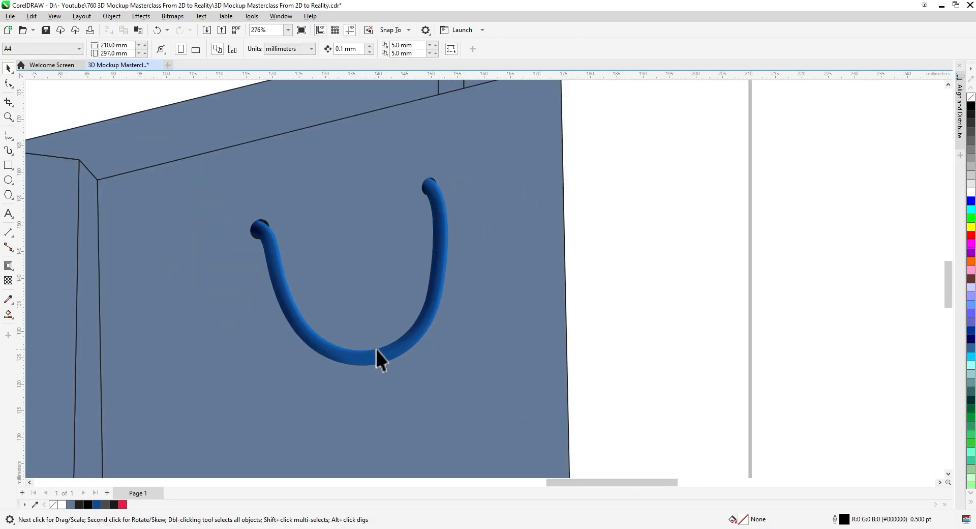
{"action": "left_click_drag", "start_coordinate": [387, 357], "coordinate": [452, 268]}
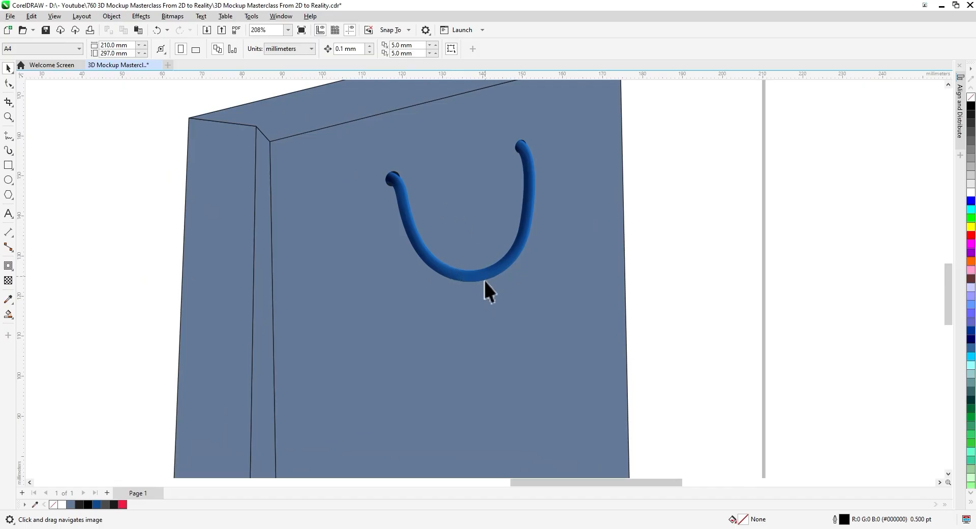
{"action": "scroll", "coordinate": [487, 289], "scroll_direction": "down", "scroll_amount": 3}
Step: Paste a duplicate of the bag's front panel in place over the handle and fill it black
{"action": "left_click", "coordinate": [444, 305]}
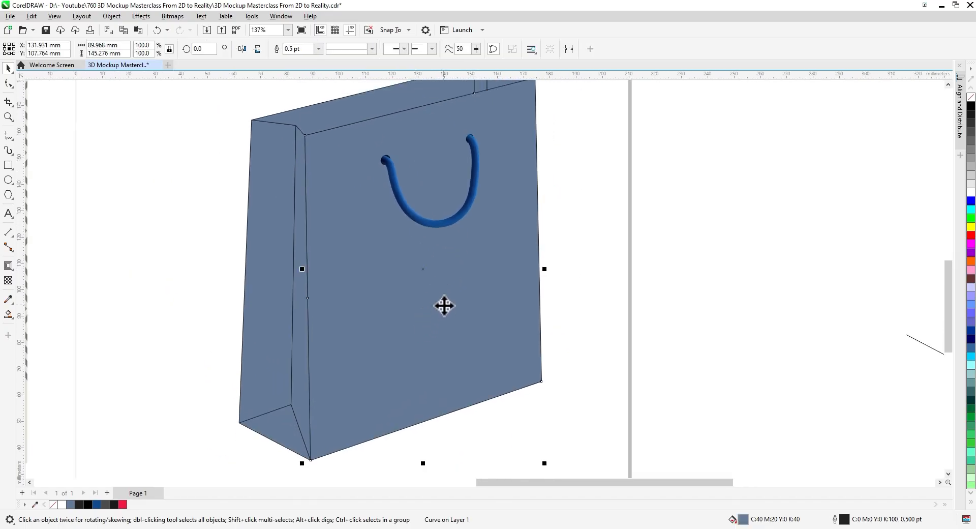
{"action": "left_click_drag", "start_coordinate": [656, 301], "coordinate": [603, 316]}
{"action": "key", "text": "Delete"}
{"action": "key", "text": "ctrl+z"}
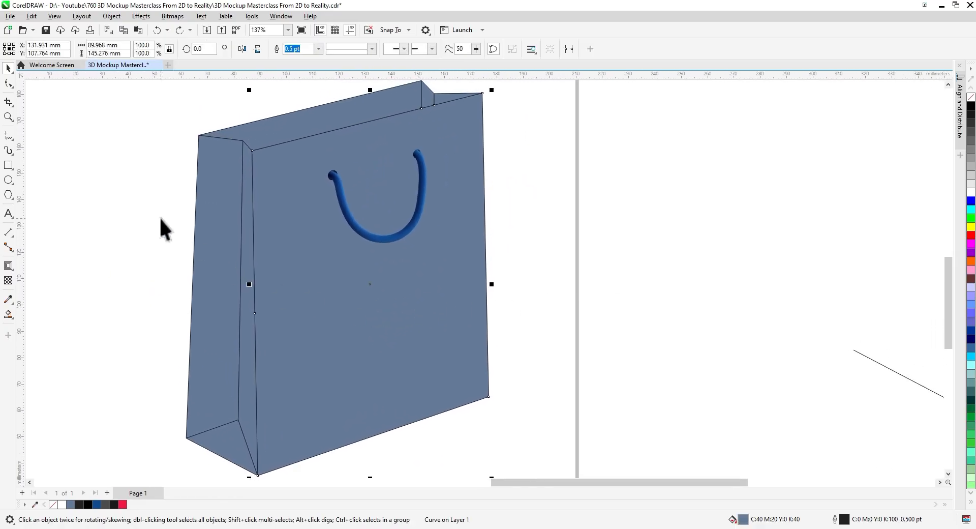
{"action": "left_click", "coordinate": [137, 30]}
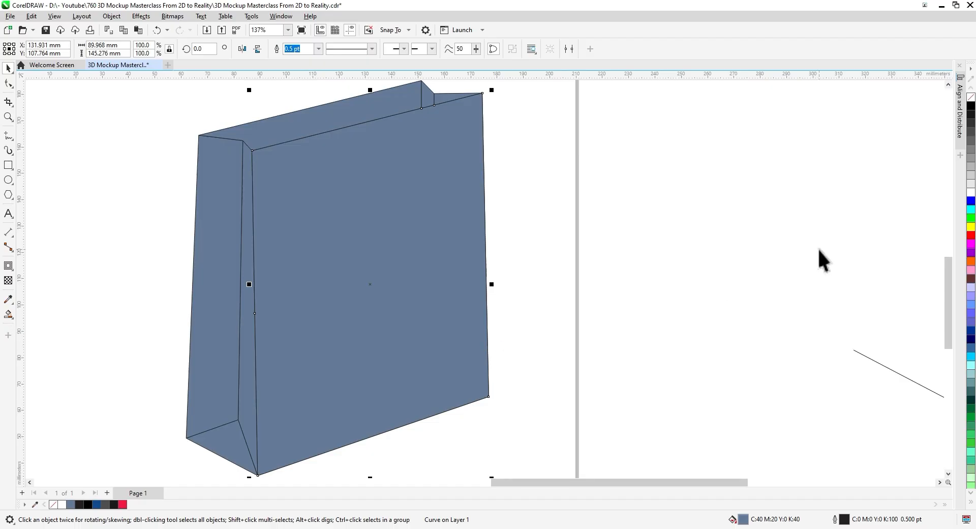
{"action": "left_click_drag", "start_coordinate": [971, 105], "coordinate": [473, 289]}
{"action": "scroll", "coordinate": [282, 305], "scroll_direction": "down", "scroll_amount": 2}
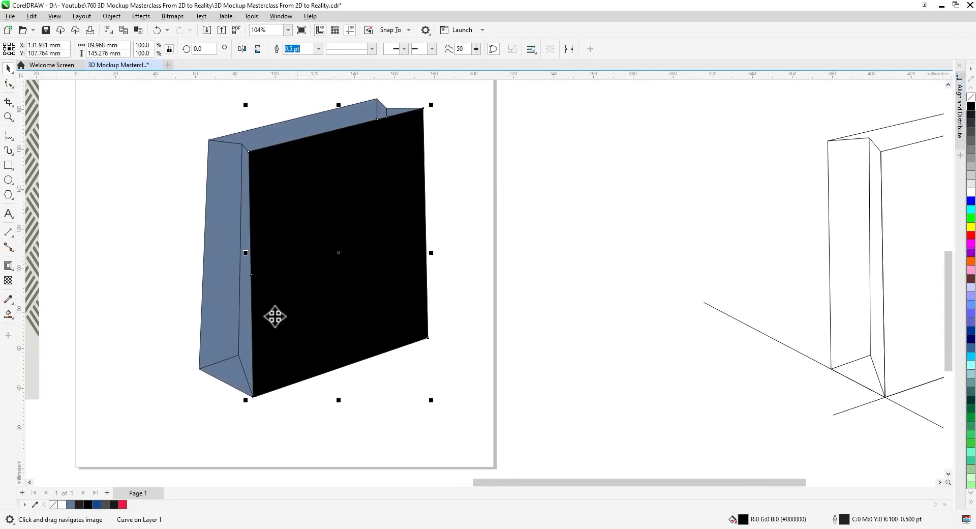
Step: Give the black front panel an Overlay fountain transparency, fading from below its lower-left corner towards the right handle end
{"action": "left_click", "coordinate": [8, 280]}
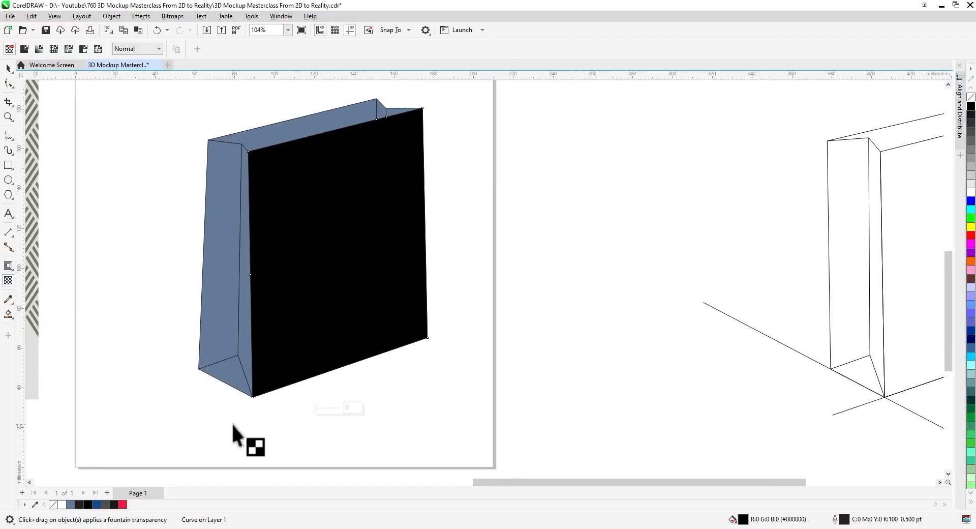
{"action": "left_click", "coordinate": [136, 48]}
{"action": "left_click", "coordinate": [134, 254]}
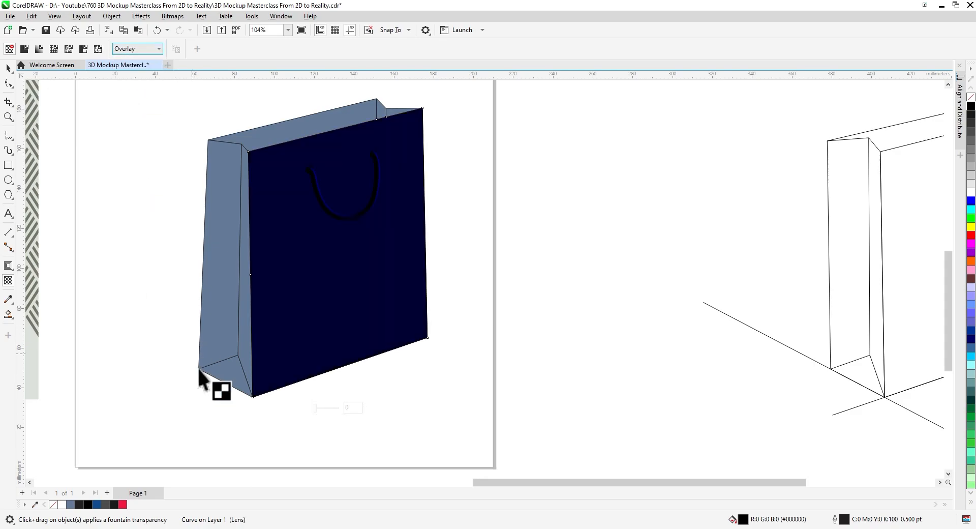
{"action": "left_click_drag", "start_coordinate": [235, 442], "coordinate": [380, 175]}
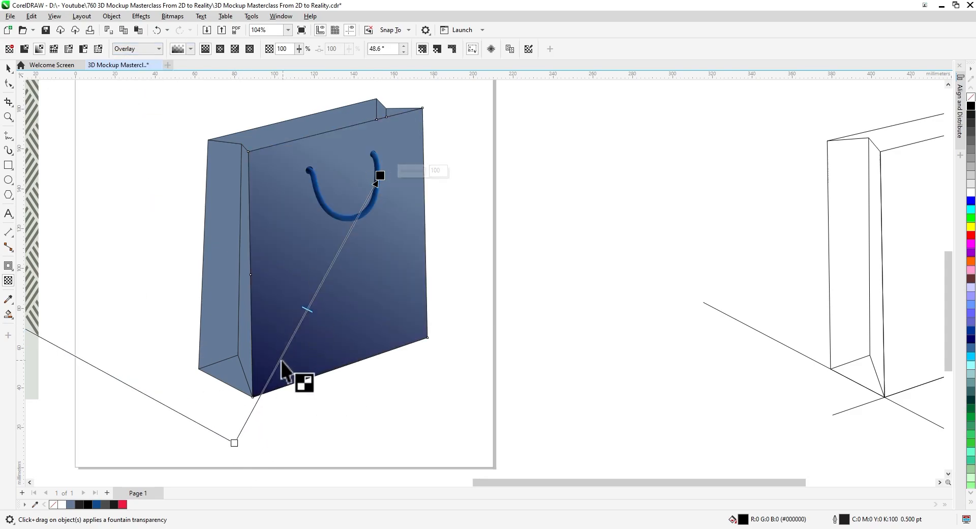
Step: Adjust the black panel's fountain transparency to 48°, moving its start node slightly lower and skewing the fade outward past the bag's side
{"action": "left_click_drag", "start_coordinate": [87, 333], "coordinate": [245, 262]}
{"action": "left_click_drag", "start_coordinate": [327, 461], "coordinate": [320, 468]}
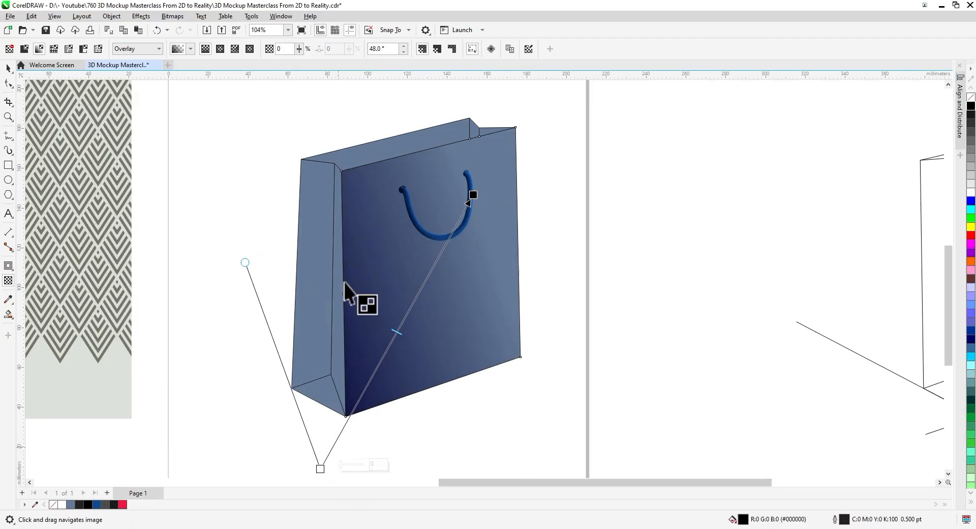
{"action": "left_click_drag", "start_coordinate": [247, 265], "coordinate": [222, 305]}
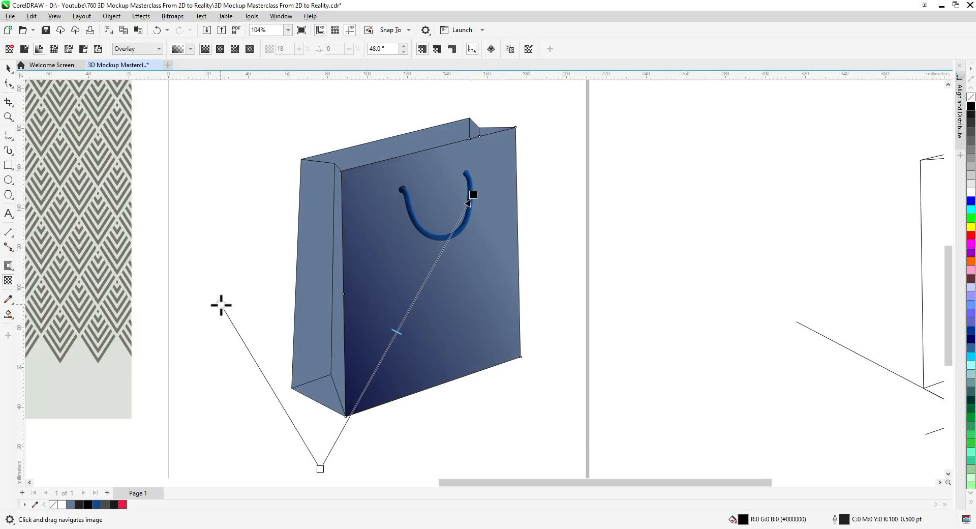
{"action": "left_click", "coordinate": [8, 67]}
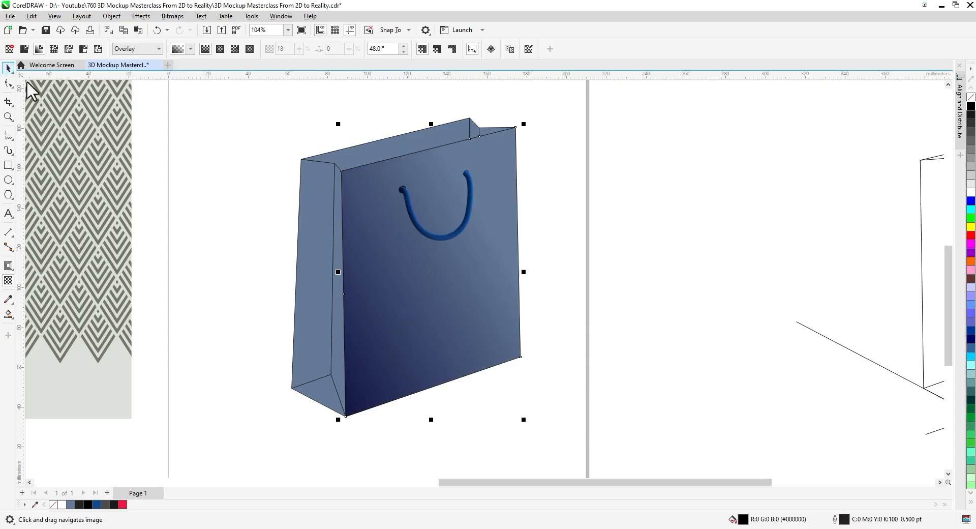
Step: Send the black gradient panel to the back of the page and PowerClip it inside the front panel
{"action": "right_click", "coordinate": [459, 309]}
{"action": "mouse_move", "coordinate": [526, 88]}
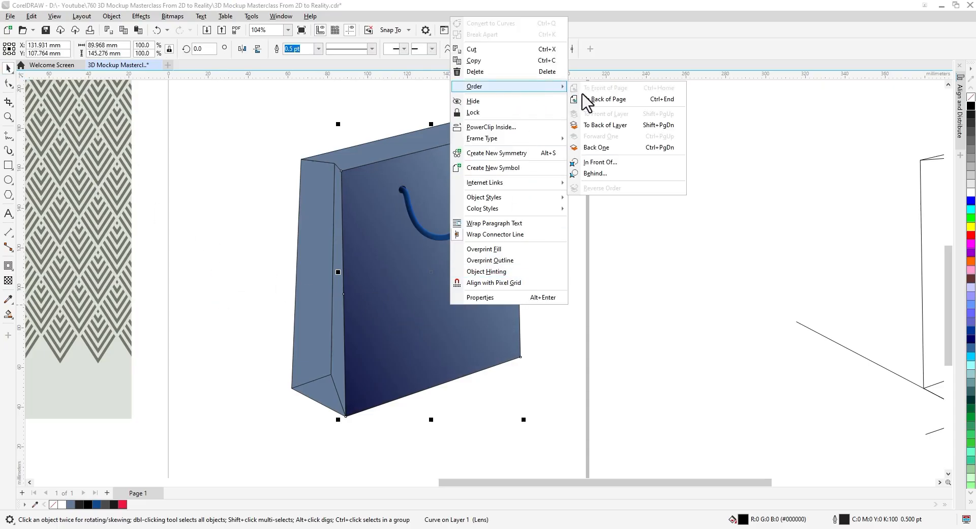
{"action": "left_click", "coordinate": [590, 100]}
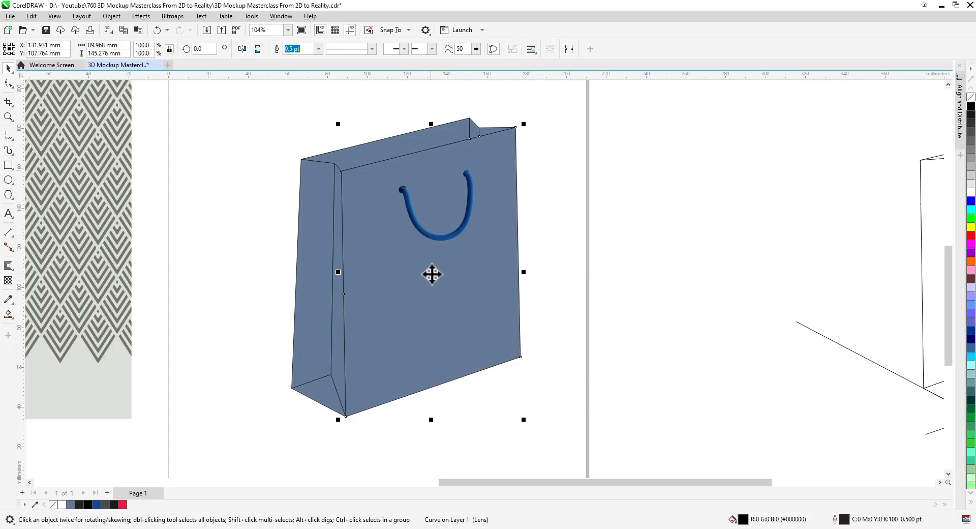
{"action": "right_click", "coordinate": [431, 274]}
{"action": "left_click", "coordinate": [489, 352]}
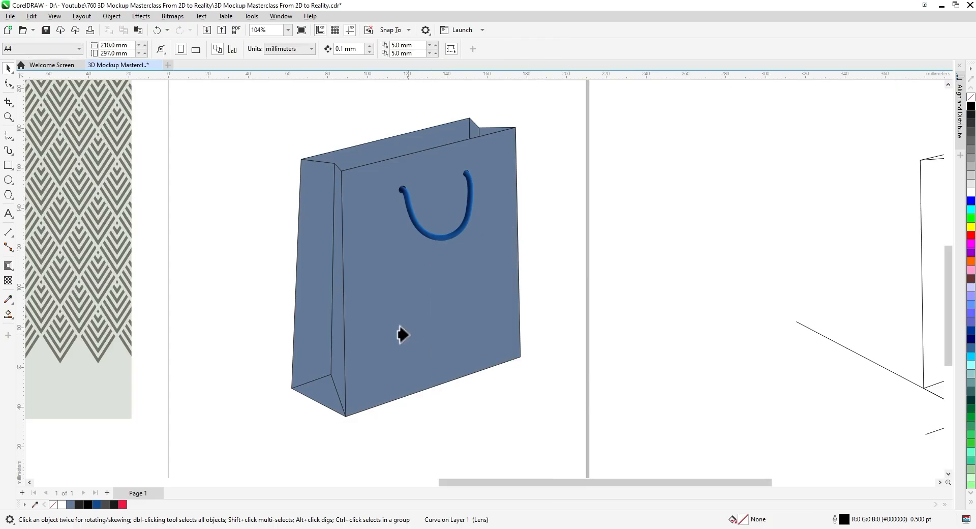
{"action": "left_click", "coordinate": [401, 272]}
{"action": "left_click", "coordinate": [582, 312]}
Step: Add a drop shadow to the rope handle, offset about -1.3 mm horizontally and -3.5 mm vertically
{"action": "scroll", "coordinate": [557, 288], "scroll_direction": "up", "scroll_amount": 1}
{"action": "left_click_drag", "start_coordinate": [555, 287], "coordinate": [538, 314]}
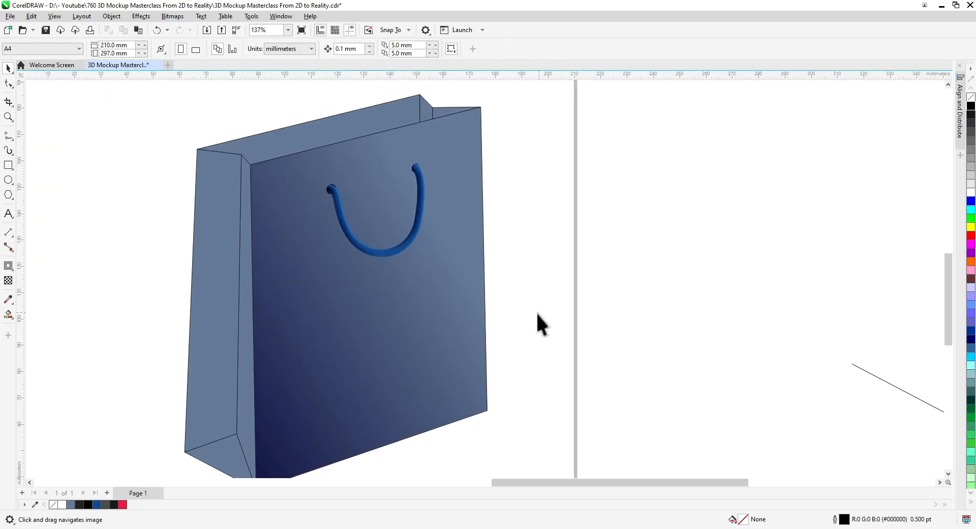
{"action": "scroll", "coordinate": [384, 254], "scroll_direction": "up", "scroll_amount": 3}
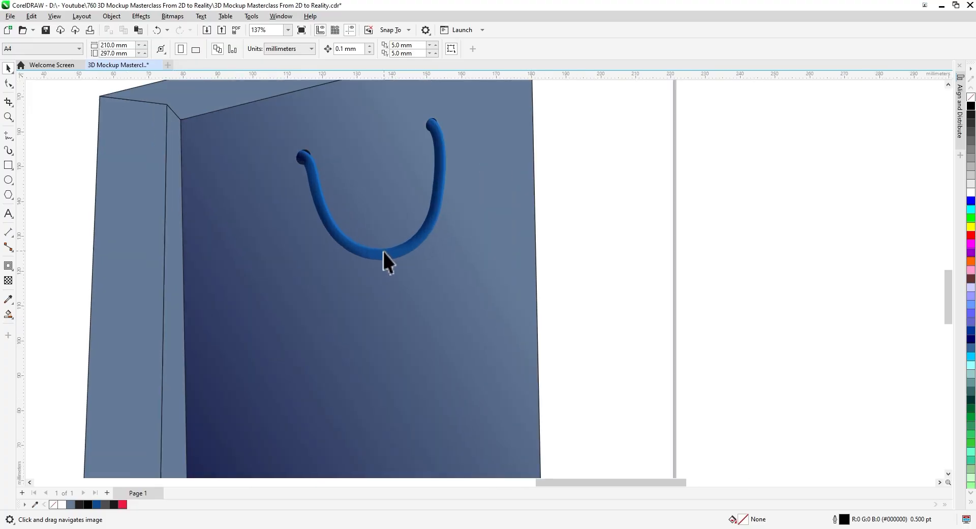
{"action": "left_click", "coordinate": [379, 257]}
{"action": "left_click", "coordinate": [9, 271]}
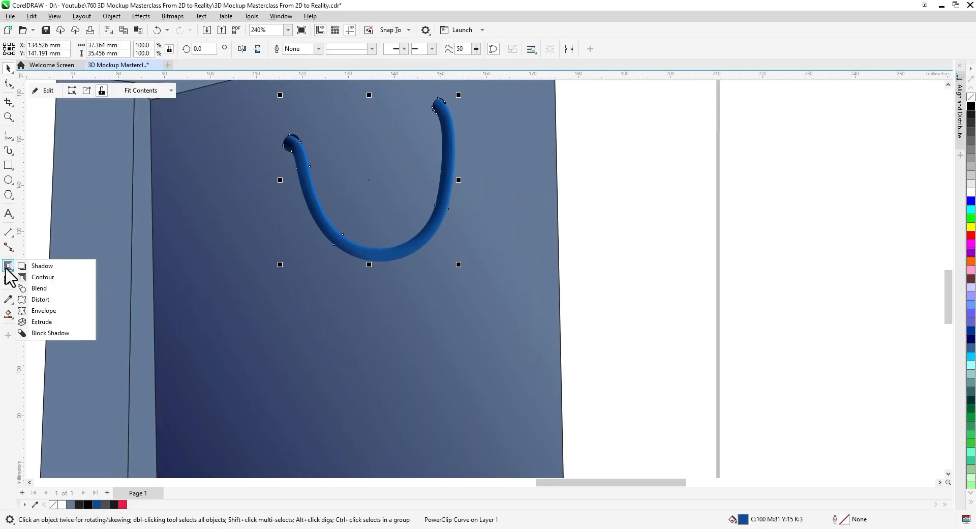
{"action": "left_click", "coordinate": [46, 265]}
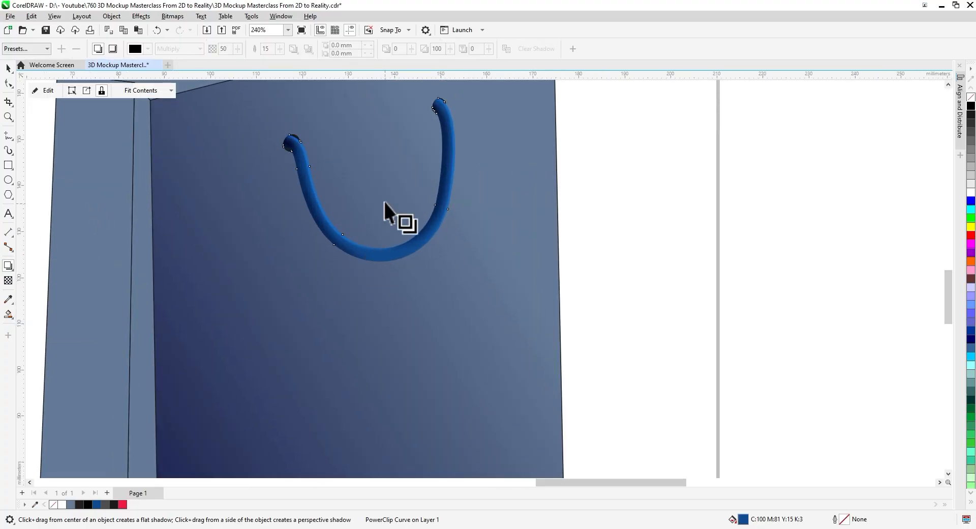
{"action": "left_click_drag", "start_coordinate": [370, 180], "coordinate": [274, 240]}
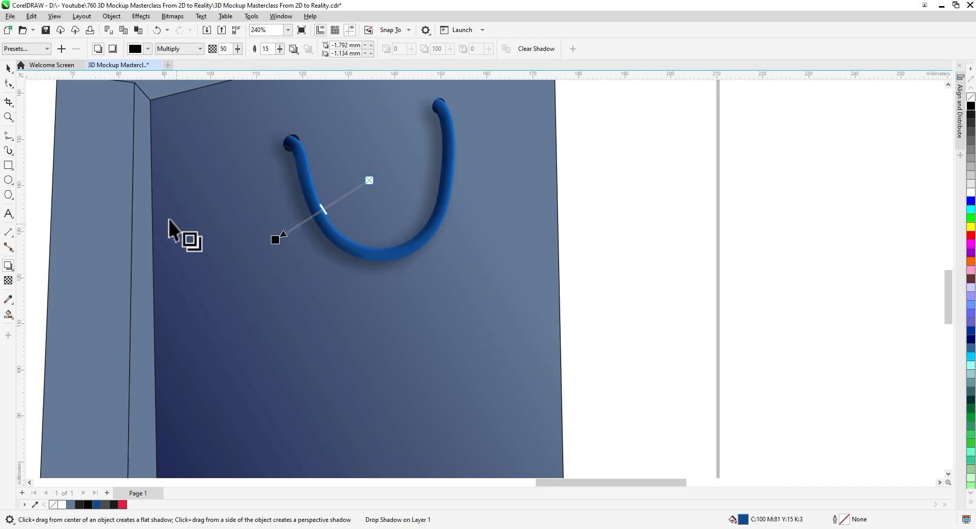
{"action": "left_click_drag", "start_coordinate": [272, 242], "coordinate": [334, 279]}
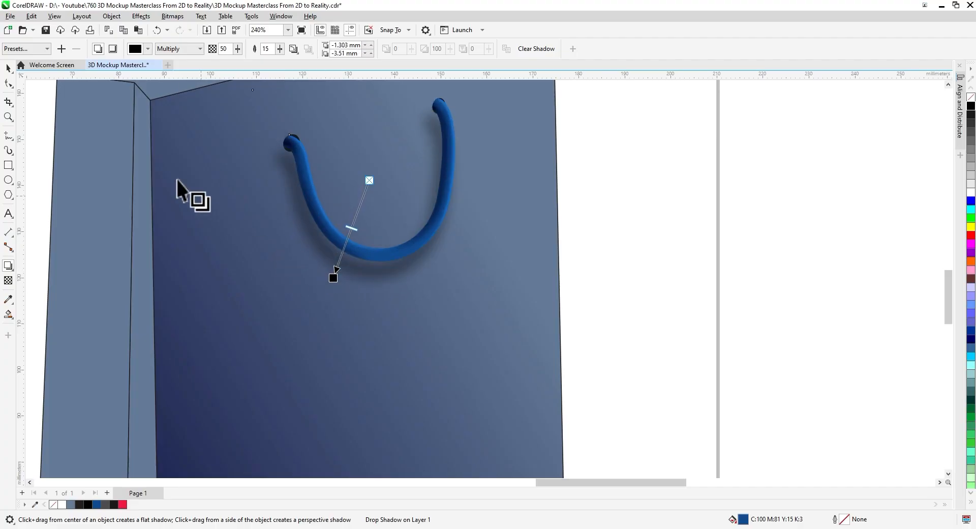
Step: Break the handle's drop shadow apart and convert it to a 300 dpi RGB bitmap with transparent background
{"action": "left_click", "coordinate": [7, 69]}
{"action": "right_click", "coordinate": [340, 272]}
{"action": "left_click", "coordinate": [410, 280]}
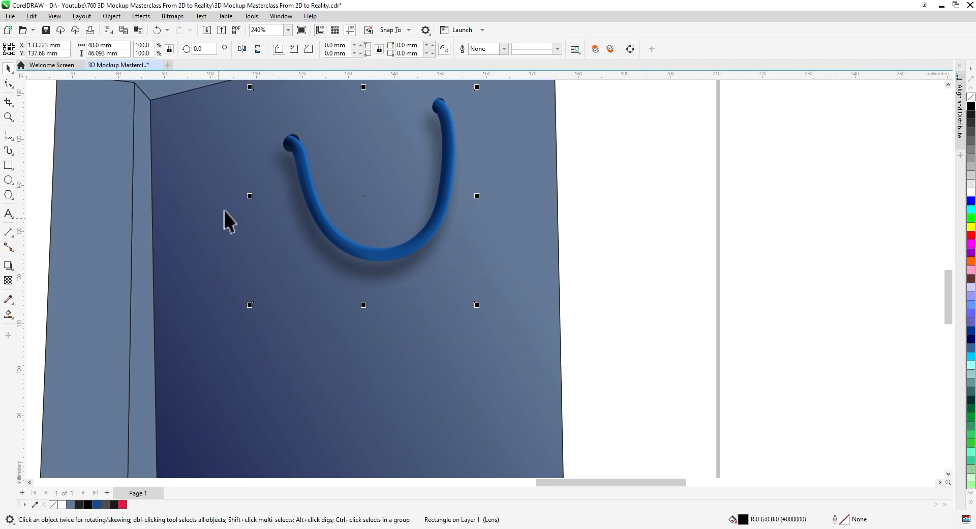
{"action": "left_click", "coordinate": [172, 15]}
{"action": "left_click", "coordinate": [183, 30]}
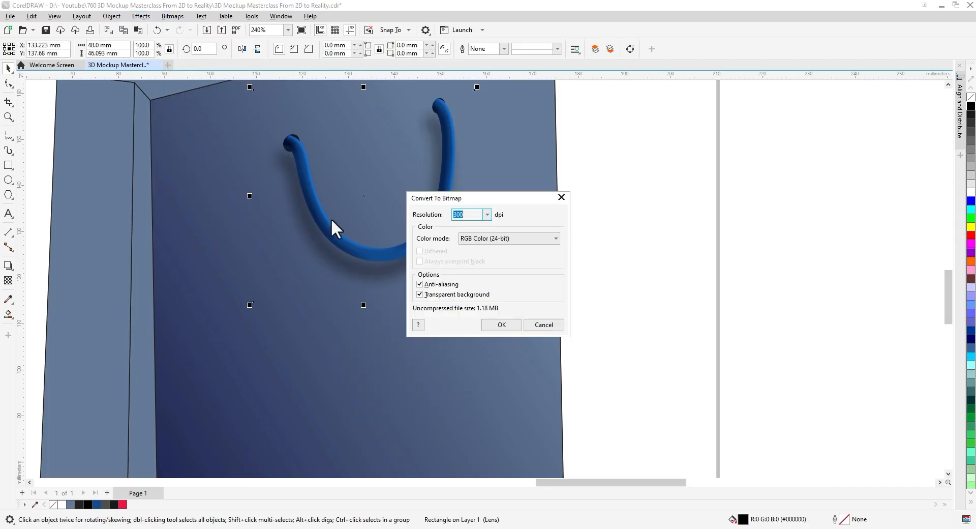
{"action": "left_click", "coordinate": [509, 326]}
Step: Reshape the shadow bitmap with an envelope, pulling its upper nodes and left side up and inward to meet the handle holes
{"action": "scroll", "coordinate": [347, 211], "scroll_direction": "up", "scroll_amount": 2}
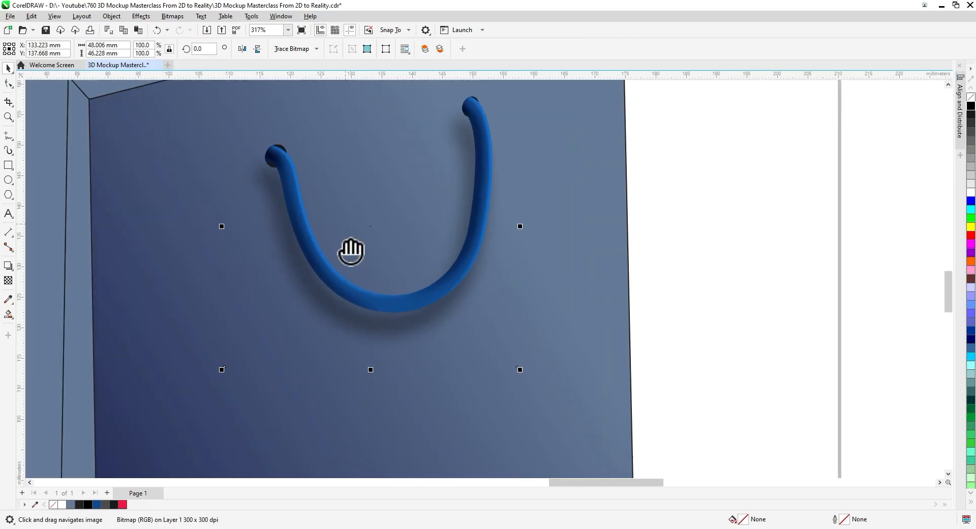
{"action": "left_click", "coordinate": [10, 315]}
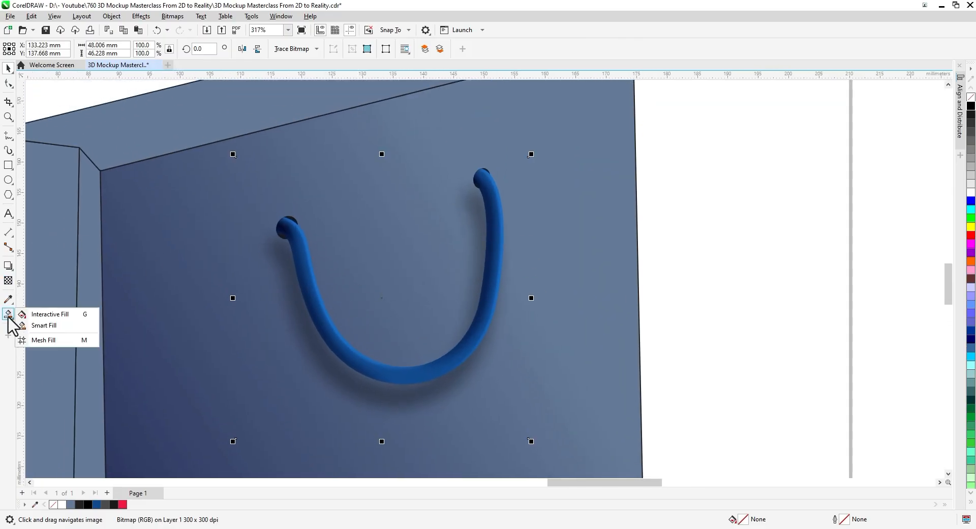
{"action": "left_click", "coordinate": [8, 266]}
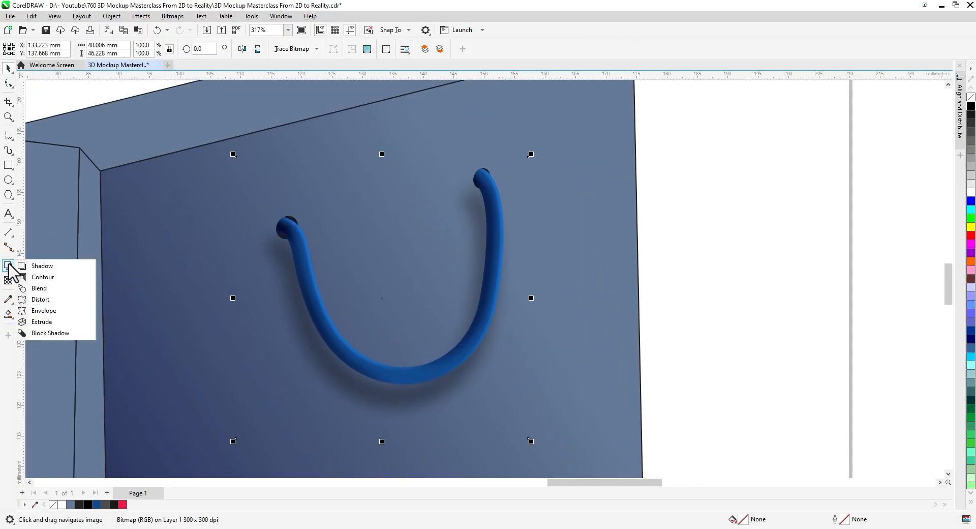
{"action": "left_click", "coordinate": [44, 311]}
{"action": "left_click_drag", "start_coordinate": [237, 158], "coordinate": [251, 148]}
{"action": "left_click_drag", "start_coordinate": [236, 296], "coordinate": [246, 272]}
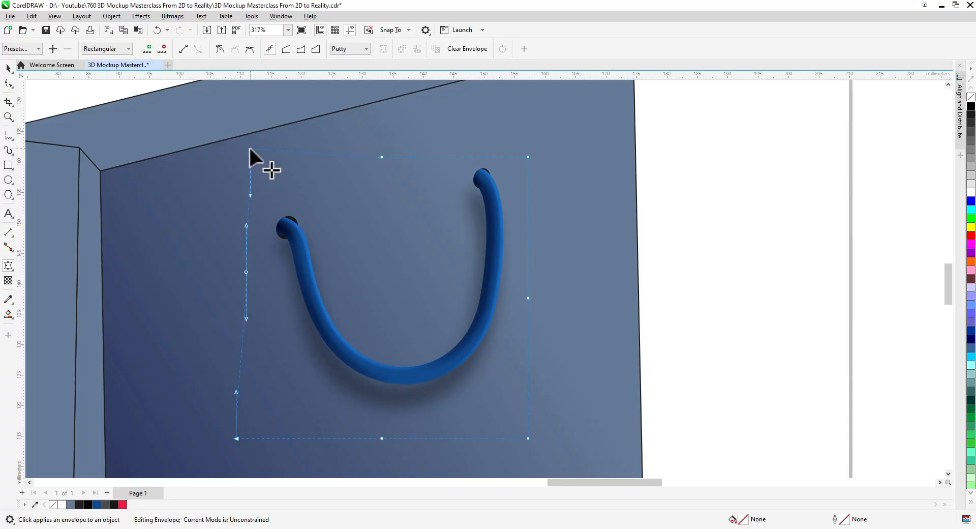
{"action": "left_click_drag", "start_coordinate": [250, 149], "coordinate": [251, 136]}
{"action": "left_click_drag", "start_coordinate": [529, 156], "coordinate": [534, 135]}
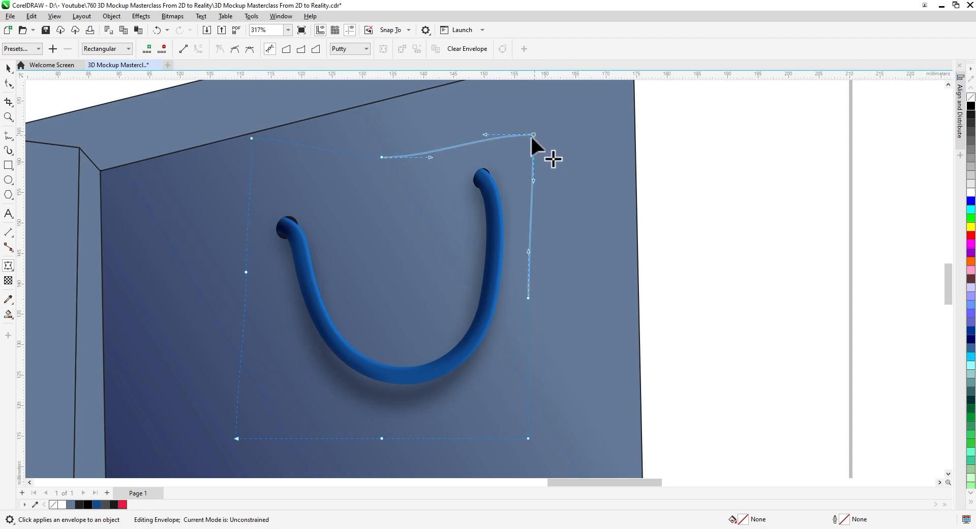
{"action": "key", "text": "space"}
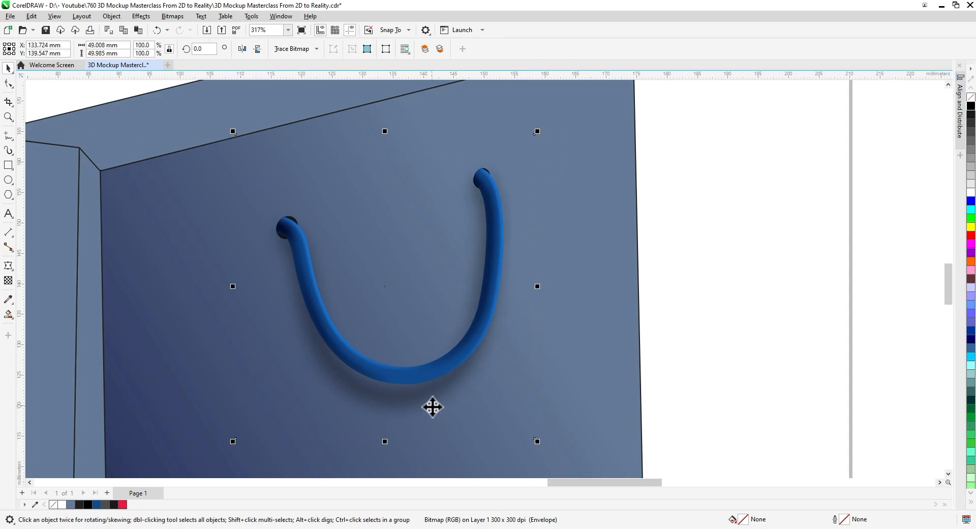
Step: PowerClip the reshaped handle shadow inside the bag's front panel
{"action": "right_click", "coordinate": [432, 405]}
{"action": "left_click", "coordinate": [493, 251]}
{"action": "left_click", "coordinate": [606, 261]}
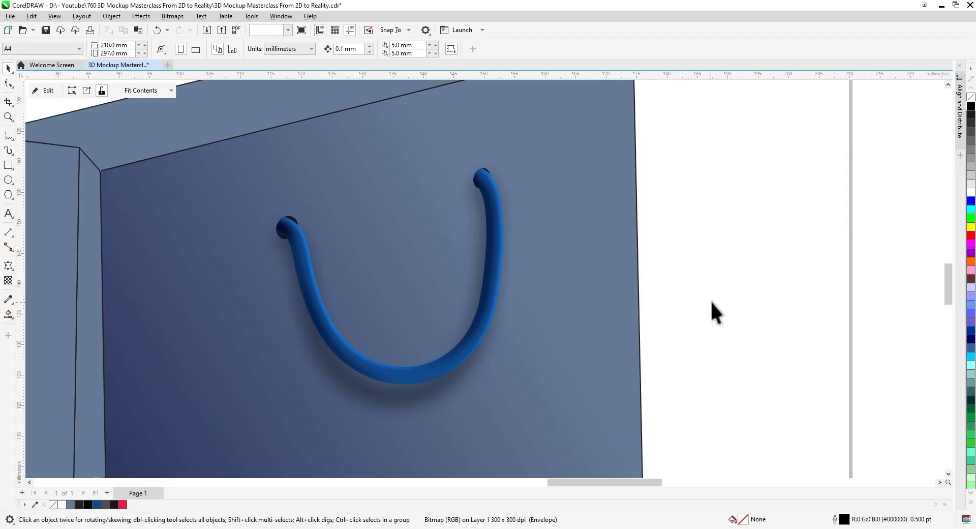
{"action": "scroll", "coordinate": [586, 283], "scroll_direction": "down", "scroll_amount": 3}
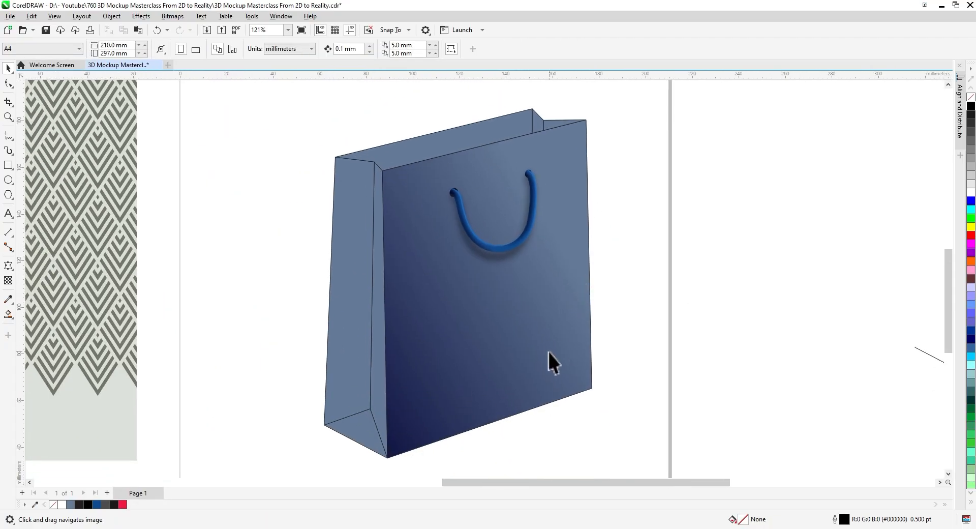
Step: Paste another copy of the front panel in place on top of the bag and fill it white
{"action": "left_click", "coordinate": [349, 275]}
{"action": "left_click", "coordinate": [137, 30]}
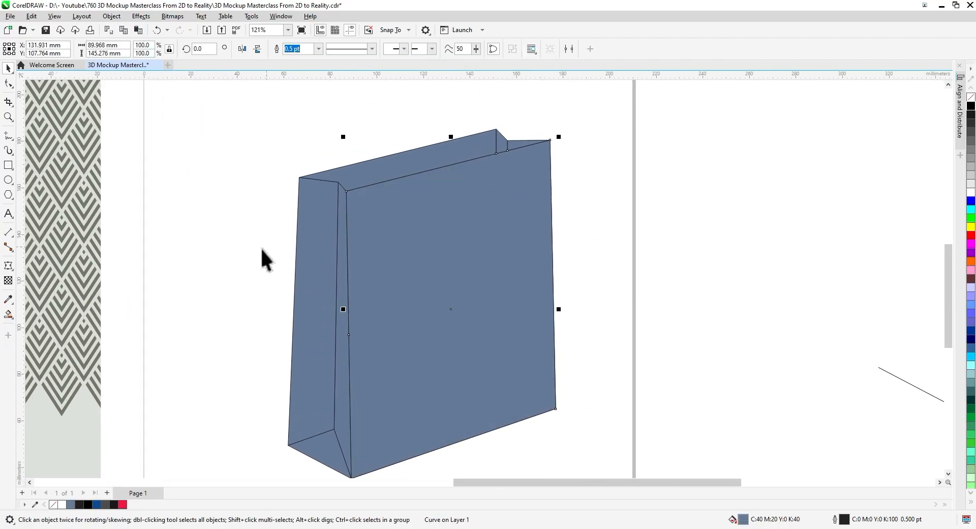
{"action": "left_click", "coordinate": [971, 192]}
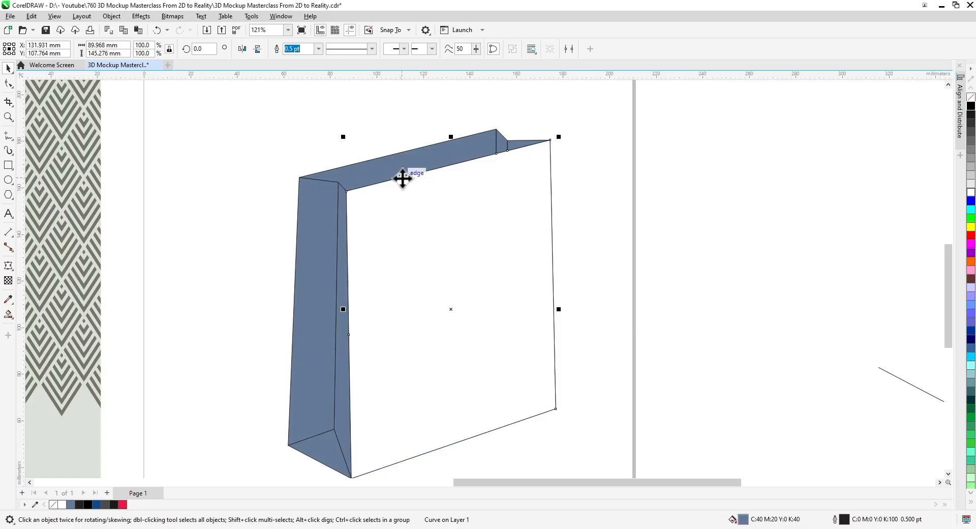
Step: Apply transparency to the white shape over the bag's front panel with its merge mode set to Overlay
{"action": "left_click", "coordinate": [9, 280]}
{"action": "left_click", "coordinate": [142, 50]}
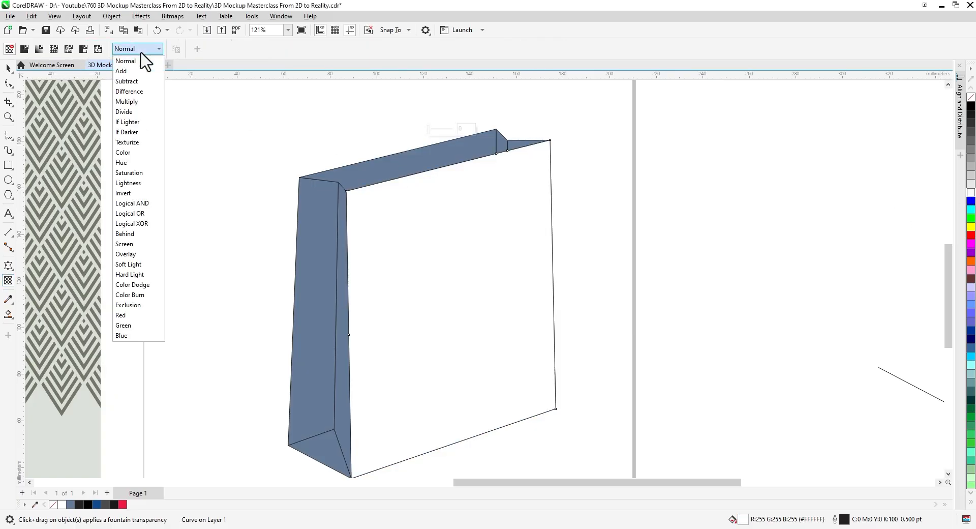
{"action": "left_click", "coordinate": [142, 249]}
{"action": "scroll", "coordinate": [326, 267], "scroll_direction": "down", "scroll_amount": 1}
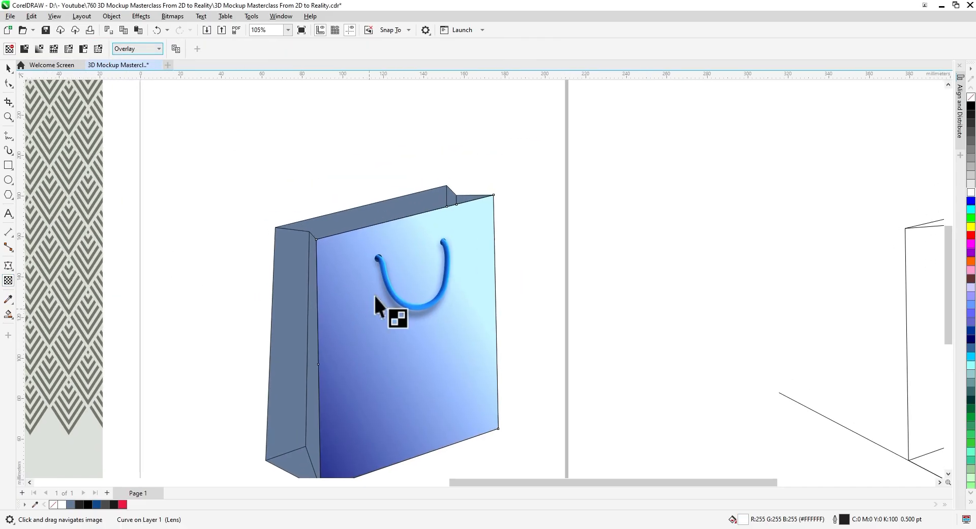
Step: Fade the white overlay with a linear fountain transparency running from above the bag's top edge down to just below the handle, adjusting its angle
{"action": "left_click_drag", "start_coordinate": [402, 132], "coordinate": [395, 320]}
{"action": "left_click_drag", "start_coordinate": [589, 140], "coordinate": [594, 100]}
{"action": "left_click_drag", "start_coordinate": [397, 227], "coordinate": [396, 200]}
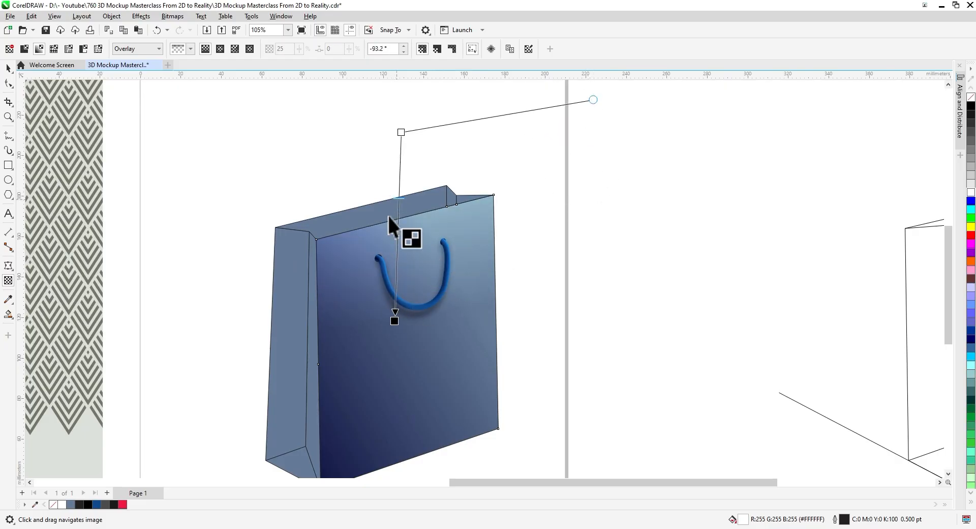
{"action": "mouse_move", "coordinate": [395, 320]}
{"action": "left_mouse_down"}
{"action": "mouse_move", "coordinate": [390, 333]}
{"action": "mouse_move", "coordinate": [381, 326]}
{"action": "left_mouse_up"}
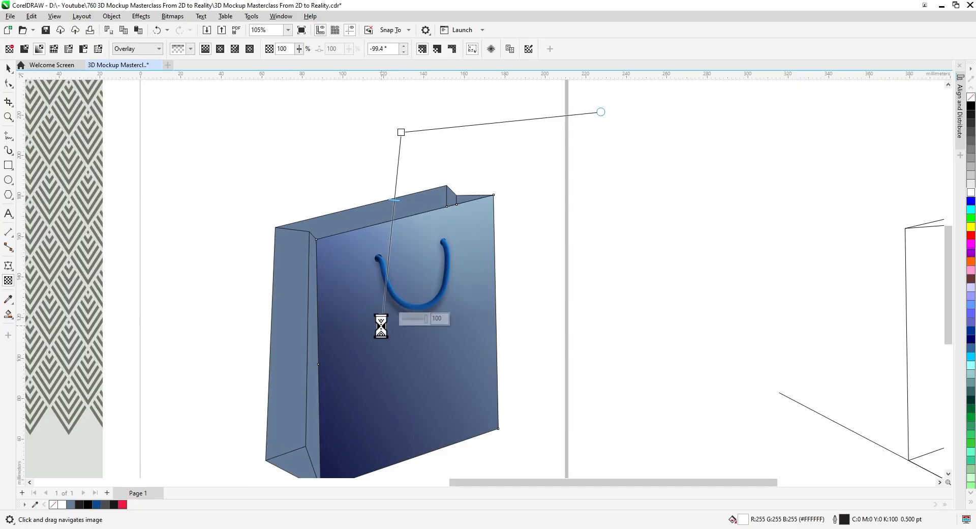
{"action": "left_click_drag", "start_coordinate": [600, 112], "coordinate": [593, 153]}
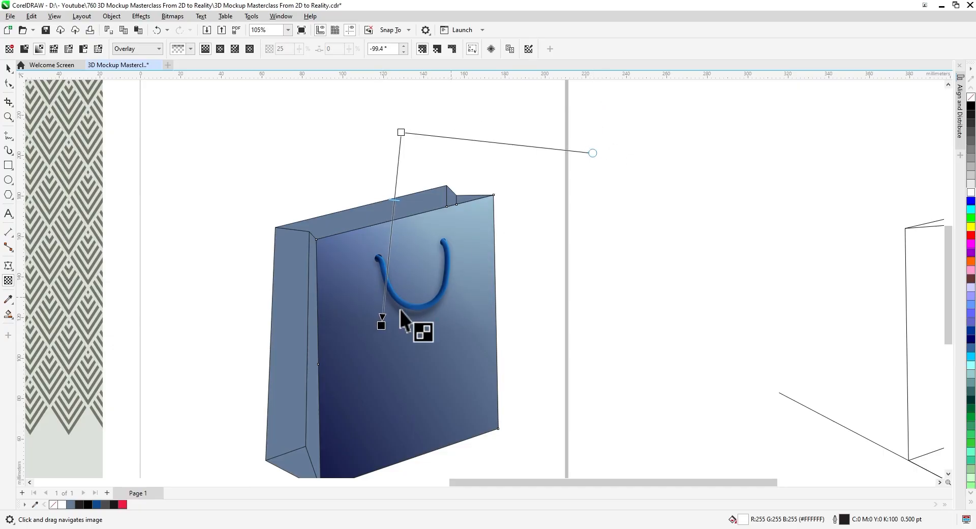
{"action": "left_click_drag", "start_coordinate": [381, 326], "coordinate": [382, 330]}
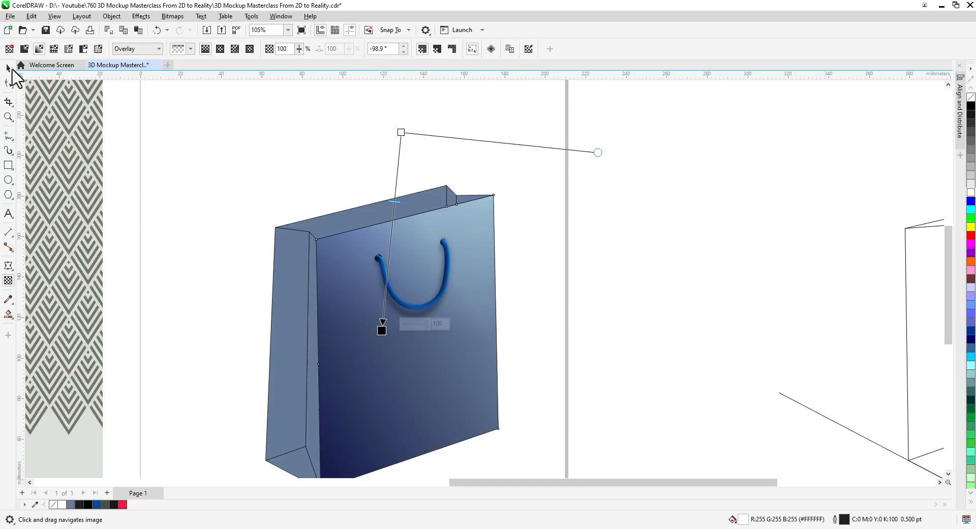
Step: Send the faded white overlay to the back of the page
{"action": "left_click", "coordinate": [9, 68]}
{"action": "right_click", "coordinate": [416, 365]}
{"action": "mouse_move", "coordinate": [477, 150]}
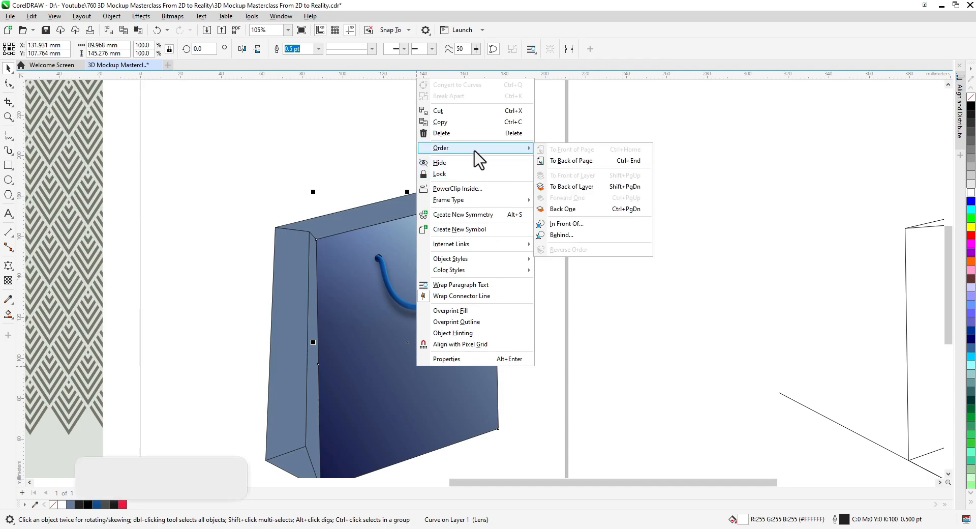
{"action": "left_click", "coordinate": [571, 161]}
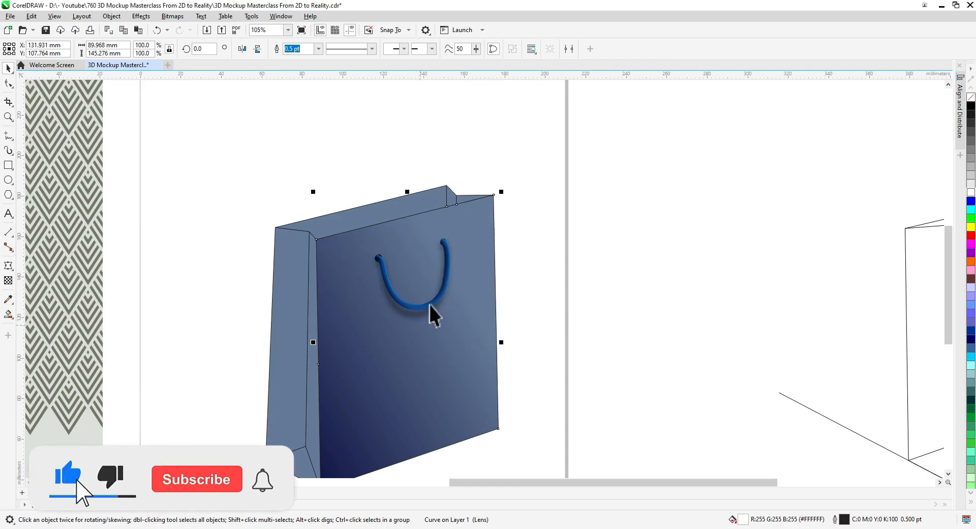
Step: PowerClip the white overlay inside the bag's gradient front panel
{"action": "scroll", "coordinate": [430, 345], "scroll_direction": "up", "scroll_amount": 3}
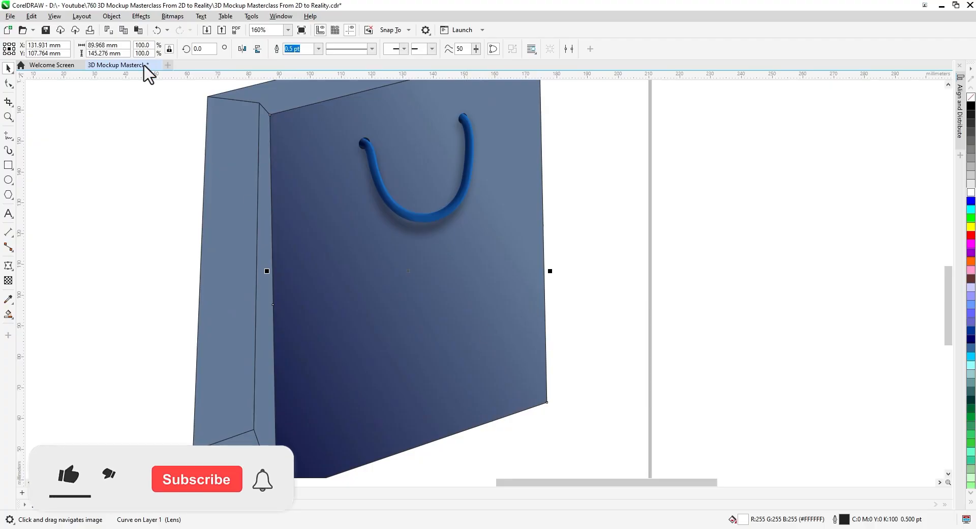
{"action": "left_click", "coordinate": [111, 16]}
{"action": "mouse_move", "coordinate": [152, 55]}
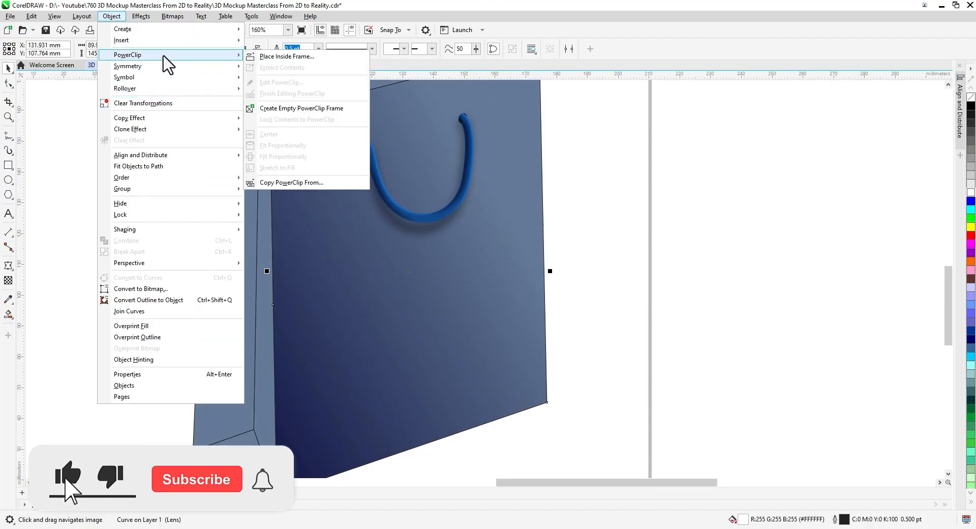
{"action": "left_click", "coordinate": [292, 56]}
{"action": "left_click", "coordinate": [314, 279]}
{"action": "left_click", "coordinate": [619, 296]}
{"action": "scroll", "coordinate": [494, 311], "scroll_direction": "down", "scroll_amount": 3}
{"action": "left_click_drag", "start_coordinate": [510, 319], "coordinate": [502, 335]}
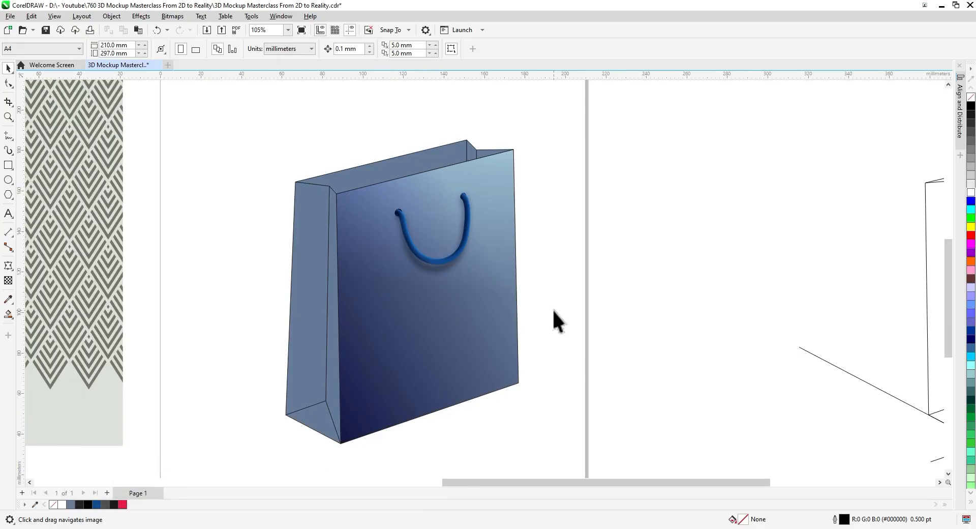
Step: Remove the black outline from the bag's front panel
{"action": "scroll", "coordinate": [554, 310], "scroll_direction": "up", "scroll_amount": 1}
{"action": "scroll", "coordinate": [554, 320], "scroll_direction": "up", "scroll_amount": 1}
{"action": "left_click", "coordinate": [508, 319]}
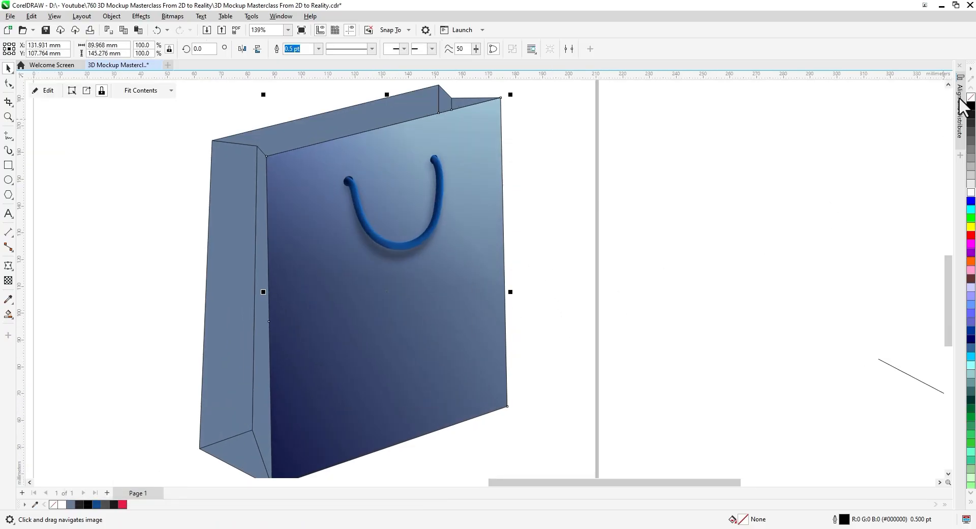
{"action": "left_click", "coordinate": [564, 256]}
Step: Draw a two-point line about 115 mm tall along the front panel's right edge and give it a white 2 pt outline
{"action": "scroll", "coordinate": [510, 205], "scroll_direction": "up", "scroll_amount": 2}
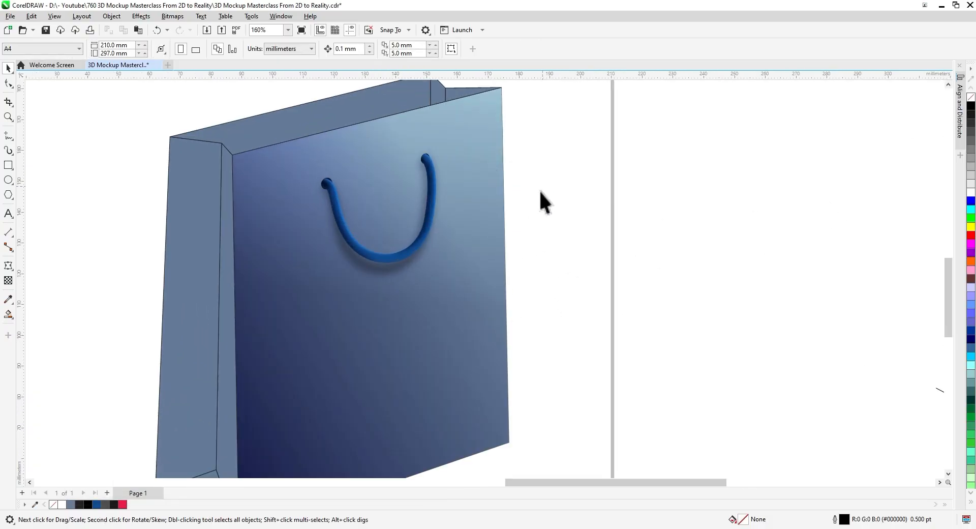
{"action": "scroll", "coordinate": [518, 201], "scroll_direction": "down", "scroll_amount": 2}
{"action": "left_click", "coordinate": [8, 135]}
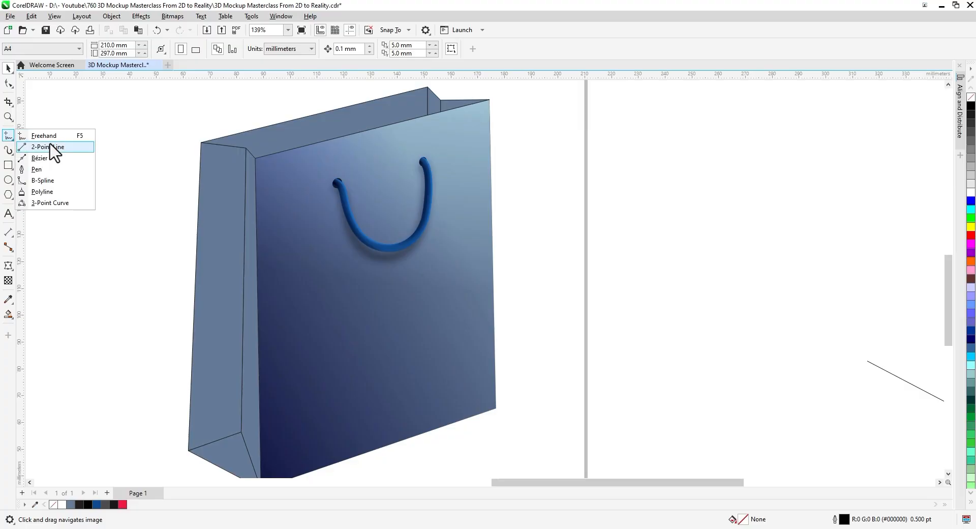
{"action": "left_click", "coordinate": [51, 148]}
{"action": "left_click_drag", "start_coordinate": [490, 100], "coordinate": [496, 410]}
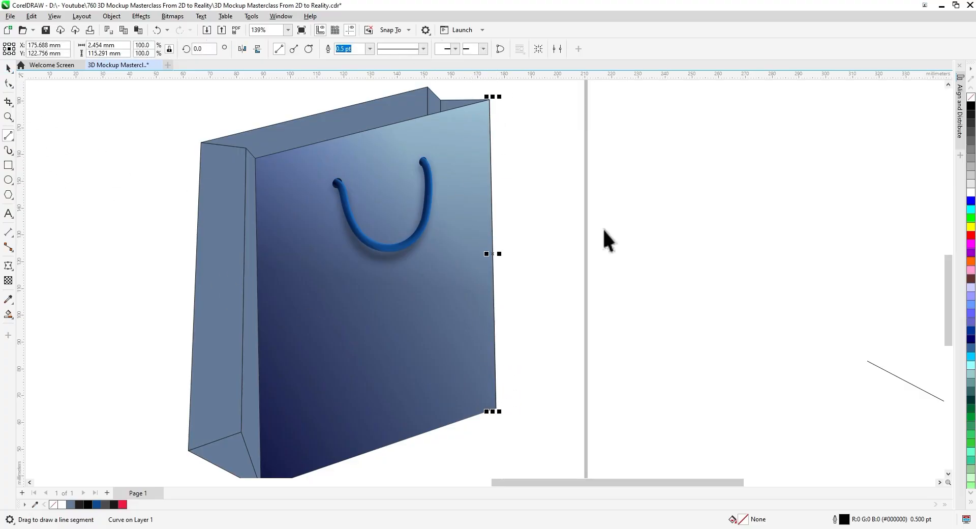
{"action": "key", "text": "space"}
{"action": "right_click", "coordinate": [971, 193]}
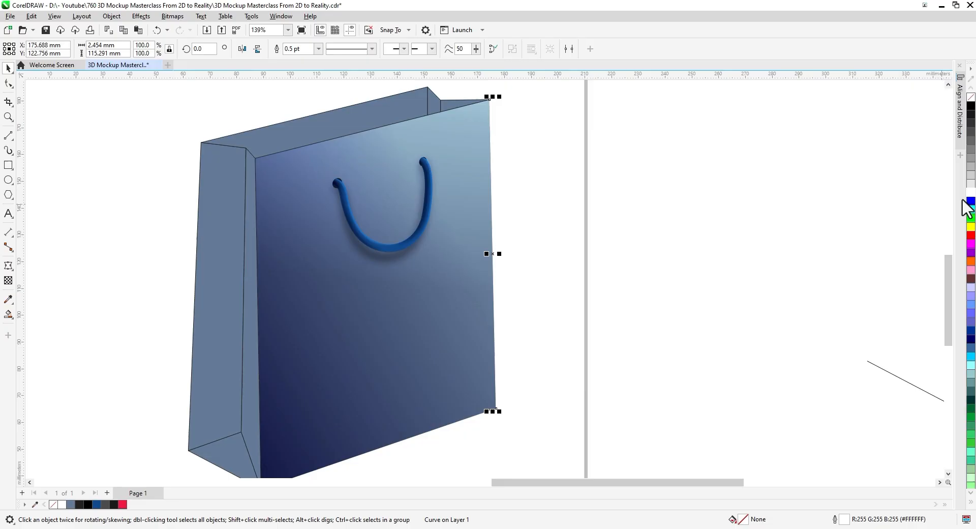
{"action": "left_click", "coordinate": [319, 48]}
{"action": "left_click", "coordinate": [314, 106]}
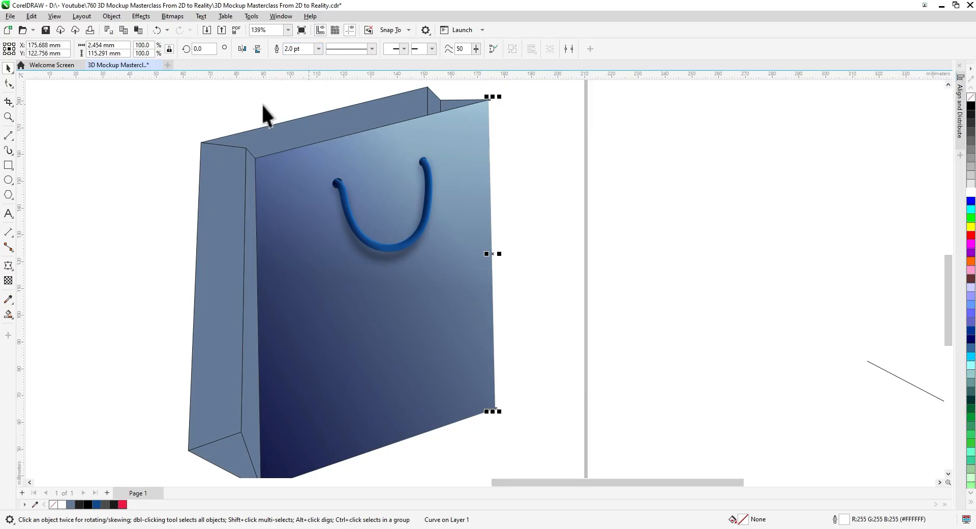
Step: Soften the white line with a Gaussian Blur and place a copy of it along the front panel's left edge
{"action": "left_click", "coordinate": [148, 16]}
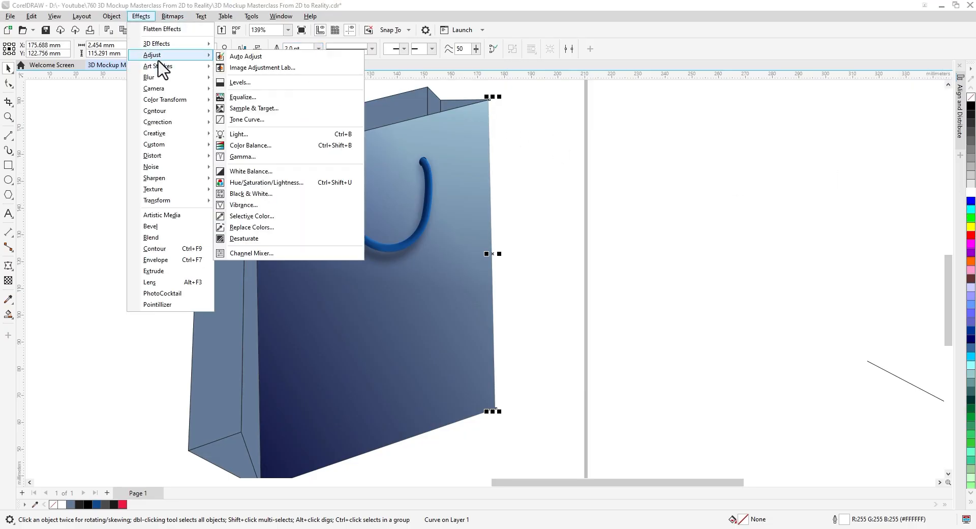
{"action": "mouse_move", "coordinate": [197, 80]}
{"action": "left_click", "coordinate": [250, 115]}
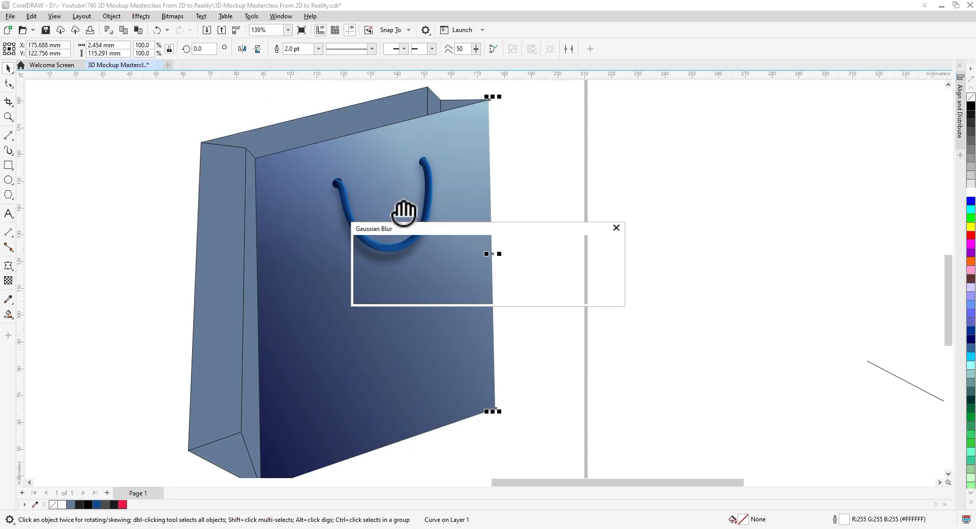
{"action": "left_click_drag", "start_coordinate": [432, 258], "coordinate": [428, 258]}
{"action": "left_click", "coordinate": [551, 291]}
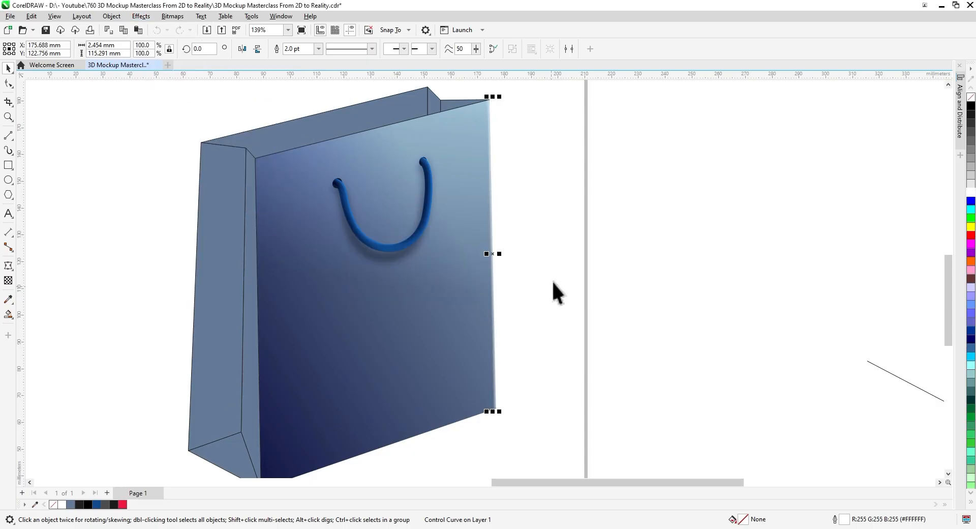
{"action": "left_click_drag", "start_coordinate": [491, 103], "coordinate": [257, 162]}
{"action": "left_click", "coordinate": [274, 179]}
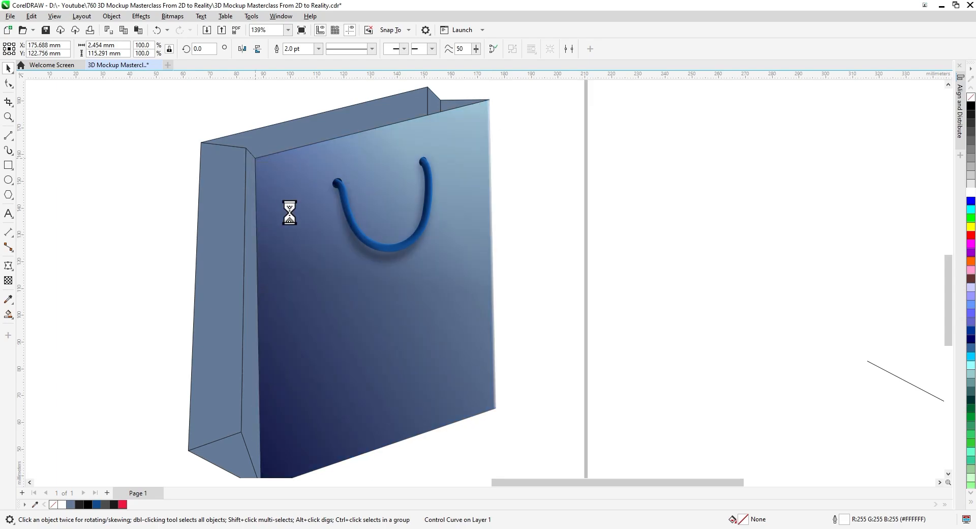
Step: PowerClip the blurred line on the right edge inside the front panel
{"action": "left_click", "coordinate": [490, 215]}
{"action": "right_click", "coordinate": [492, 222]}
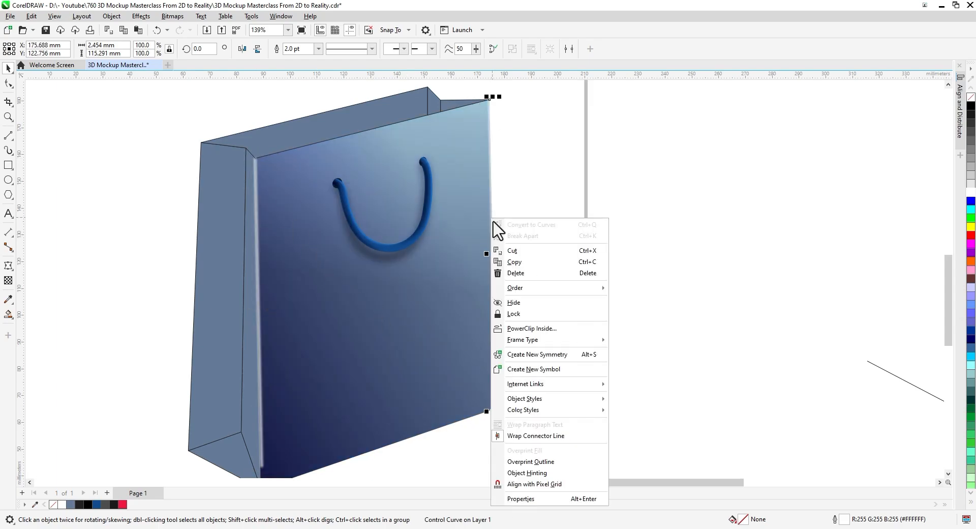
{"action": "left_click", "coordinate": [545, 328]}
{"action": "left_click", "coordinate": [395, 318]}
{"action": "left_click", "coordinate": [534, 342]}
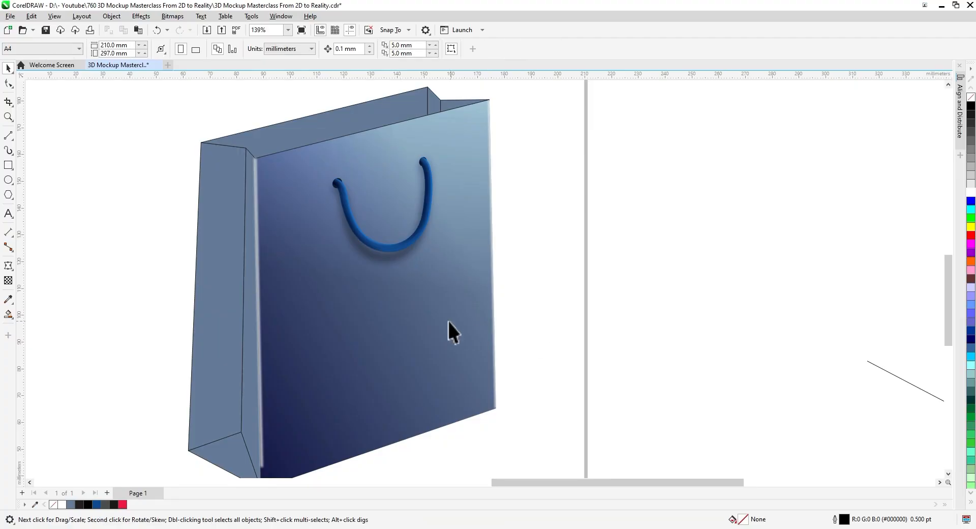
Step: Reshape the left-edge highlight line so its end nodes meet the upper and lower corners of the front panel
{"action": "left_click_drag", "start_coordinate": [334, 340], "coordinate": [341, 363]}
{"action": "left_click", "coordinate": [327, 358]}
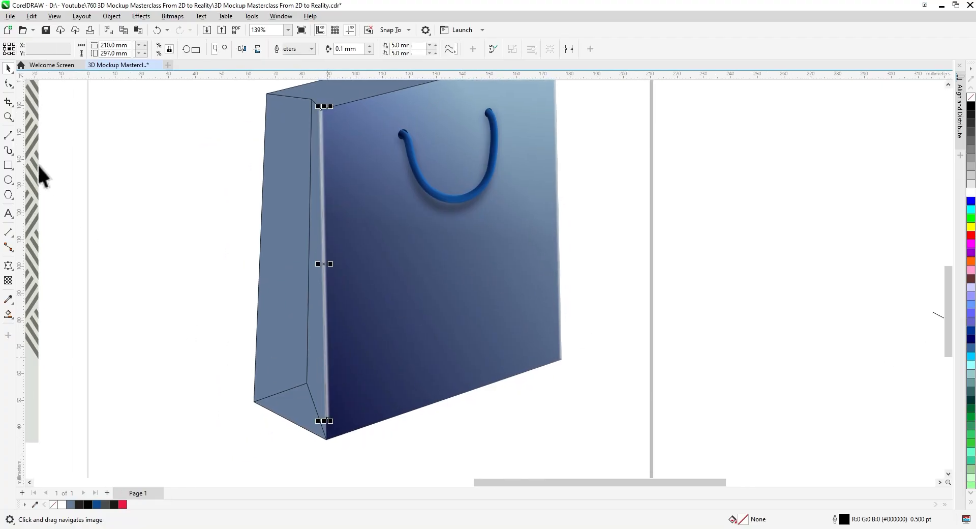
{"action": "left_click", "coordinate": [8, 84]}
{"action": "left_click_drag", "start_coordinate": [379, 306], "coordinate": [311, 391]}
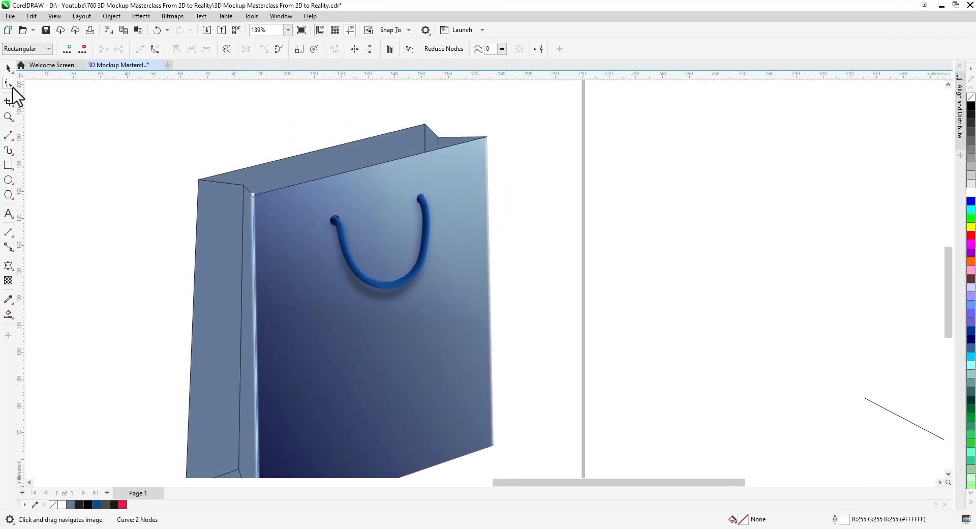
{"action": "left_click", "coordinate": [8, 68]}
{"action": "left_click_drag", "start_coordinate": [132, 307], "coordinate": [147, 228]}
Step: Set the left highlight line's width to 1 pt and its Gaussian Blur radius to 2.2 pixels
{"action": "left_click", "coordinate": [319, 49]}
{"action": "left_click", "coordinate": [305, 91]}
{"action": "scroll", "coordinate": [293, 310], "scroll_direction": "up", "scroll_amount": 4}
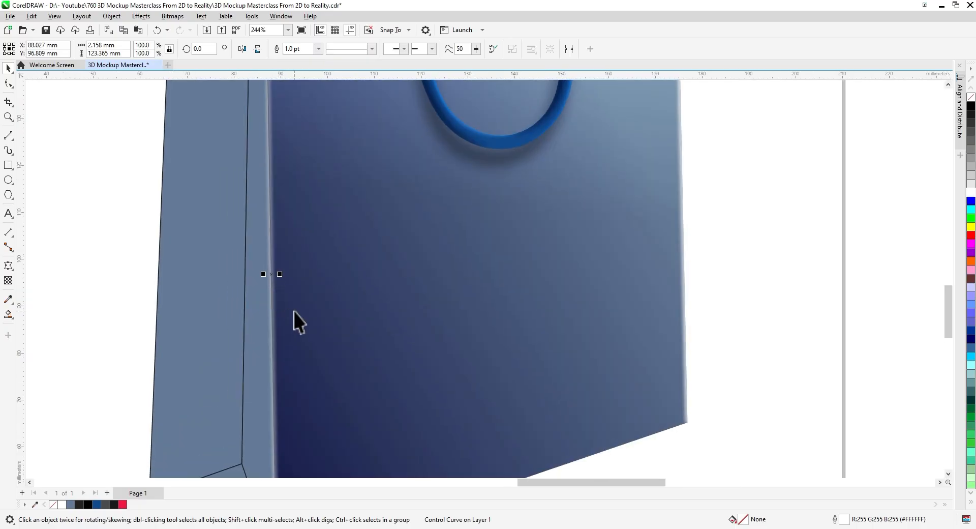
{"action": "left_click", "coordinate": [141, 15]}
{"action": "mouse_move", "coordinate": [152, 77]}
{"action": "left_click", "coordinate": [263, 116]}
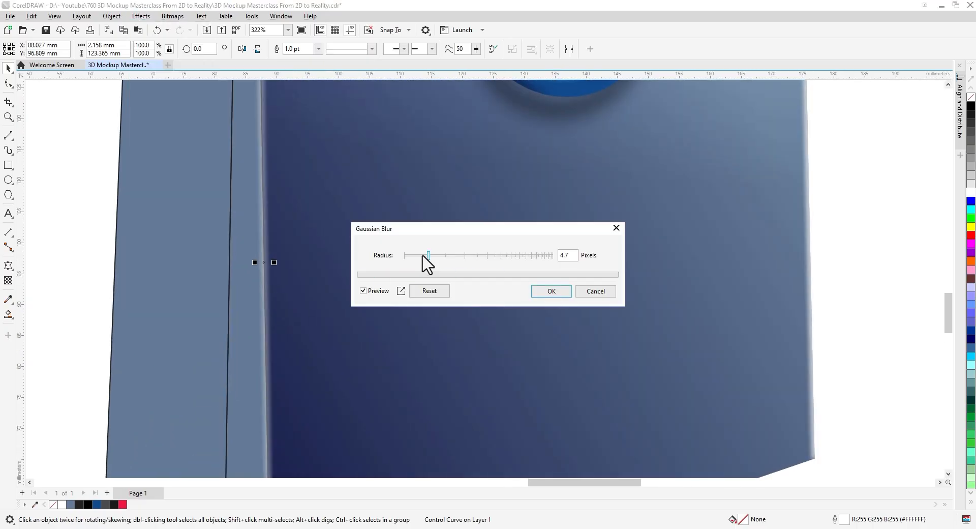
{"action": "left_click_drag", "start_coordinate": [426, 263], "coordinate": [421, 260]}
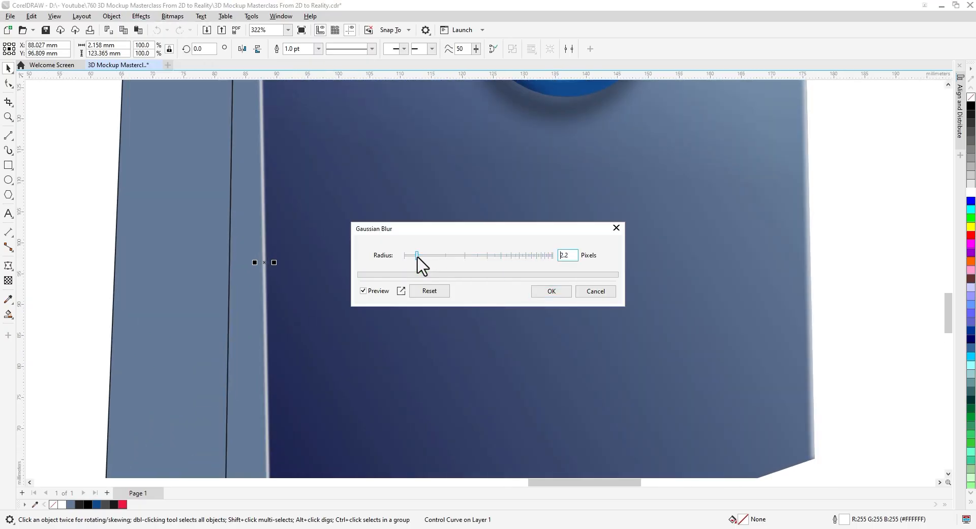
{"action": "left_click", "coordinate": [551, 291]}
Step: Make the left highlight line partly see-through with a uniform transparency
{"action": "key", "text": "t"}
{"action": "scroll", "coordinate": [269, 356], "scroll_direction": "down", "scroll_amount": 1}
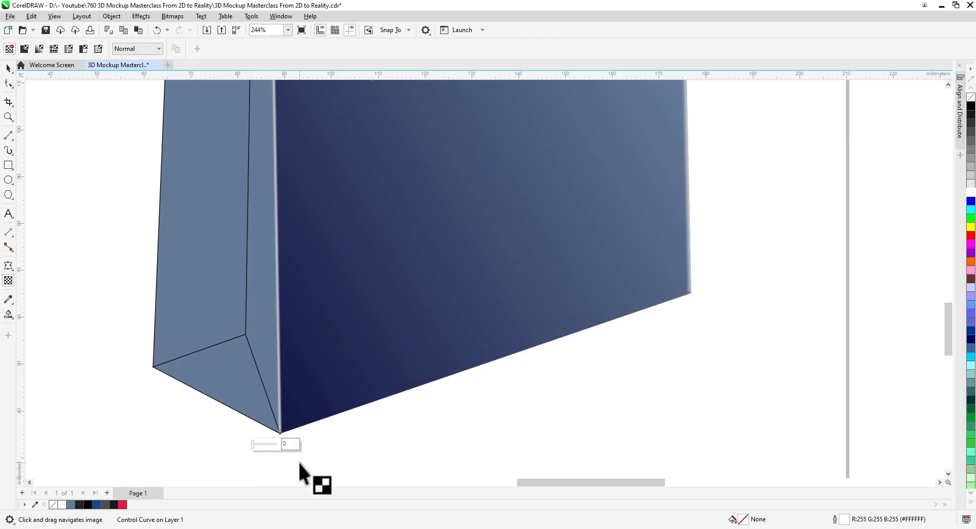
{"action": "left_click_drag", "start_coordinate": [253, 444], "coordinate": [266, 450]}
{"action": "key", "text": "space"}
Step: PowerClip the left highlight line inside the front panel
{"action": "right_click", "coordinate": [281, 391]}
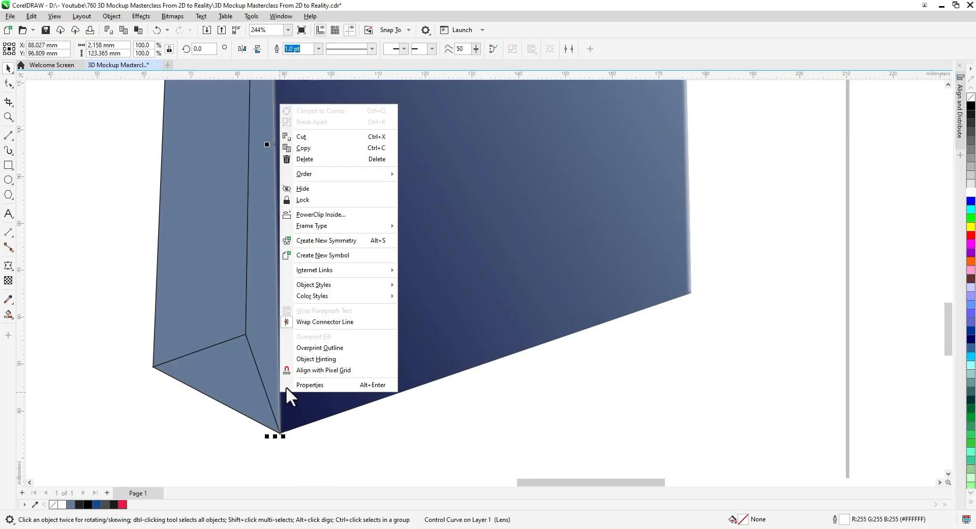
{"action": "left_click", "coordinate": [328, 216]}
{"action": "left_click", "coordinate": [393, 266]}
{"action": "left_click", "coordinate": [592, 371]}
{"action": "scroll", "coordinate": [592, 369], "scroll_direction": "down", "scroll_amount": 2}
{"action": "left_click_drag", "start_coordinate": [675, 238], "coordinate": [553, 350]}
{"action": "scroll", "coordinate": [585, 328], "scroll_direction": "down", "scroll_amount": 3}
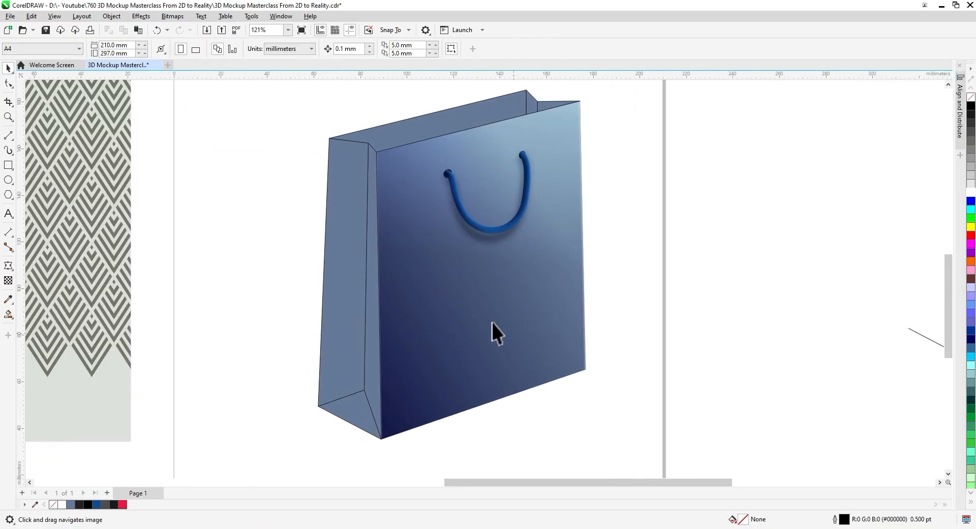
Step: Fill the triangular fold at the base of the bag's side with black
{"action": "left_click", "coordinate": [354, 414]}
{"action": "scroll", "coordinate": [364, 420], "scroll_direction": "up", "scroll_amount": 3}
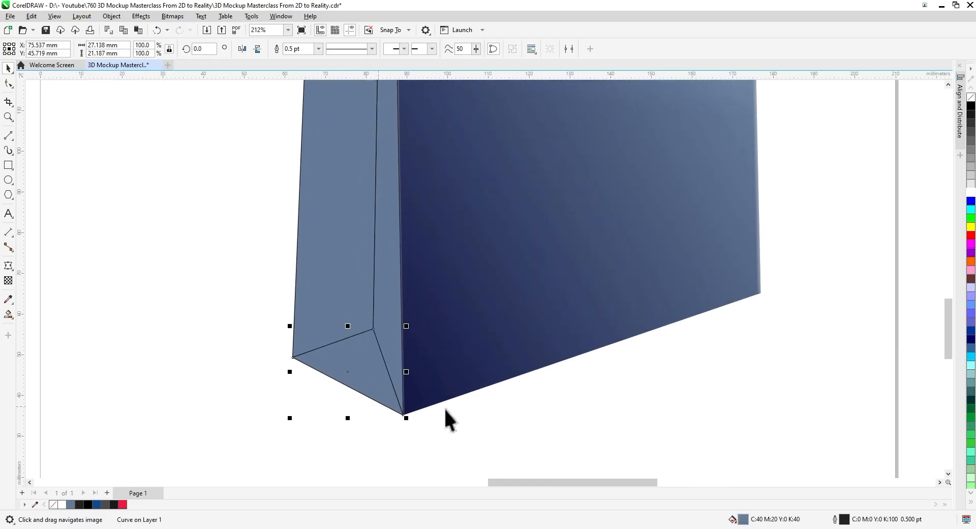
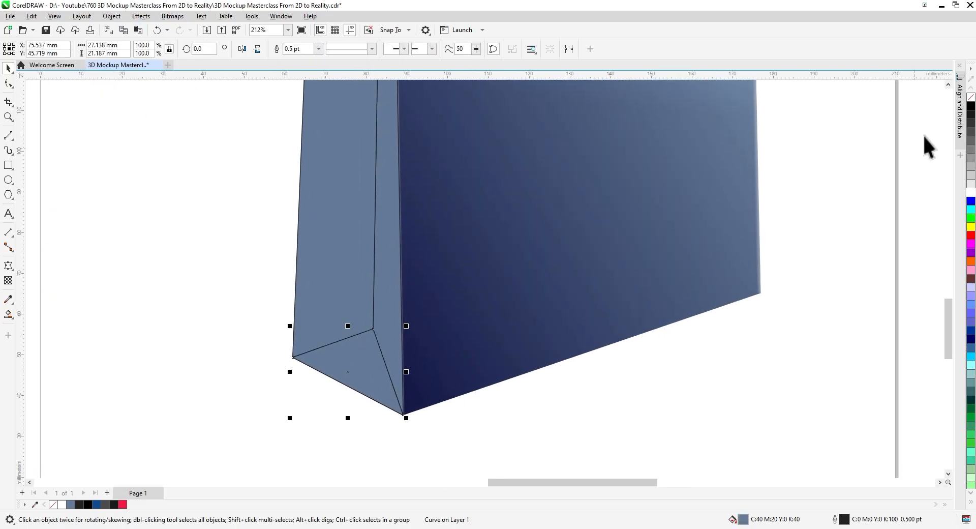
{"action": "left_click", "coordinate": [971, 106]}
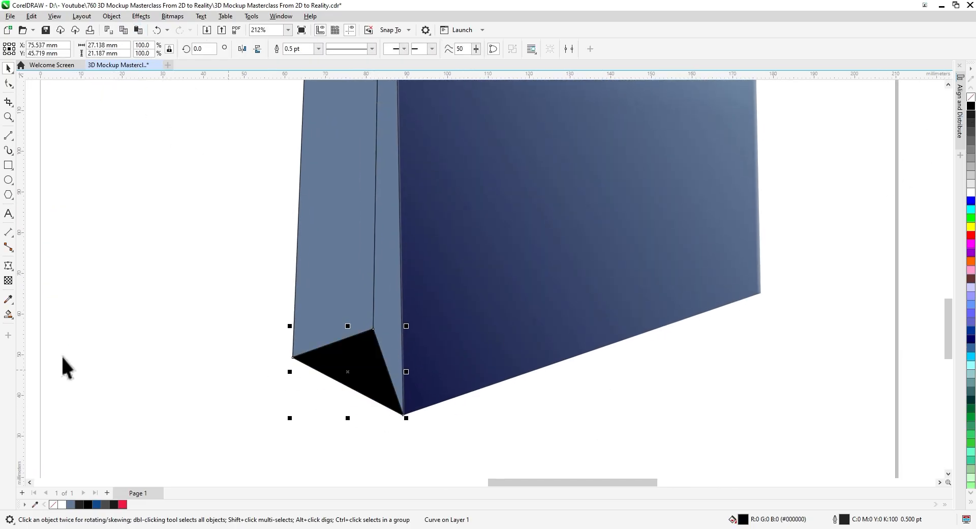
Step: Set the black triangular base fold to Overlay mode and give it a fountain transparency fading upward from its lower edge
{"action": "left_click", "coordinate": [8, 280]}
{"action": "left_click", "coordinate": [135, 50]}
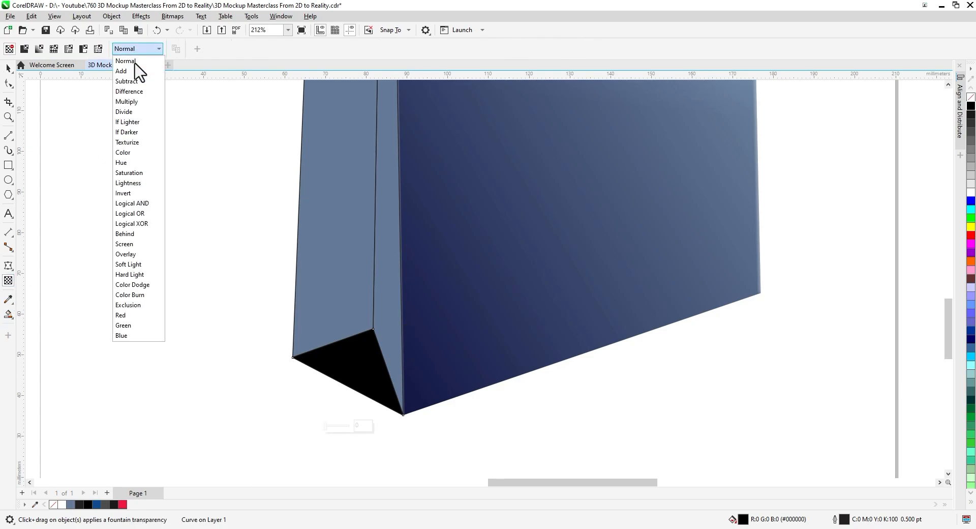
{"action": "left_click", "coordinate": [144, 261]}
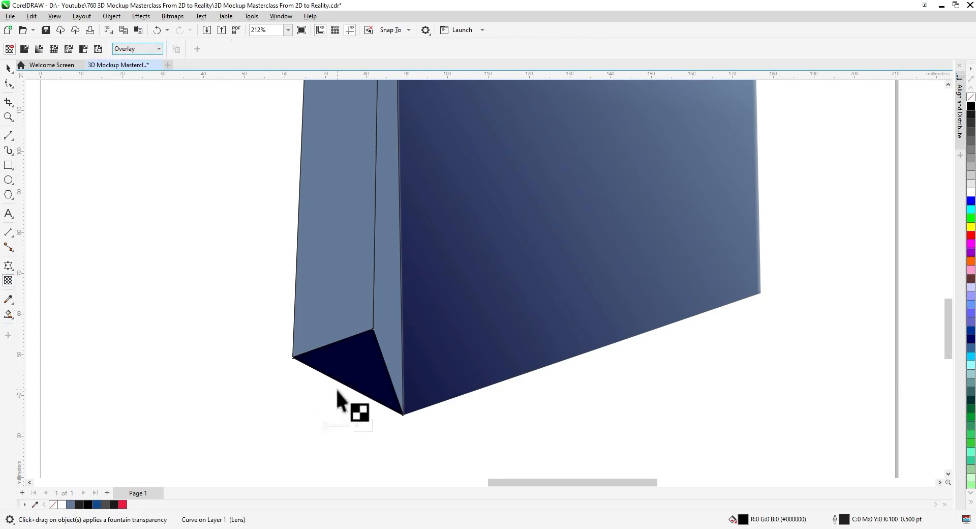
{"action": "left_click_drag", "start_coordinate": [376, 317], "coordinate": [403, 270]}
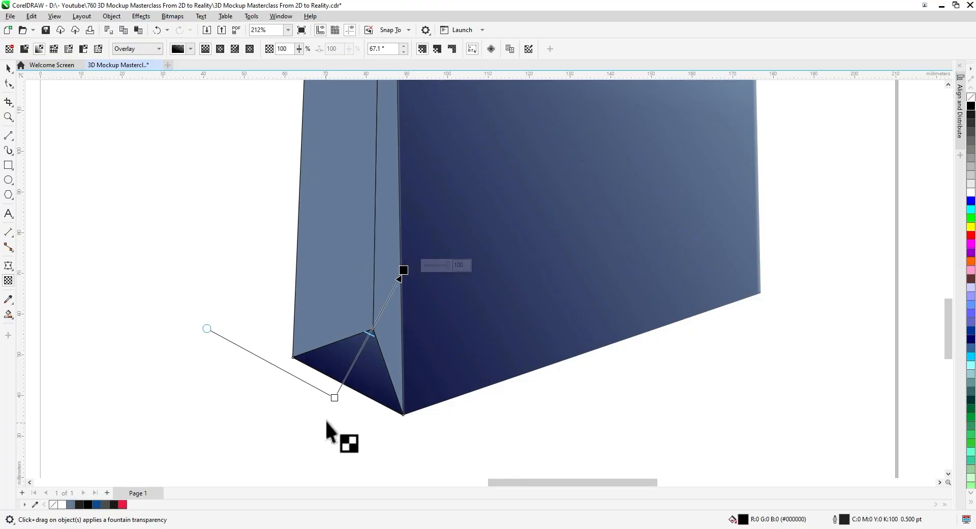
{"action": "left_click_drag", "start_coordinate": [338, 397], "coordinate": [339, 405]}
{"action": "left_click", "coordinate": [8, 68]}
Step: Send the triangular shading to the back of the layer and PowerClip it inside the matching base fold shape
{"action": "right_click", "coordinate": [371, 376]}
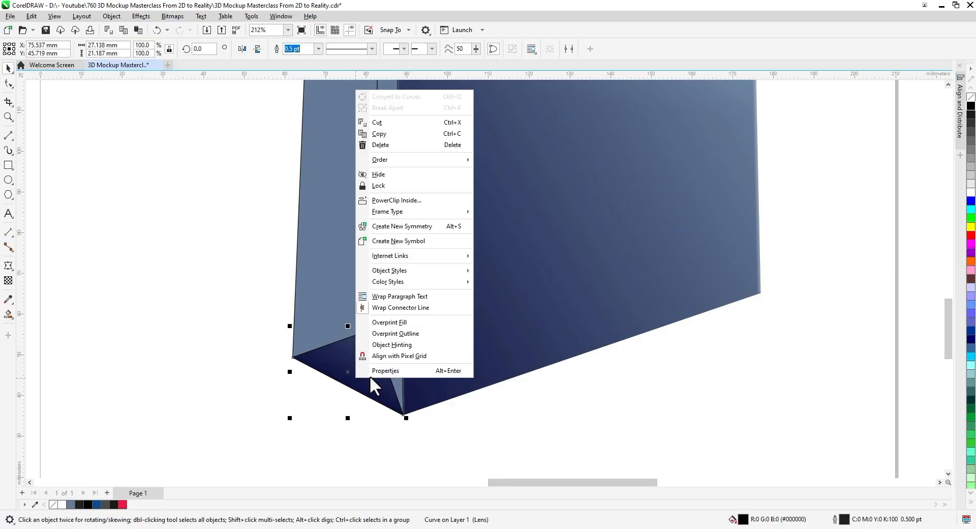
{"action": "mouse_move", "coordinate": [407, 161]}
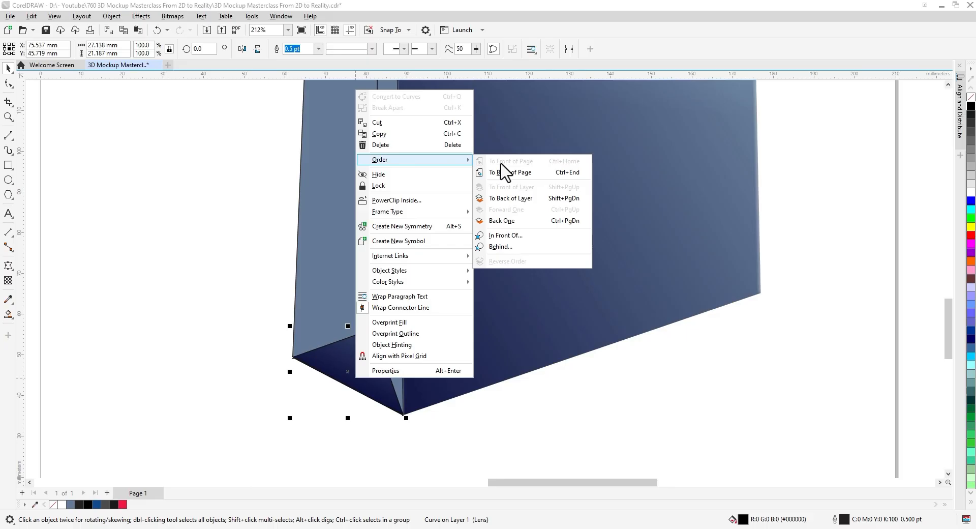
{"action": "left_click", "coordinate": [524, 199]}
{"action": "right_click", "coordinate": [348, 372]}
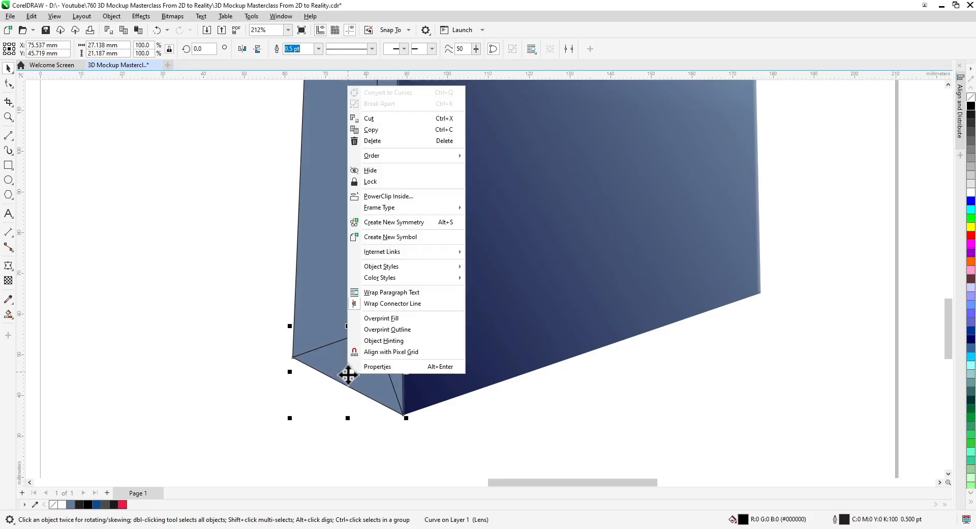
{"action": "left_click", "coordinate": [403, 196]}
{"action": "left_click", "coordinate": [353, 371]}
Step: Fill the narrow side strip beside the front panel with black and set its transparency merge mode to Overlay
{"action": "scroll", "coordinate": [516, 436], "scroll_direction": "down", "scroll_amount": 4}
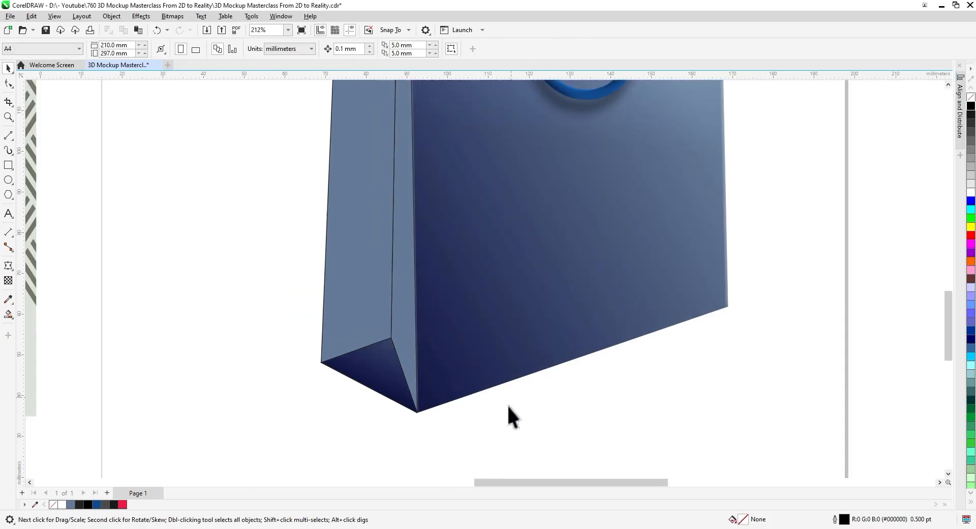
{"action": "left_click", "coordinate": [418, 431]}
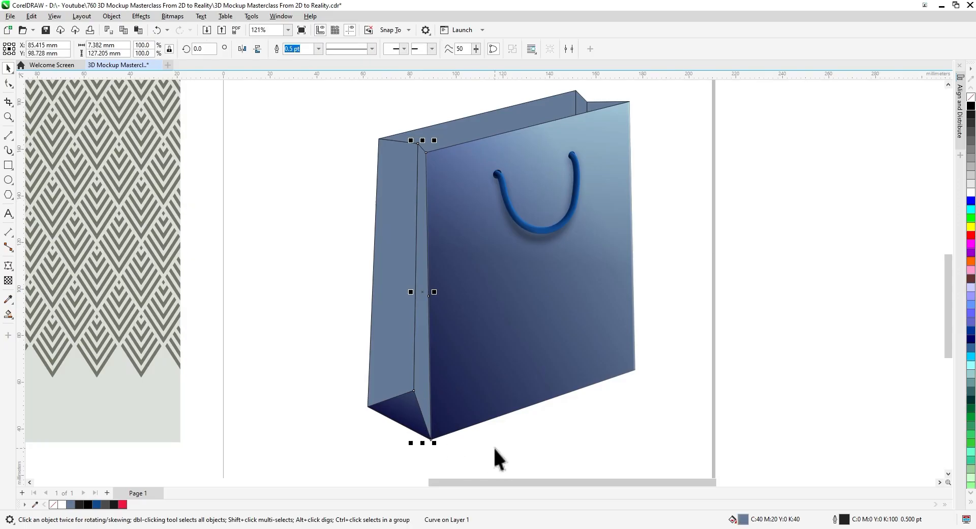
{"action": "left_click_drag", "start_coordinate": [531, 440], "coordinate": [494, 436]}
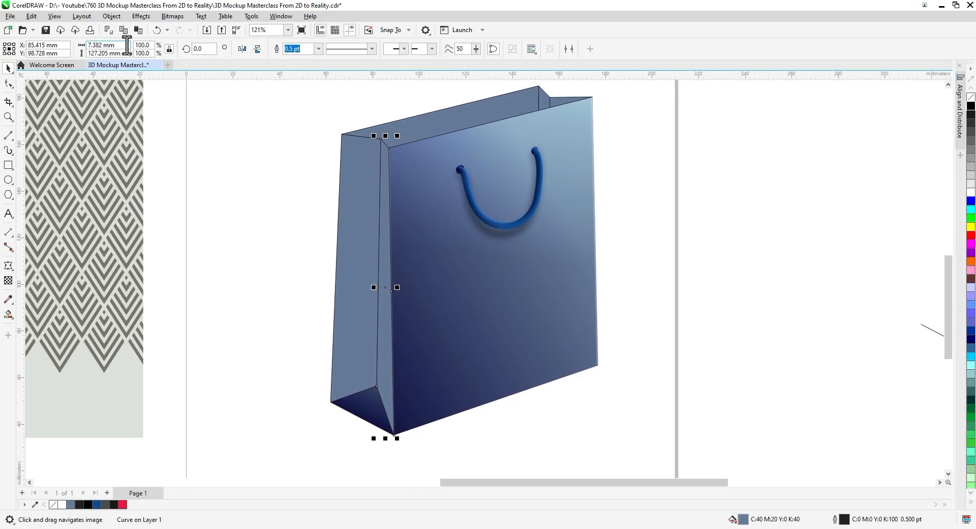
{"action": "left_click", "coordinate": [971, 106]}
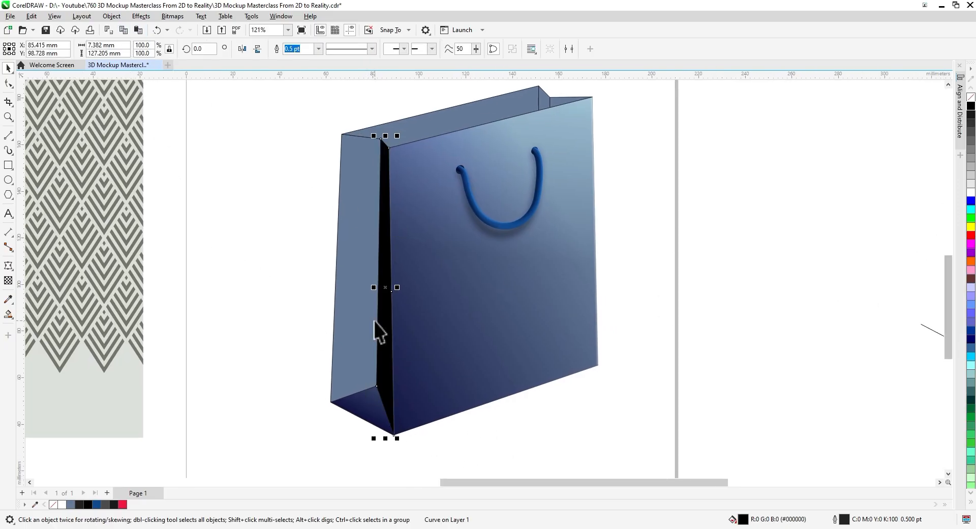
{"action": "left_click", "coordinate": [9, 280]}
{"action": "left_click", "coordinate": [134, 50]}
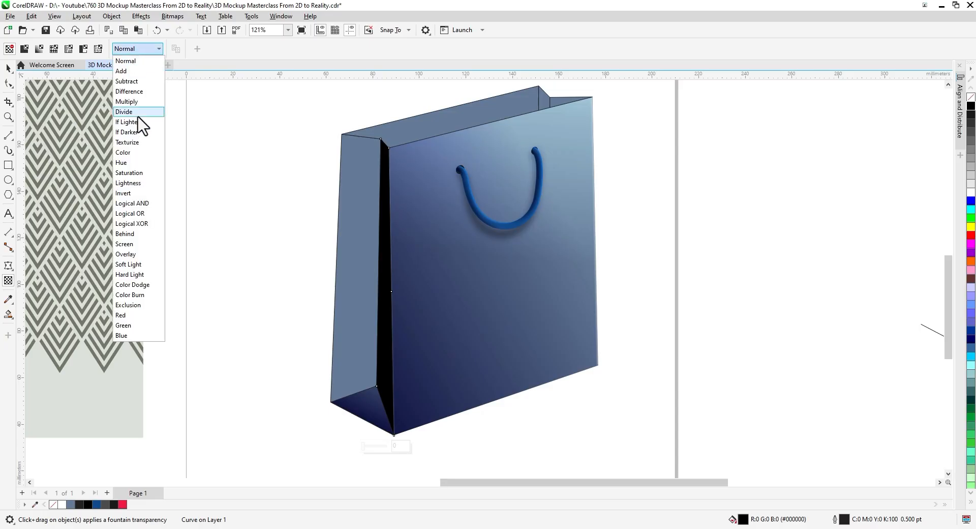
{"action": "left_click", "coordinate": [140, 255]}
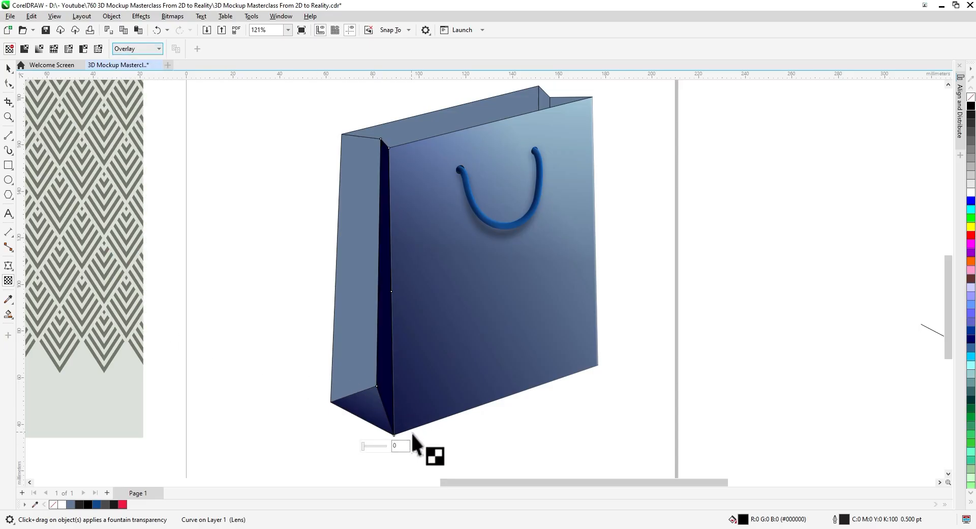
Step: Apply a fountain transparency across the narrow side strip, fading from the front panel's edge towards the side crease
{"action": "left_click_drag", "start_coordinate": [448, 420], "coordinate": [381, 355]}
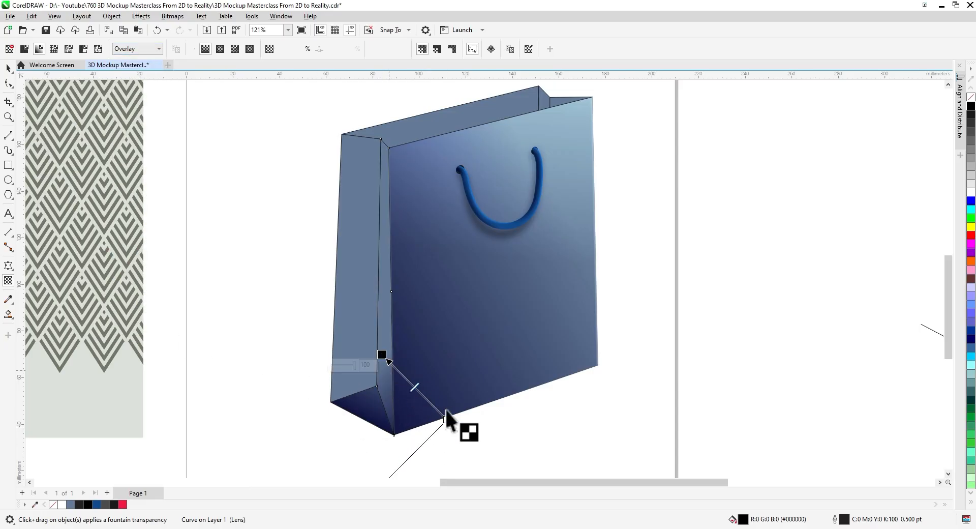
{"action": "left_click_drag", "start_coordinate": [447, 420], "coordinate": [358, 350]}
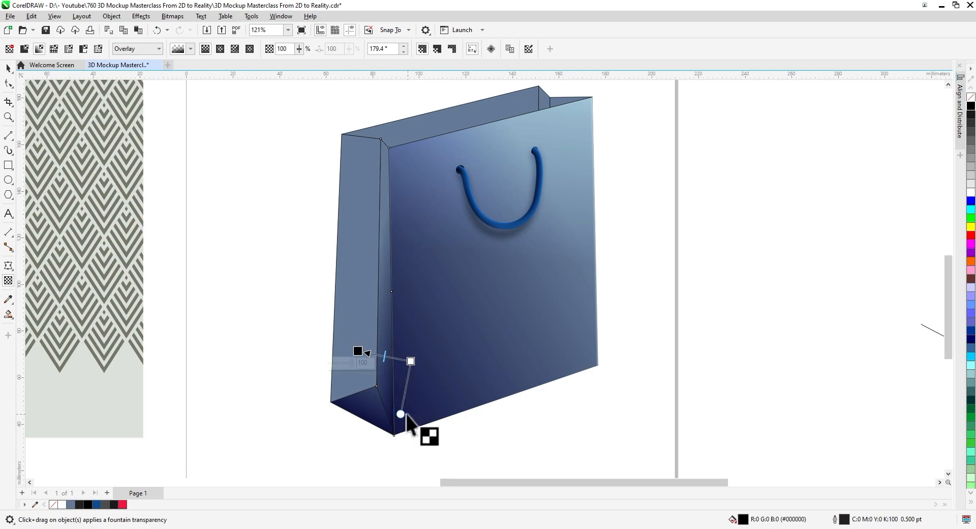
{"action": "left_click_drag", "start_coordinate": [396, 408], "coordinate": [408, 416]}
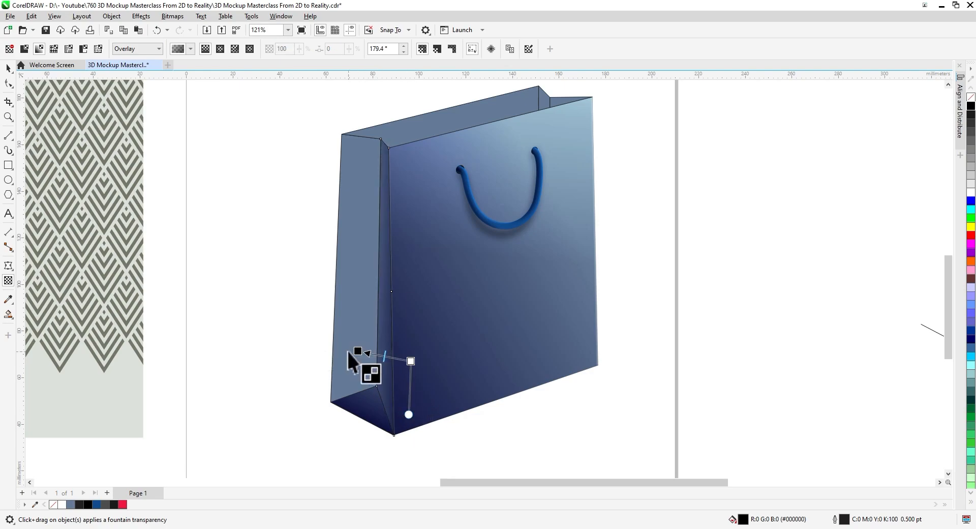
{"action": "left_click_drag", "start_coordinate": [358, 351], "coordinate": [343, 349]}
{"action": "left_click", "coordinate": [8, 69]}
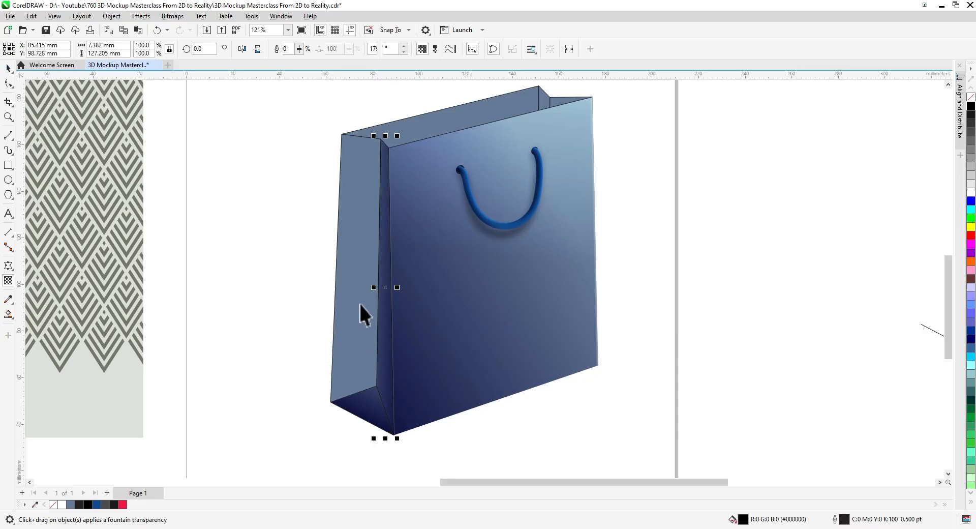
{"action": "key", "text": "space"}
Step: Send the narrow strip's shading to the back and PowerClip it inside the matching side strip shape
{"action": "right_click", "coordinate": [386, 302]}
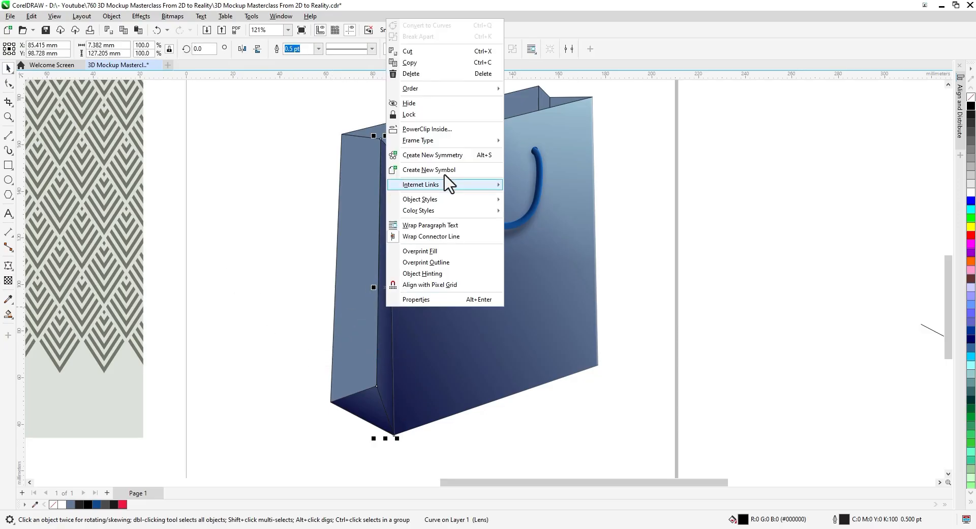
{"action": "mouse_move", "coordinate": [447, 89]}
{"action": "left_click", "coordinate": [529, 101]}
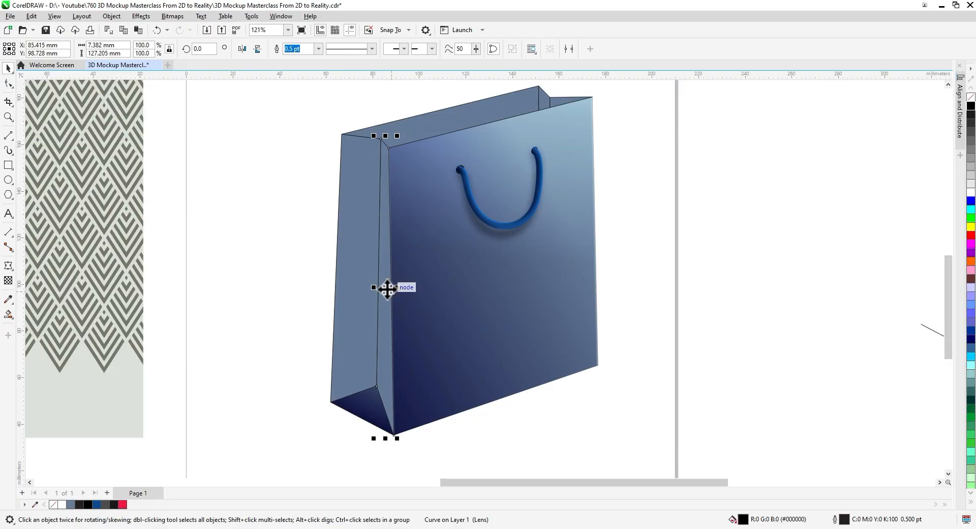
{"action": "right_click", "coordinate": [388, 288]}
{"action": "left_click", "coordinate": [428, 123]}
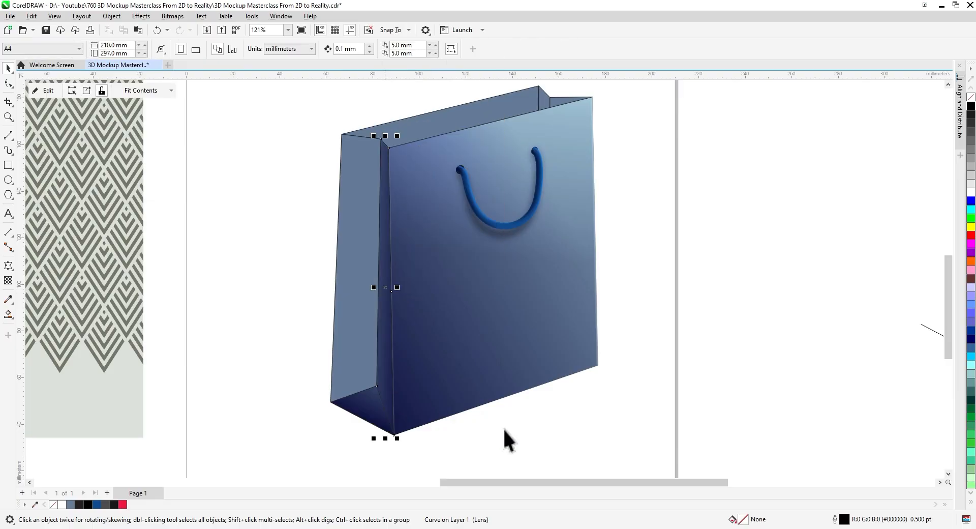
{"action": "key", "text": "Escape"}
Step: Fill the wide side panel with black, set its merge mode to Overlay and its uniform transparency to 47
{"action": "left_click", "coordinate": [339, 331]}
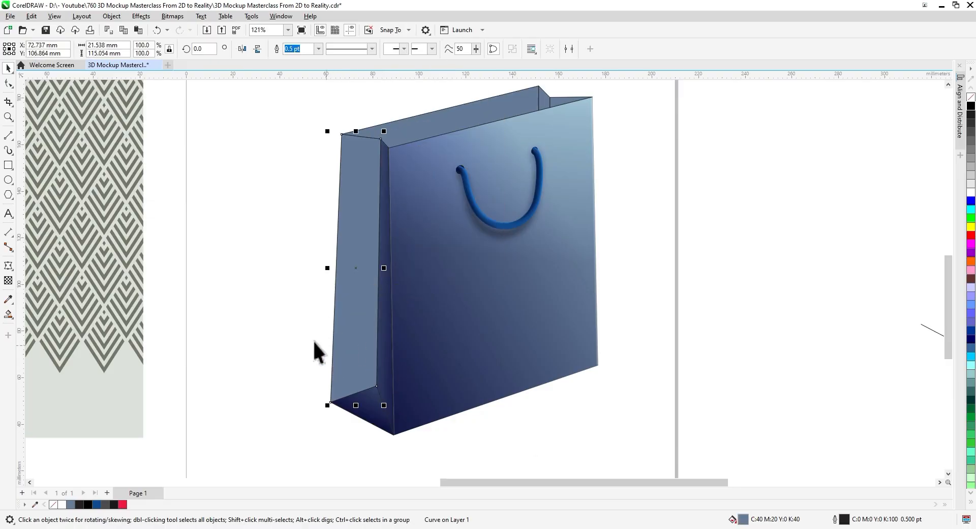
{"action": "left_click", "coordinate": [9, 280]}
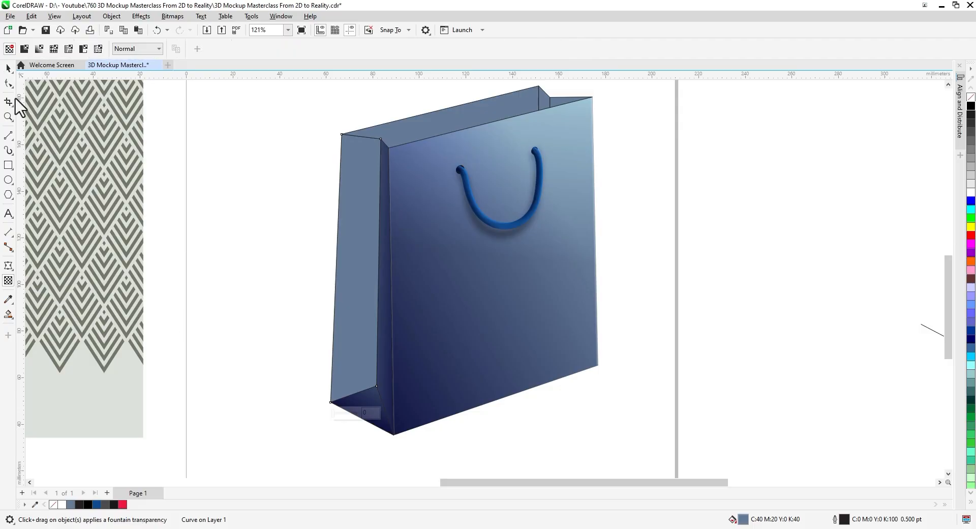
{"action": "left_click", "coordinate": [9, 67]}
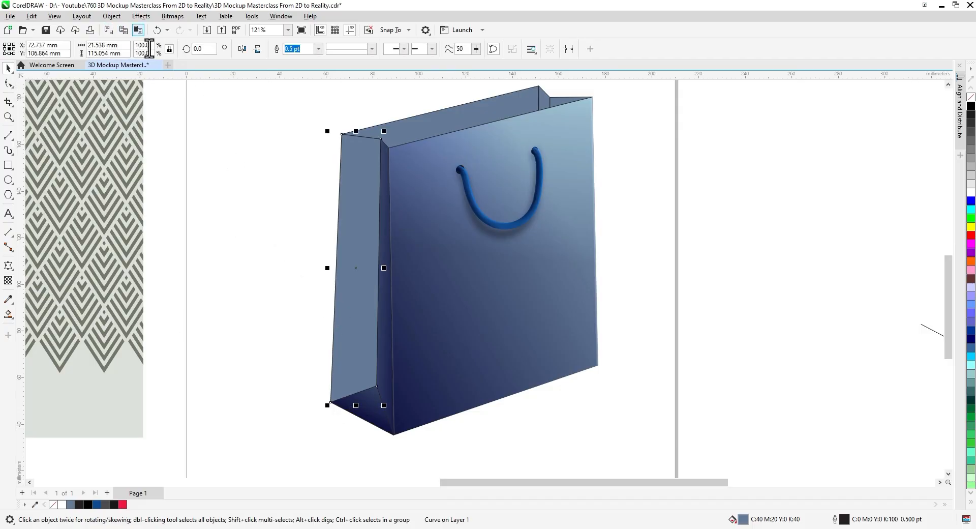
{"action": "left_click", "coordinate": [971, 105]}
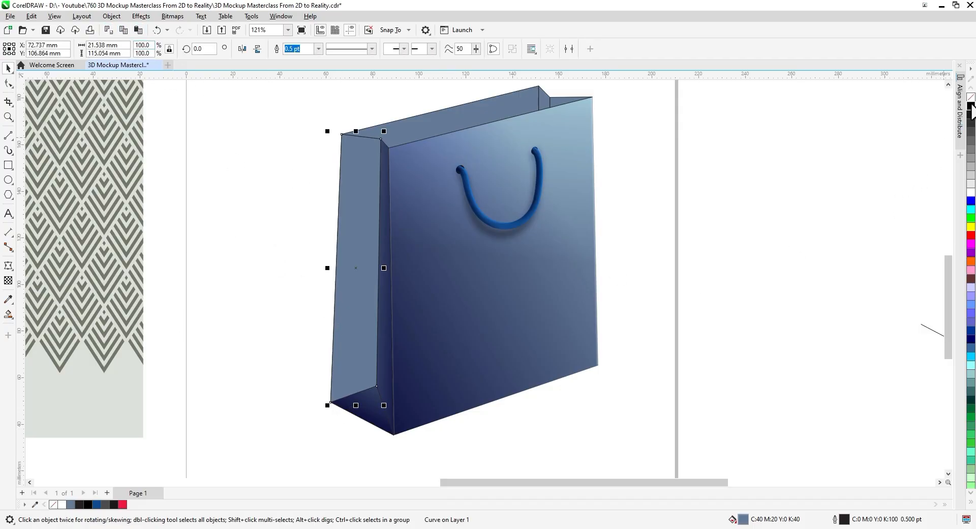
{"action": "left_click", "coordinate": [9, 280]}
{"action": "left_click", "coordinate": [133, 48]}
{"action": "left_click", "coordinate": [140, 250]}
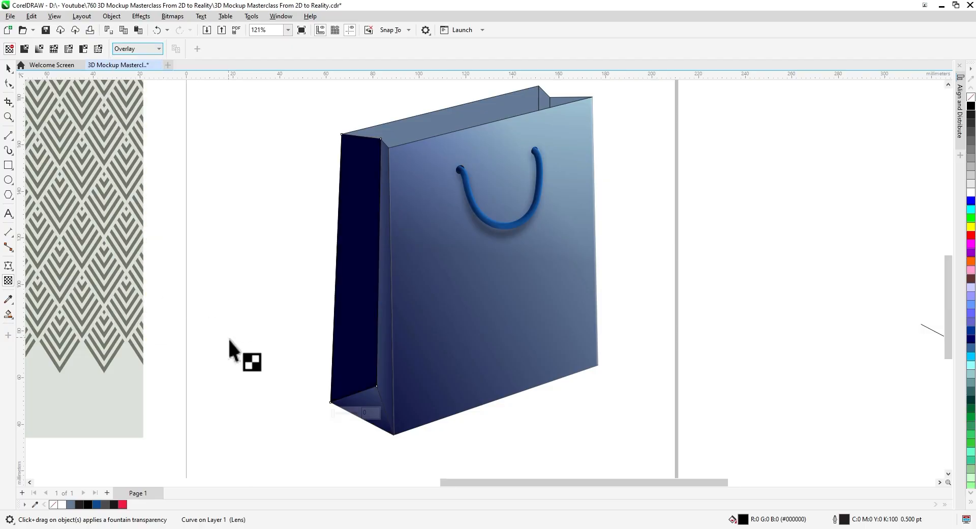
{"action": "left_click_drag", "start_coordinate": [337, 416], "coordinate": [343, 414]}
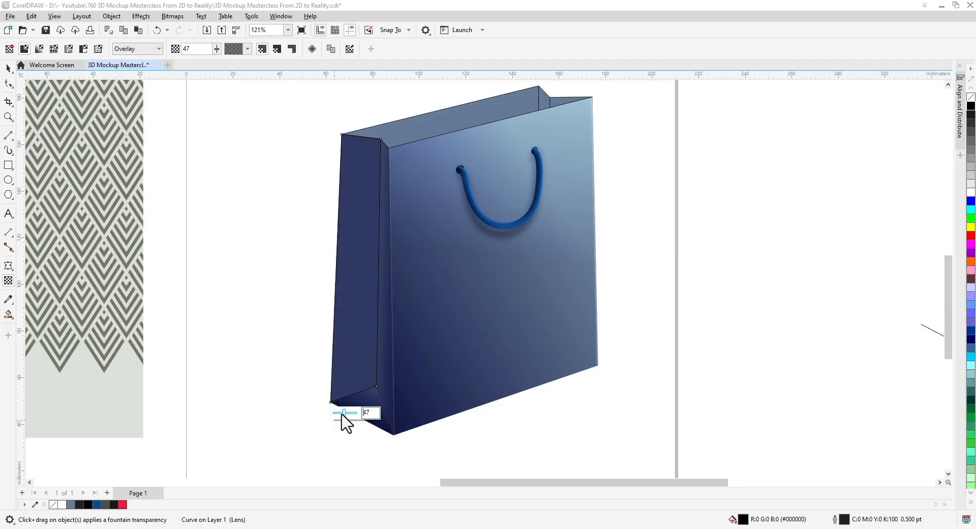
Step: Send the wide side panel's shading to the back of the page and PowerClip it inside the matching side panel
{"action": "left_click", "coordinate": [8, 68]}
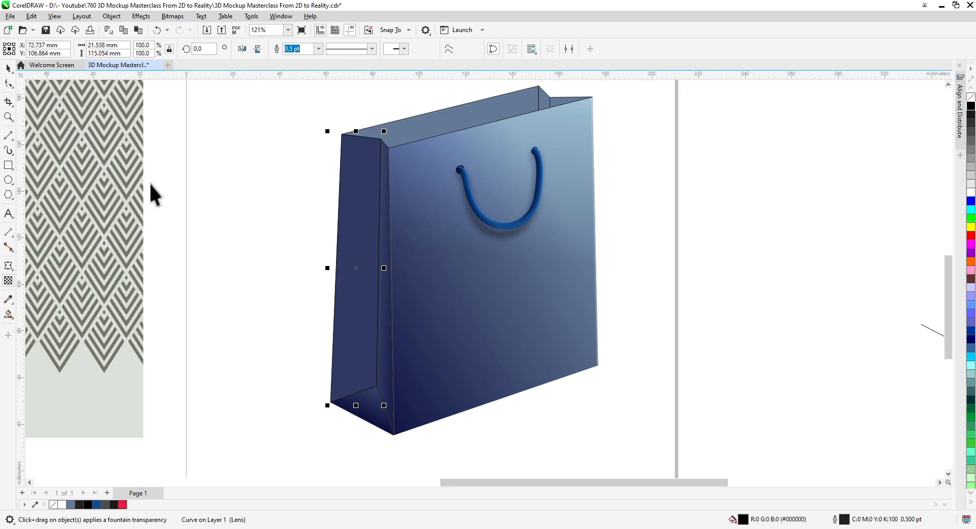
{"action": "right_click", "coordinate": [353, 285]}
{"action": "mouse_move", "coordinate": [417, 312]}
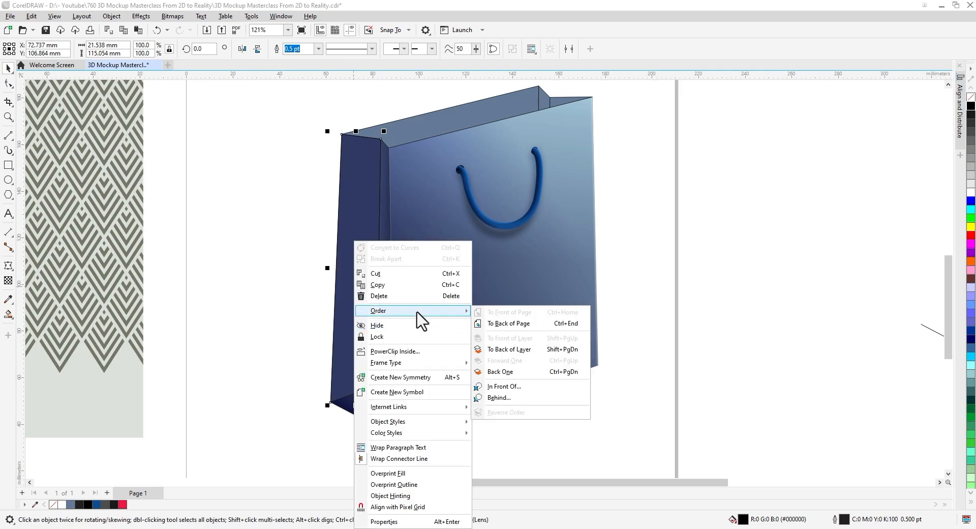
{"action": "left_click", "coordinate": [518, 324]}
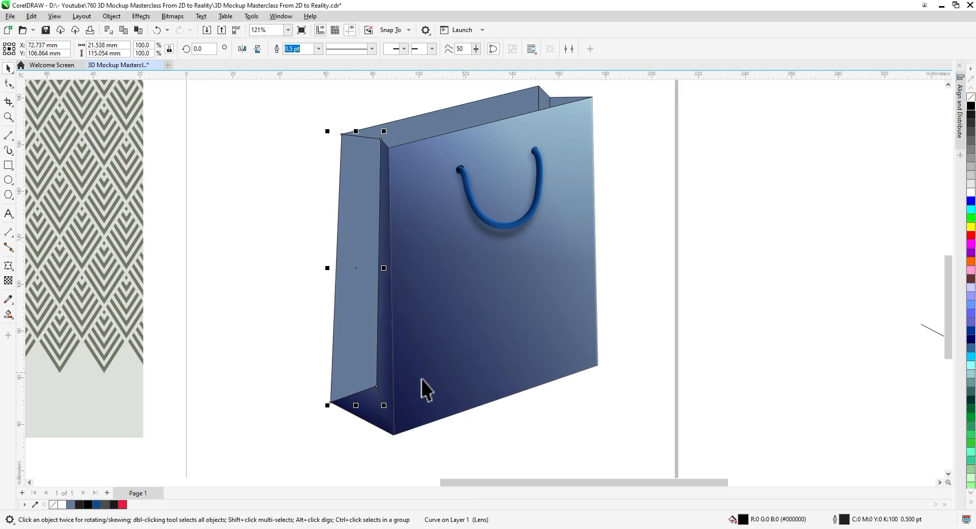
{"action": "right_click", "coordinate": [354, 268]}
{"action": "left_click", "coordinate": [368, 289]}
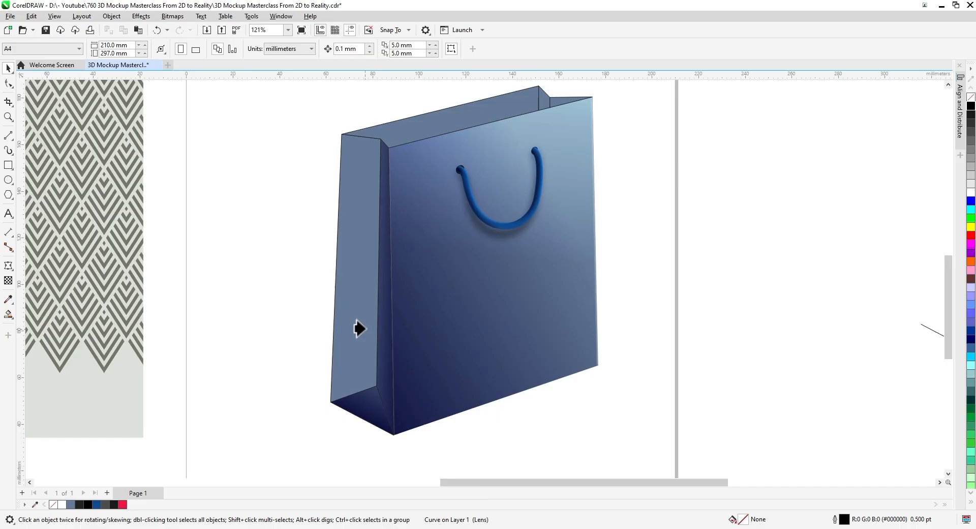
{"action": "left_click", "coordinate": [489, 409]}
Step: Draw a closed four-sided shape about 29 by 22 mm over the far inner corner of the bag's opening
{"action": "left_click_drag", "start_coordinate": [446, 226], "coordinate": [413, 294]}
{"action": "scroll", "coordinate": [413, 196], "scroll_direction": "up", "scroll_amount": 1}
{"action": "left_click_drag", "start_coordinate": [417, 196], "coordinate": [384, 250]}
{"action": "left_click", "coordinate": [406, 239]}
{"action": "scroll", "coordinate": [587, 178], "scroll_direction": "up", "scroll_amount": 1}
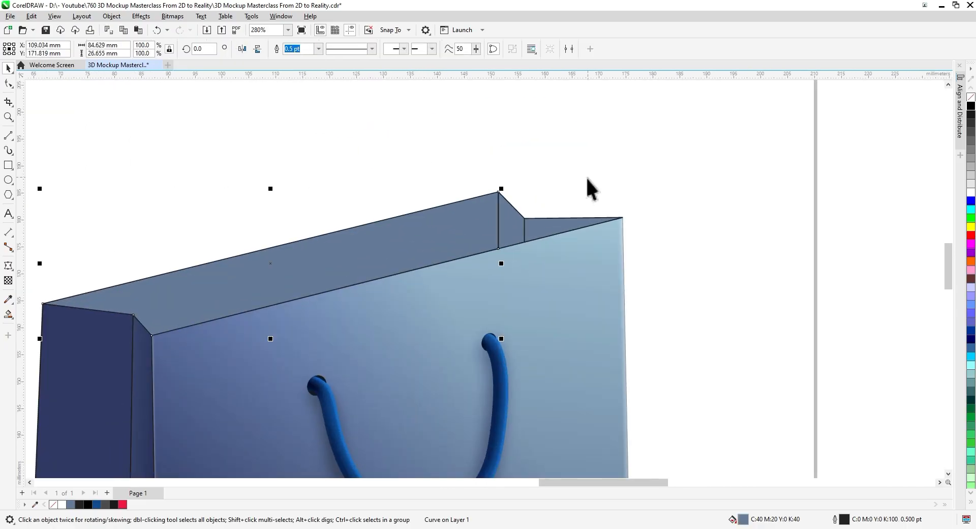
{"action": "left_click_drag", "start_coordinate": [587, 178], "coordinate": [552, 156]}
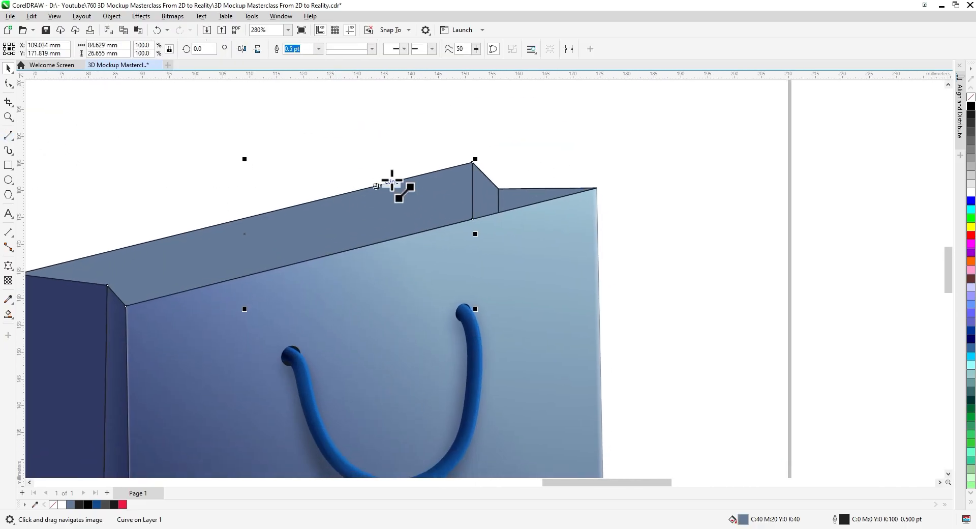
{"action": "mouse_move", "coordinate": [433, 232]}
{"action": "left_mouse_down"}
{"action": "mouse_move", "coordinate": [397, 263]}
{"action": "mouse_move", "coordinate": [553, 242]}
{"action": "left_mouse_up"}
{"action": "left_click_drag", "start_coordinate": [554, 241], "coordinate": [545, 143]}
{"action": "left_click_drag", "start_coordinate": [544, 143], "coordinate": [472, 163]}
{"action": "key", "text": "space"}
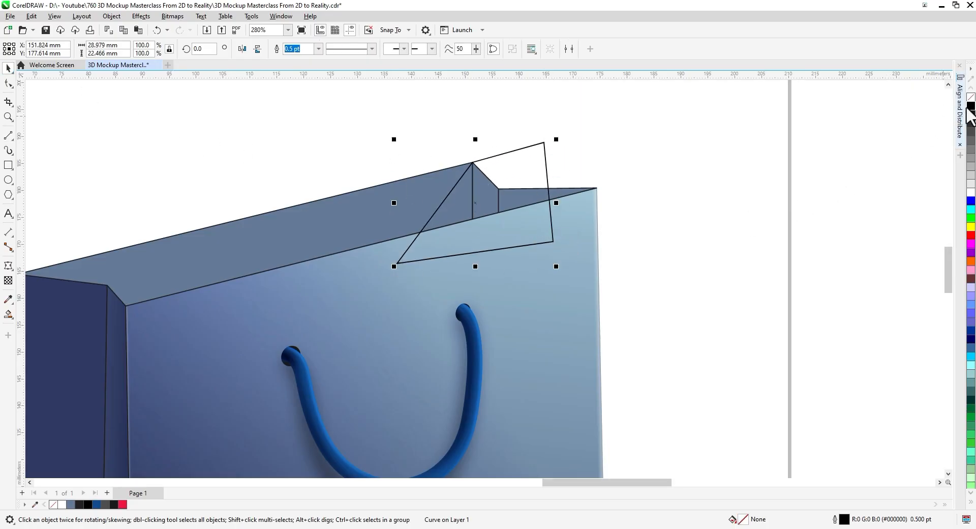
Step: Fill the corner shape with black, remove its outline and apply a Gaussian blur with a 27.2-pixel radius
{"action": "left_click", "coordinate": [970, 106]}
{"action": "right_click", "coordinate": [970, 97]}
{"action": "left_click", "coordinate": [142, 16]}
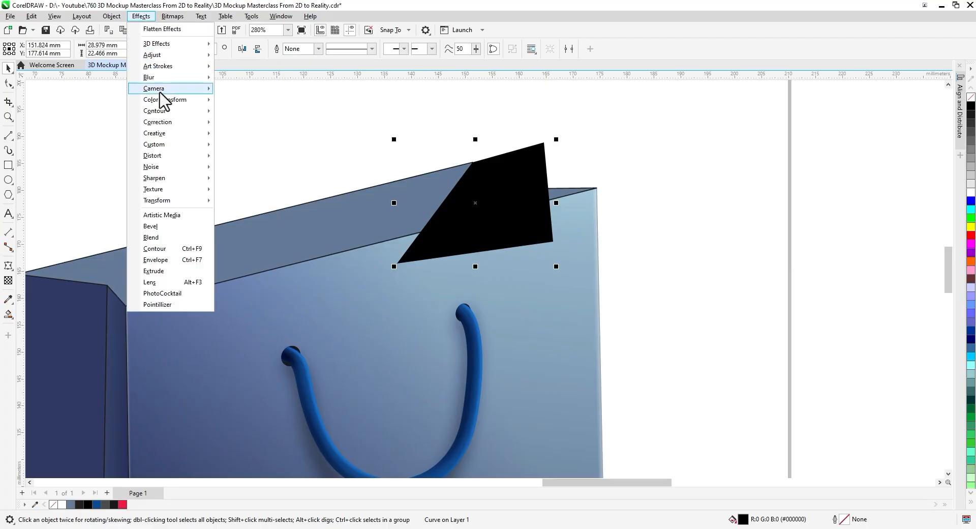
{"action": "mouse_move", "coordinate": [163, 83]}
{"action": "left_click", "coordinate": [264, 116]}
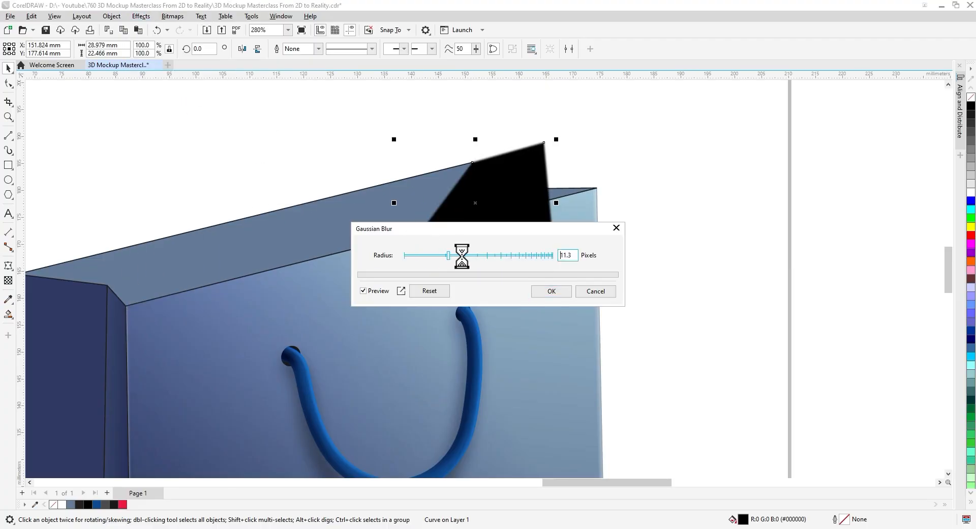
{"action": "left_click_drag", "start_coordinate": [461, 257], "coordinate": [478, 258]}
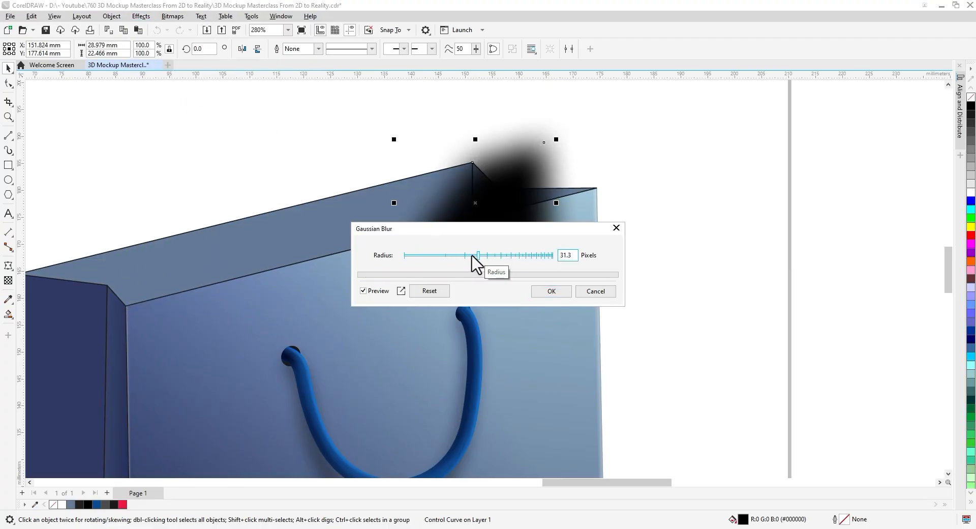
{"action": "left_click", "coordinate": [551, 291]}
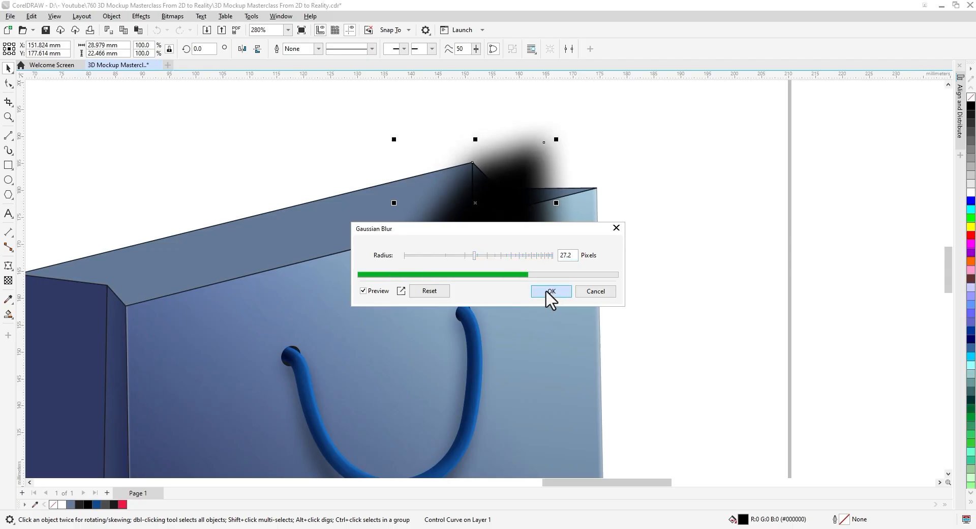
Step: Set the blurred corner shape's merge mode to Overlay and PowerClip it inside the bag's long inner wall
{"action": "left_click", "coordinate": [8, 280]}
{"action": "left_click", "coordinate": [136, 49]}
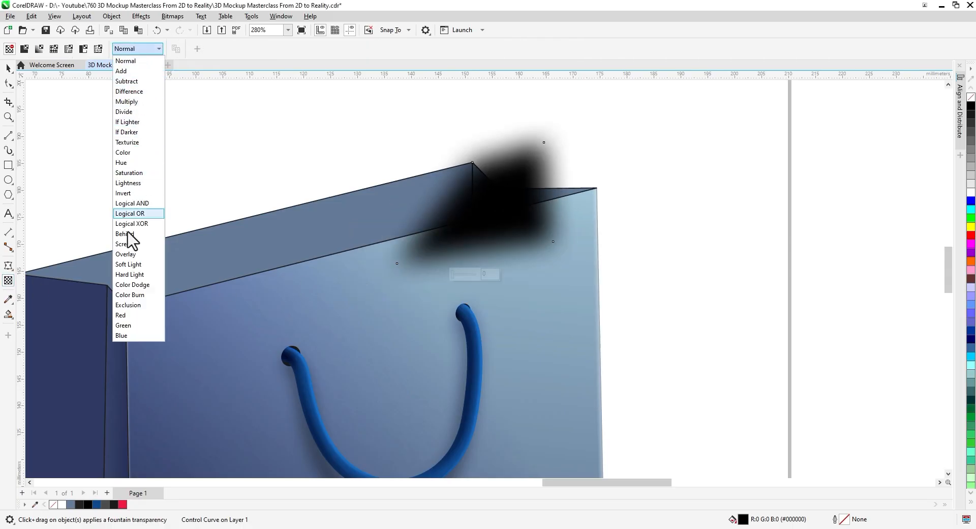
{"action": "left_click", "coordinate": [131, 253]}
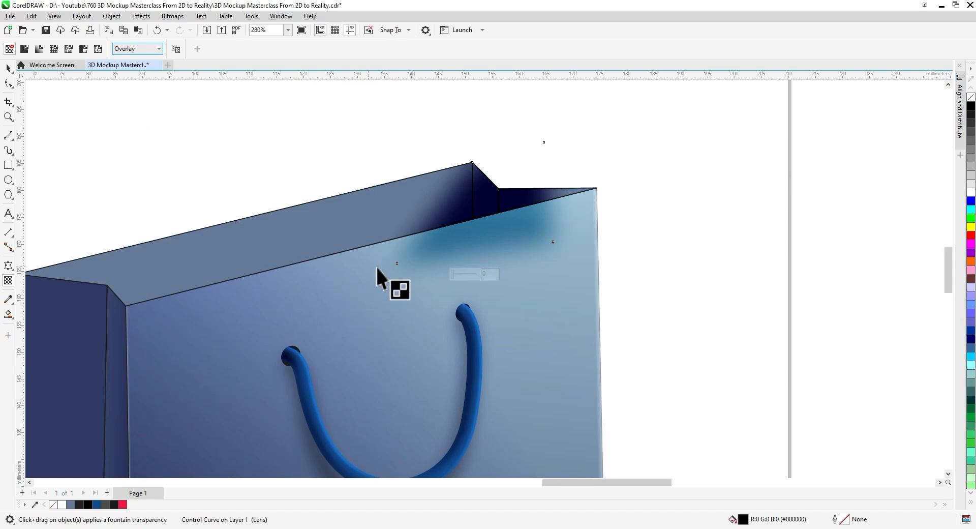
{"action": "left_click", "coordinate": [8, 67]}
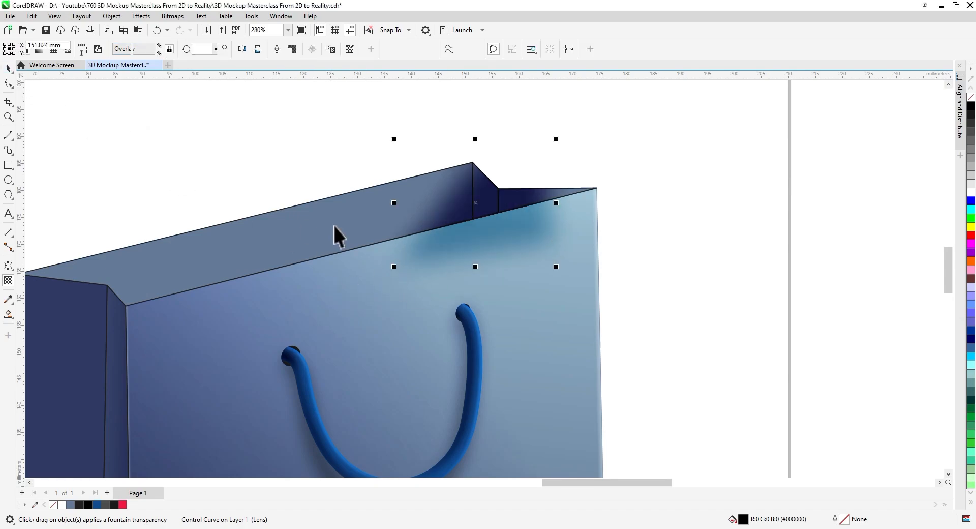
{"action": "right_click", "coordinate": [459, 212]}
{"action": "left_click", "coordinate": [496, 323]}
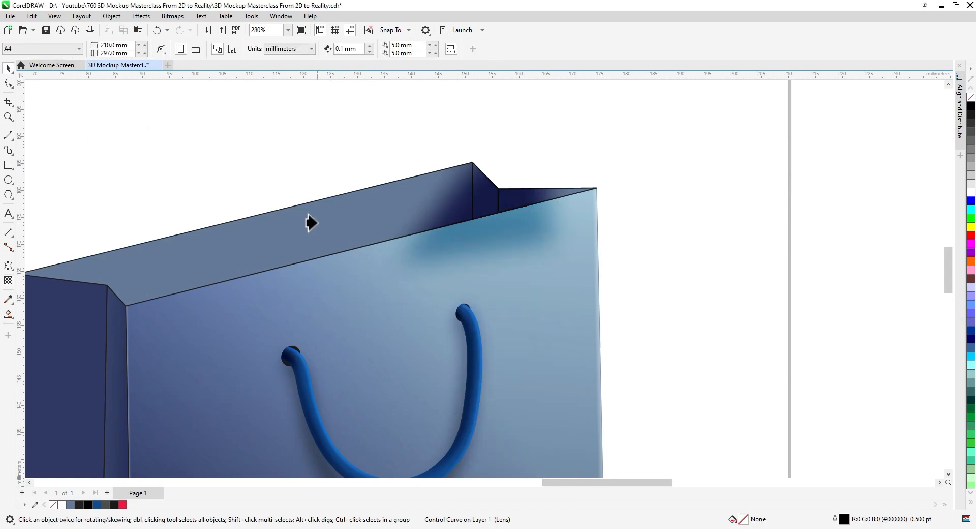
{"action": "left_click", "coordinate": [301, 221]}
Step: Edit the inner wall's PowerClip contents, moving the shadow shape's node at the inner corner up beyond the wall's top edge
{"action": "left_click", "coordinate": [540, 173]}
{"action": "left_click", "coordinate": [451, 196]}
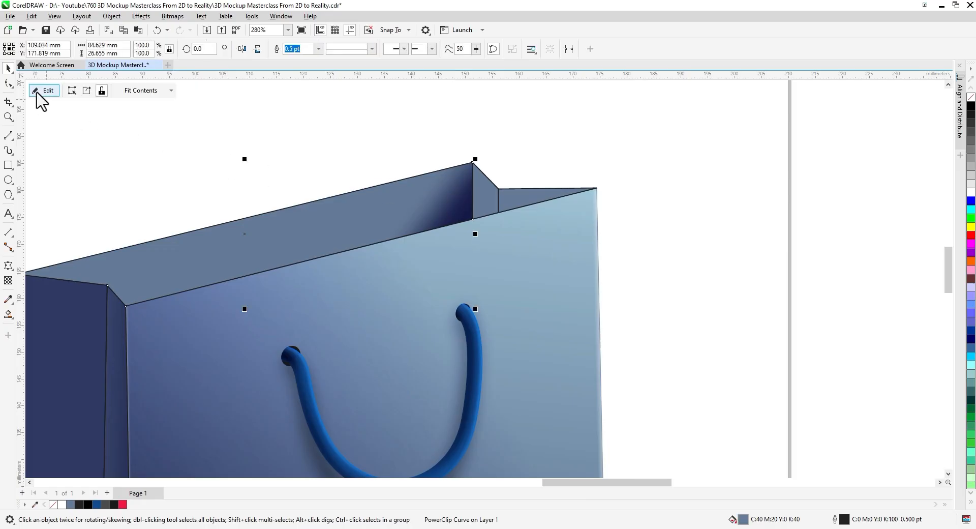
{"action": "left_click", "coordinate": [36, 91]}
{"action": "left_click", "coordinate": [8, 82]}
{"action": "left_click", "coordinate": [451, 202]}
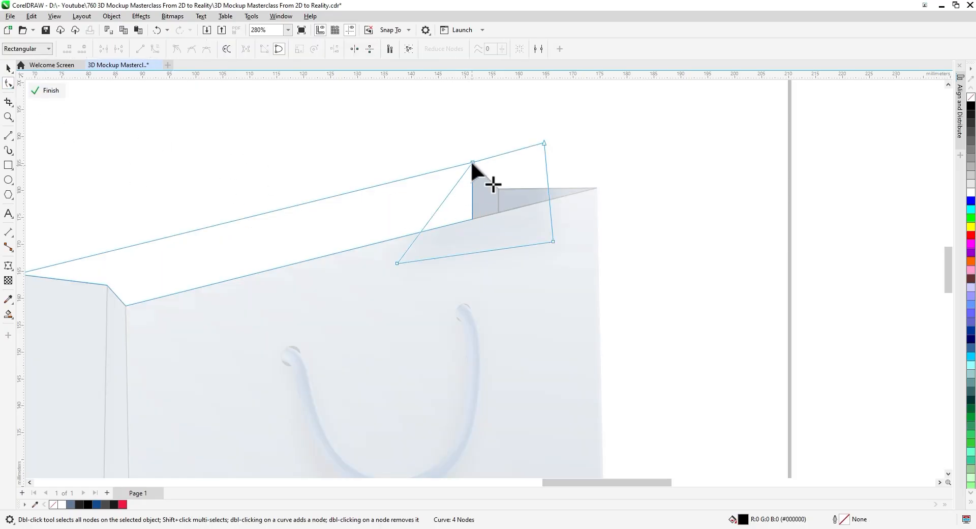
{"action": "left_click_drag", "start_coordinate": [472, 164], "coordinate": [504, 117]}
{"action": "left_click", "coordinate": [48, 91]}
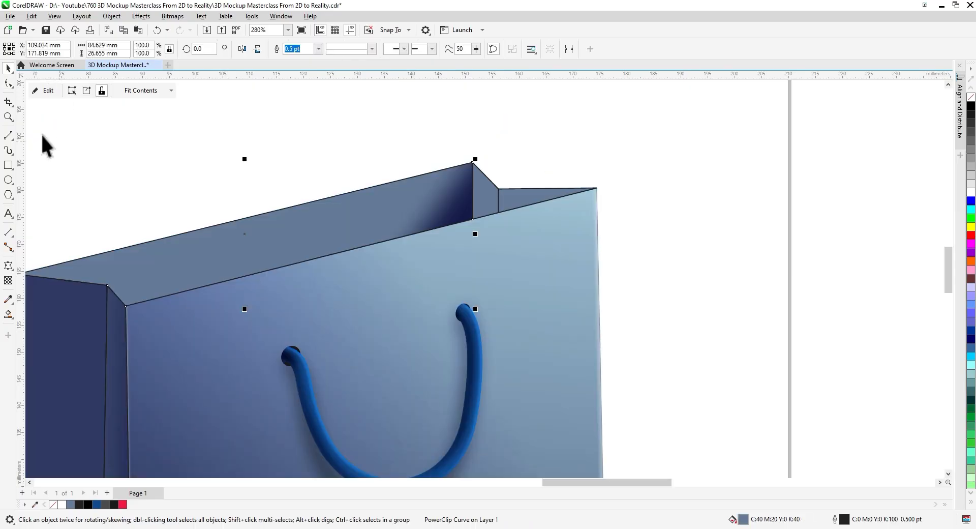
{"action": "left_click", "coordinate": [159, 158]}
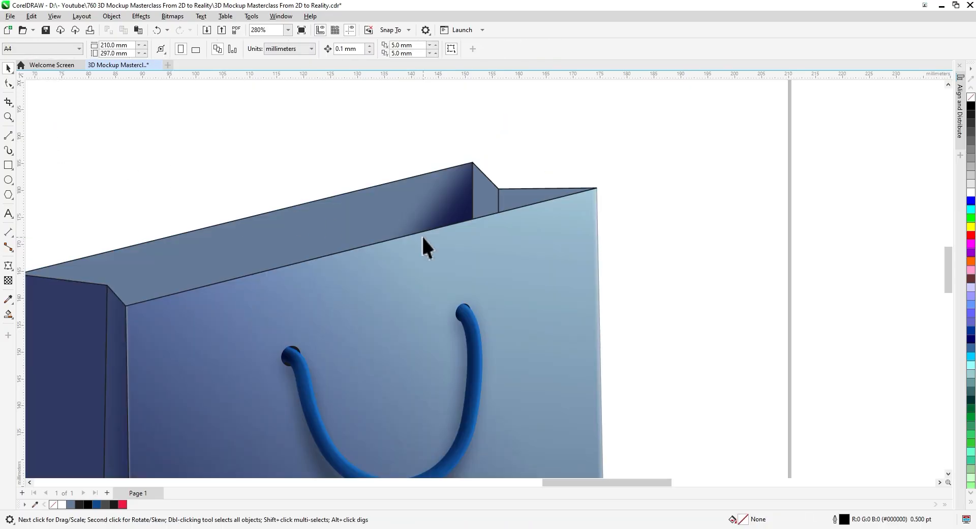
Step: Create a matching shape over the long inner wall with Smart Fill and fill it with black
{"action": "left_click", "coordinate": [325, 220]}
{"action": "left_click_drag", "start_coordinate": [292, 253], "coordinate": [369, 223]}
{"action": "left_click", "coordinate": [10, 314]}
{"action": "left_click", "coordinate": [398, 190]}
{"action": "key", "text": "space"}
{"action": "left_click", "coordinate": [971, 106]}
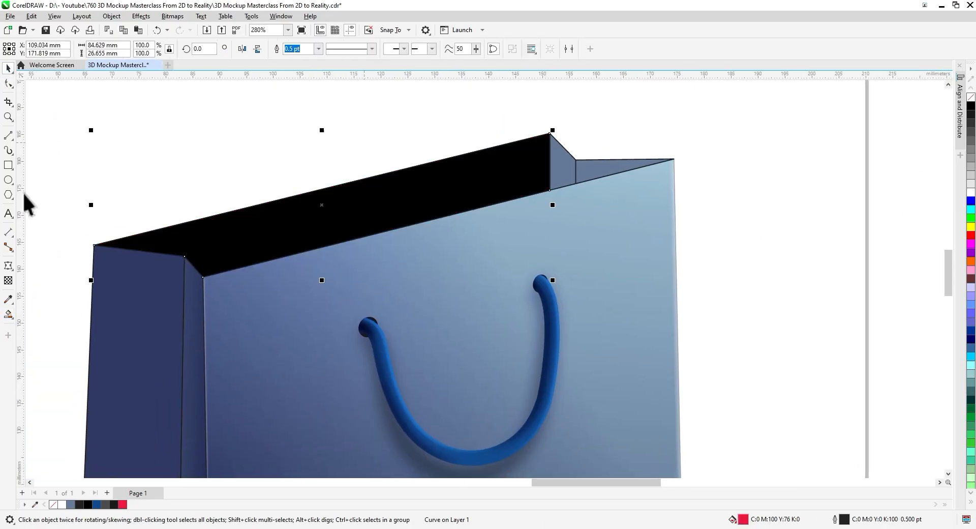
Step: Set the inner wall overlay's merge mode to Overlay and its uniform transparency to 49
{"action": "left_click", "coordinate": [8, 280]}
{"action": "left_click", "coordinate": [137, 49]}
{"action": "left_click", "coordinate": [130, 257]}
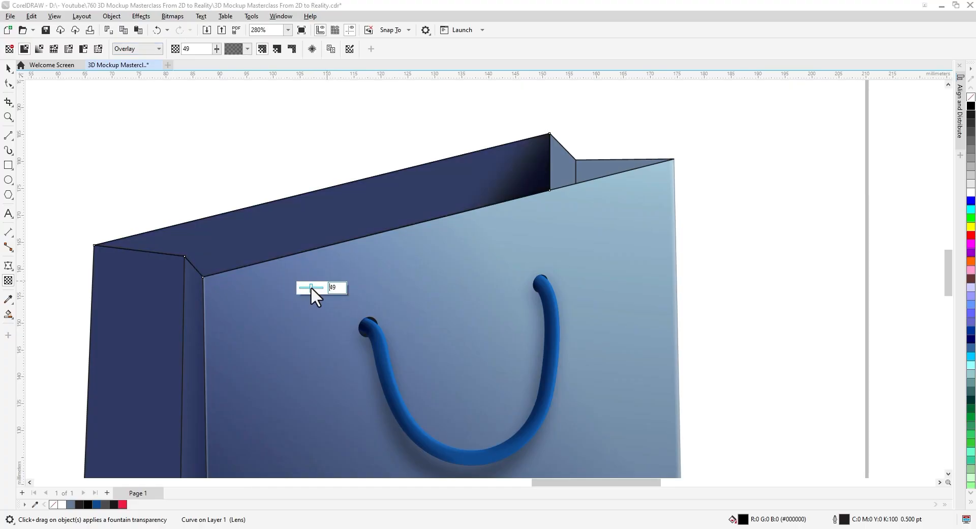
{"action": "left_click", "coordinate": [7, 68]}
Step: Try moving the inner wall shading's lower corner node outward past the bag's edge, and undo the move
{"action": "right_click", "coordinate": [283, 222]}
{"action": "left_click", "coordinate": [258, 236]}
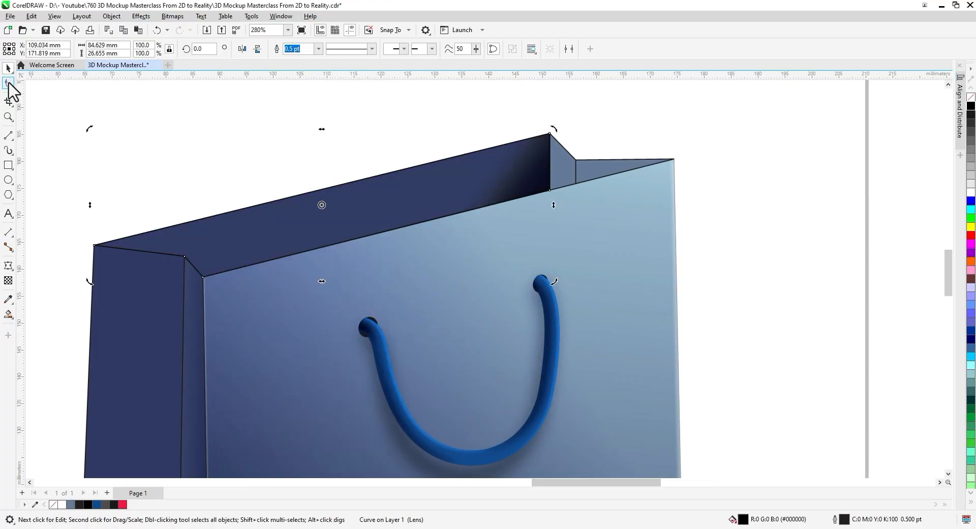
{"action": "left_click", "coordinate": [9, 84]}
{"action": "left_click_drag", "start_coordinate": [550, 190], "coordinate": [749, 163]}
{"action": "key", "text": "ctrl+z"}
{"action": "key", "text": "space"}
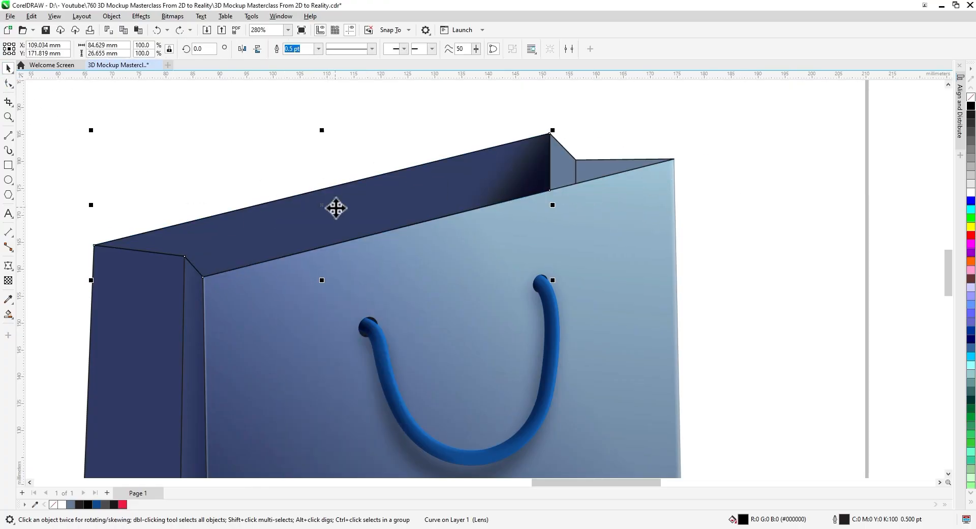
Step: Send the inner wall's shading to the back of the page, PowerClip it inside the wall and save the drawing
{"action": "right_click", "coordinate": [336, 208]}
{"action": "mouse_move", "coordinate": [379, 279]}
{"action": "left_click", "coordinate": [516, 291]}
{"action": "right_click", "coordinate": [322, 205]}
{"action": "left_click", "coordinate": [361, 316]}
{"action": "left_click", "coordinate": [308, 219]}
{"action": "left_click", "coordinate": [292, 150]}
{"action": "key", "text": "ctrl+s"}
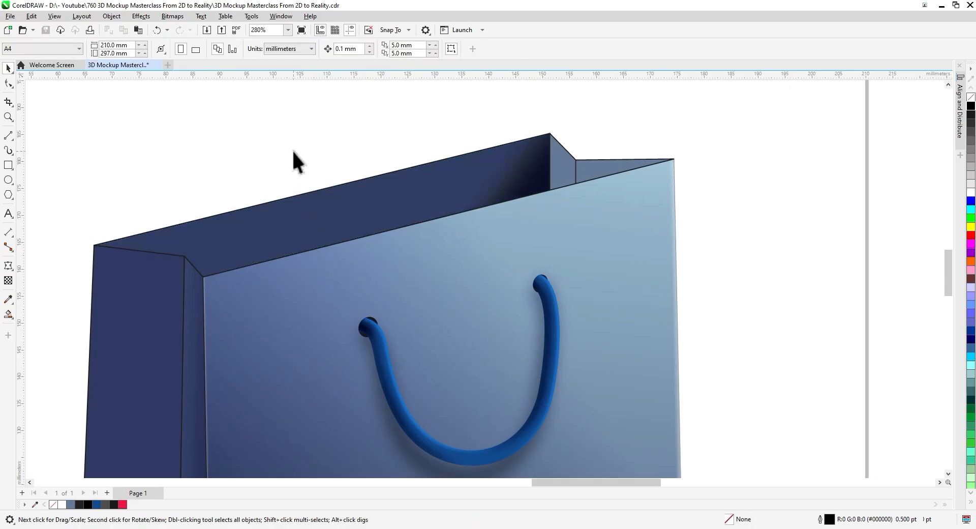
Step: Fill the shapes over the two small inner side panels with black, using the Overlay merge mode and uniform transparency
{"action": "left_click", "coordinate": [564, 164]}
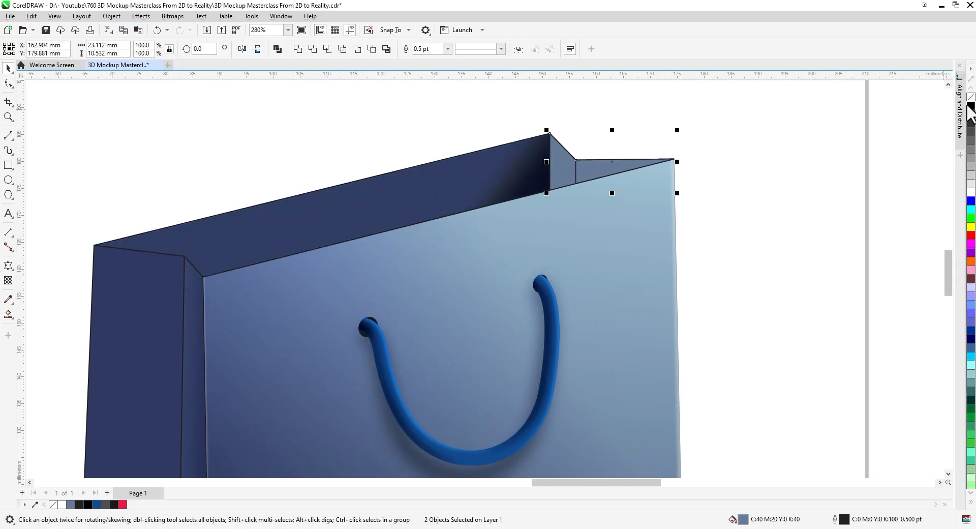
{"action": "left_click", "coordinate": [969, 106]}
{"action": "left_click", "coordinate": [8, 280]}
{"action": "left_click", "coordinate": [137, 49]}
{"action": "left_click", "coordinate": [139, 257]}
{"action": "left_click_drag", "start_coordinate": [596, 200], "coordinate": [595, 200]}
Step: Send the triangular inner side panel's shading to the back of the page and PowerClip it inside the matching panel
{"action": "left_click", "coordinate": [8, 68]}
{"action": "left_click", "coordinate": [591, 168]}
{"action": "right_click", "coordinate": [591, 168]}
{"action": "mouse_move", "coordinate": [619, 238]}
{"action": "left_click", "coordinate": [748, 251]}
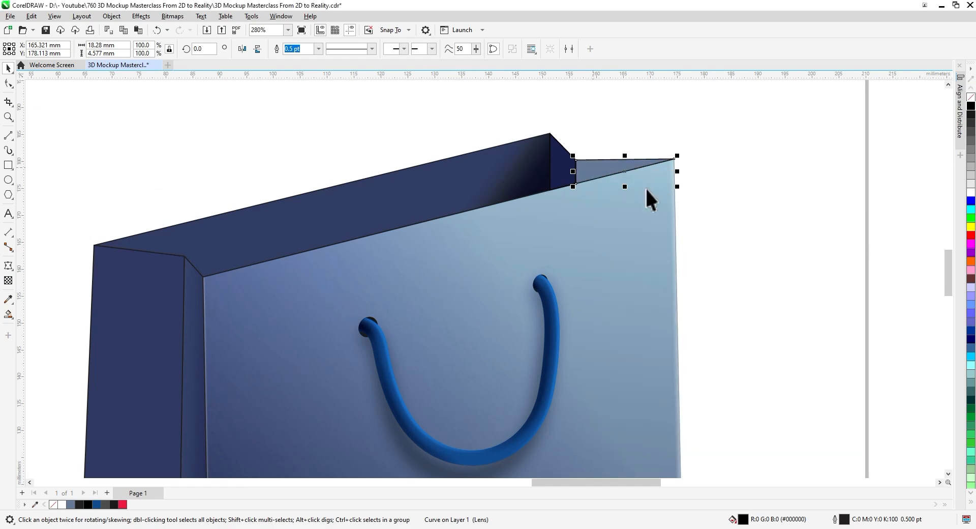
{"action": "right_click", "coordinate": [624, 171]}
{"action": "left_click", "coordinate": [662, 283]}
{"action": "left_click", "coordinate": [594, 170]}
Step: Send the narrow inner side panel's shading to the back of the page and PowerClip it inside the matching panel
{"action": "left_click", "coordinate": [562, 164]}
{"action": "right_click", "coordinate": [562, 164]}
{"action": "mouse_move", "coordinate": [590, 234]}
{"action": "left_click", "coordinate": [718, 246]}
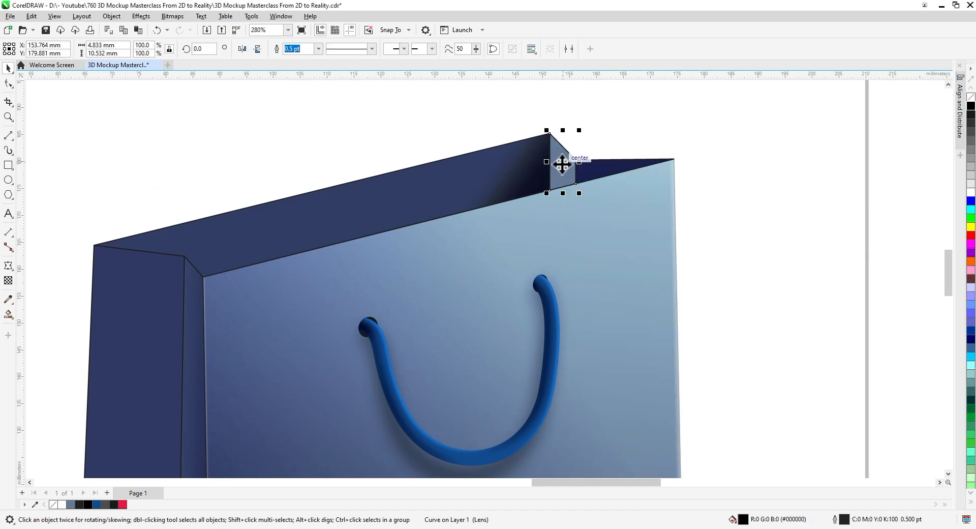
{"action": "right_click", "coordinate": [562, 164]}
{"action": "left_click", "coordinate": [600, 276]}
{"action": "left_click", "coordinate": [558, 169]}
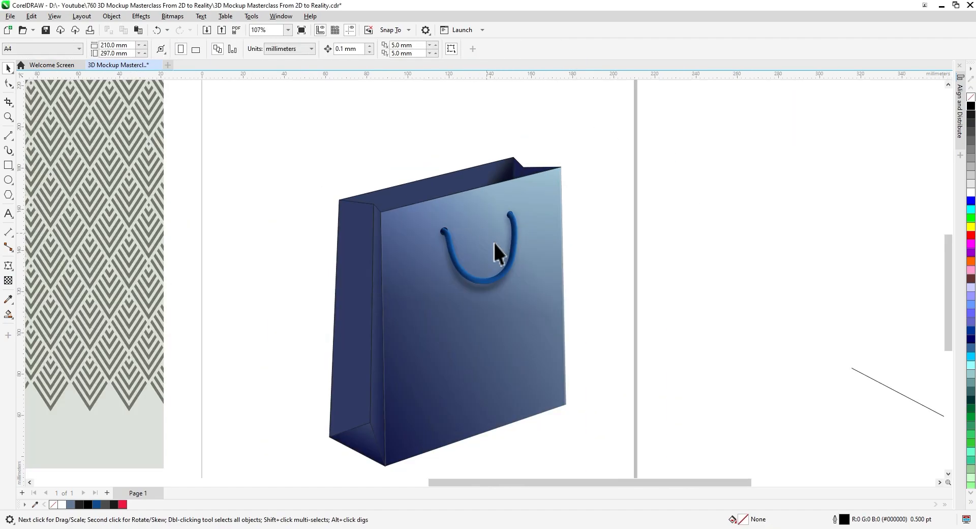
Step: Draw a closed four-sided shape about 115 by 42 mm over the bag's base, following its bottom corners
{"action": "left_click_drag", "start_coordinate": [525, 285], "coordinate": [466, 234]}
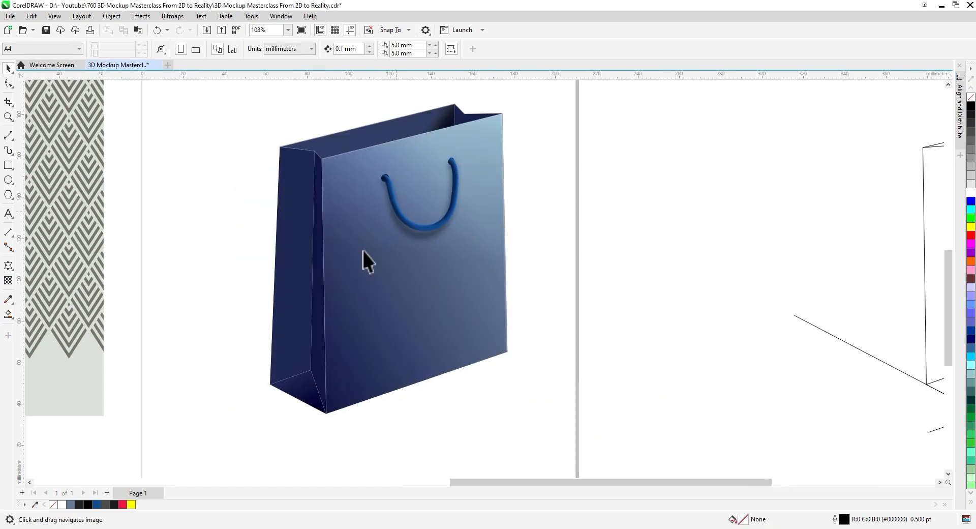
{"action": "scroll", "coordinate": [408, 362], "scroll_direction": "up", "scroll_amount": 1}
{"action": "left_click_drag", "start_coordinate": [397, 374], "coordinate": [433, 355]}
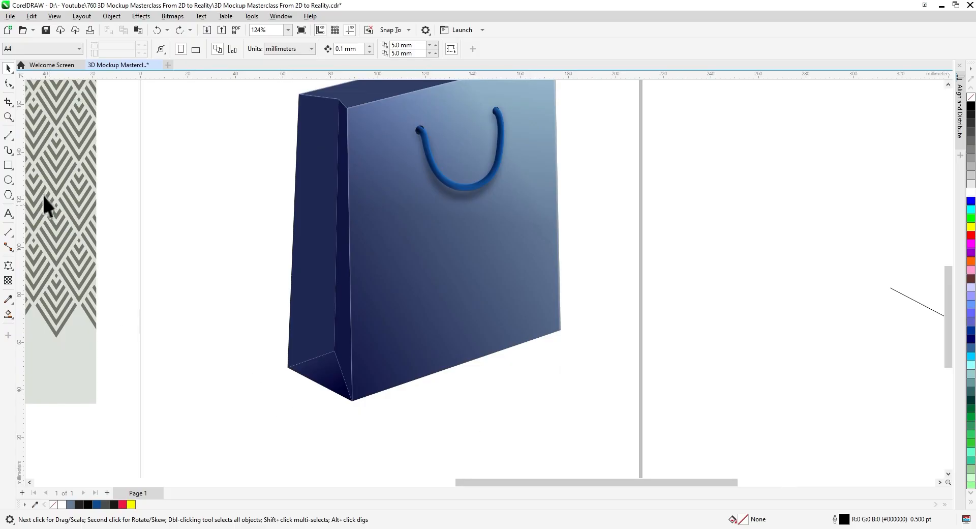
{"action": "left_click", "coordinate": [9, 135]}
{"action": "left_click_drag", "start_coordinate": [334, 412], "coordinate": [352, 400]}
{"action": "left_click_drag", "start_coordinate": [569, 334], "coordinate": [561, 330]}
{"action": "left_click_drag", "start_coordinate": [560, 330], "coordinate": [287, 367]}
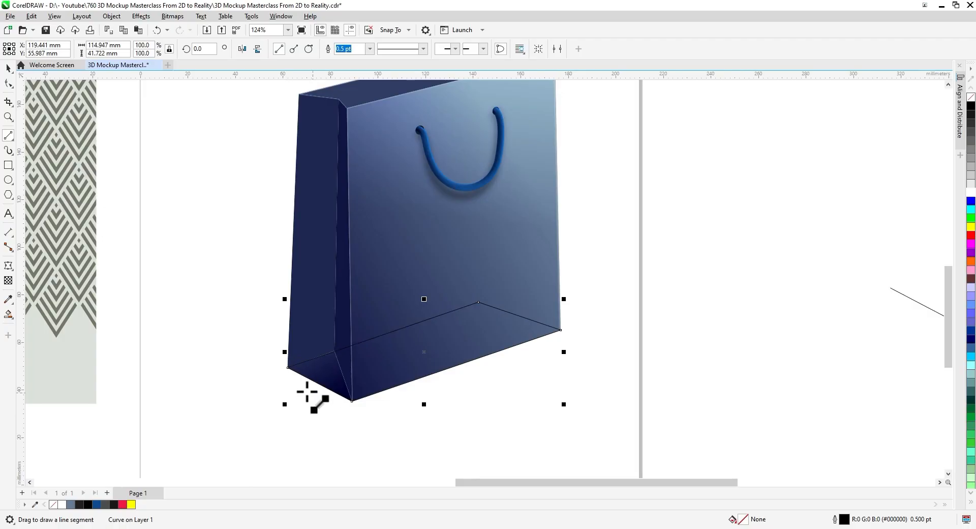
{"action": "key", "text": "space"}
Step: Fill the base shape with black and send it to the back of the page
{"action": "left_click", "coordinate": [971, 106]}
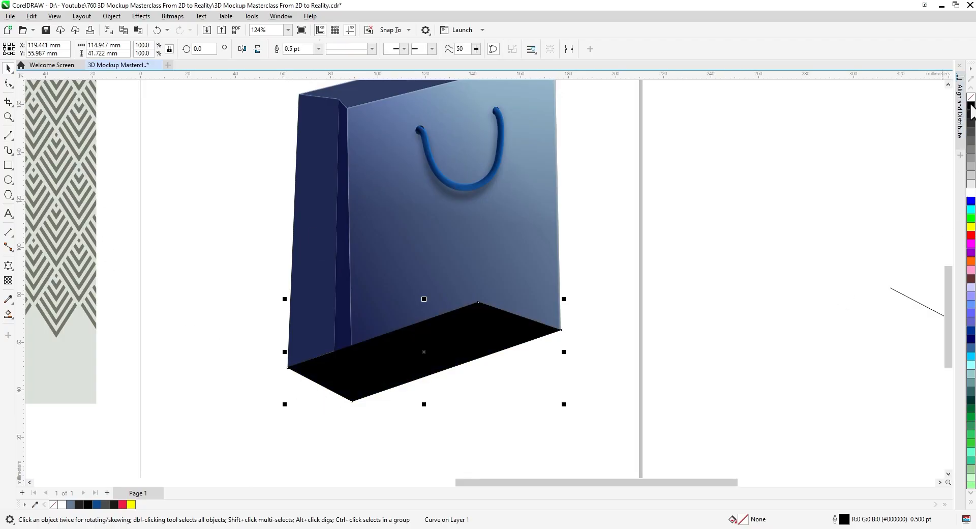
{"action": "right_click", "coordinate": [425, 352]}
{"action": "mouse_move", "coordinate": [478, 137]}
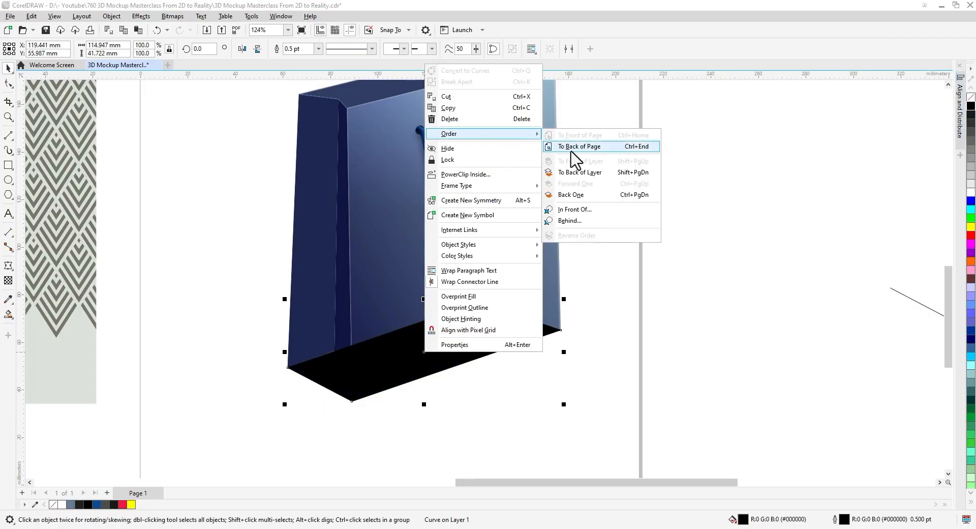
{"action": "left_click", "coordinate": [572, 148]}
Step: Apply a Gaussian blur with a 4.3-pixel radius to the black base shape
{"action": "left_click", "coordinate": [140, 16]}
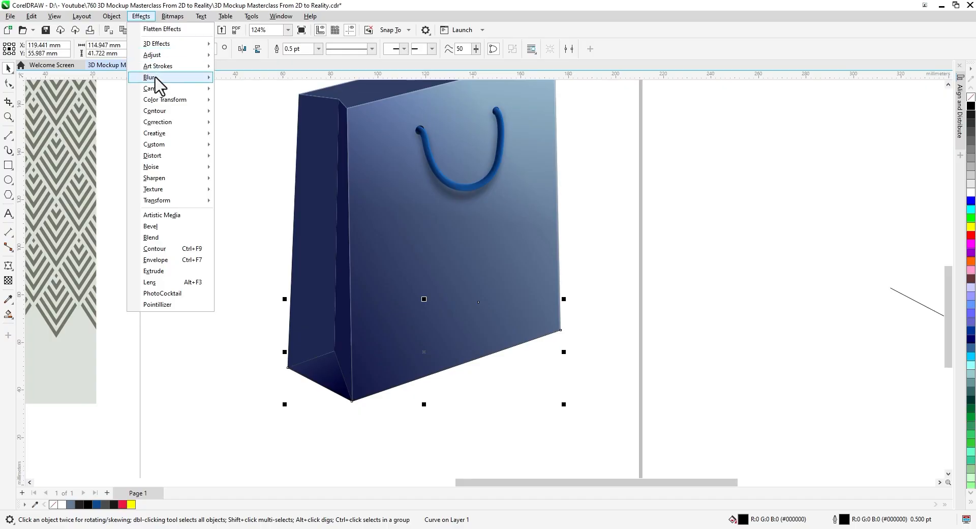
{"action": "mouse_move", "coordinate": [155, 81]}
{"action": "left_click", "coordinate": [252, 111]}
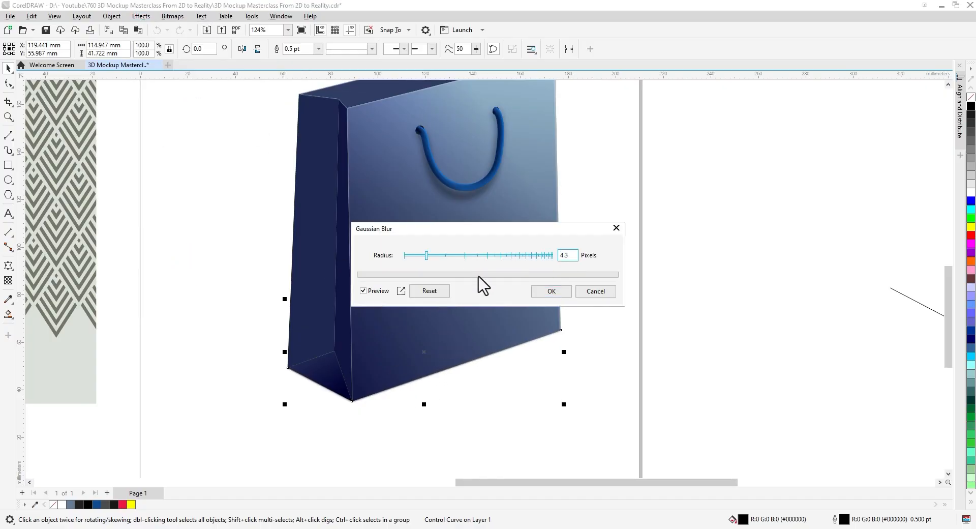
{"action": "left_click", "coordinate": [550, 291]}
Step: Nudge the blurred base shadow down by 0.5 mm in total so it shows along the bag's bottom edges
{"action": "scroll", "coordinate": [405, 395], "scroll_direction": "up", "scroll_amount": 4}
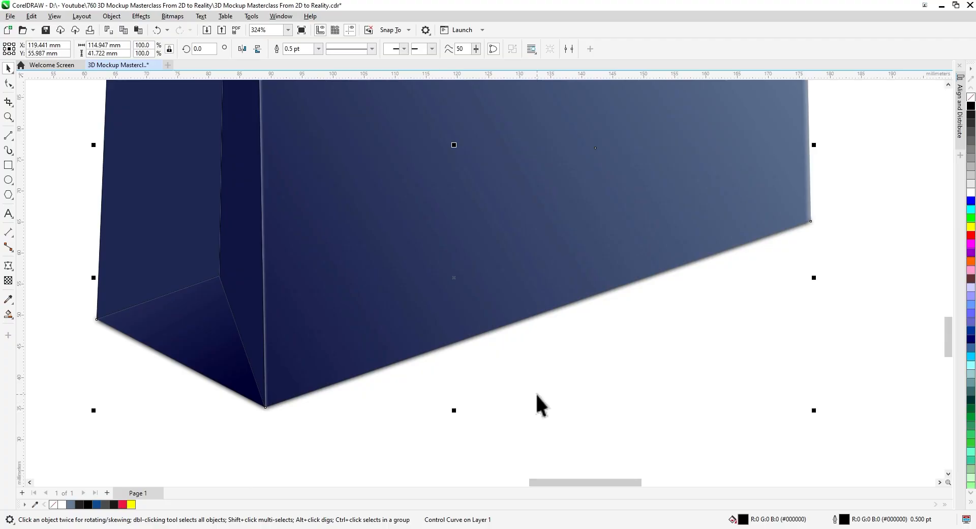
{"action": "key", "text": "Down"}
{"action": "key", "text": "Down"}
{"action": "key", "text": "Down"}
{"action": "key", "text": "Down"}
{"action": "key", "text": "Down"}
{"action": "key", "text": "Down"}
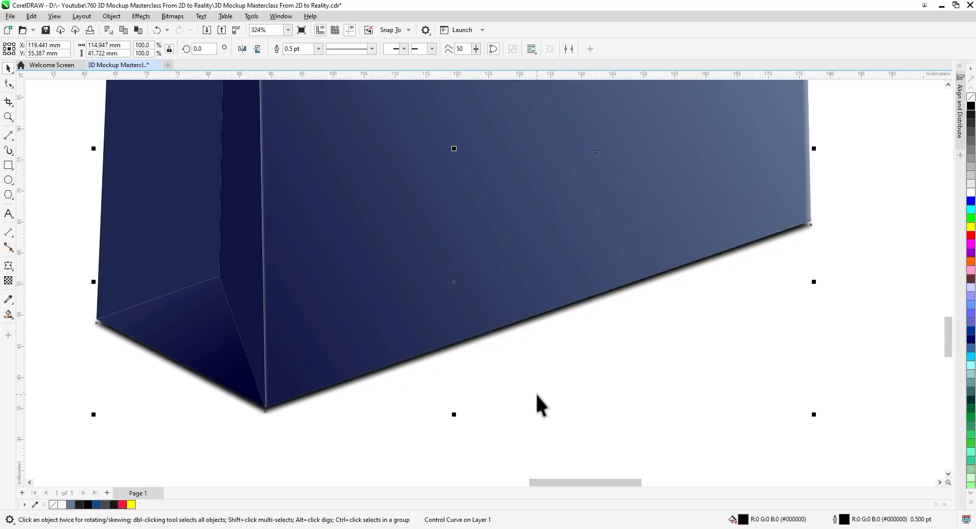
{"action": "key", "text": "Up"}
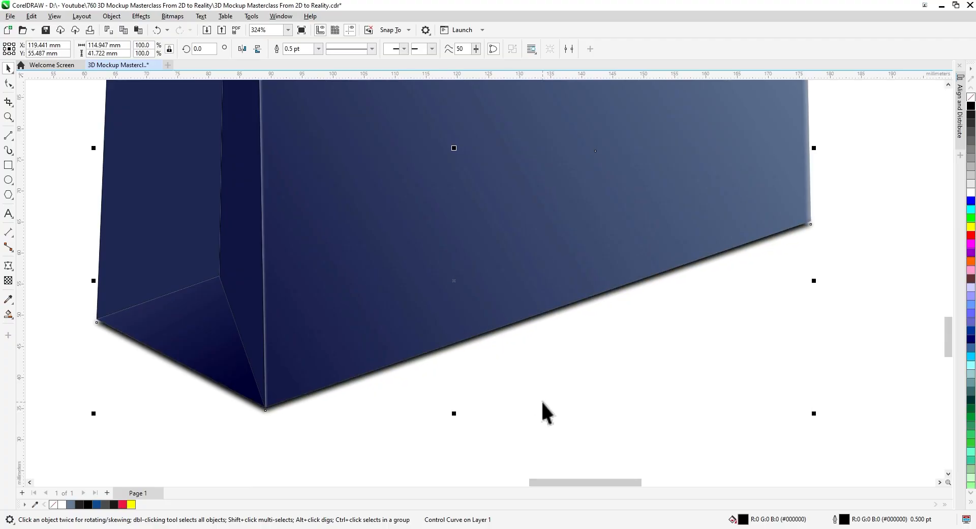
{"action": "left_click", "coordinate": [416, 411]}
Step: Place a copy of the brown front-panel artwork beside the shaded bag and scale it to about 75 by 94 mm
{"action": "scroll", "coordinate": [414, 447], "scroll_direction": "down", "scroll_amount": 5}
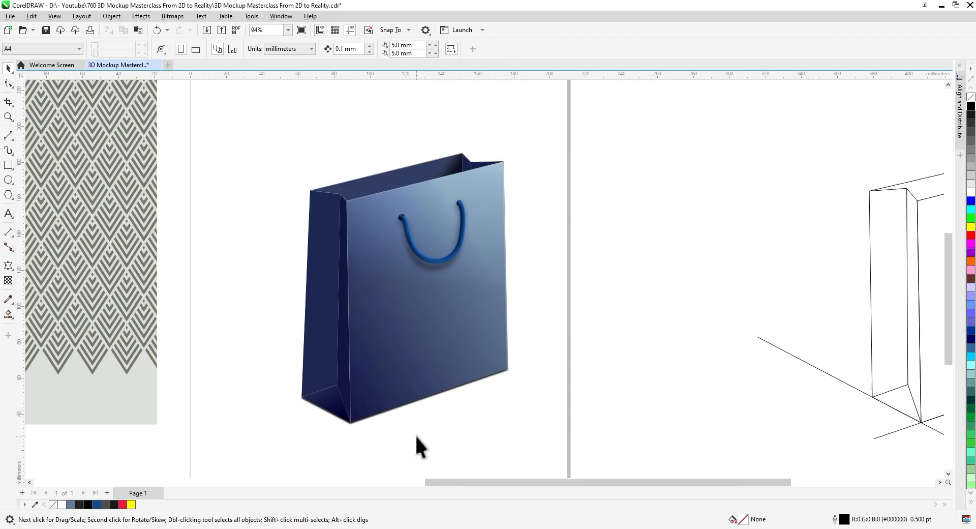
{"action": "scroll", "coordinate": [442, 410], "scroll_direction": "down", "scroll_amount": 3}
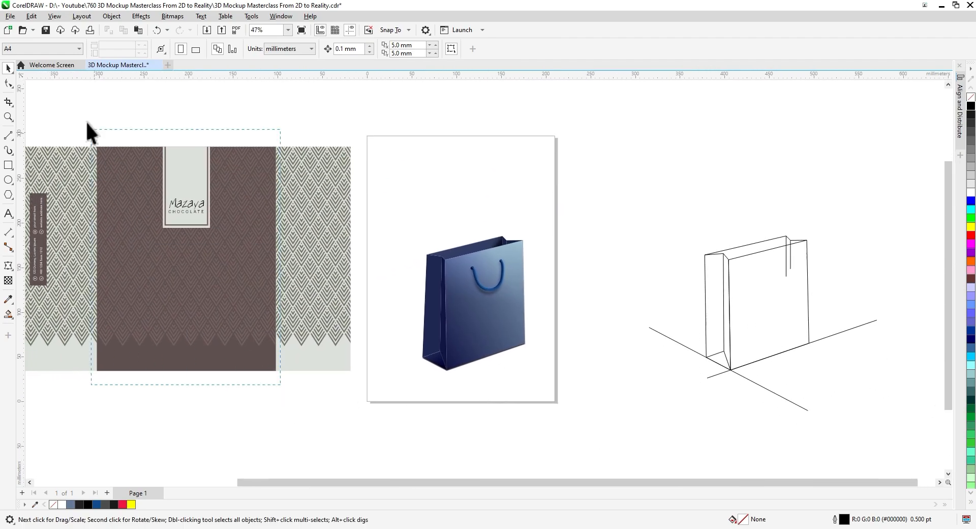
{"action": "left_click_drag", "start_coordinate": [86, 123], "coordinate": [87, 125]}
{"action": "left_click_drag", "start_coordinate": [140, 205], "coordinate": [583, 337]}
{"action": "left_click", "coordinate": [597, 351]}
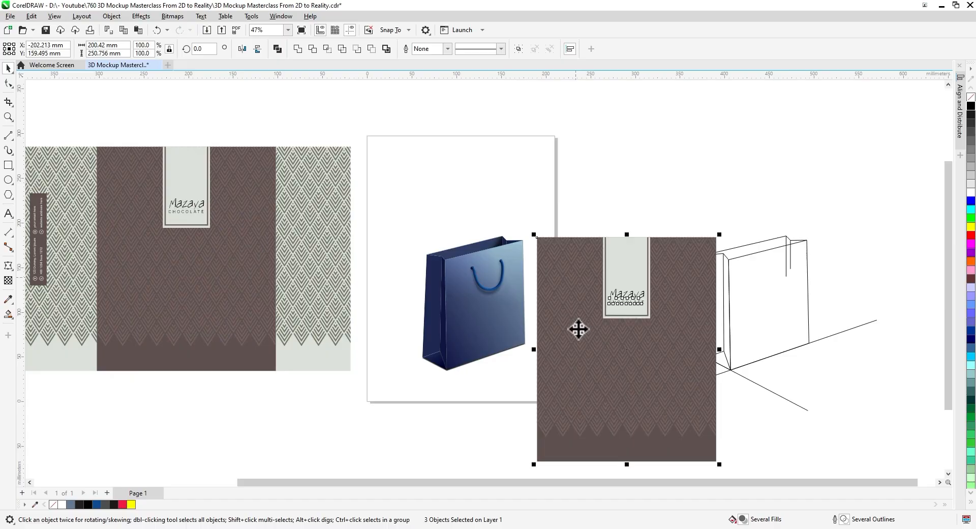
{"action": "scroll", "coordinate": [578, 329], "scroll_direction": "up", "scroll_amount": 2}
{"action": "left_click_drag", "start_coordinate": [676, 427], "coordinate": [495, 386]}
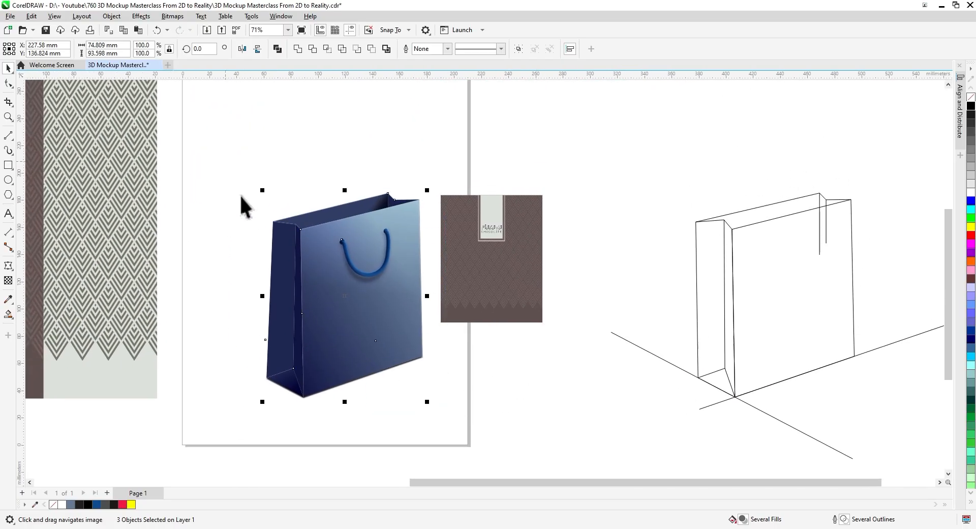
Step: Position a duplicate of the shaded blue bag so that two bags stand side by side
{"action": "mouse_move", "coordinate": [331, 377]}
{"action": "left_mouse_down"}
{"action": "mouse_move", "coordinate": [178, 376]}
{"action": "mouse_move", "coordinate": [349, 383]}
{"action": "left_mouse_up"}
{"action": "left_click", "coordinate": [379, 403]}
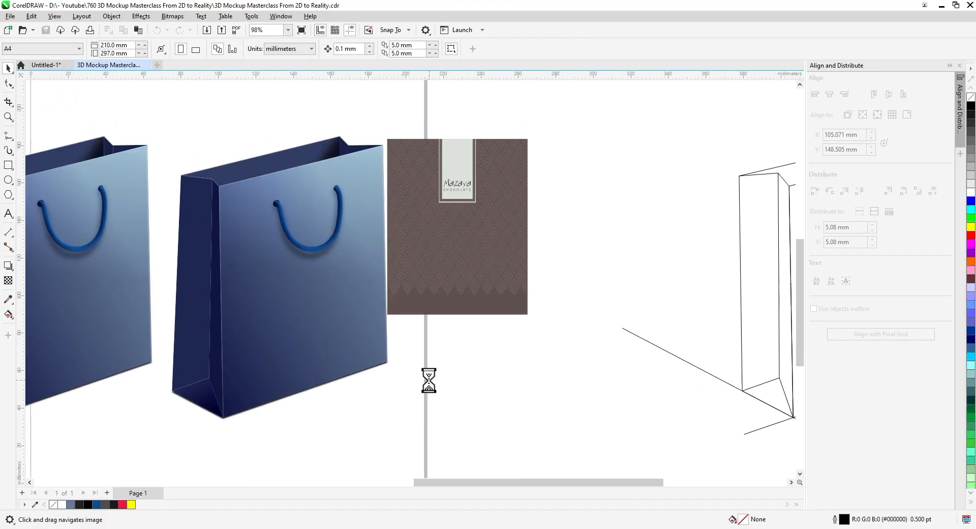
Step: Enlarge the brown front-panel artwork to about 101 by 126 mm and convert it to a 300 dpi RGB bitmap
{"action": "left_click", "coordinate": [429, 209]}
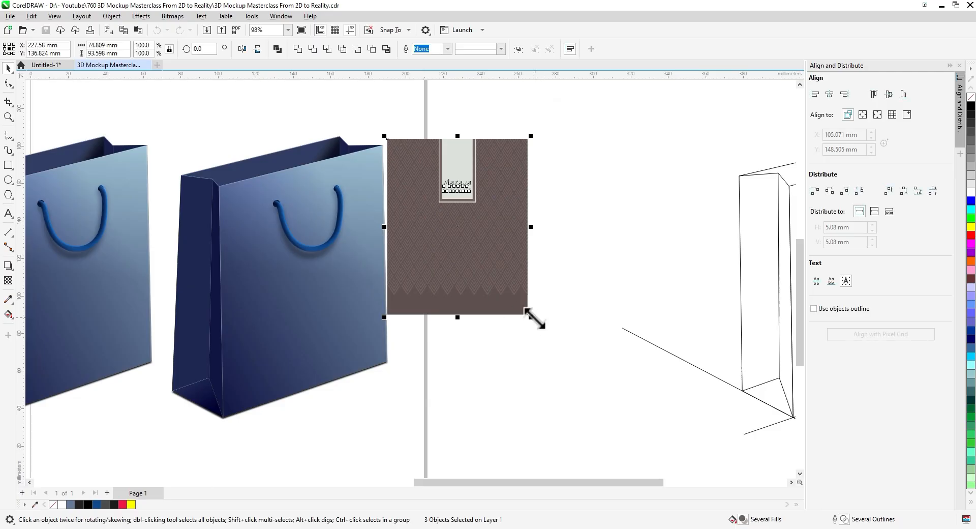
{"action": "left_click_drag", "start_coordinate": [530, 318], "coordinate": [555, 348]}
{"action": "left_click", "coordinate": [172, 16]}
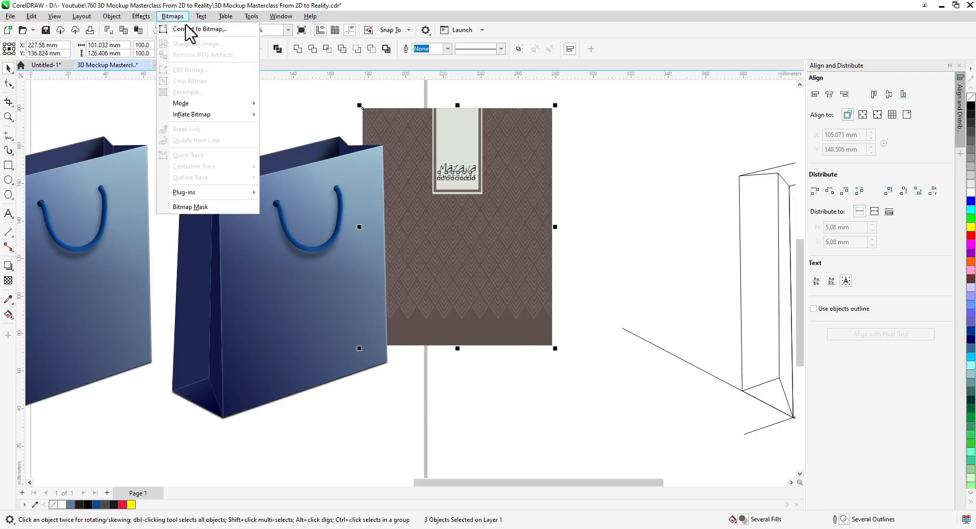
{"action": "left_click", "coordinate": [190, 30]}
{"action": "left_click", "coordinate": [498, 324]}
Step: Bring the front-panel bitmap to the front of the page and place it over the second bag's front face
{"action": "right_click", "coordinate": [468, 289]}
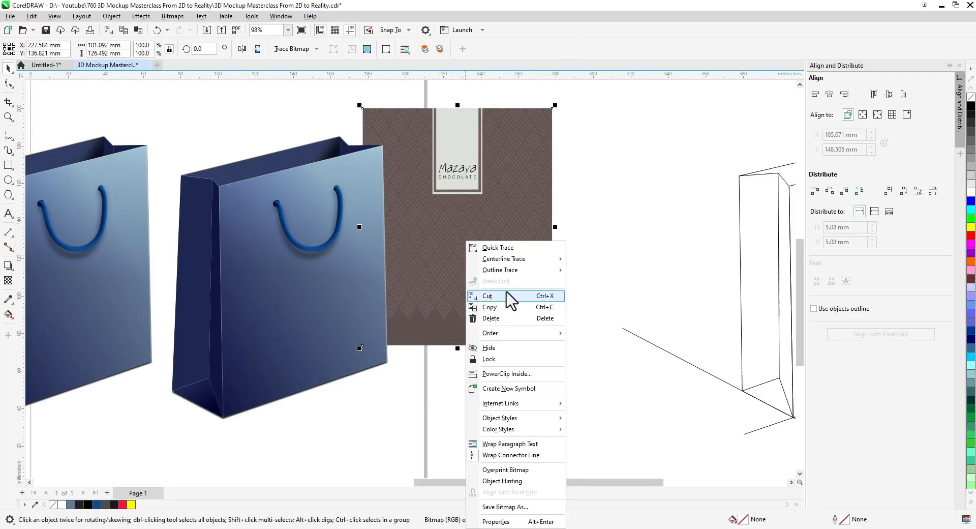
{"action": "mouse_move", "coordinate": [518, 335]}
{"action": "left_click", "coordinate": [610, 333]}
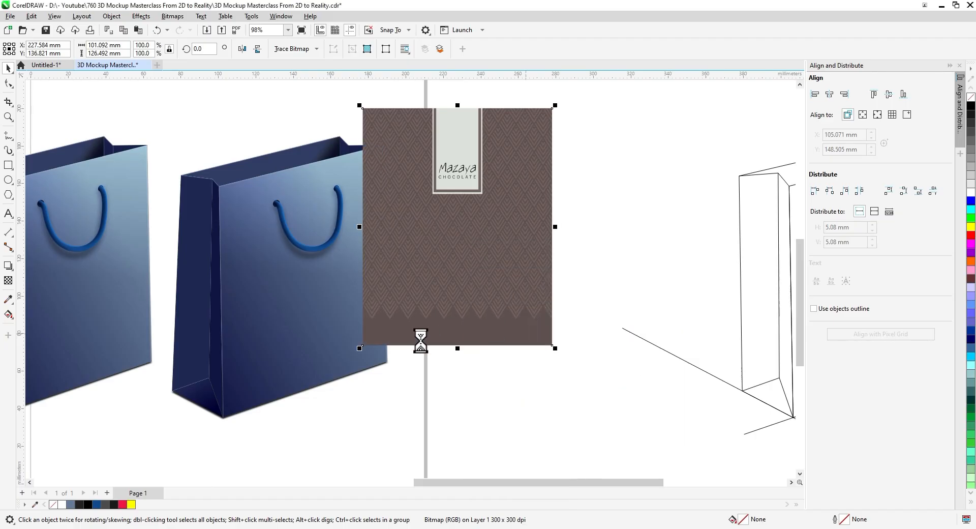
{"action": "left_click_drag", "start_coordinate": [416, 311], "coordinate": [244, 343]}
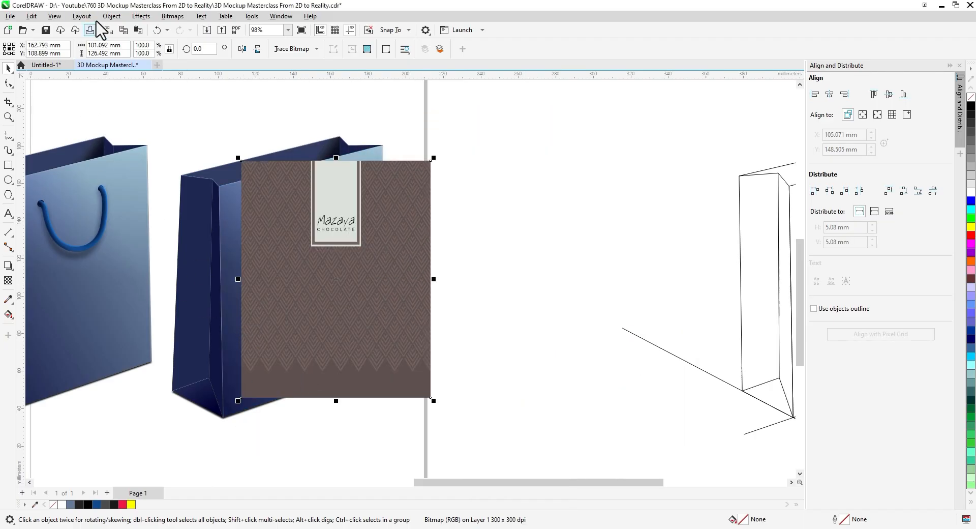
Step: Add a perspective to the front-panel bitmap and fit its four corners to the bag's front face
{"action": "left_click", "coordinate": [112, 15]}
{"action": "mouse_move", "coordinate": [168, 263]}
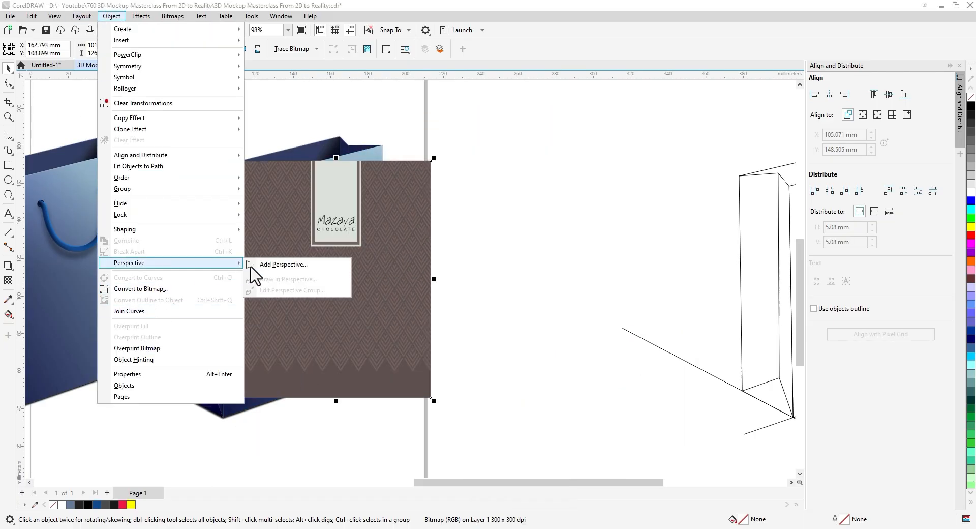
{"action": "left_click", "coordinate": [274, 263]}
{"action": "left_click_drag", "start_coordinate": [242, 400], "coordinate": [223, 418]}
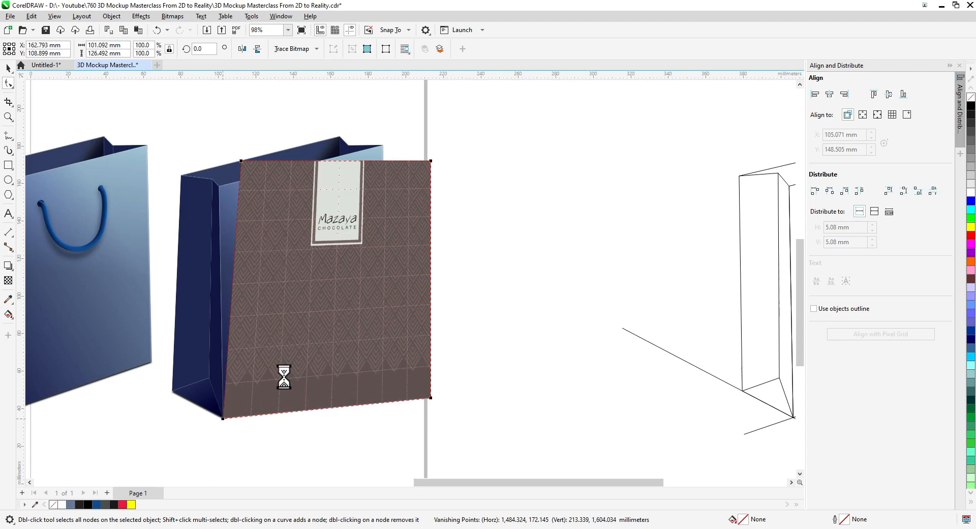
{"action": "left_click_drag", "start_coordinate": [241, 162], "coordinate": [220, 186]}
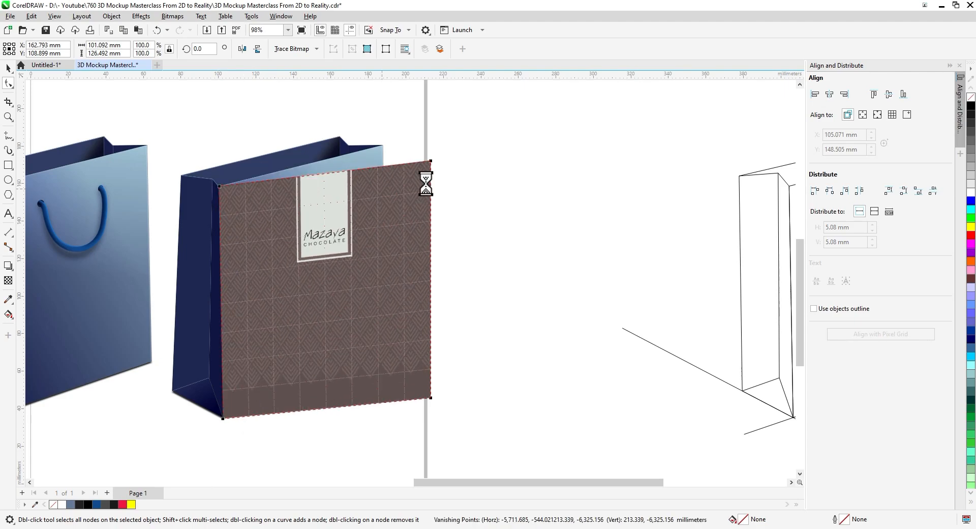
{"action": "left_click_drag", "start_coordinate": [375, 149], "coordinate": [383, 145]}
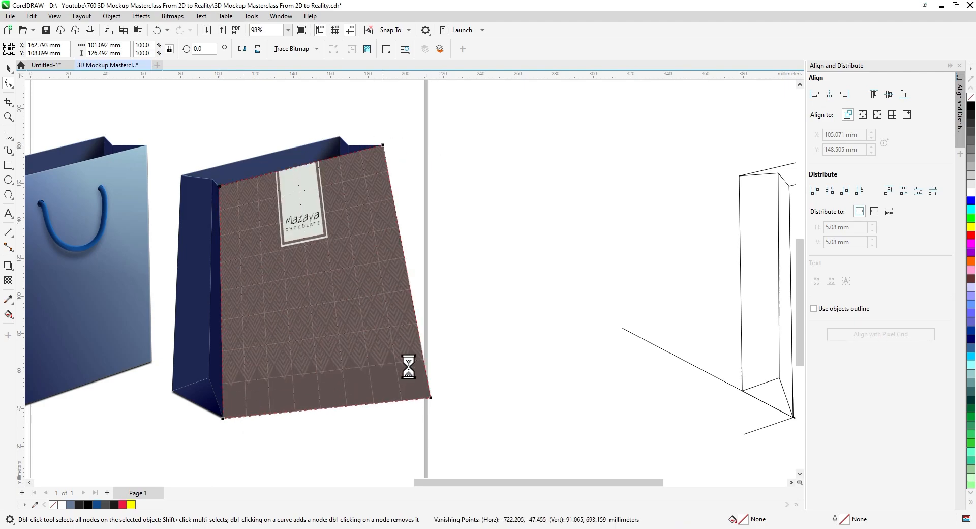
{"action": "left_click_drag", "start_coordinate": [360, 363], "coordinate": [387, 362]}
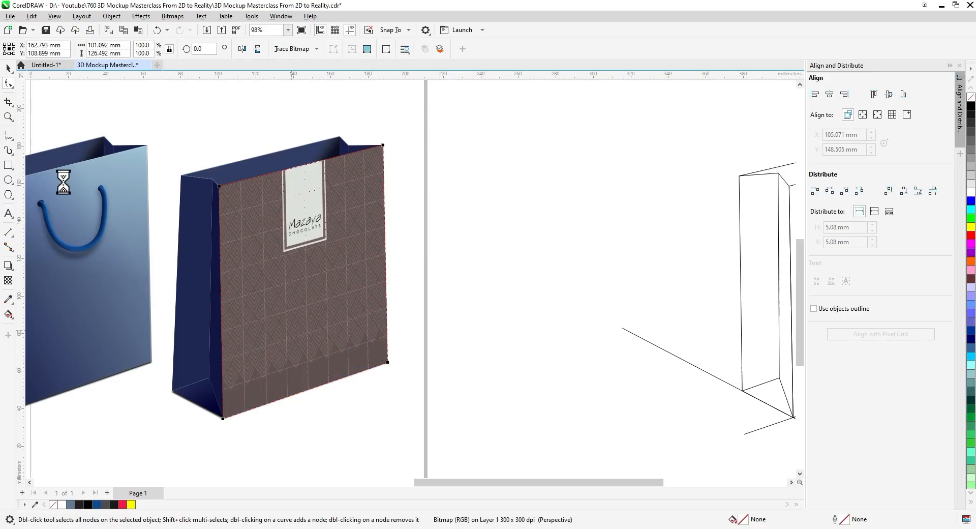
{"action": "left_click", "coordinate": [8, 68]}
Step: Send the perspective bitmap to the back of the page and PowerClip it inside the bag's front face
{"action": "scroll", "coordinate": [260, 285], "scroll_direction": "up", "scroll_amount": 3}
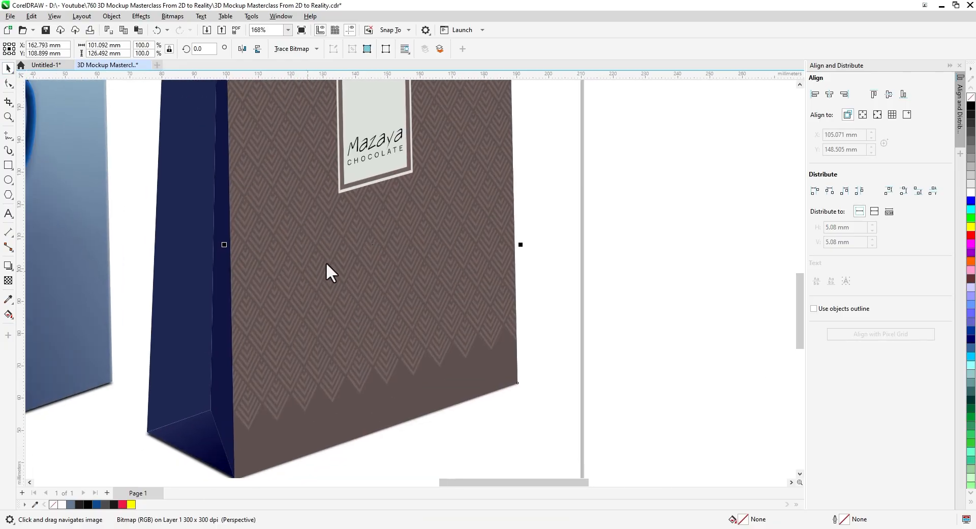
{"action": "right_click", "coordinate": [327, 261]}
{"action": "mouse_move", "coordinate": [417, 333]}
{"action": "left_click", "coordinate": [452, 347]}
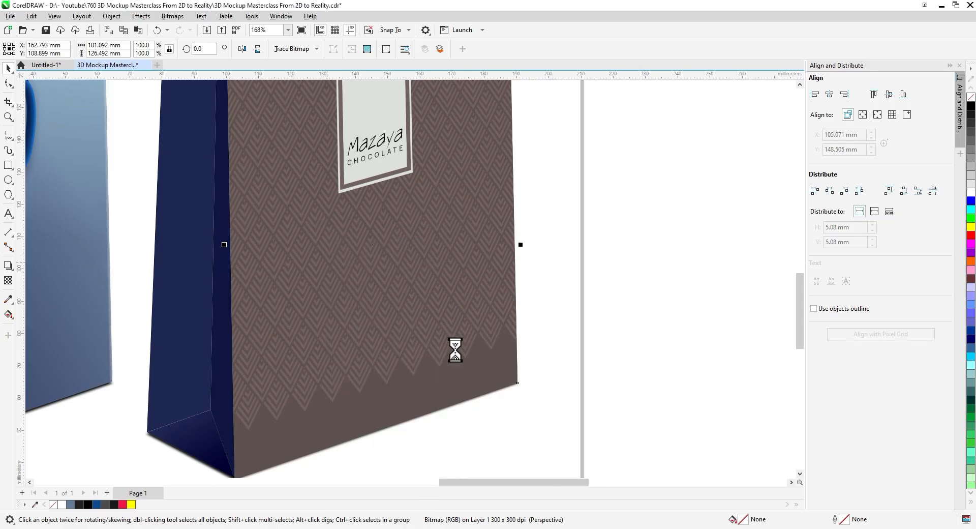
{"action": "left_click", "coordinate": [112, 16]}
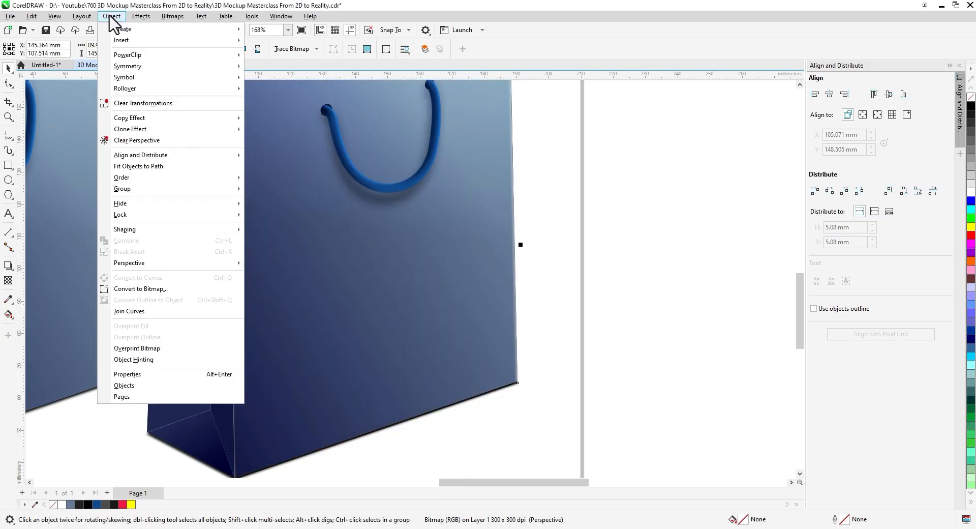
{"action": "mouse_move", "coordinate": [130, 54]}
{"action": "left_click", "coordinate": [283, 57]}
{"action": "left_click", "coordinate": [305, 246]}
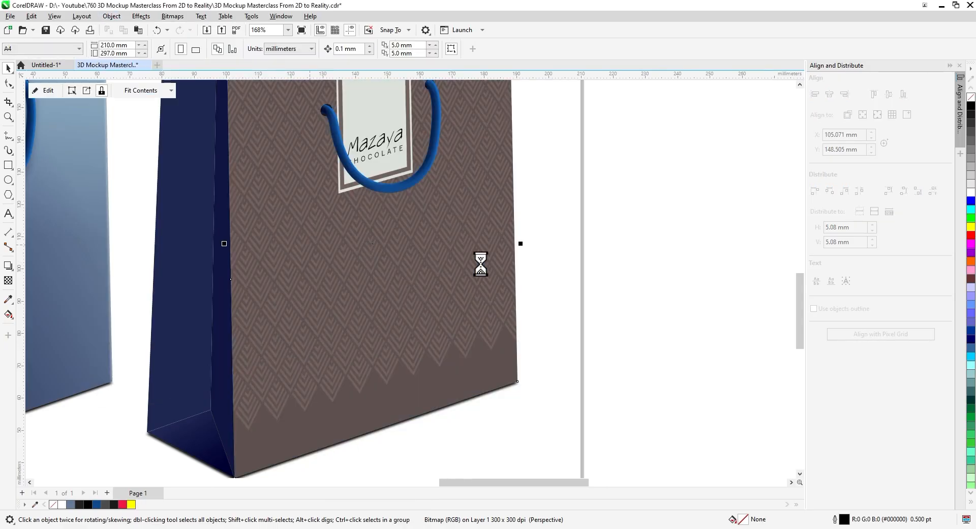
Step: Send the artwork bitmap to the back within the front face's PowerClip, behind the shading overlays, and finish editing the contents
{"action": "right_click", "coordinate": [344, 279]}
{"action": "mouse_move", "coordinate": [395, 333]}
{"action": "left_click", "coordinate": [498, 370]}
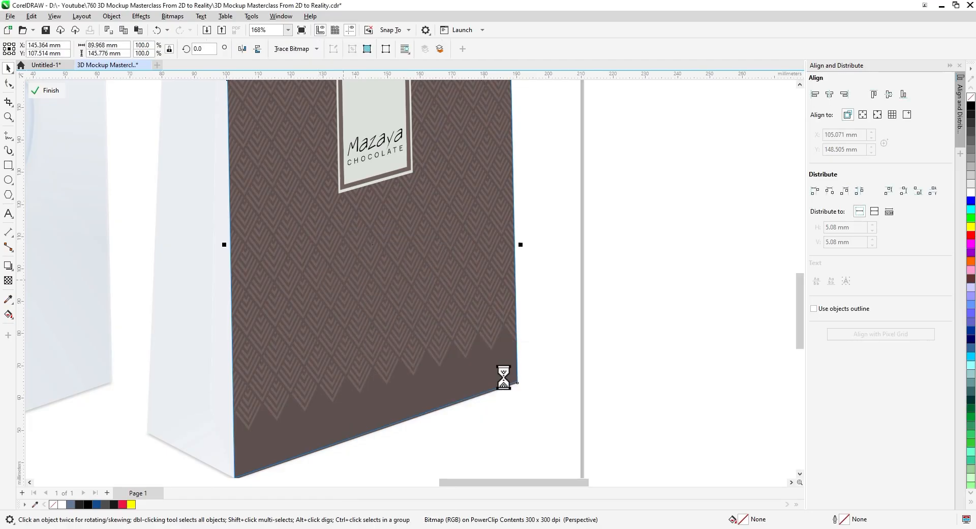
{"action": "left_click", "coordinate": [49, 90]}
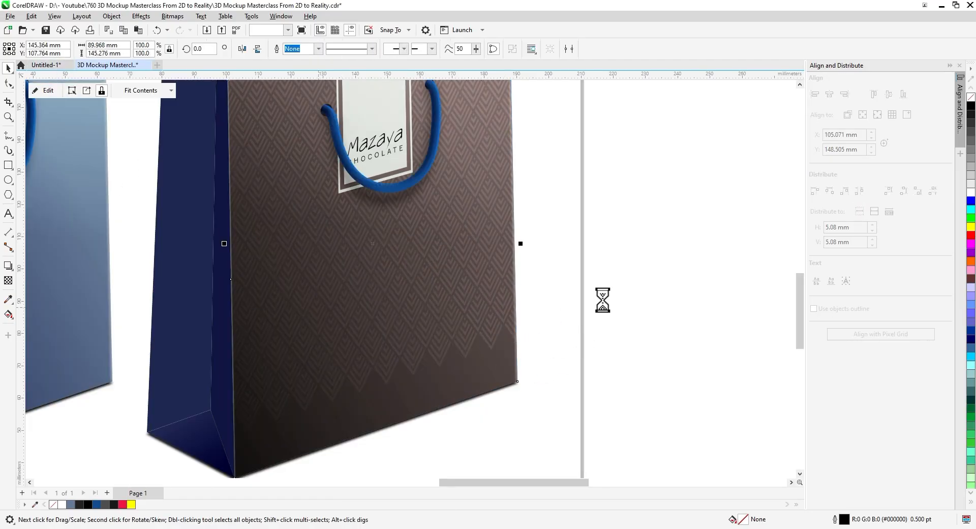
{"action": "left_click", "coordinate": [603, 300]}
Step: Sample the dark brown near the bottom of the front face and apply it to the blue rope handle
{"action": "scroll", "coordinate": [390, 309], "scroll_direction": "down", "scroll_amount": 1}
{"action": "left_click_drag", "start_coordinate": [390, 309], "coordinate": [359, 336]}
{"action": "scroll", "coordinate": [365, 246], "scroll_direction": "up", "scroll_amount": 2}
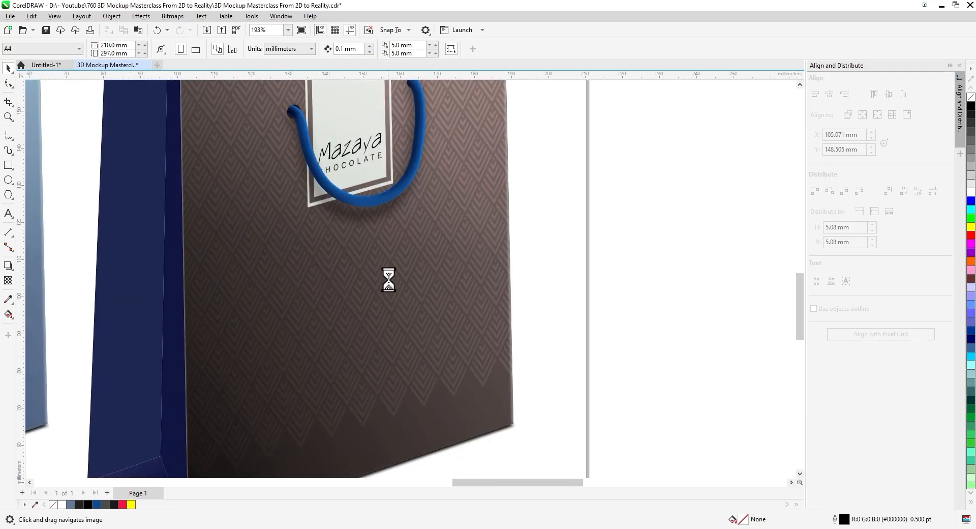
{"action": "left_click", "coordinate": [8, 301]}
{"action": "scroll", "coordinate": [270, 395], "scroll_direction": "down", "scroll_amount": 1}
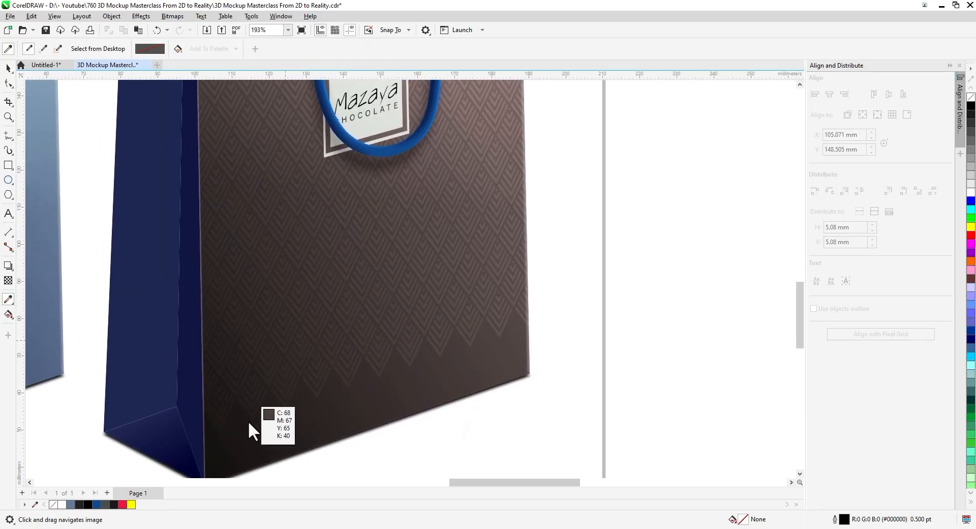
{"action": "left_click", "coordinate": [281, 431]}
{"action": "scroll", "coordinate": [277, 387], "scroll_direction": "up", "scroll_amount": 2}
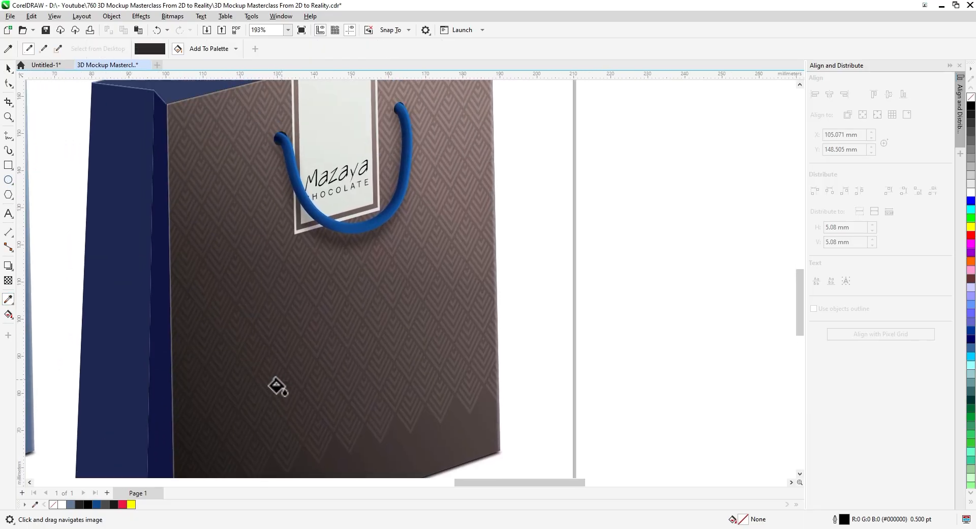
{"action": "left_click", "coordinate": [328, 234]}
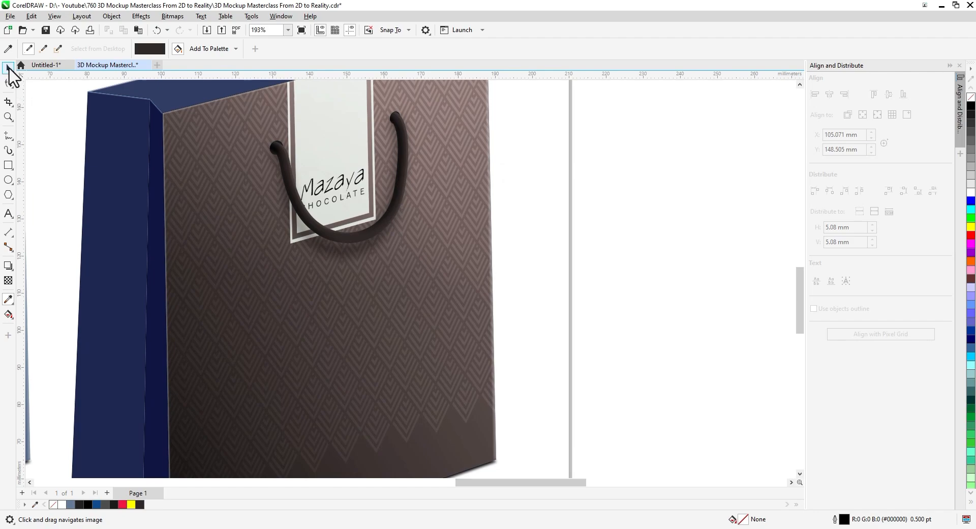
{"action": "left_click", "coordinate": [8, 68]}
Step: Inspect the artwork, shading and recoloured handle on the brown bag's front face
{"action": "scroll", "coordinate": [355, 275], "scroll_direction": "down", "scroll_amount": 1}
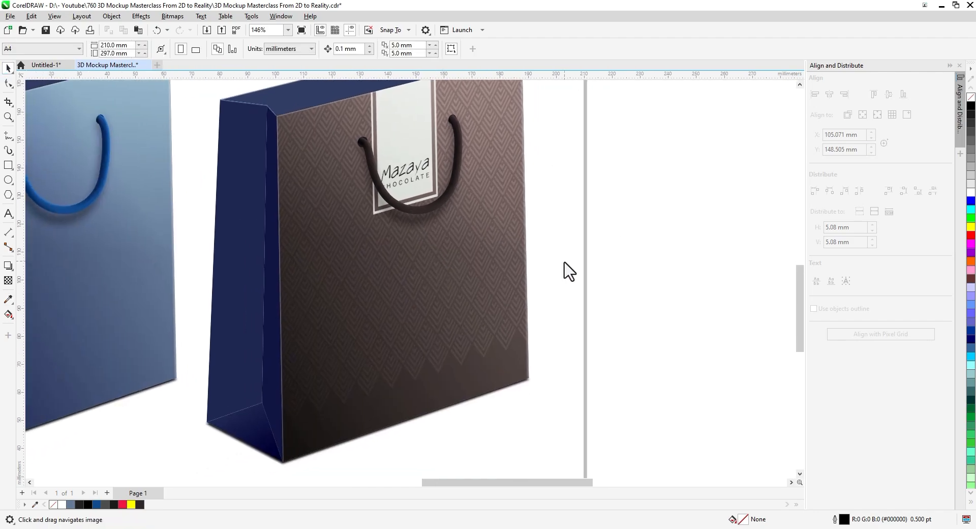
{"action": "scroll", "coordinate": [396, 210], "scroll_direction": "up", "scroll_amount": 2}
{"action": "scroll", "coordinate": [395, 225], "scroll_direction": "up", "scroll_amount": 1}
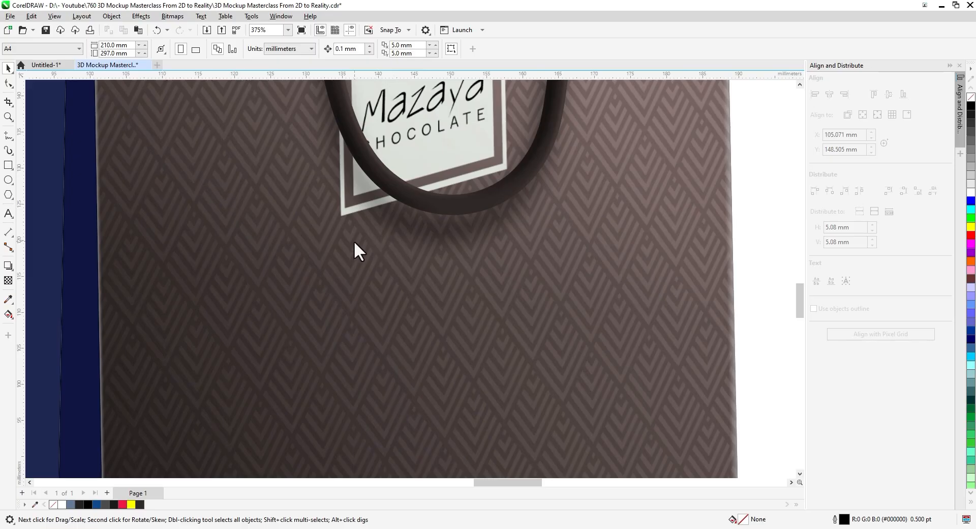
{"action": "scroll", "coordinate": [363, 241], "scroll_direction": "down", "scroll_amount": 2}
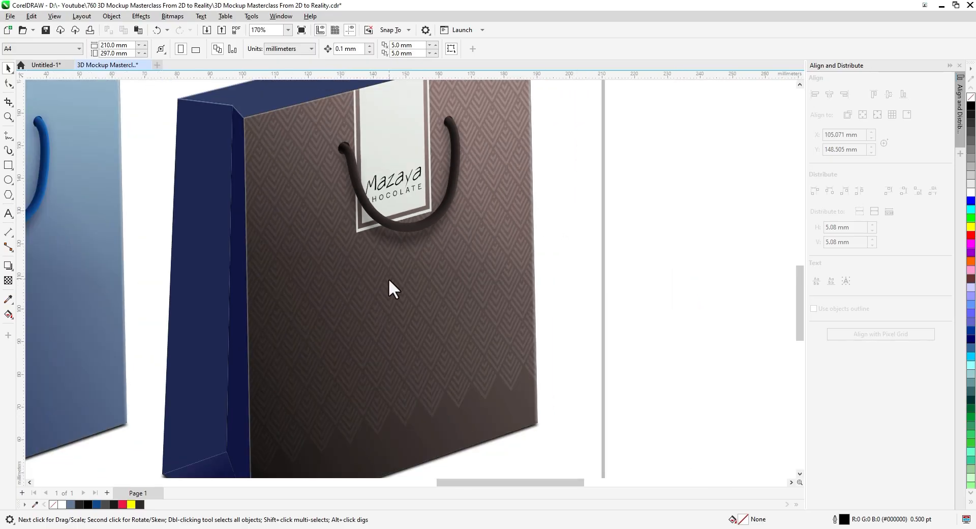
{"action": "scroll", "coordinate": [389, 278], "scroll_direction": "down", "scroll_amount": 2}
{"action": "scroll", "coordinate": [325, 314], "scroll_direction": "down", "scroll_amount": 2}
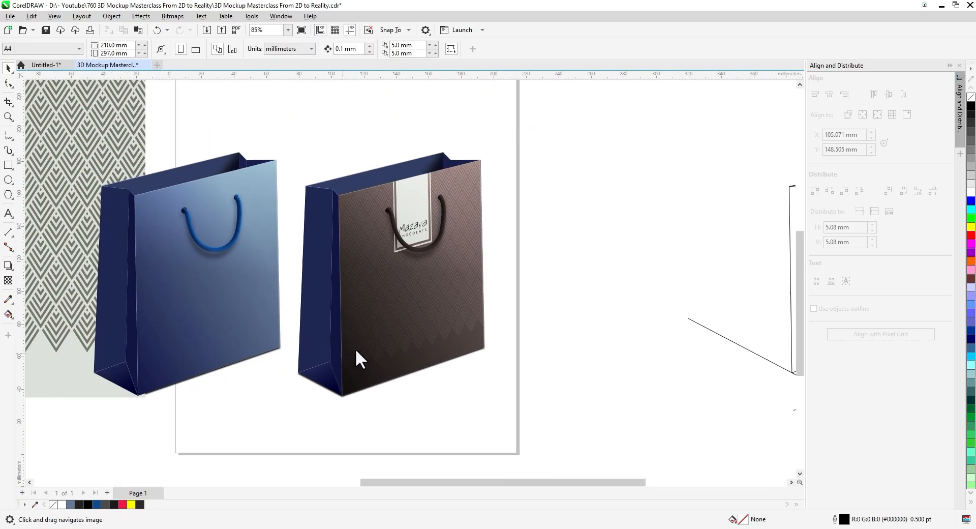
Step: Place a copy of the patterned side-panel artwork beside the brown bag and scale it to about 60 by 180 mm
{"action": "scroll", "coordinate": [123, 278], "scroll_direction": "down", "scroll_amount": 3}
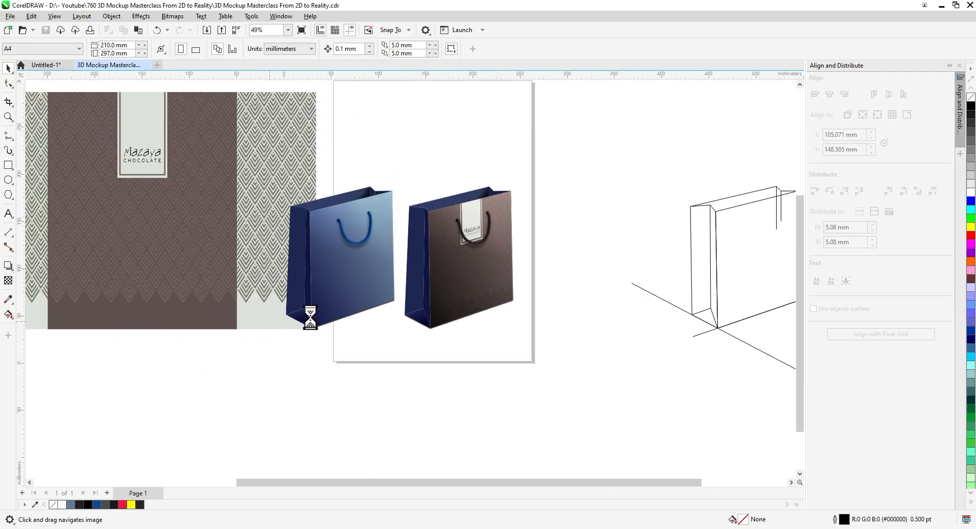
{"action": "left_click", "coordinate": [185, 210]}
{"action": "left_click_drag", "start_coordinate": [185, 210], "coordinate": [717, 313]}
{"action": "left_click", "coordinate": [741, 338]}
{"action": "left_click_drag", "start_coordinate": [709, 358], "coordinate": [442, 322]}
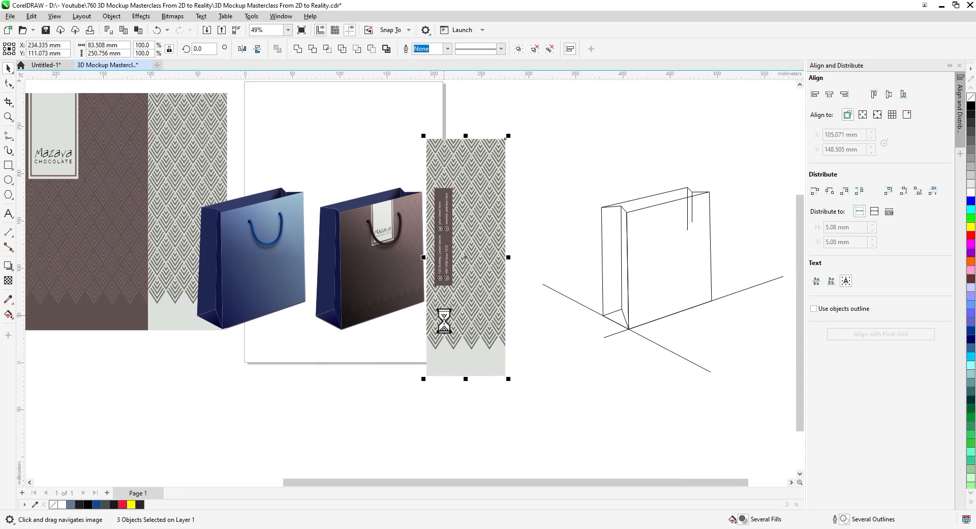
{"action": "scroll", "coordinate": [484, 322], "scroll_direction": "up", "scroll_amount": 1}
{"action": "left_click_drag", "start_coordinate": [472, 397], "coordinate": [447, 326]}
{"action": "left_click_drag", "start_coordinate": [414, 270], "coordinate": [409, 293]}
Step: Convert the side-panel artwork to a 300 dpi RGB bitmap and place two copies of it in a row alongside
{"action": "left_click", "coordinate": [173, 16]}
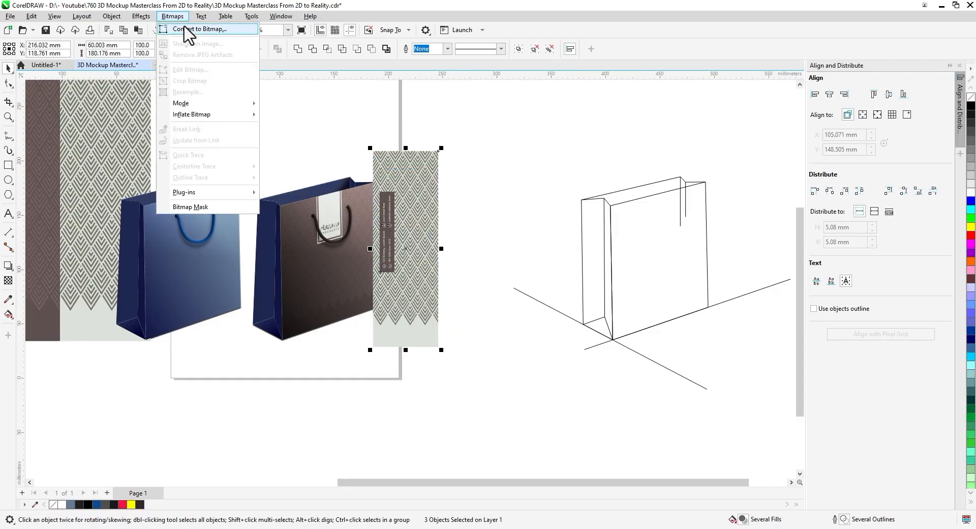
{"action": "left_click", "coordinate": [185, 29]}
{"action": "left_click", "coordinate": [508, 328]}
{"action": "scroll", "coordinate": [456, 326], "scroll_direction": "up", "scroll_amount": 3}
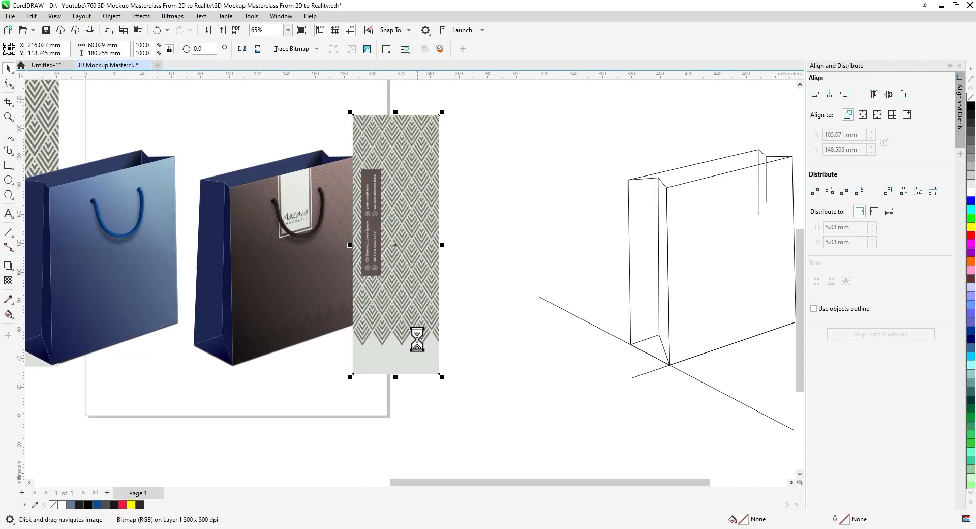
{"action": "left_click_drag", "start_coordinate": [402, 291], "coordinate": [600, 321]}
{"action": "left_click", "coordinate": [502, 319]}
{"action": "left_click", "coordinate": [616, 339]}
Step: Crop the three side-panel bitmaps with the Shape tool to the left half, the right half and the plain bottom strip
{"action": "scroll", "coordinate": [381, 326], "scroll_direction": "down", "scroll_amount": 1}
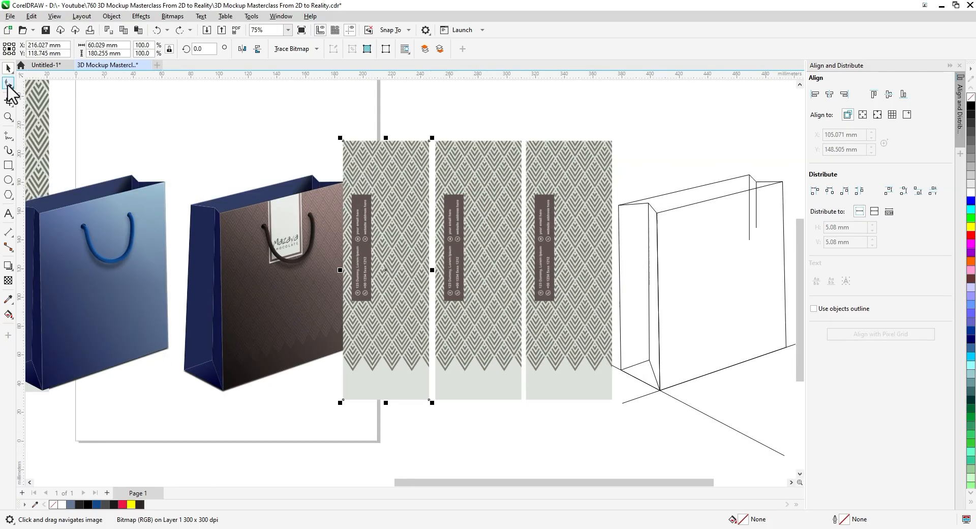
{"action": "left_click", "coordinate": [7, 85]}
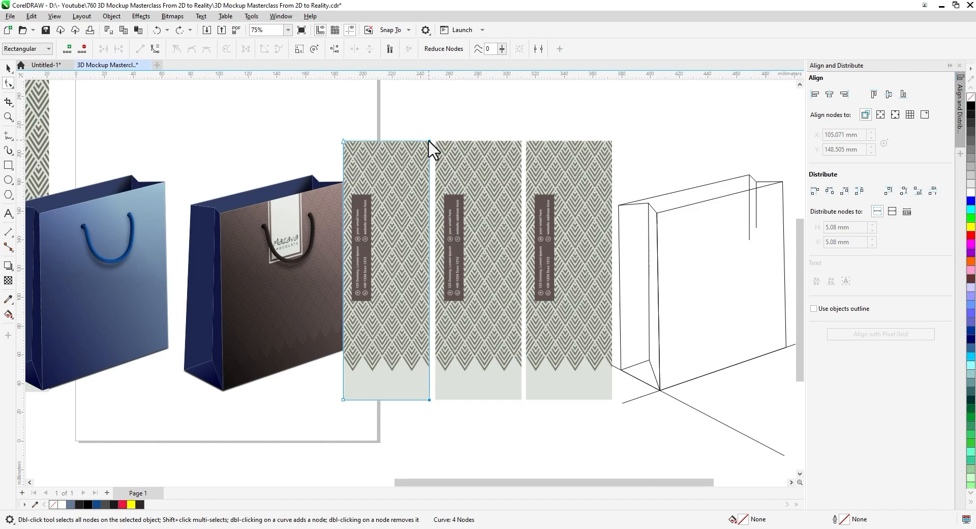
{"action": "left_click_drag", "start_coordinate": [430, 141], "coordinate": [478, 142]}
{"action": "left_click", "coordinate": [456, 213]}
{"action": "left_click", "coordinate": [554, 234]}
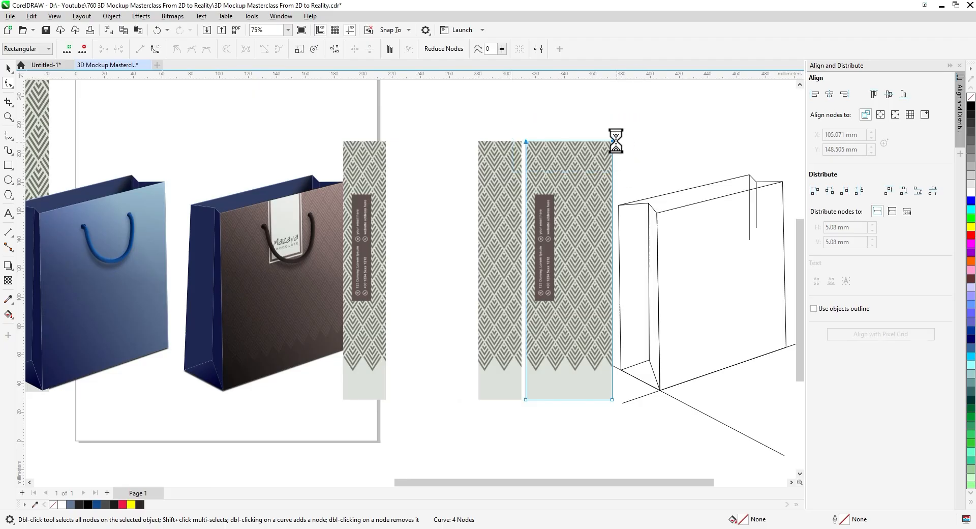
{"action": "left_click_drag", "start_coordinate": [612, 223], "coordinate": [613, 377]}
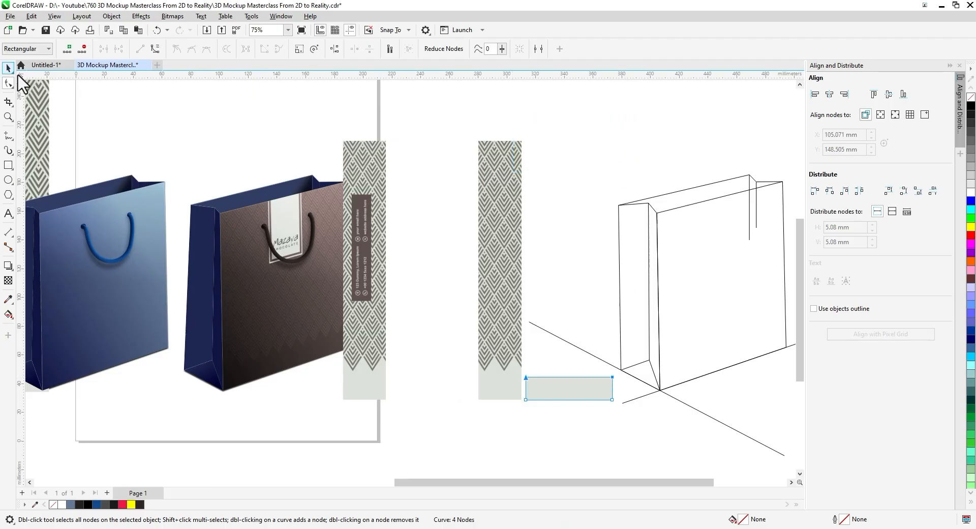
Step: Convert the cropped left half of the side panel to a new 300 dpi RGB bitmap with a transparent background
{"action": "left_click", "coordinate": [8, 68]}
{"action": "left_click", "coordinate": [361, 265]}
{"action": "left_click", "coordinate": [172, 16]}
{"action": "left_click", "coordinate": [192, 32]}
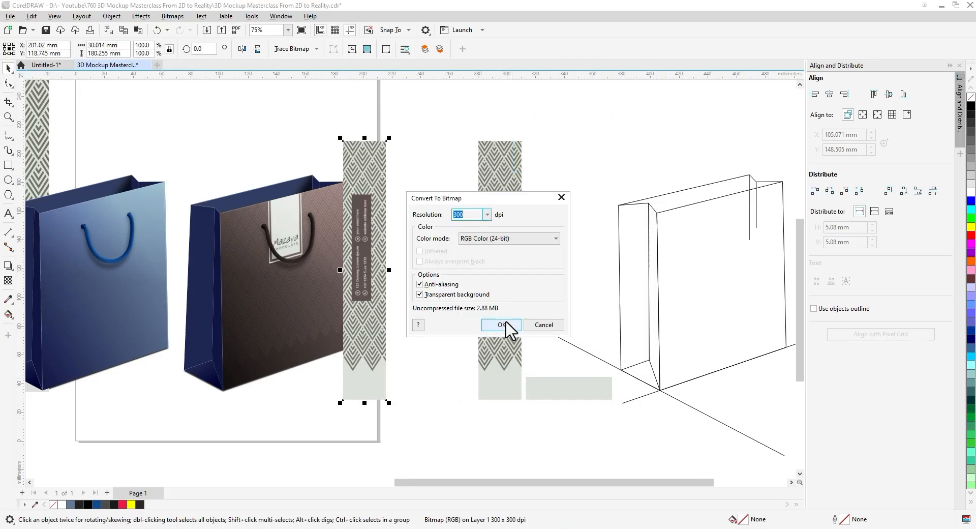
{"action": "left_click", "coordinate": [505, 326]}
Step: Finish the bitmap conversion and move the three side-panel pieces over the brown bag, bringing them closer together
{"action": "left_click", "coordinate": [500, 263]}
{"action": "left_click", "coordinate": [356, 326], "text": "shift"}
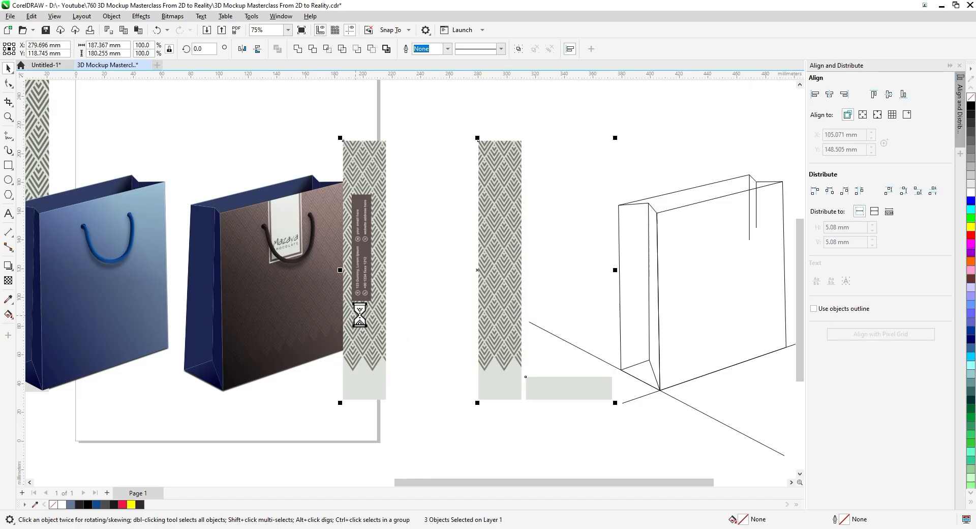
{"action": "left_click_drag", "start_coordinate": [356, 325], "coordinate": [226, 359]}
{"action": "scroll", "coordinate": [236, 338], "scroll_direction": "up", "scroll_amount": 2}
{"action": "left_click_drag", "start_coordinate": [359, 445], "coordinate": [368, 399]}
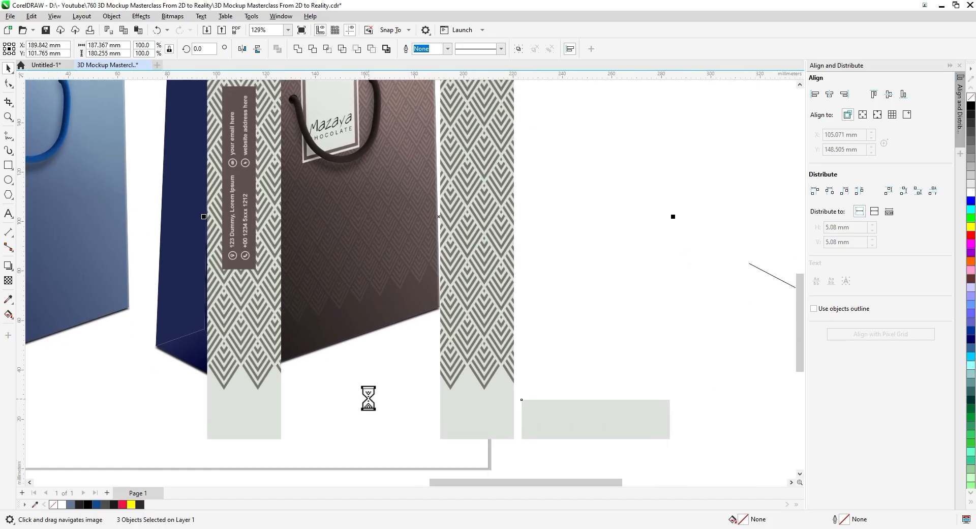
{"action": "left_click", "coordinate": [368, 398]}
{"action": "left_click_drag", "start_coordinate": [465, 391], "coordinate": [358, 392]}
{"action": "left_click_drag", "start_coordinate": [571, 418], "coordinate": [441, 394]}
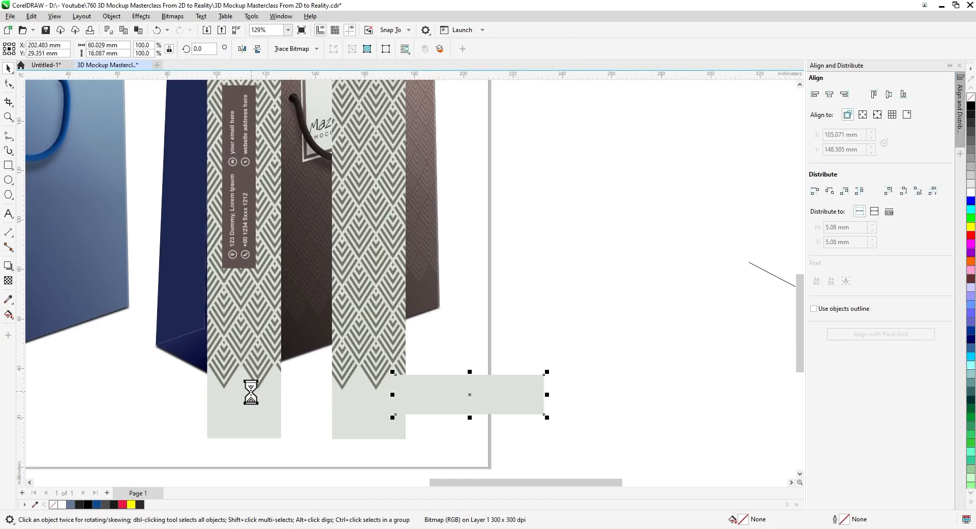
Step: Crop the plain bottom band off both patterned side strips so that only the chevron pattern remains
{"action": "scroll", "coordinate": [102, 197], "scroll_direction": "left", "scroll_amount": 1}
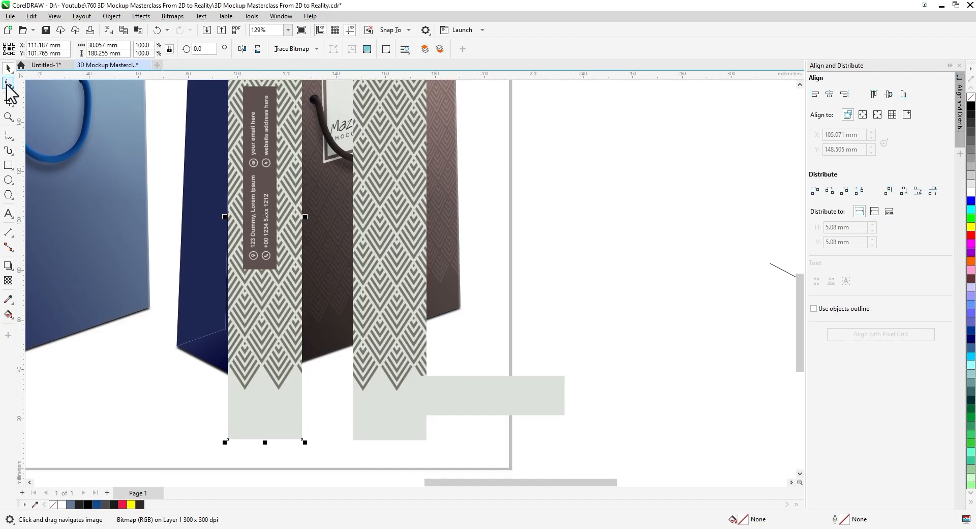
{"action": "left_click", "coordinate": [8, 83]}
{"action": "left_click_drag", "start_coordinate": [303, 435], "coordinate": [302, 362]}
{"action": "right_click", "coordinate": [270, 343]}
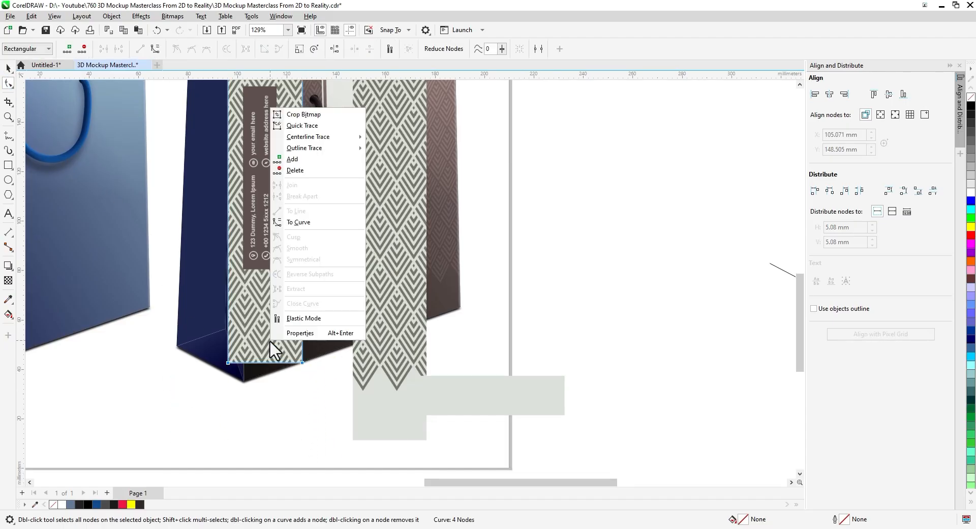
{"action": "left_click", "coordinate": [304, 114]}
{"action": "left_click", "coordinate": [388, 327]}
{"action": "left_click_drag", "start_coordinate": [426, 439], "coordinate": [424, 375]}
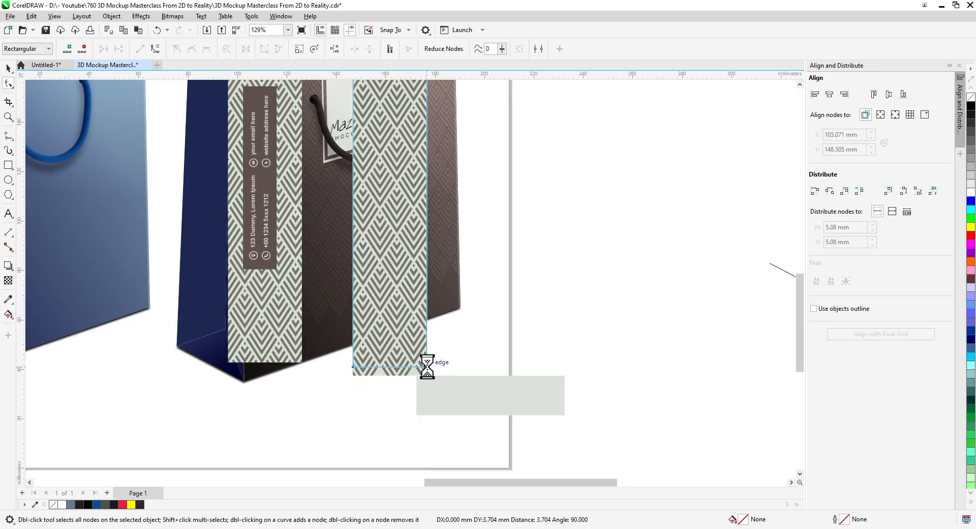
{"action": "right_click", "coordinate": [397, 314]}
{"action": "left_click", "coordinate": [434, 83]}
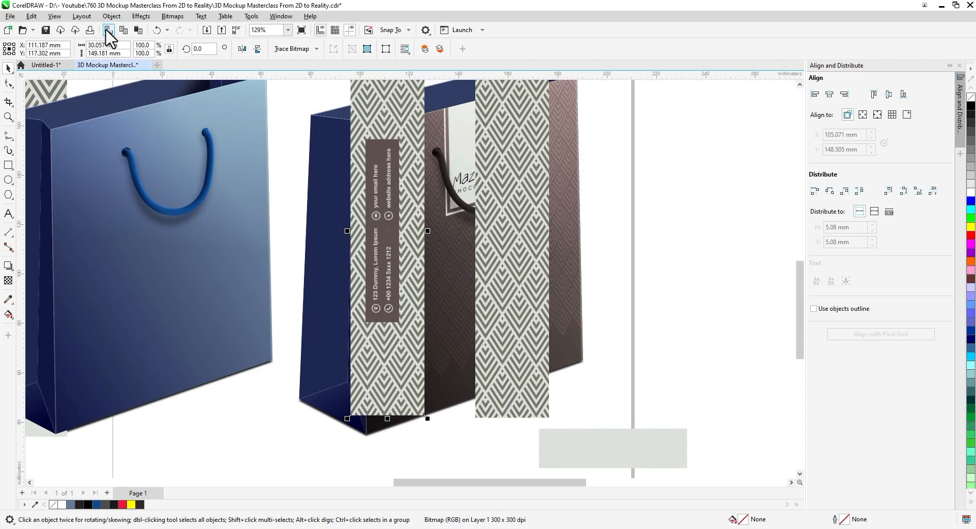
Step: Add perspective to the strip with the contact details and fit its four corners to the brown bag's outer side face
{"action": "left_click", "coordinate": [117, 16]}
{"action": "mouse_move", "coordinate": [142, 263]}
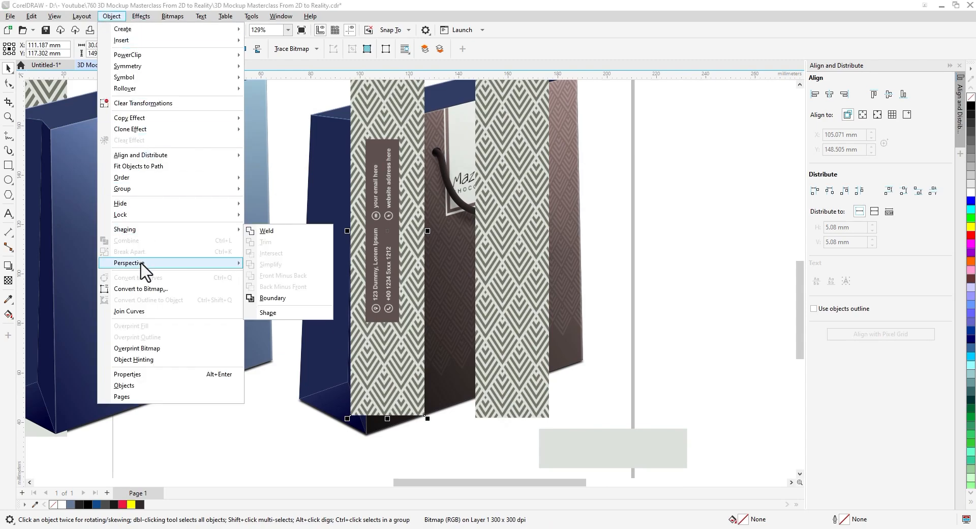
{"action": "left_click", "coordinate": [283, 264]}
{"action": "left_click_drag", "start_coordinate": [320, 410], "coordinate": [348, 382]}
{"action": "left_click_drag", "start_coordinate": [347, 126], "coordinate": [344, 175]}
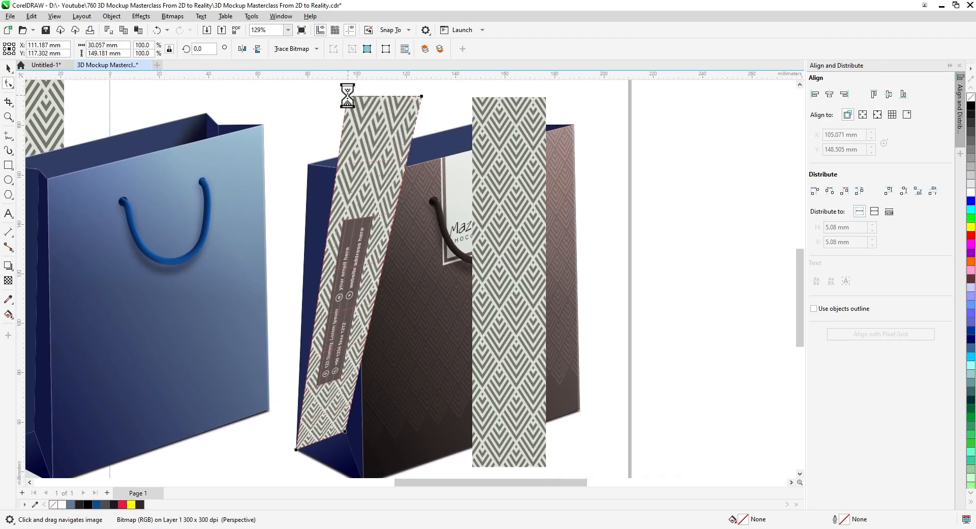
{"action": "left_click_drag", "start_coordinate": [348, 96], "coordinate": [308, 164]}
{"action": "left_click_drag", "start_coordinate": [421, 95], "coordinate": [350, 170]}
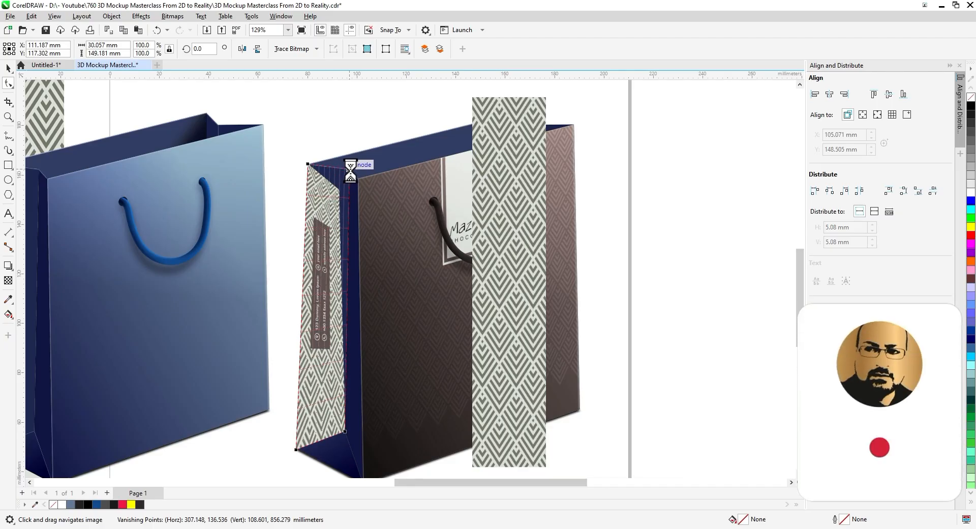
{"action": "left_click", "coordinate": [8, 69]}
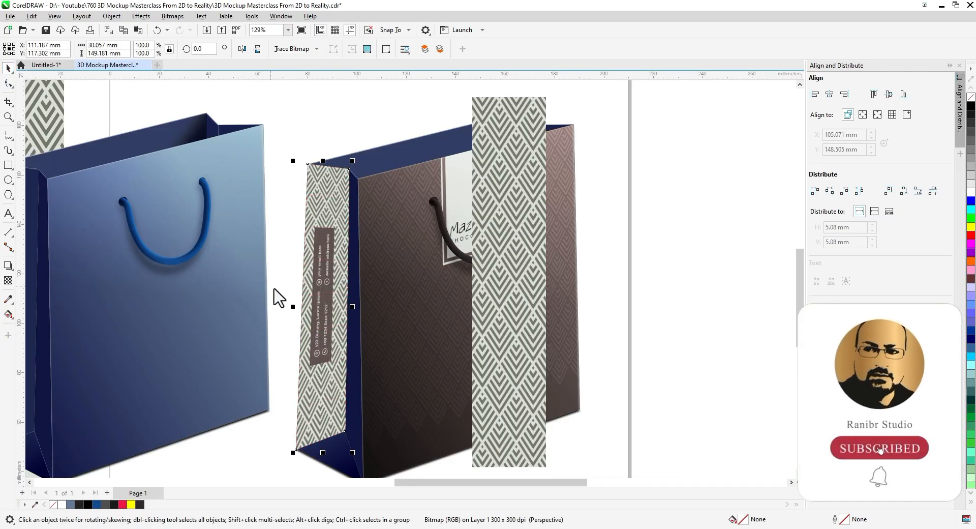
Step: Send the distorted contact-details strip to the back of the page and PowerClip it inside the bag's outer side face
{"action": "right_click", "coordinate": [318, 300]}
{"action": "mouse_move", "coordinate": [382, 99]}
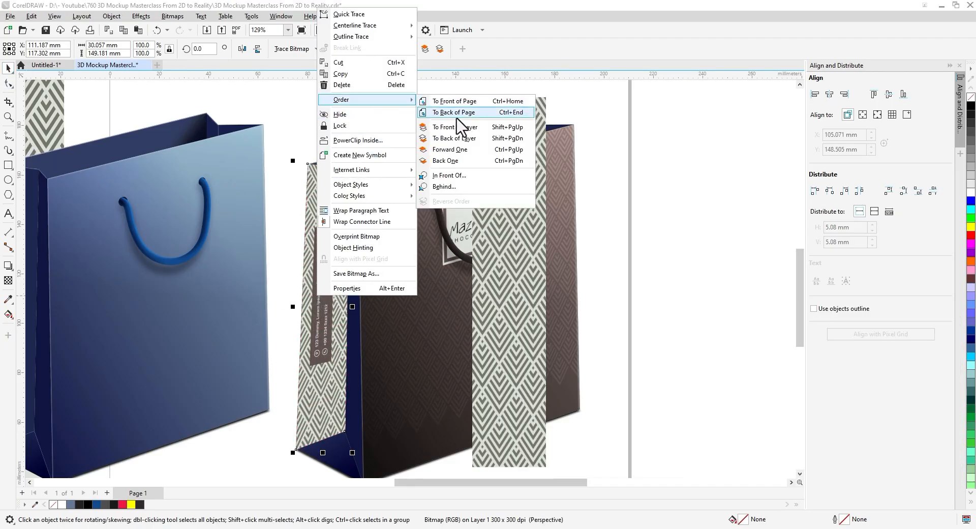
{"action": "left_click", "coordinate": [458, 117]}
{"action": "left_click", "coordinate": [112, 16]}
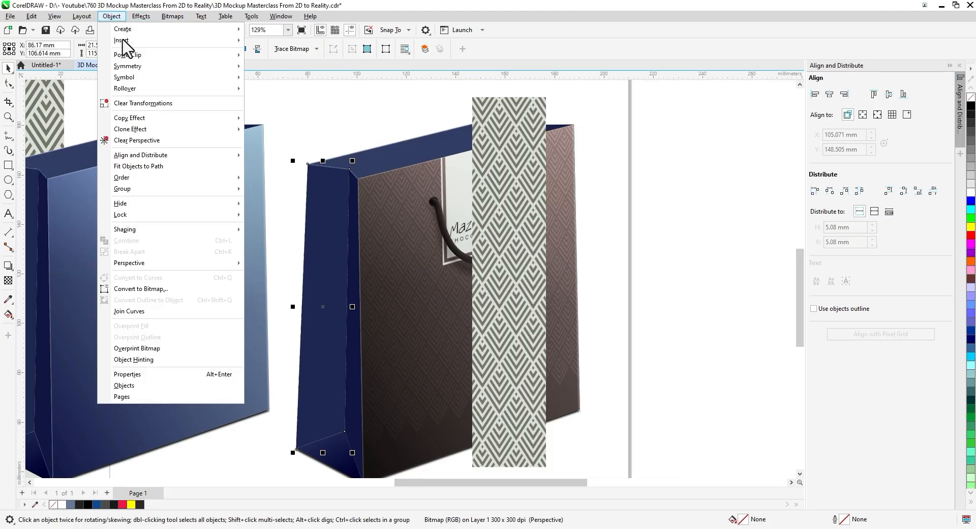
{"action": "mouse_move", "coordinate": [140, 54]}
{"action": "left_click", "coordinate": [277, 56]}
{"action": "left_click", "coordinate": [325, 274]}
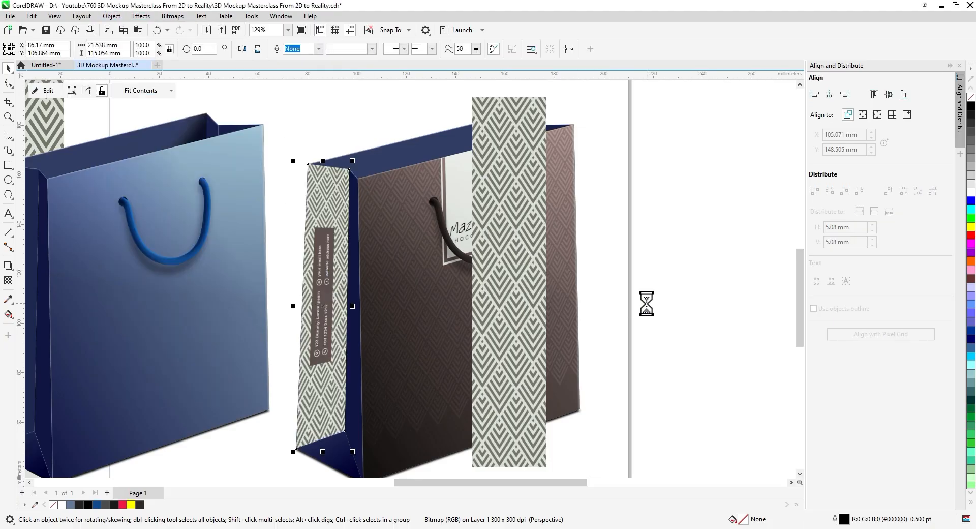
Step: Add perspective to the plain chevron strip and fit its four corners to the narrow side fold beside the bag's front
{"action": "left_click", "coordinate": [502, 276]}
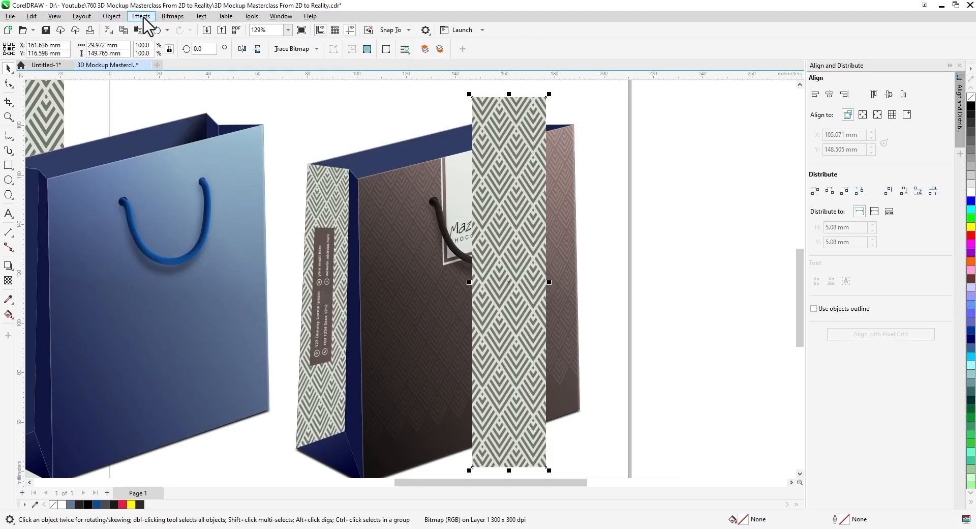
{"action": "left_click", "coordinate": [112, 16]}
{"action": "mouse_move", "coordinate": [152, 265]}
{"action": "left_click", "coordinate": [266, 275]}
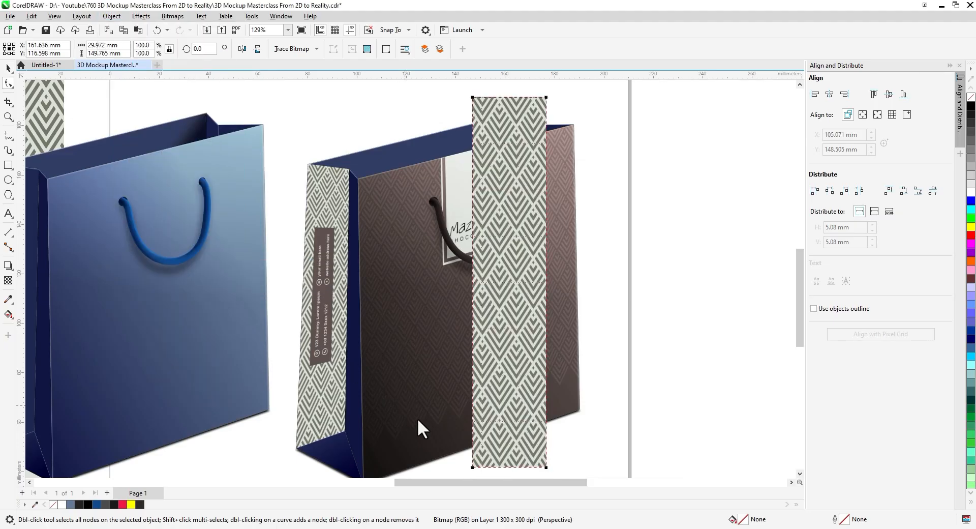
{"action": "scroll", "coordinate": [460, 458], "scroll_direction": "down", "scroll_amount": 1}
{"action": "left_click_drag", "start_coordinate": [473, 415], "coordinate": [345, 379]}
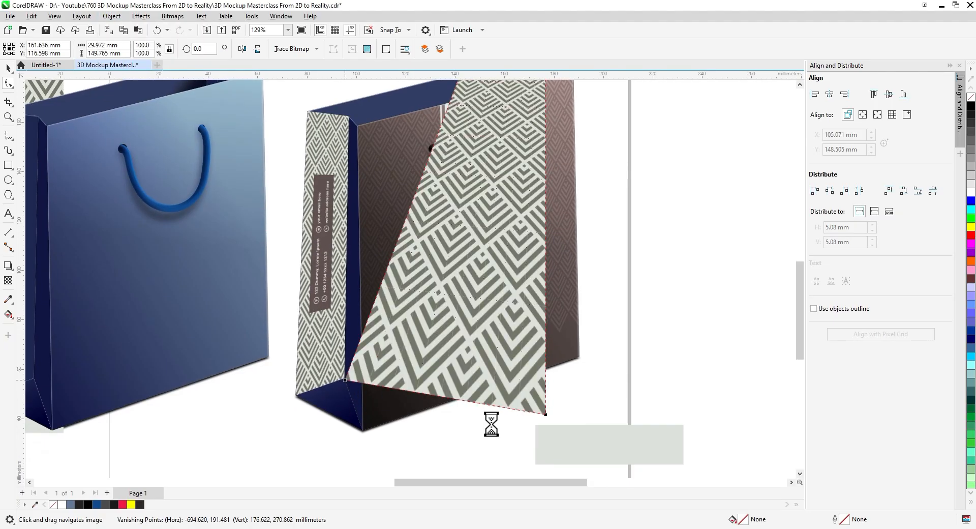
{"action": "scroll", "coordinate": [448, 325], "scroll_direction": "up", "scroll_amount": 2}
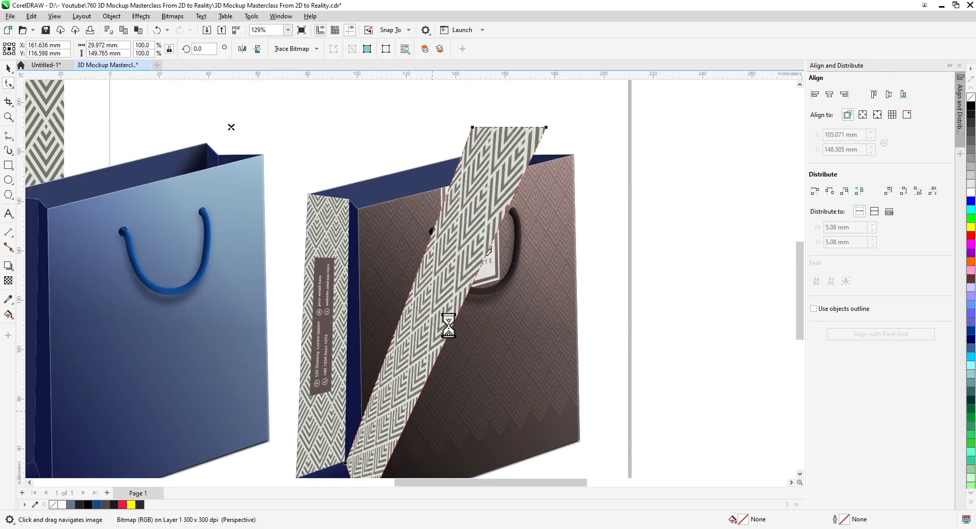
{"action": "left_click_drag", "start_coordinate": [469, 128], "coordinate": [349, 199]}
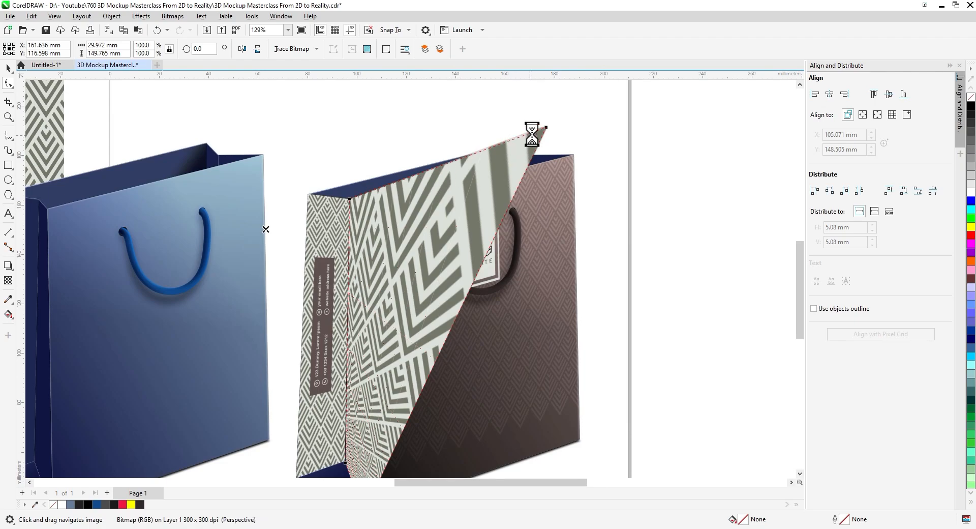
{"action": "left_click_drag", "start_coordinate": [466, 170], "coordinate": [345, 186]}
{"action": "scroll", "coordinate": [366, 218], "scroll_direction": "up", "scroll_amount": 4}
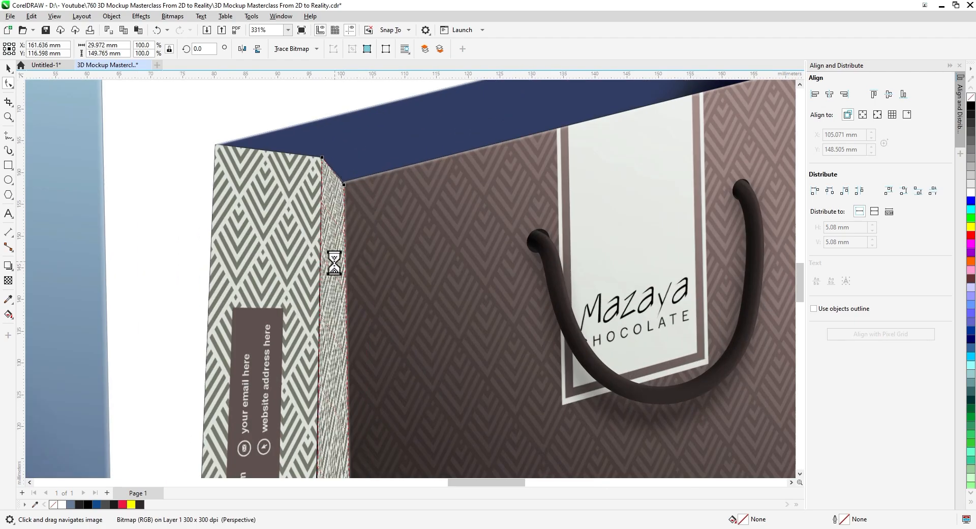
{"action": "scroll", "coordinate": [351, 294], "scroll_direction": "down", "scroll_amount": 4}
{"action": "key", "text": "space"}
Step: Send the distorted chevron strip to the back of the page and PowerClip it inside the narrow side fold
{"action": "right_click", "coordinate": [376, 309]}
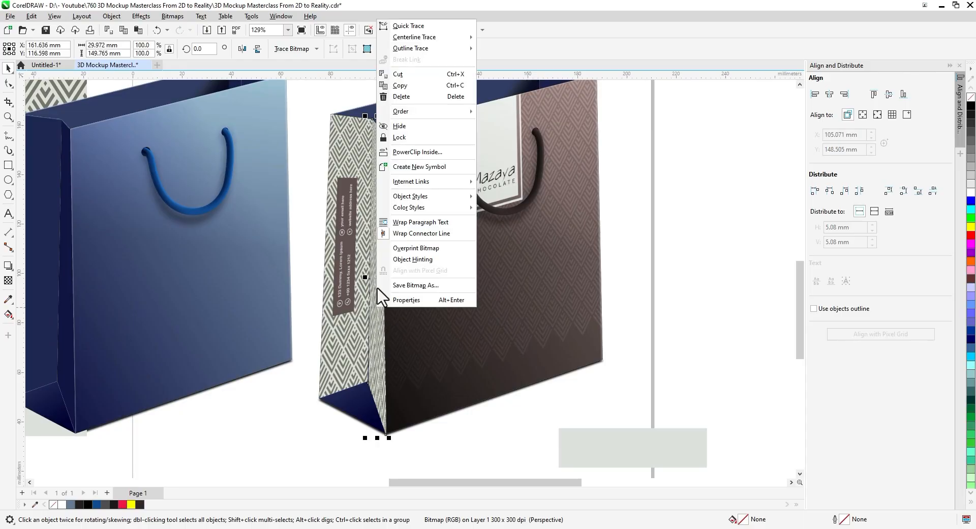
{"action": "mouse_move", "coordinate": [437, 113]}
{"action": "left_click", "coordinate": [513, 125]}
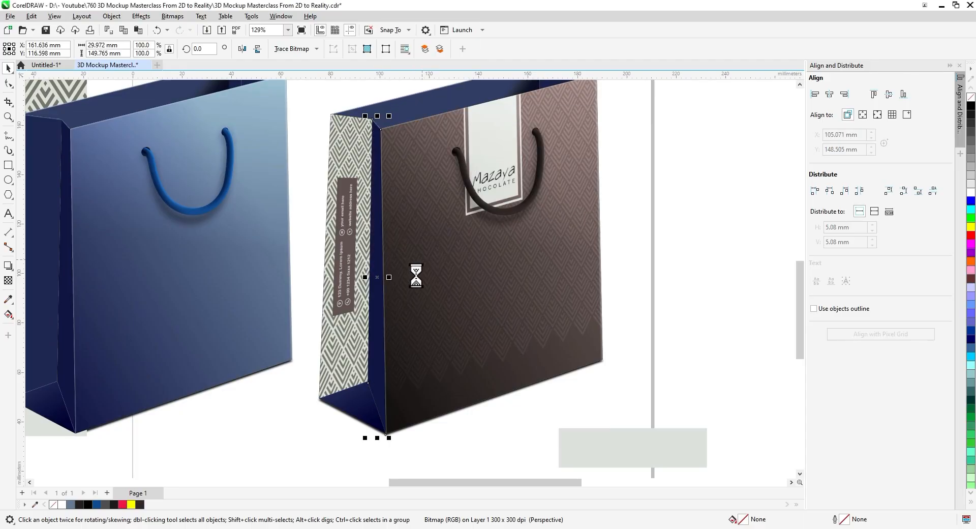
{"action": "right_click", "coordinate": [377, 278]}
{"action": "left_click", "coordinate": [408, 375]}
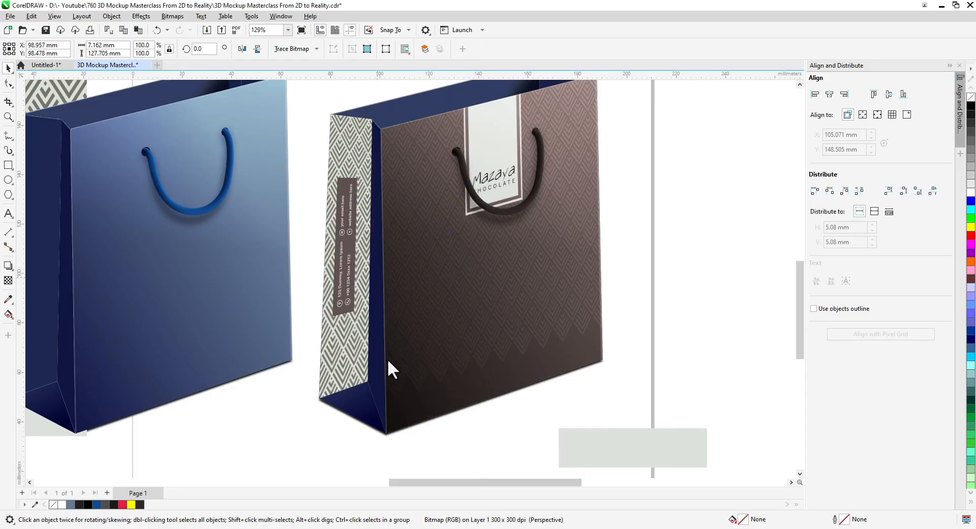
{"action": "left_click", "coordinate": [380, 351]}
Step: Move the plain grey strip below the brown bag and add perspective so its corners enclose the triangular bottom fold
{"action": "left_click_drag", "start_coordinate": [582, 449], "coordinate": [191, 425]}
{"action": "scroll", "coordinate": [346, 435], "scroll_direction": "up", "scroll_amount": 2}
{"action": "scroll", "coordinate": [330, 387], "scroll_direction": "up", "scroll_amount": 2}
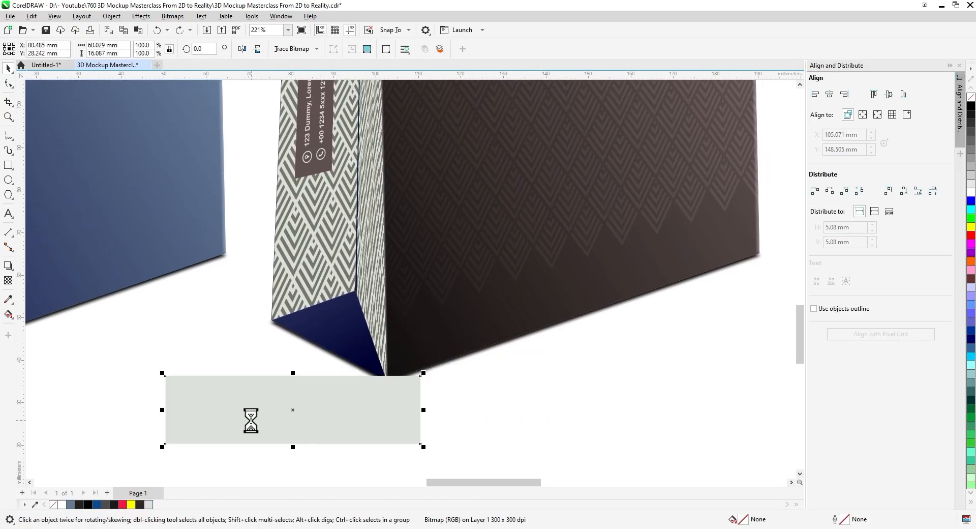
{"action": "left_click", "coordinate": [113, 16]}
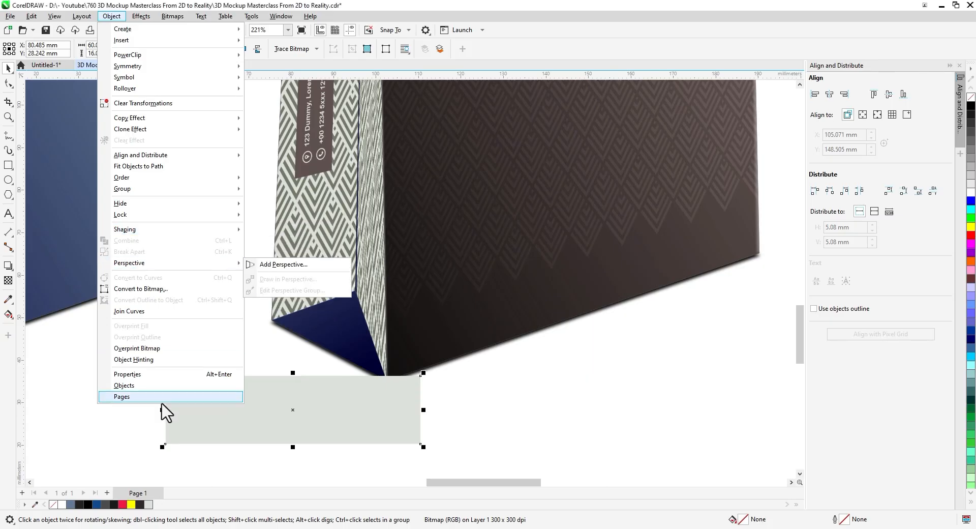
{"action": "left_click", "coordinate": [275, 265]}
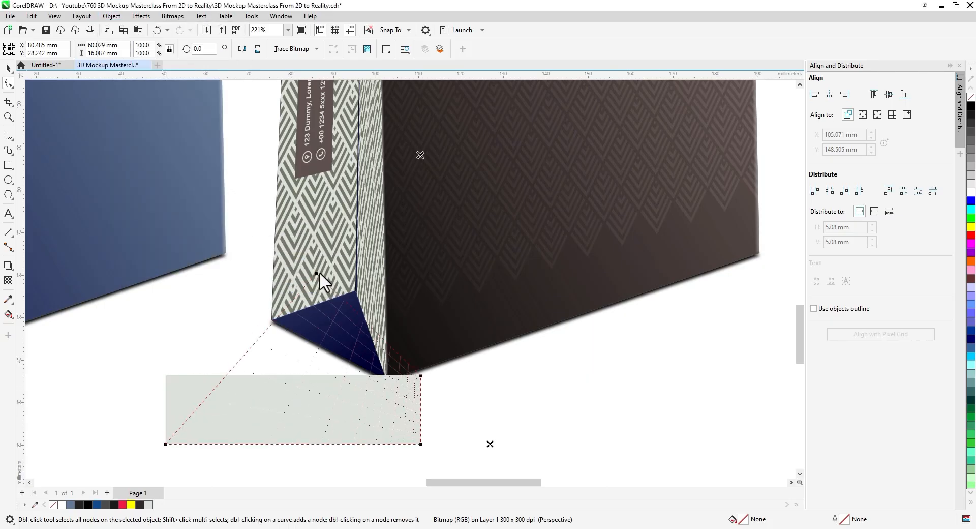
{"action": "left_click_drag", "start_coordinate": [320, 271], "coordinate": [327, 265]}
{"action": "left_click_drag", "start_coordinate": [420, 375], "coordinate": [381, 295]}
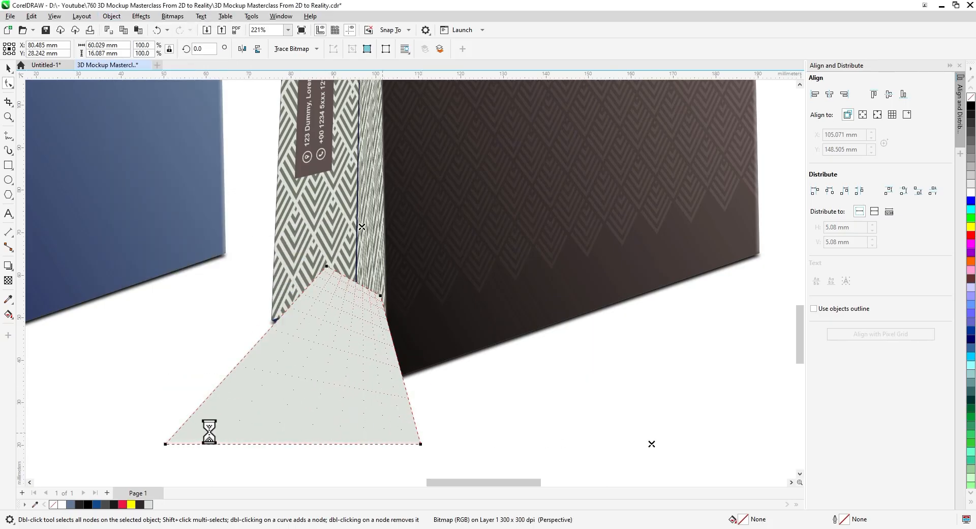
{"action": "left_click_drag", "start_coordinate": [167, 444], "coordinate": [272, 322]}
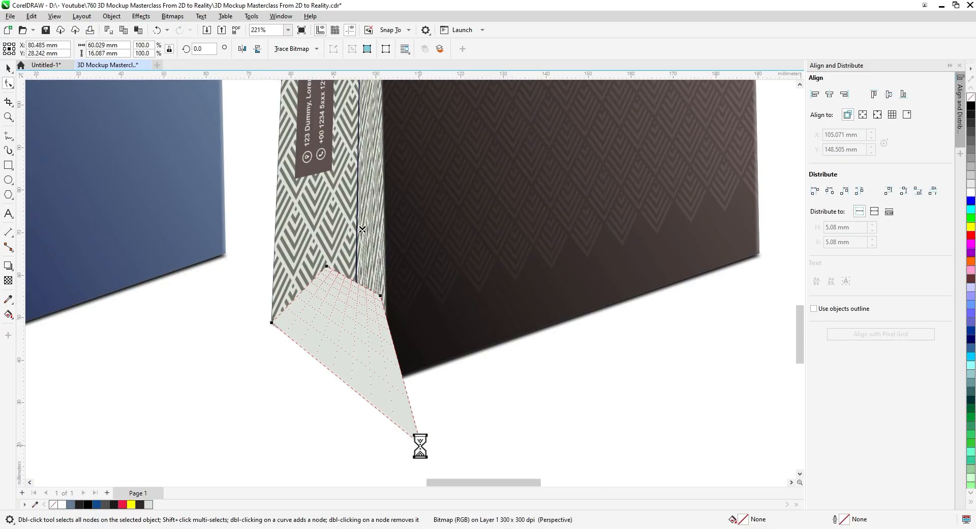
{"action": "left_click_drag", "start_coordinate": [420, 443], "coordinate": [394, 388]}
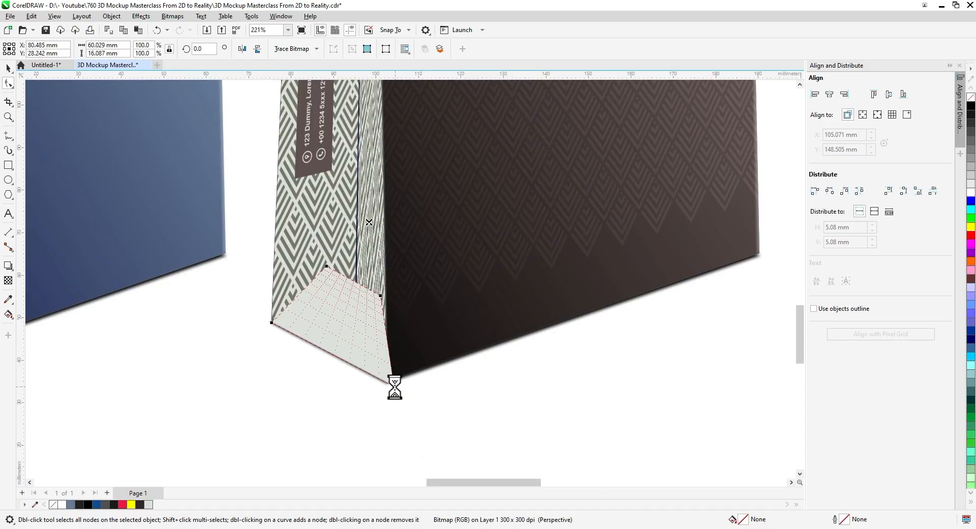
{"action": "left_click", "coordinate": [8, 68]}
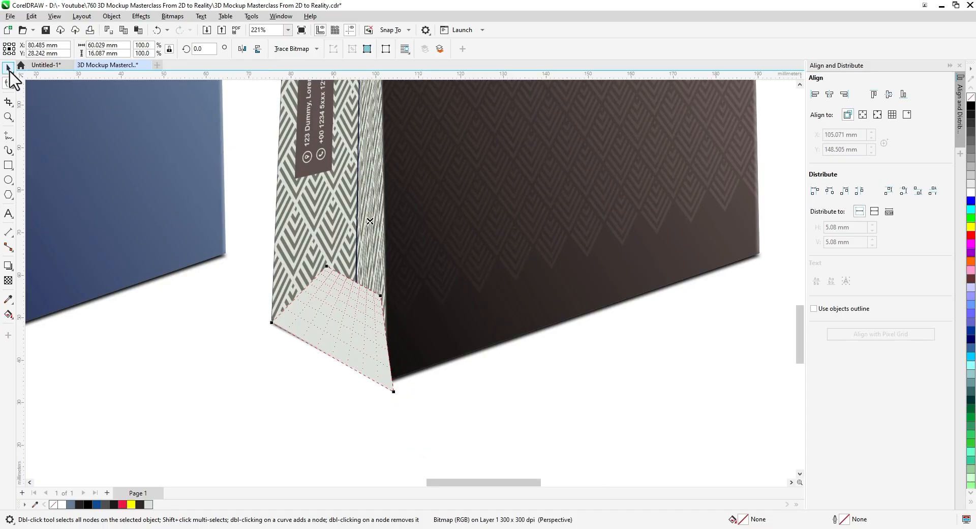
Step: Send the distorted grey strip to the back of the page and PowerClip it inside the triangular bottom fold
{"action": "right_click", "coordinate": [324, 320]}
{"action": "mouse_move", "coordinate": [395, 122]}
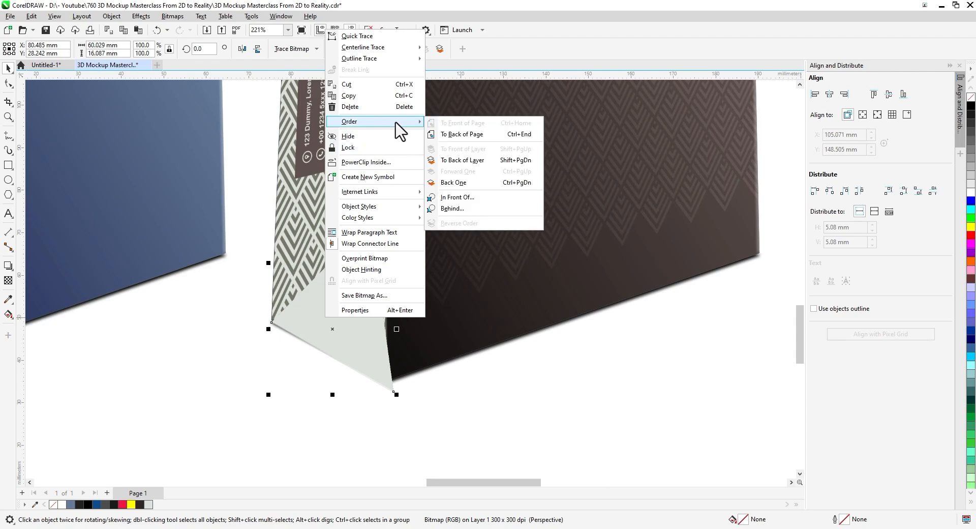
{"action": "left_click", "coordinate": [445, 136]}
{"action": "right_click", "coordinate": [333, 329]}
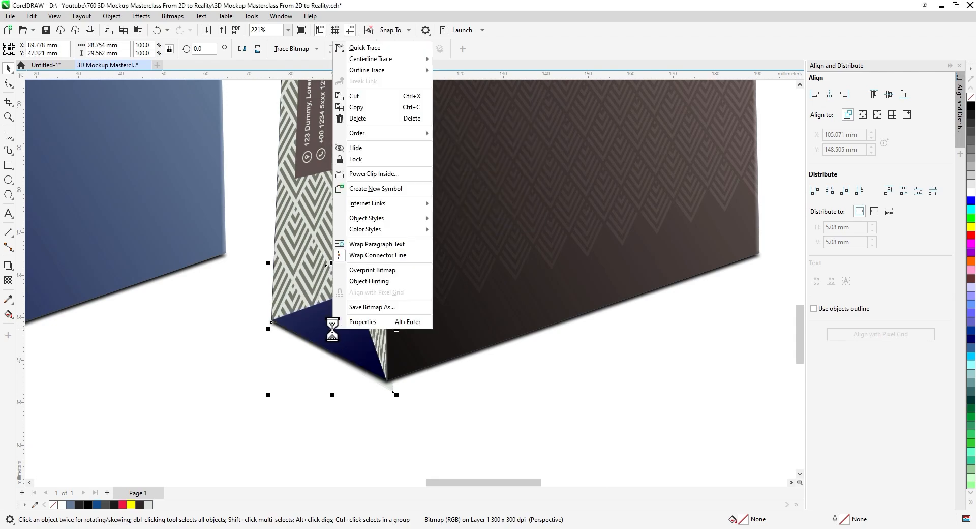
{"action": "left_click", "coordinate": [377, 174]}
{"action": "left_click", "coordinate": [338, 324]}
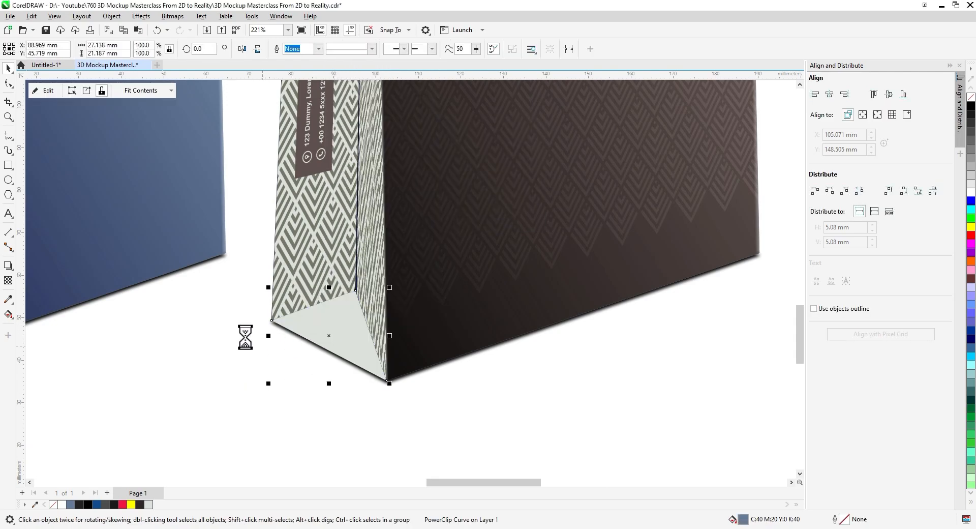
Step: Edit the triangular bottom fold's PowerClip, stretch the grey strip's outer corner beyond the fold, and send the strip to the back of the layer
{"action": "left_click", "coordinate": [45, 92]}
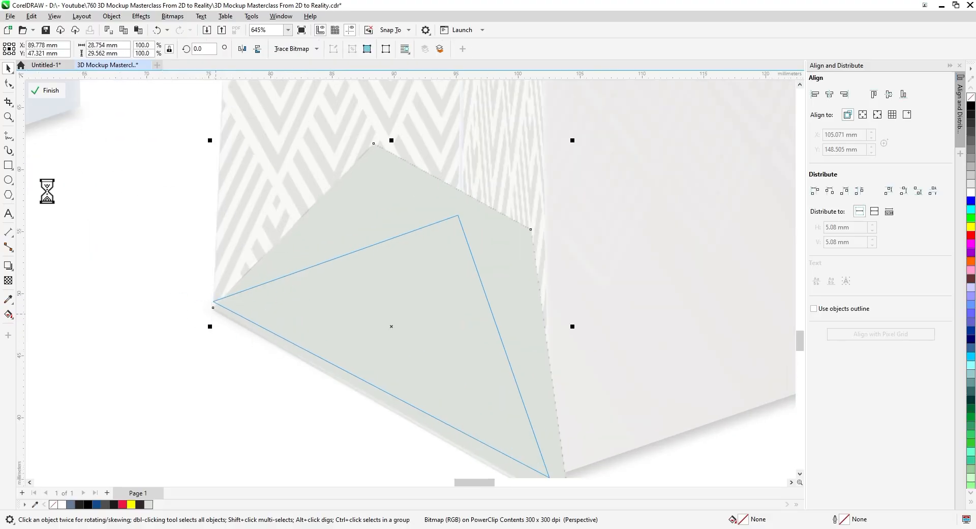
{"action": "left_click_drag", "start_coordinate": [193, 305], "coordinate": [189, 304]}
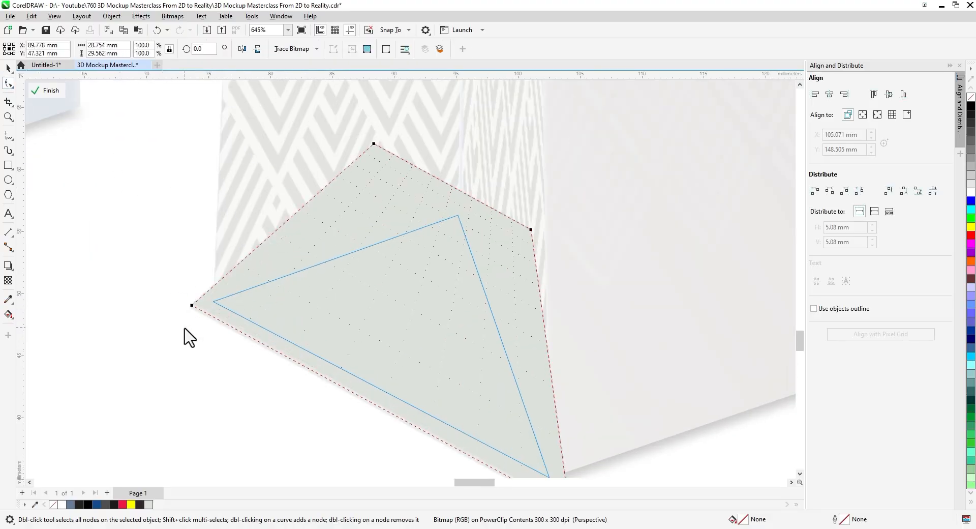
{"action": "key", "text": "space"}
{"action": "right_click", "coordinate": [364, 321]}
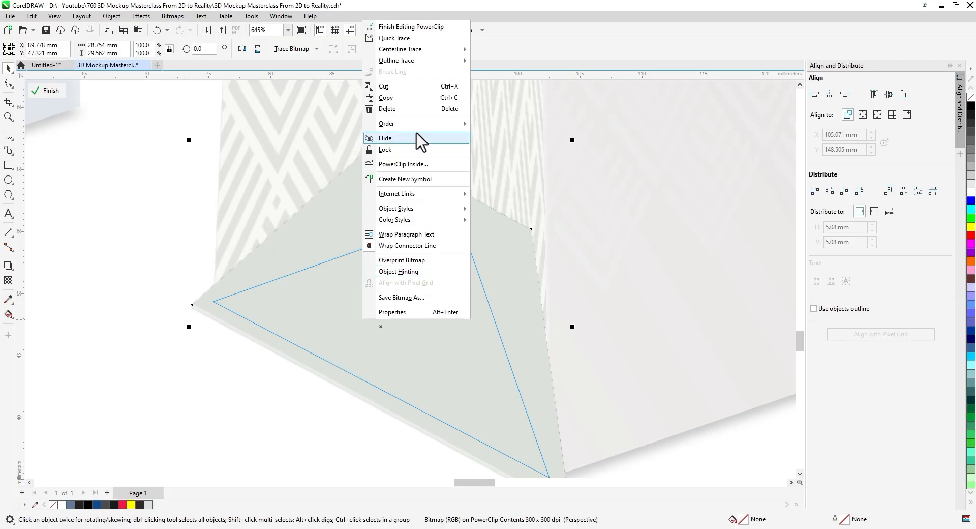
{"action": "mouse_move", "coordinate": [422, 123]}
{"action": "left_click", "coordinate": [508, 162]}
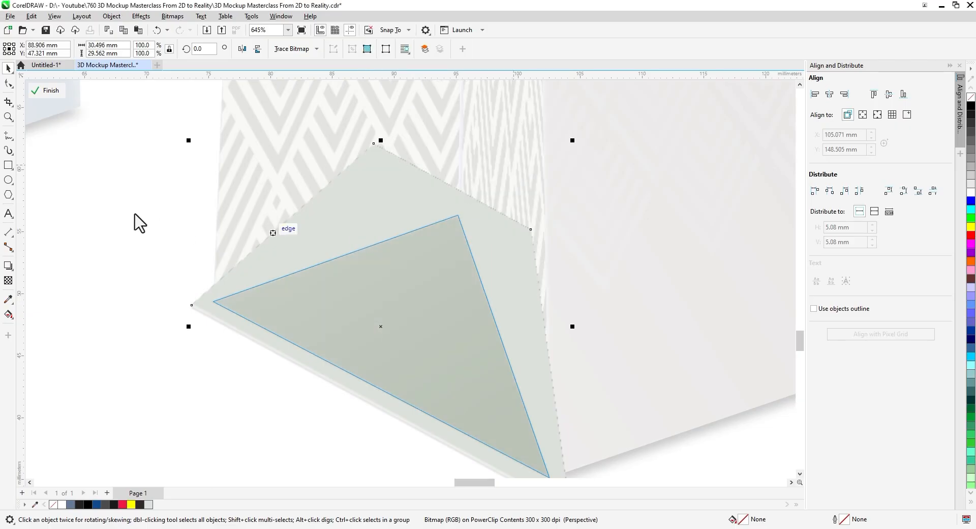
{"action": "left_click", "coordinate": [46, 92]}
{"action": "scroll", "coordinate": [174, 289], "scroll_direction": "down", "scroll_amount": 2}
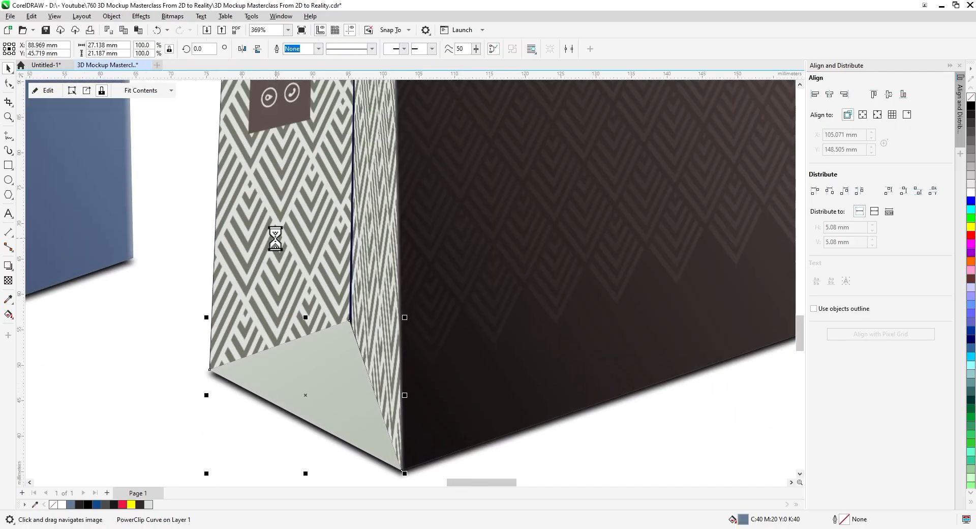
Step: Edit the PowerClip of the wide chevron side panel and send its artwork to the back of the layer
{"action": "left_click", "coordinate": [270, 240]}
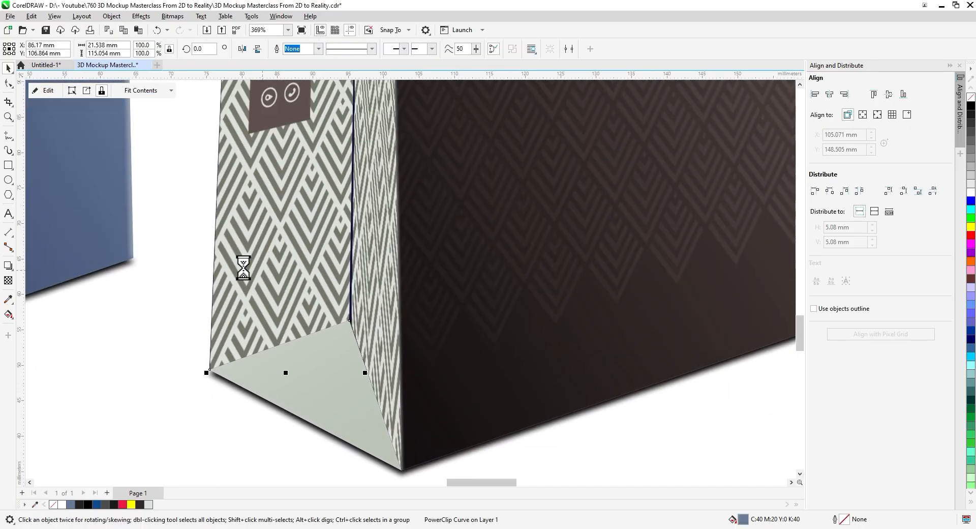
{"action": "left_click", "coordinate": [48, 92]}
{"action": "left_click", "coordinate": [279, 249]}
{"action": "right_click", "coordinate": [281, 232]}
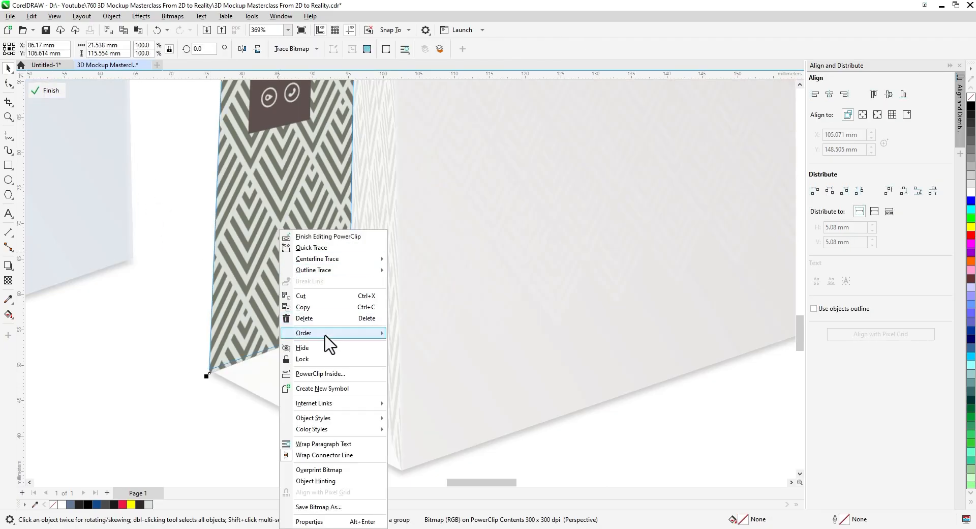
{"action": "left_click", "coordinate": [435, 372]}
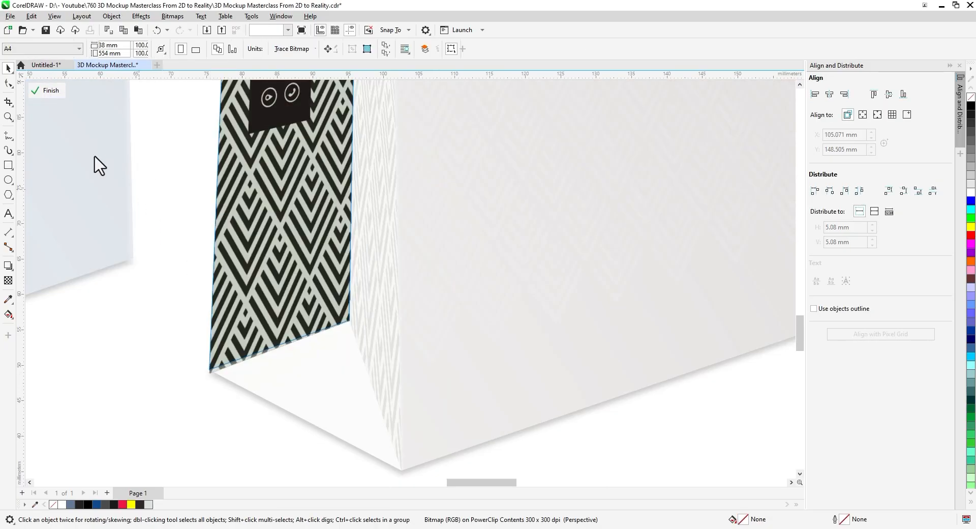
{"action": "left_click", "coordinate": [50, 90]}
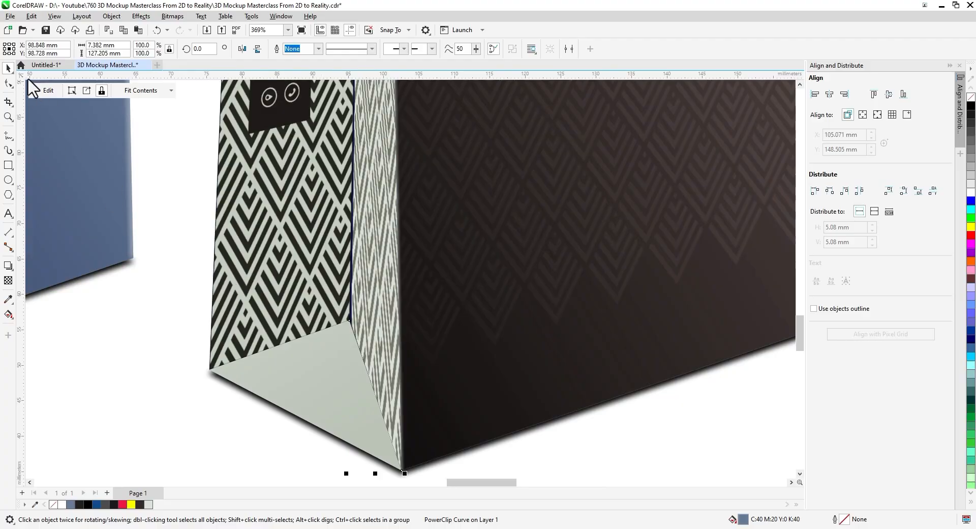
Step: In the narrow side fold's PowerClip, extend the chevron strip's lower corner past the fold edge and send the strip to the back of the layer
{"action": "left_click", "coordinate": [31, 89]}
{"action": "left_click", "coordinate": [8, 83]}
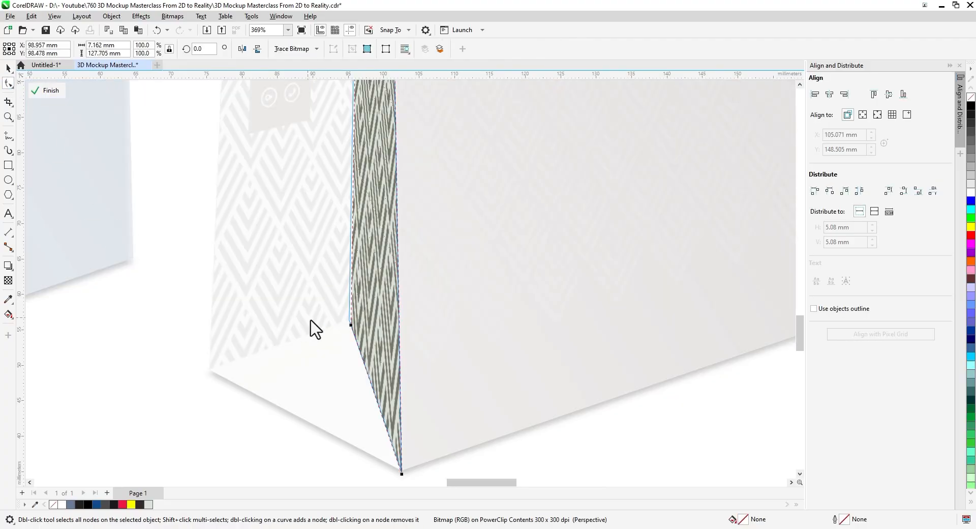
{"action": "scroll", "coordinate": [355, 328], "scroll_direction": "up", "scroll_amount": 2}
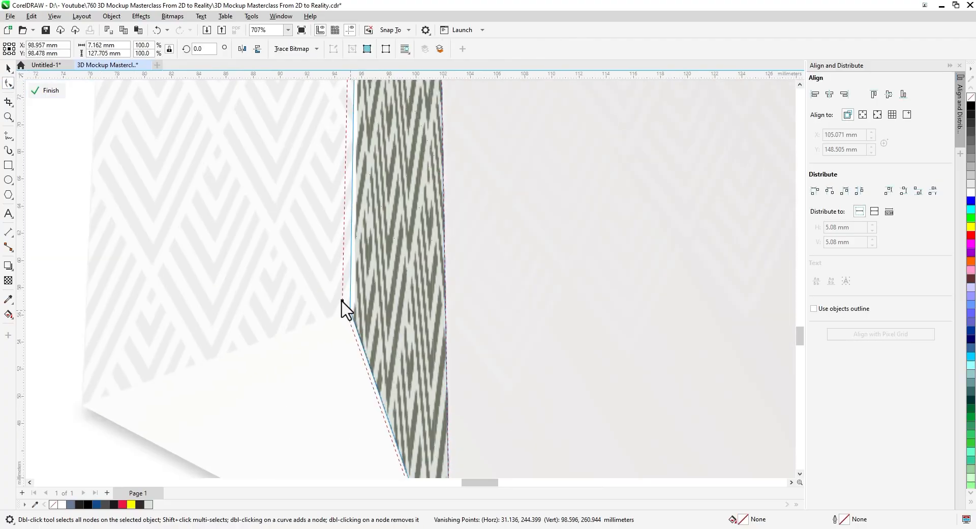
{"action": "left_click", "coordinate": [8, 67]}
{"action": "right_click", "coordinate": [382, 257]}
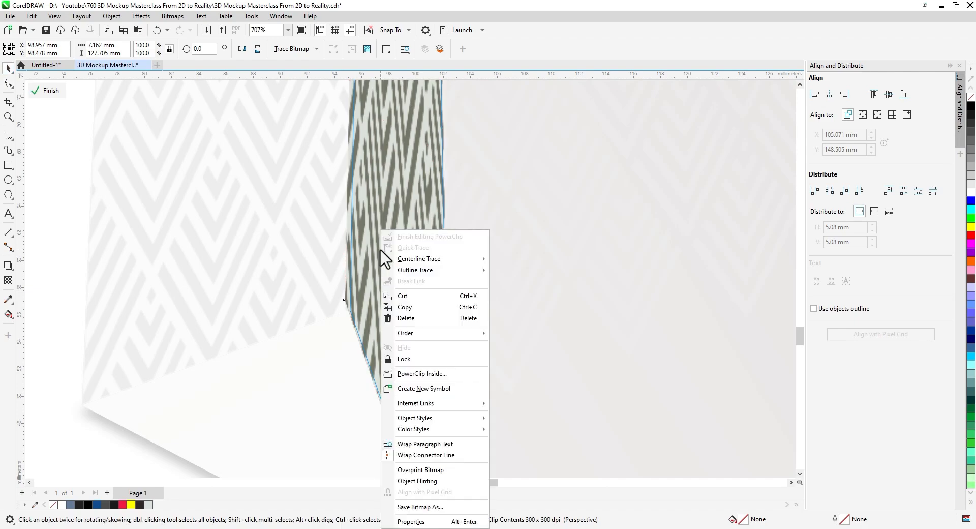
{"action": "mouse_move", "coordinate": [448, 333]}
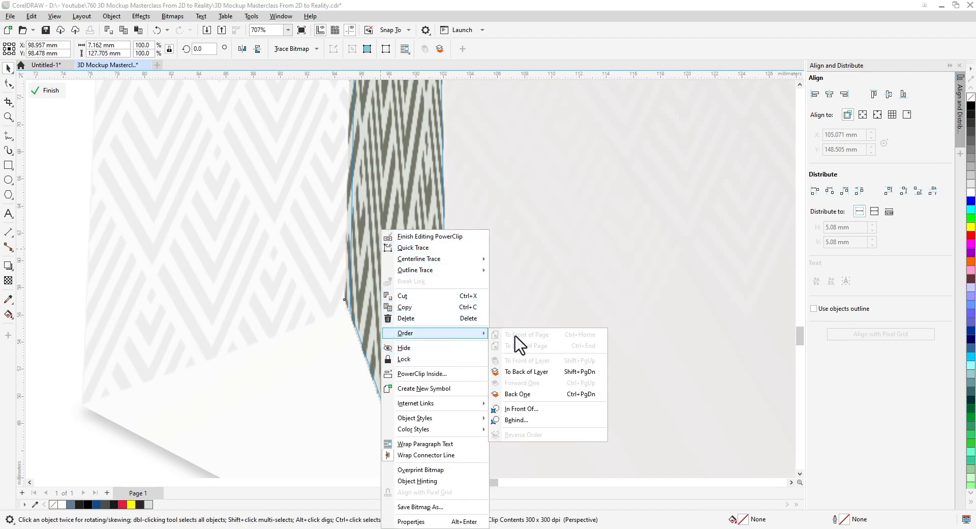
{"action": "left_click", "coordinate": [533, 378]}
{"action": "left_click", "coordinate": [46, 91]}
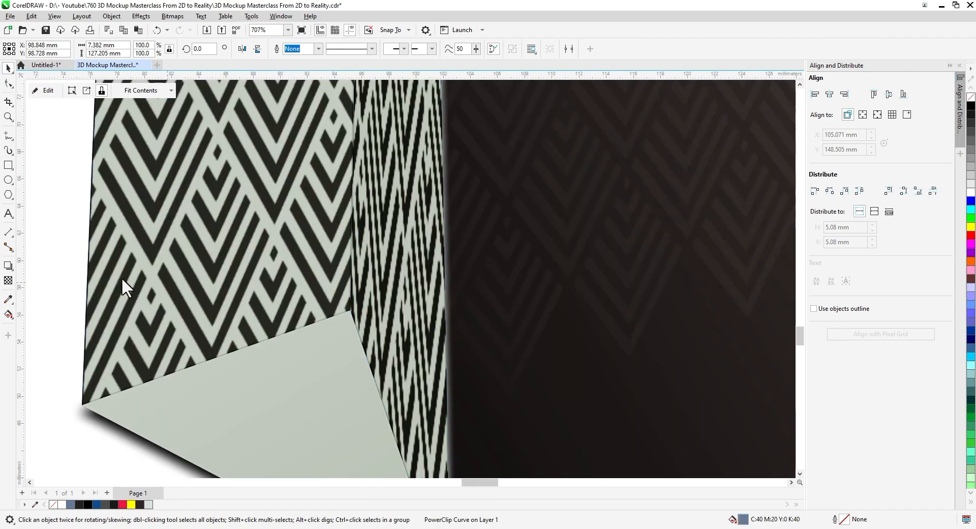
{"action": "key", "text": "Escape"}
Step: Fill the brown bag's inner faces with a pale grey-green sampled from the artwork
{"action": "scroll", "coordinate": [220, 322], "scroll_direction": "down", "scroll_amount": 8}
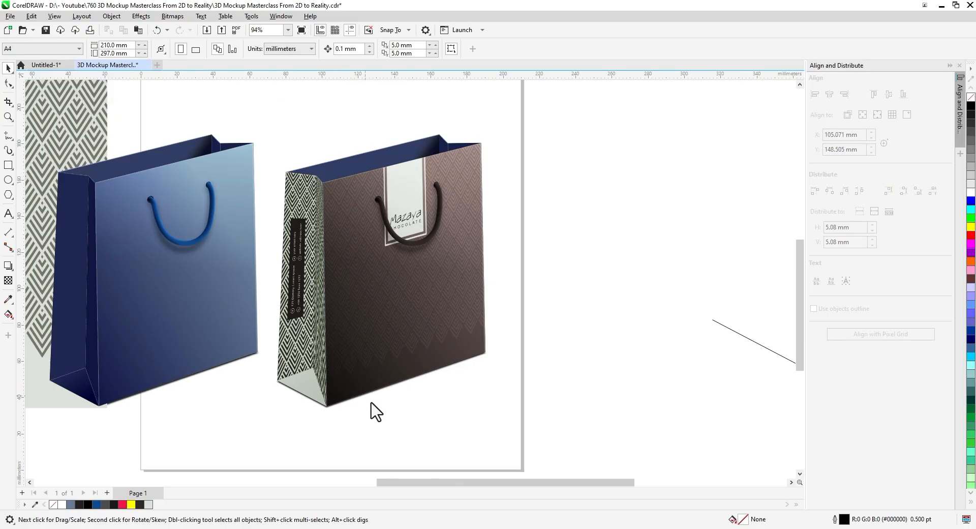
{"action": "scroll", "coordinate": [339, 362], "scroll_direction": "up", "scroll_amount": 2}
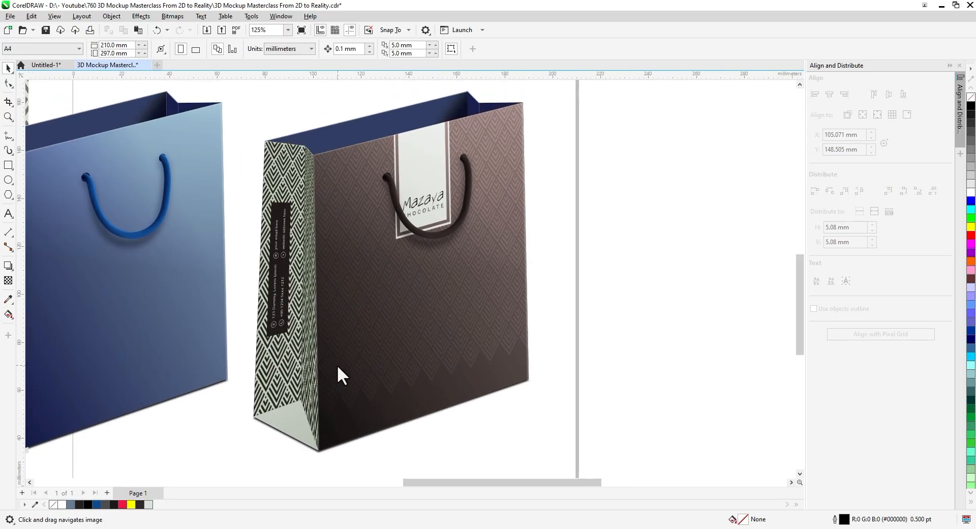
{"action": "left_click", "coordinate": [339, 131]}
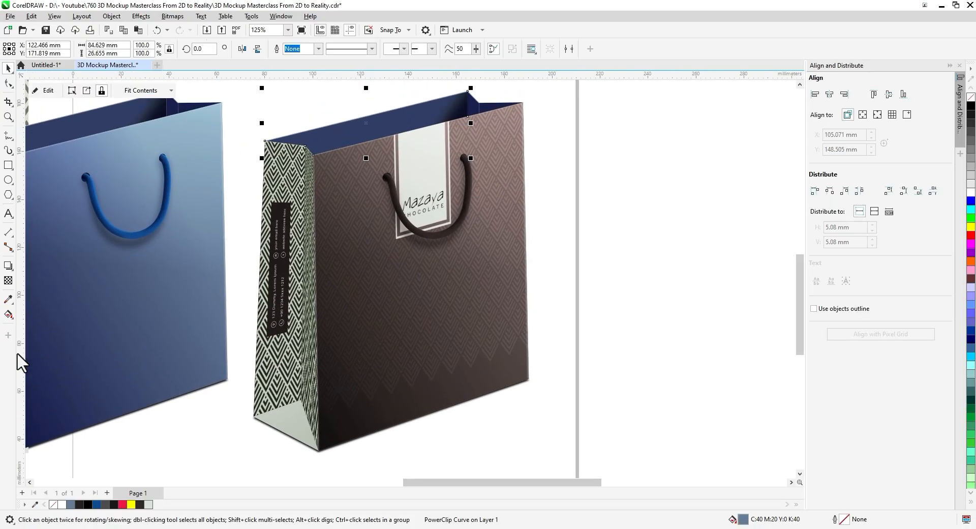
{"action": "left_click", "coordinate": [369, 125]}
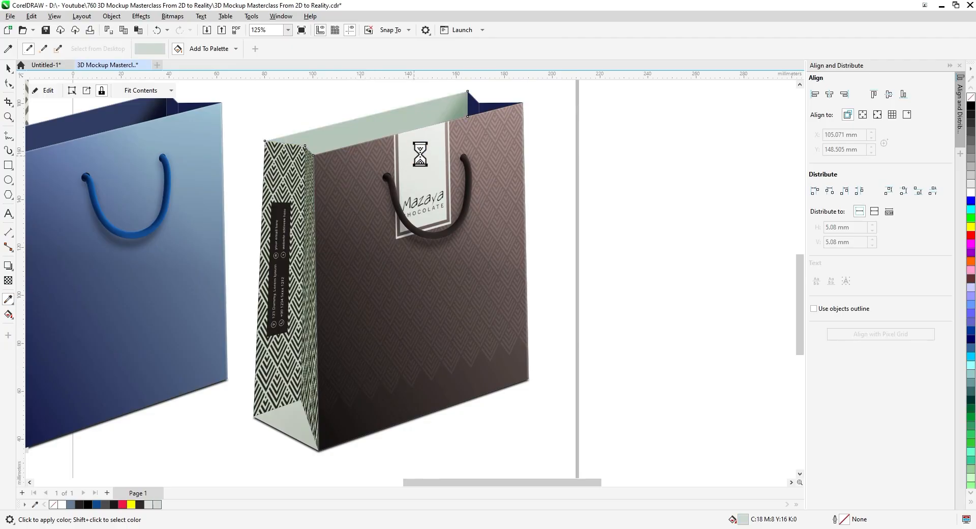
Step: Sample the brown from the bag's front artwork and apply it to all the inner faces at the bag's opening
{"action": "scroll", "coordinate": [470, 103], "scroll_direction": "up", "scroll_amount": 3}
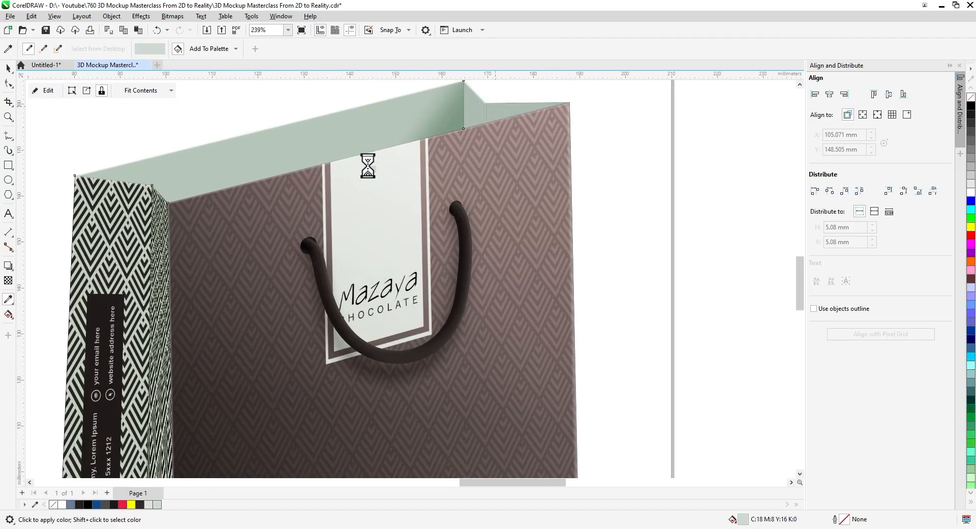
{"action": "key", "text": "shift"}
{"action": "left_click", "coordinate": [274, 201]}
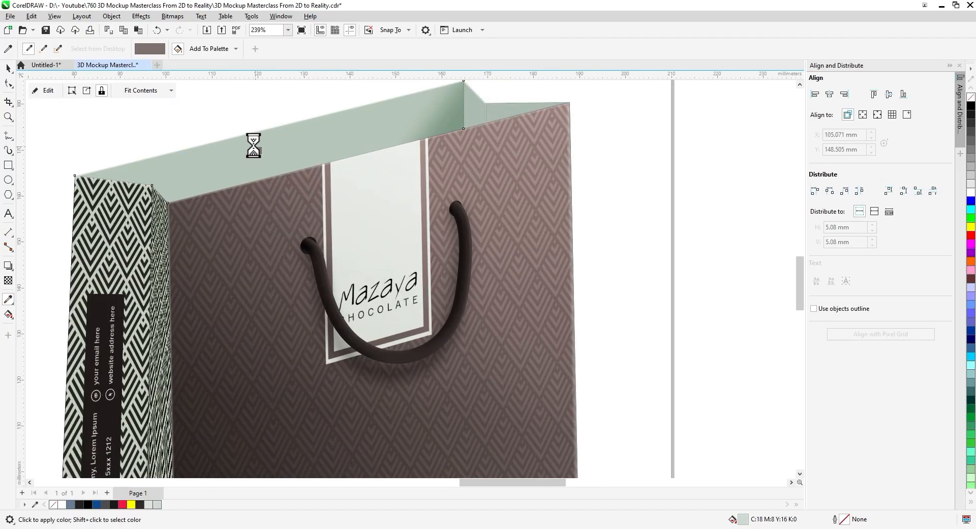
{"action": "left_click", "coordinate": [450, 119]}
{"action": "left_click", "coordinate": [498, 110]}
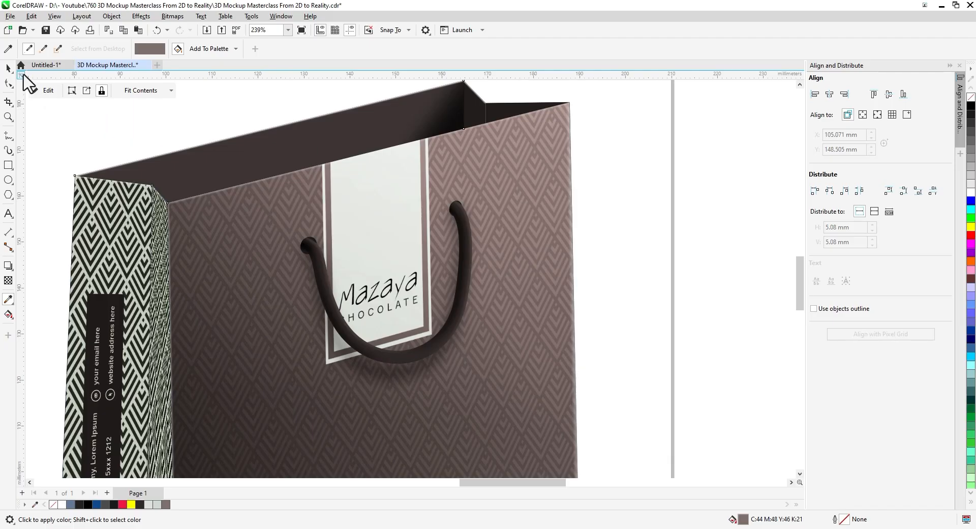
{"action": "left_click", "coordinate": [8, 68]}
Step: Select the whole brown bag and move it up and away from the blue bag, across the page's right border
{"action": "scroll", "coordinate": [197, 306], "scroll_direction": "down", "scroll_amount": 5}
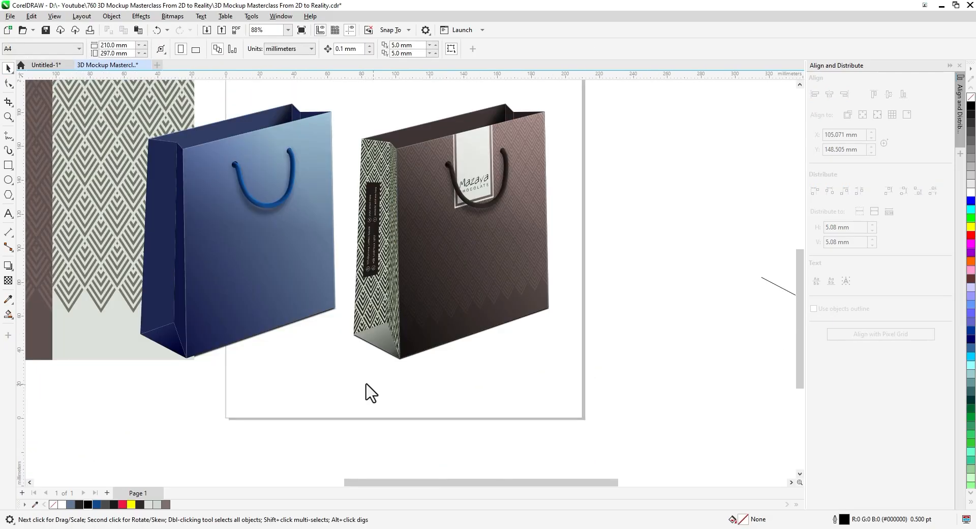
{"action": "scroll", "coordinate": [352, 383], "scroll_direction": "down", "scroll_amount": 3}
{"action": "left_click_drag", "start_coordinate": [443, 396], "coordinate": [324, 386]}
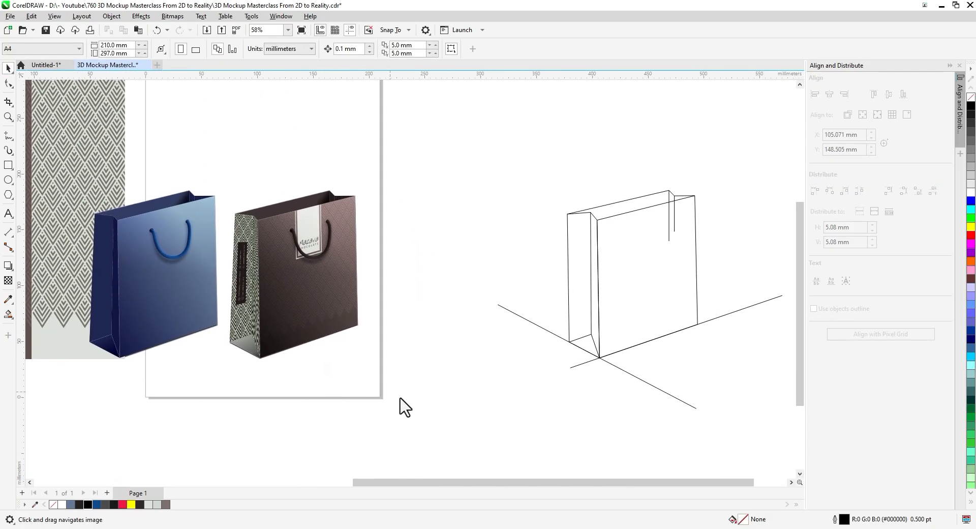
{"action": "left_click_drag", "start_coordinate": [236, 198], "coordinate": [398, 201]}
{"action": "left_click_drag", "start_coordinate": [375, 270], "coordinate": [342, 371]}
{"action": "scroll", "coordinate": [345, 338], "scroll_direction": "up", "scroll_amount": 1}
{"action": "scroll", "coordinate": [342, 371], "scroll_direction": "up", "scroll_amount": 1}
Step: Draw a closed four-sided shadow outline about 202 by 64 mm, starting at the brown bag's bottom front corner and reaching out beside it
{"action": "left_click", "coordinate": [71, 232]}
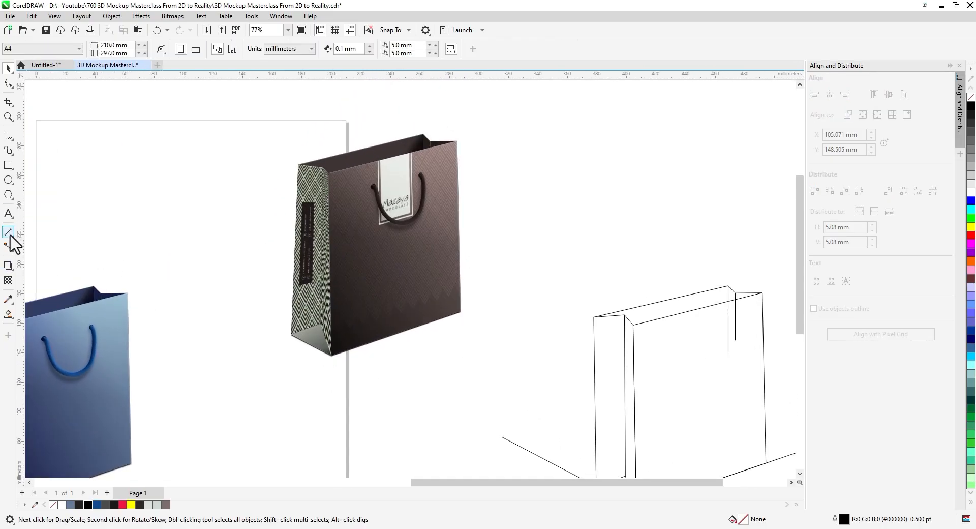
{"action": "left_click", "coordinate": [9, 137]}
{"action": "left_click", "coordinate": [46, 147]}
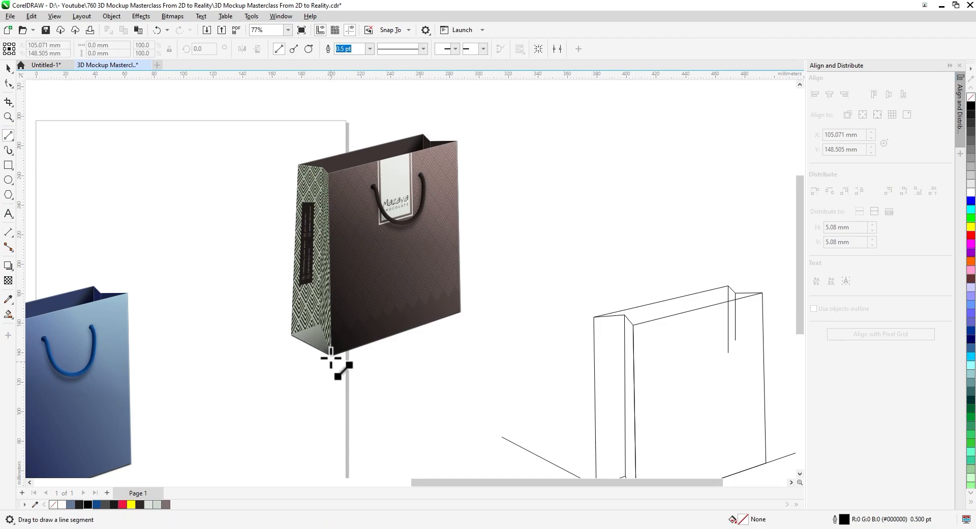
{"action": "left_click_drag", "start_coordinate": [329, 356], "coordinate": [240, 258]}
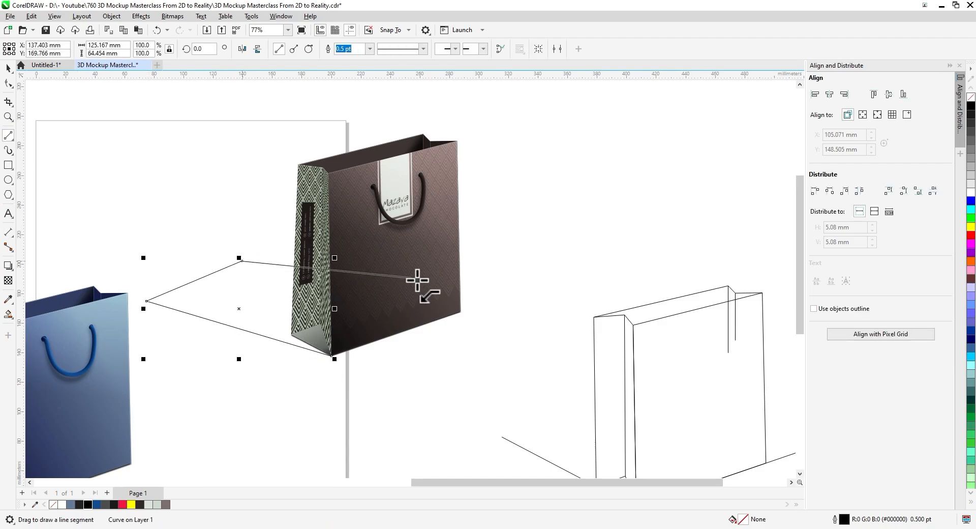
{"action": "left_click_drag", "start_coordinate": [417, 279], "coordinate": [331, 350]}
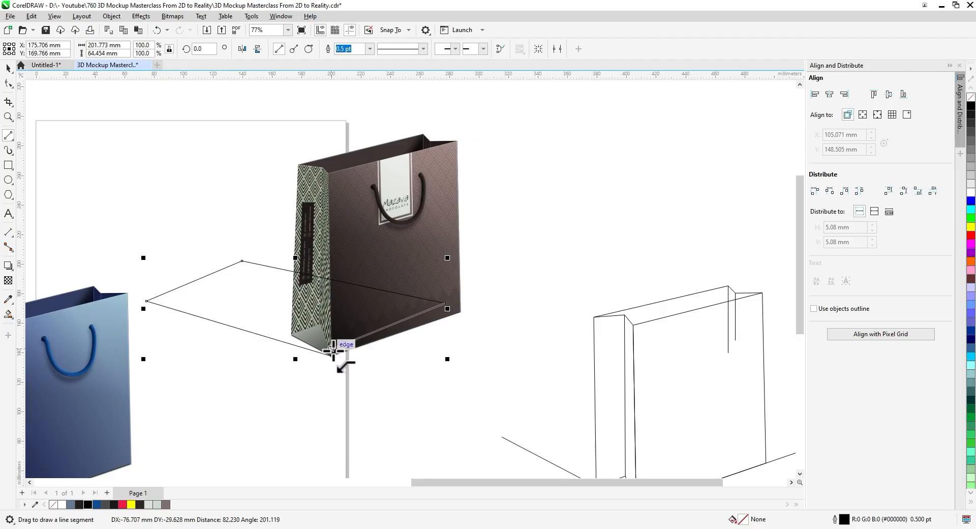
{"action": "left_click", "coordinate": [8, 68]}
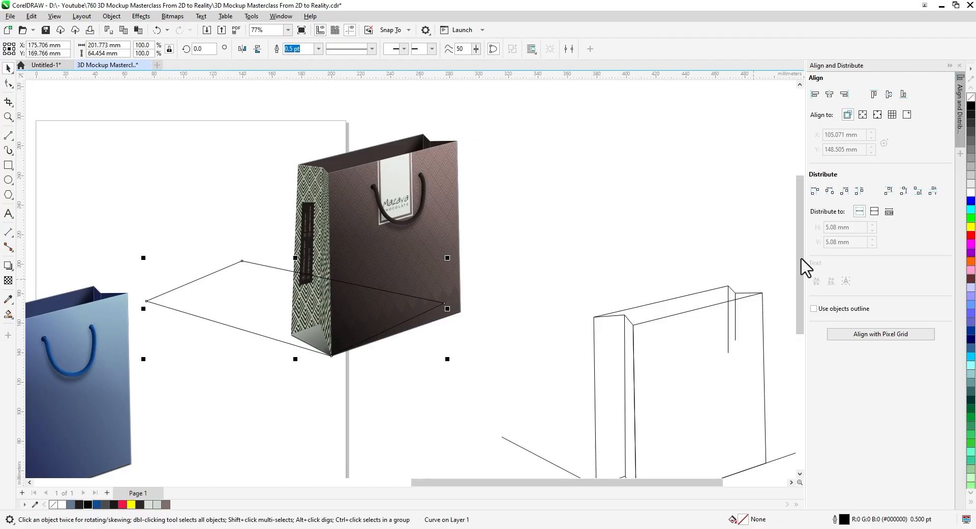
Step: Fill the shadow outline with black and send it to the back of the page behind the brown bag
{"action": "left_click", "coordinate": [970, 106]}
{"action": "right_click", "coordinate": [273, 294]}
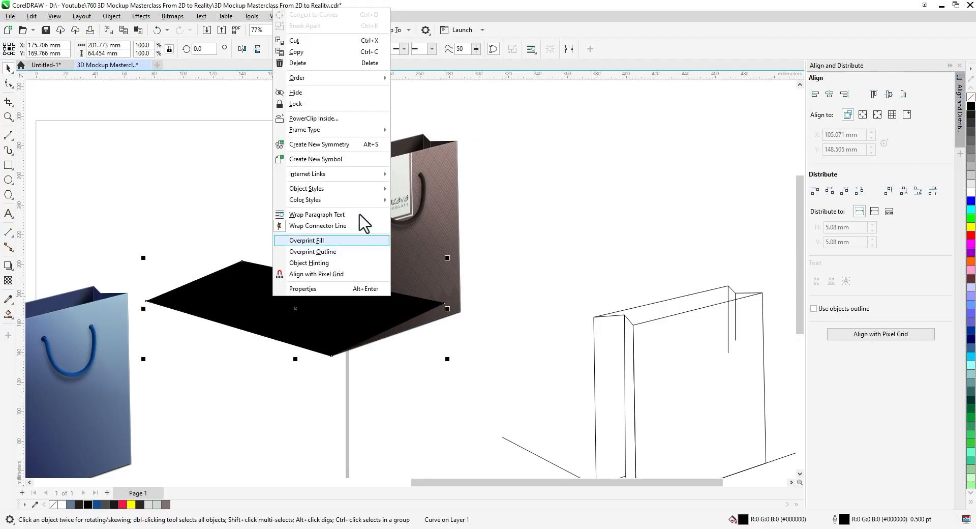
{"action": "mouse_move", "coordinate": [377, 77]}
{"action": "left_click", "coordinate": [422, 89]}
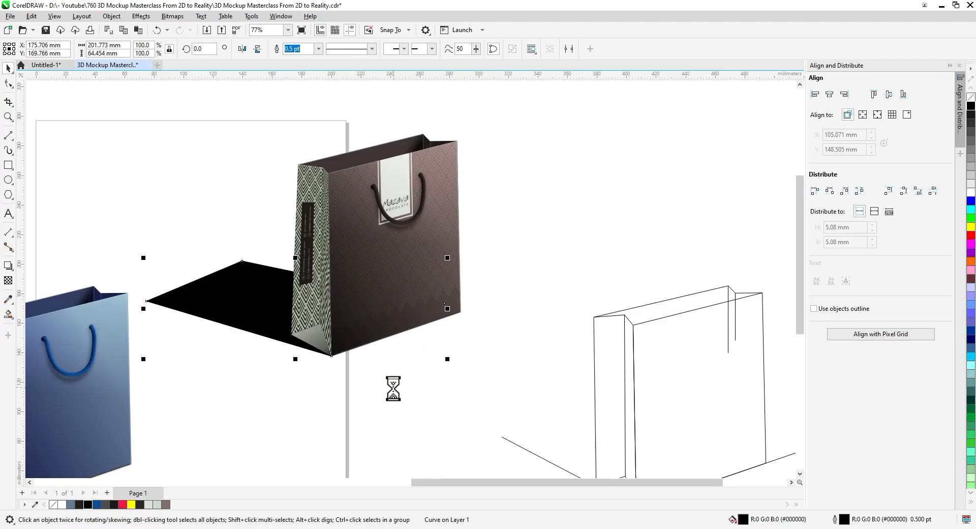
Step: Apply a Gaussian Blur with a 66.7-pixel radius to the black shadow shape
{"action": "left_click", "coordinate": [137, 16]}
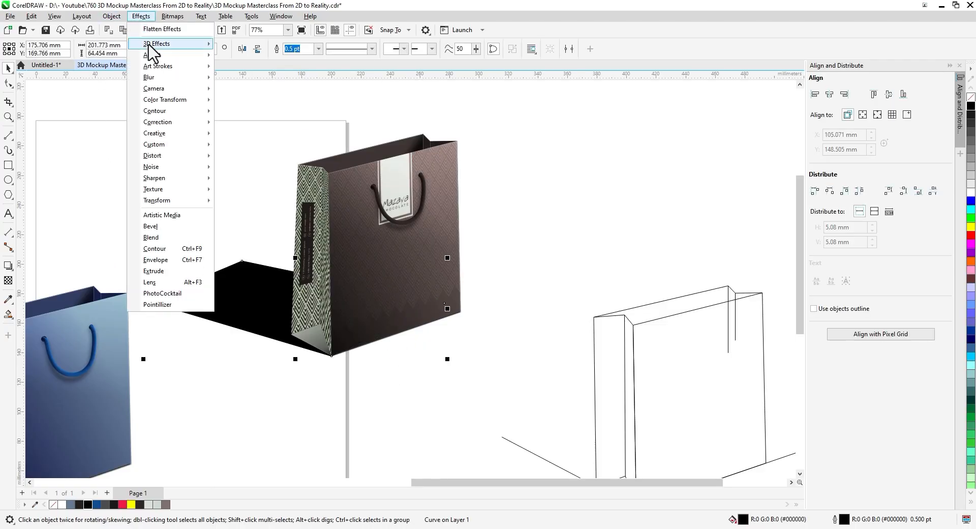
{"action": "mouse_move", "coordinate": [165, 124]}
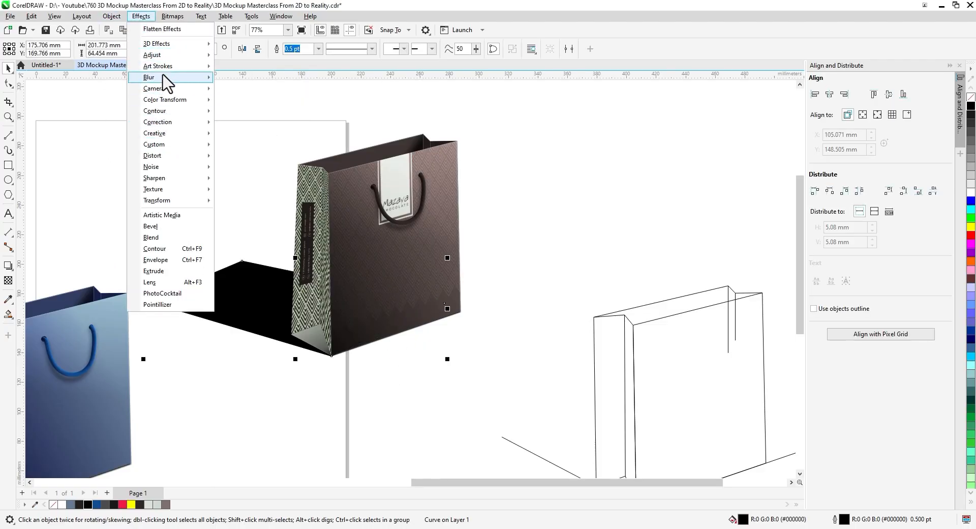
{"action": "mouse_move", "coordinate": [168, 77]}
{"action": "left_click", "coordinate": [277, 100]}
{"action": "left_click_drag", "start_coordinate": [421, 255], "coordinate": [504, 255]}
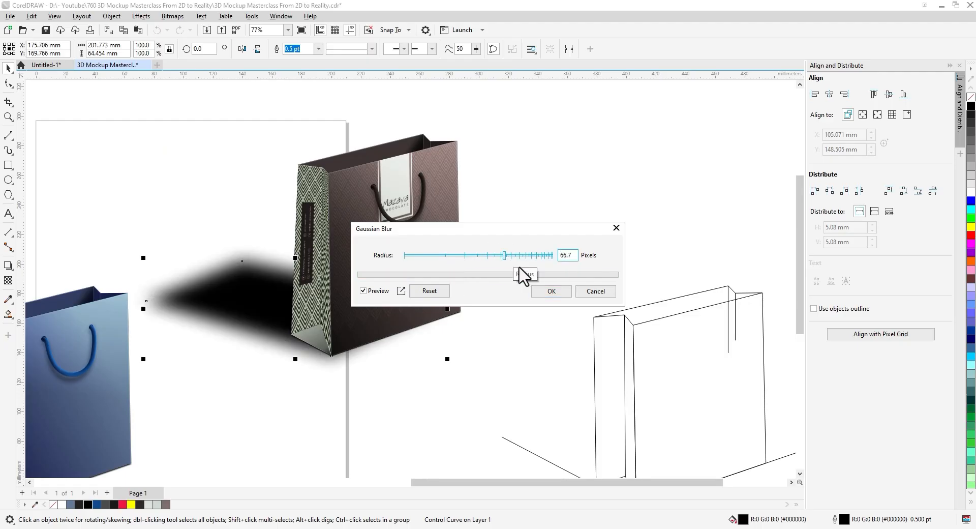
{"action": "left_click", "coordinate": [551, 291]}
Step: Apply a linear fountain transparency to the blurred shadow so it fades out with distance from the bag
{"action": "left_click", "coordinate": [7, 280]}
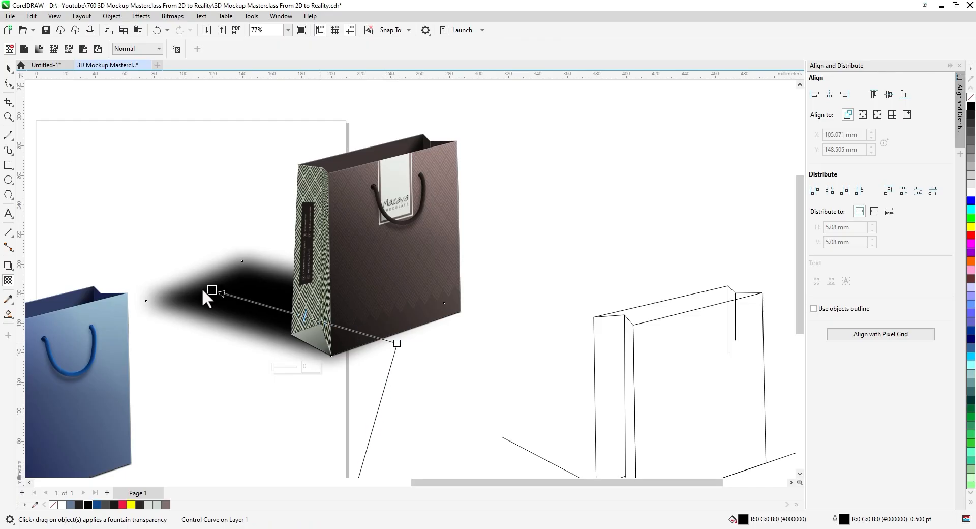
{"action": "left_click_drag", "start_coordinate": [202, 288], "coordinate": [128, 257]}
{"action": "left_click_drag", "start_coordinate": [398, 340], "coordinate": [376, 324]}
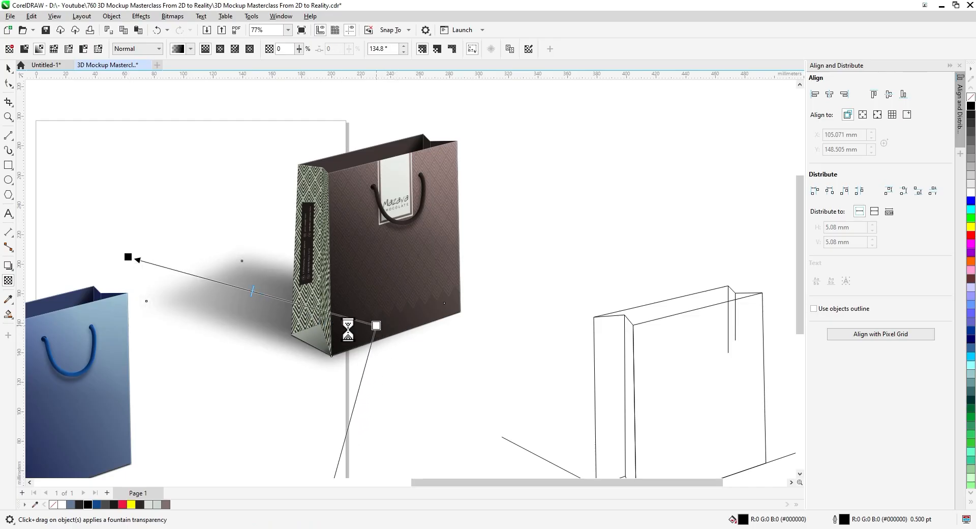
Step: Lengthen the shadow's fountain transparency at both ends, at an angle of about 143 degrees, so the shadow fades more gradually
{"action": "left_click_drag", "start_coordinate": [127, 258], "coordinate": [94, 255]}
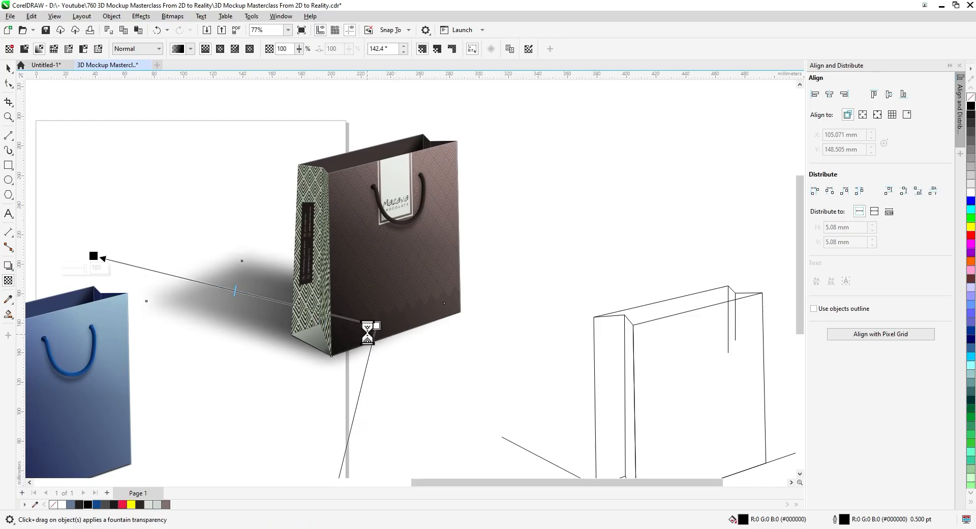
{"action": "left_click_drag", "start_coordinate": [377, 325], "coordinate": [405, 330]}
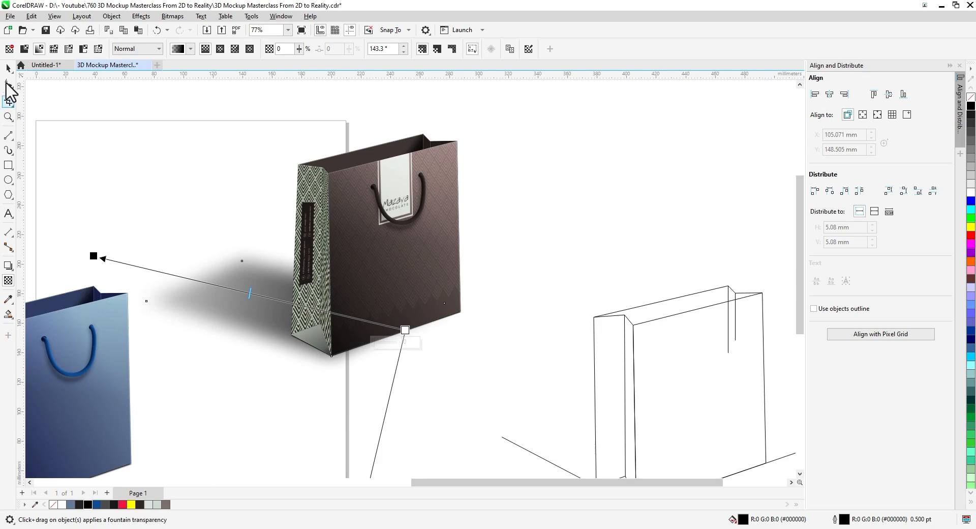
{"action": "left_click", "coordinate": [8, 69]}
{"action": "left_click", "coordinate": [138, 213]}
Step: Reshape the shadow to about 214 by 59 mm by moving its outermost corner farther from the bag and lowering its two far corners
{"action": "left_click", "coordinate": [187, 270]}
{"action": "left_click", "coordinate": [8, 83]}
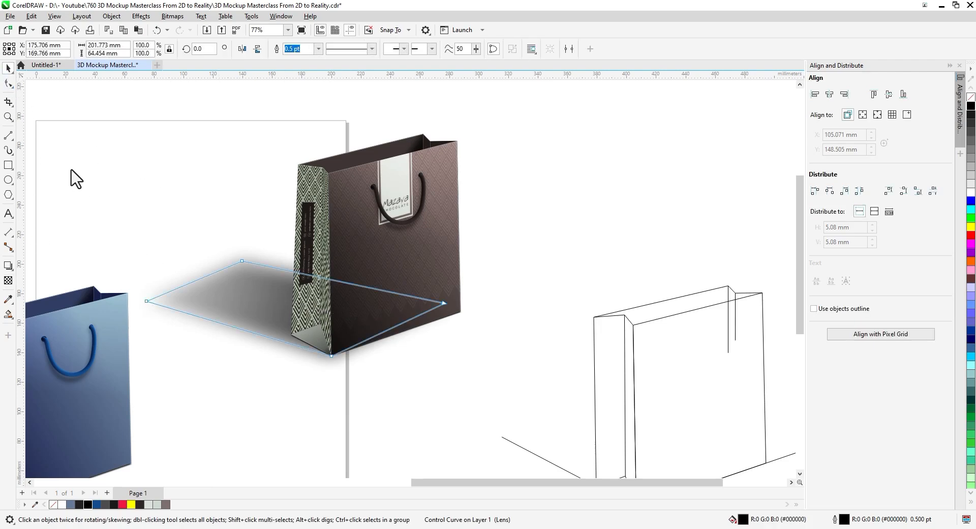
{"action": "left_click_drag", "start_coordinate": [147, 301], "coordinate": [129, 320]}
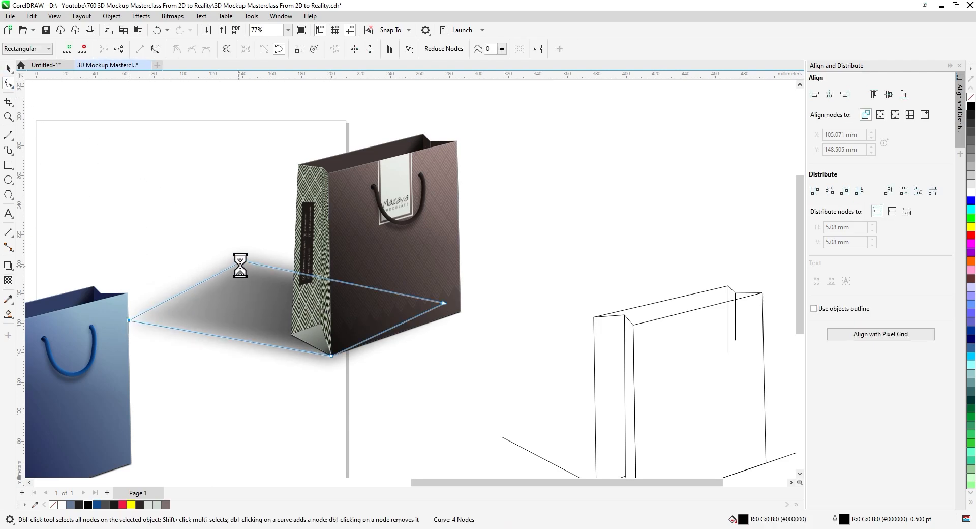
{"action": "left_click_drag", "start_coordinate": [240, 265], "coordinate": [234, 269]}
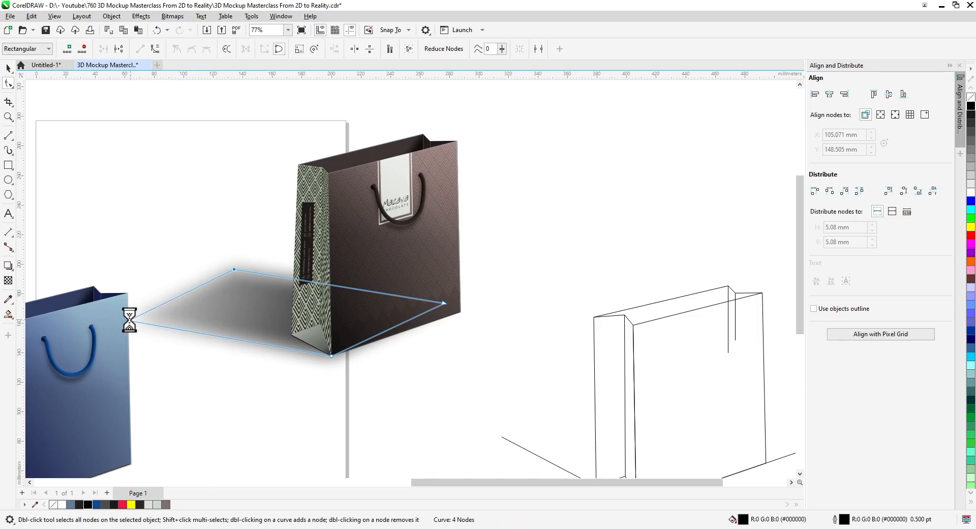
{"action": "left_click_drag", "start_coordinate": [130, 321], "coordinate": [131, 315]}
{"action": "left_click", "coordinate": [8, 69]}
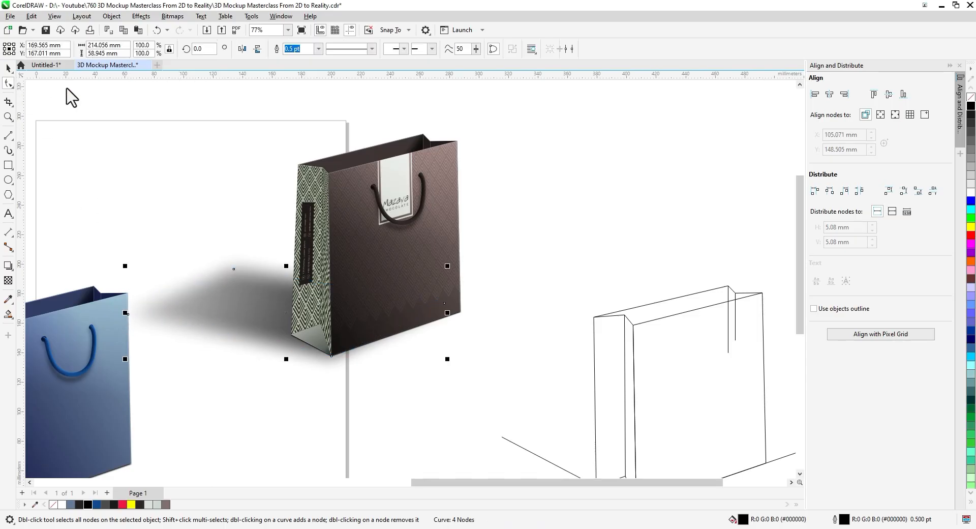
{"action": "left_click", "coordinate": [70, 94]}
Step: Pull the fully transparent end of the reshaped shadow's fountain transparency closer to the bag, keeping it at about 143 degrees
{"action": "left_click", "coordinate": [241, 304]}
{"action": "left_click", "coordinate": [8, 281]}
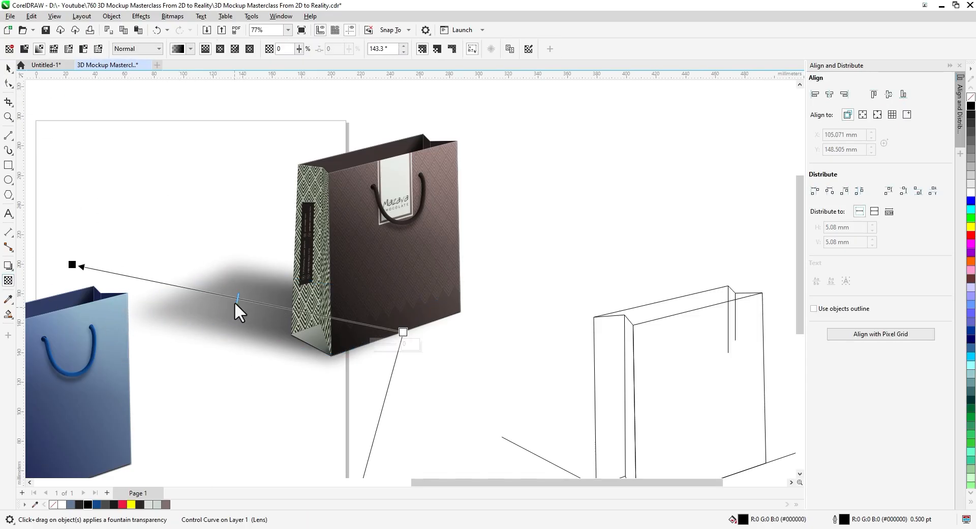
{"action": "left_click_drag", "start_coordinate": [134, 276], "coordinate": [134, 276]}
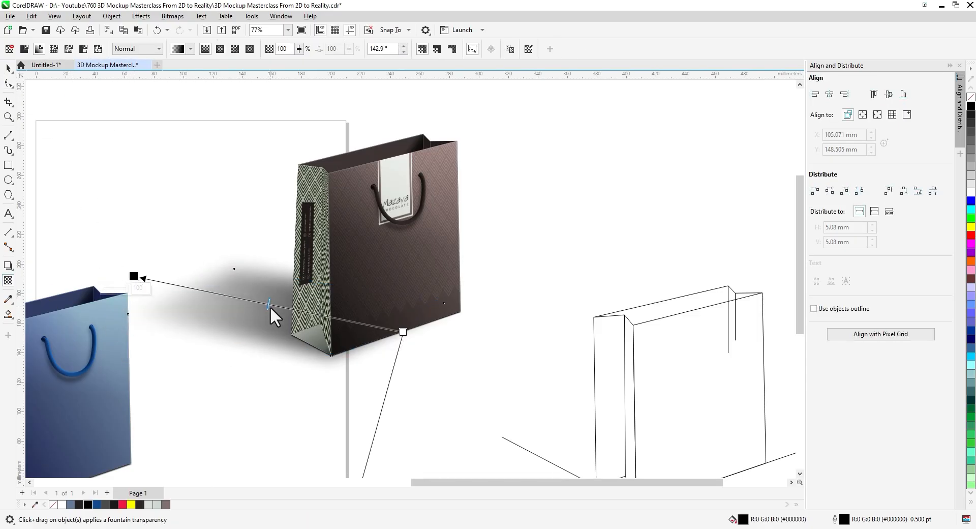